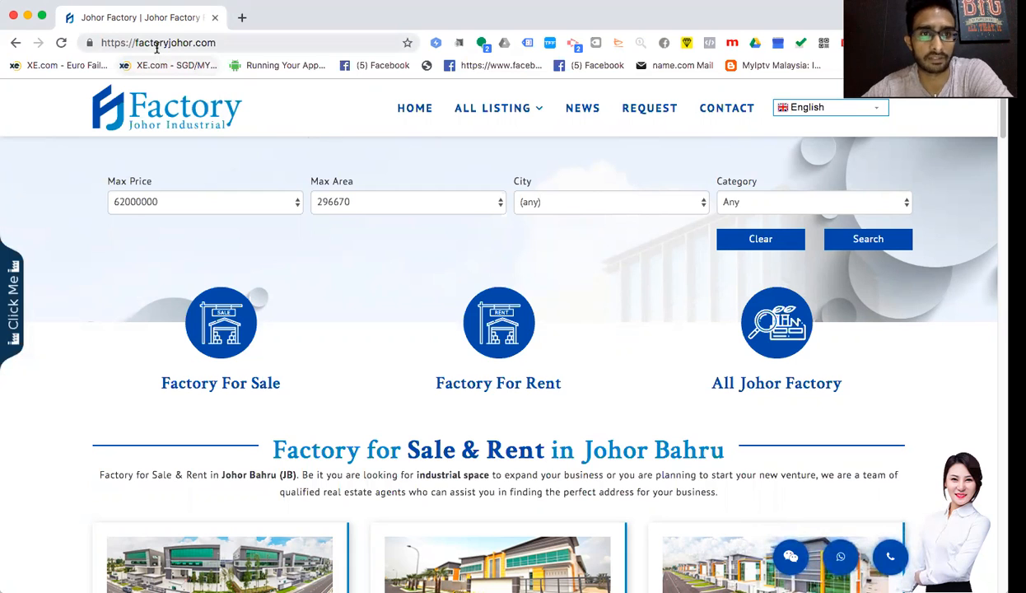
- Back in Chrome, check the Max Price filter without changing it and scroll to All Property Listing
{"action": "mouse_move", "coordinate": [520, 151]}
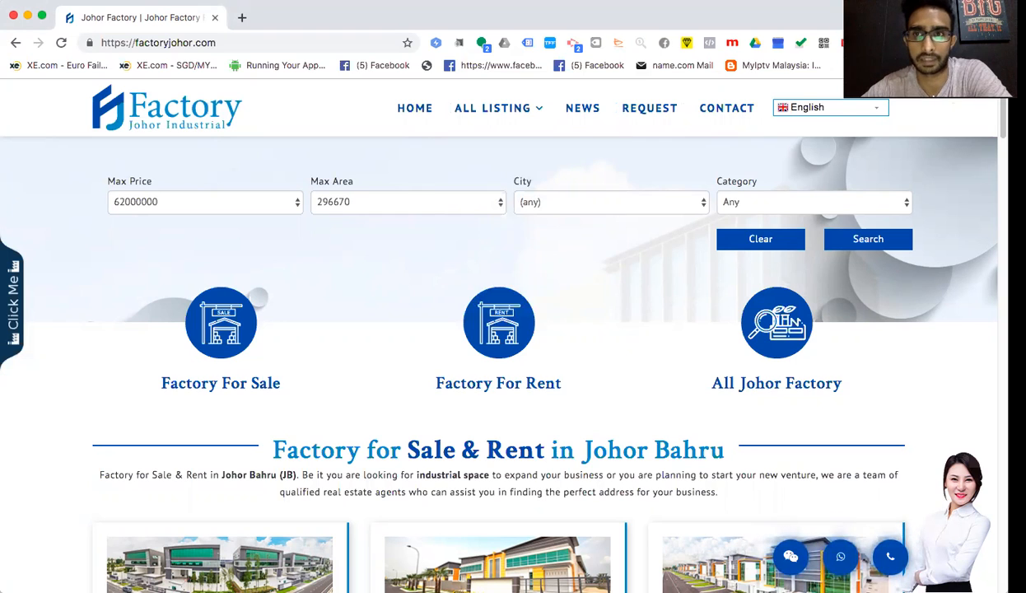
{"action": "left_click", "coordinate": [833, 39]}
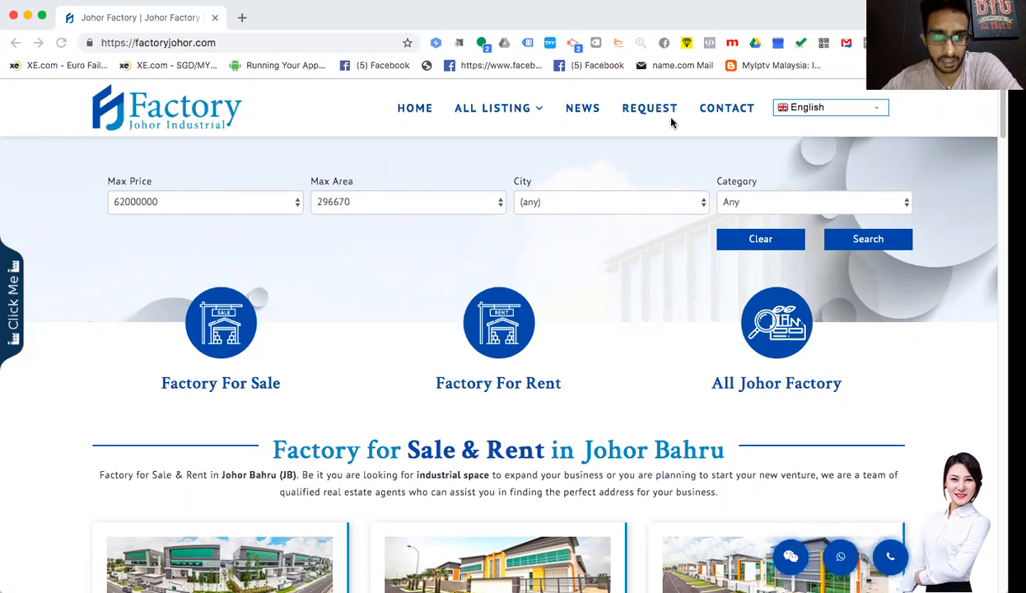
{"action": "left_click", "coordinate": [655, 17]}
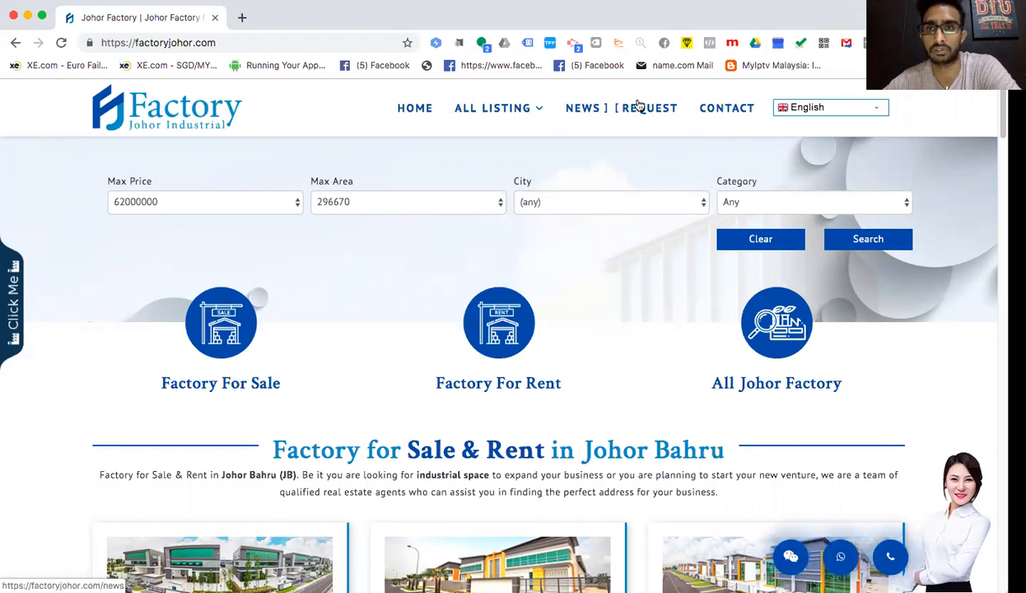
{"action": "left_click", "coordinate": [205, 209]}
{"action": "left_click", "coordinate": [276, 215]}
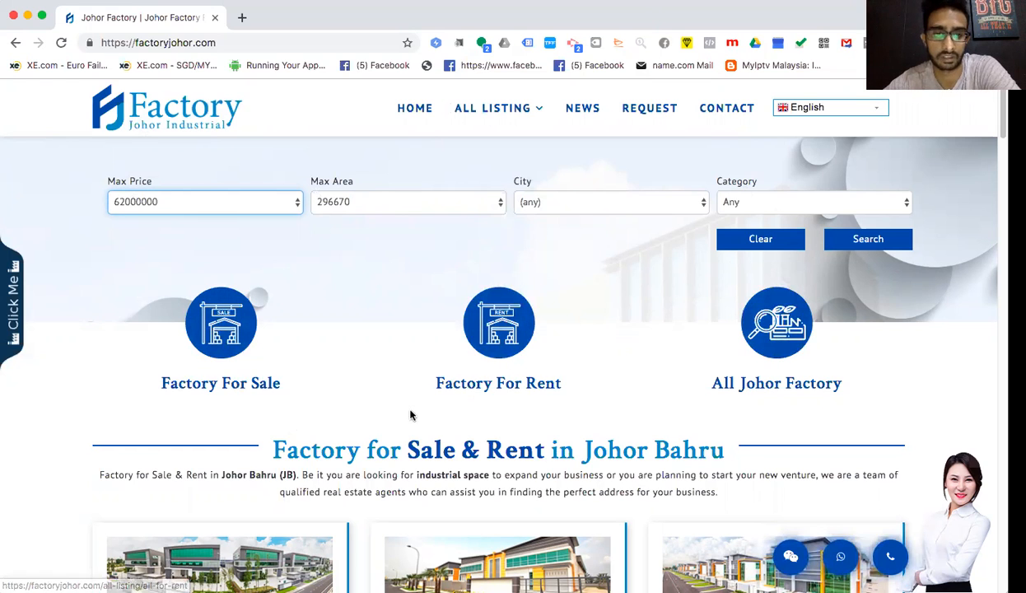
{"action": "scroll", "coordinate": [410, 411], "scroll_direction": "down", "scroll_amount": 3}
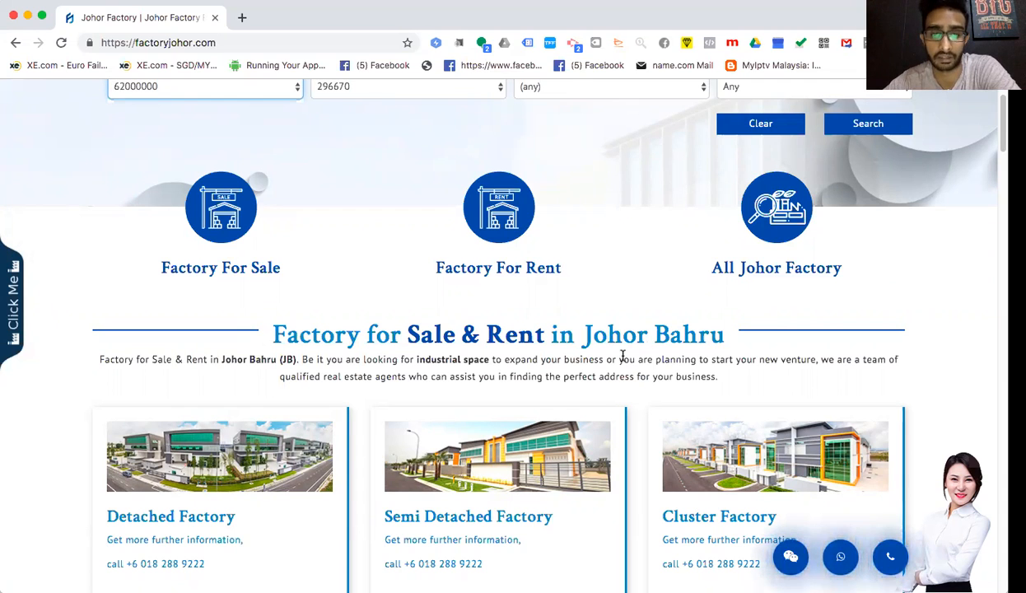
{"action": "scroll", "coordinate": [623, 354], "scroll_direction": "down", "scroll_amount": 5}
{"action": "scroll", "coordinate": [614, 361], "scroll_direction": "up", "scroll_amount": 1}
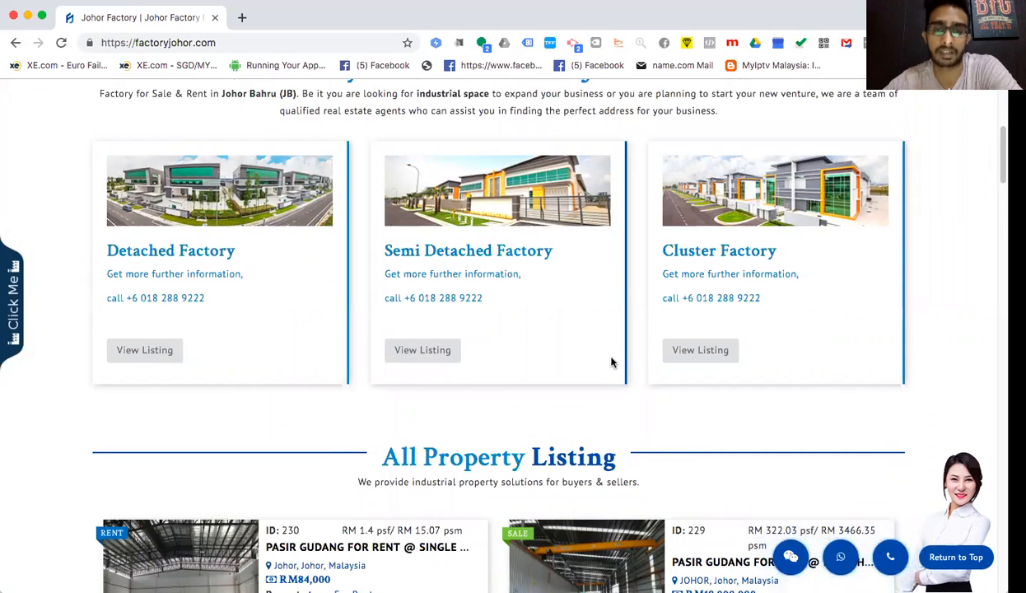
{"action": "scroll", "coordinate": [611, 362], "scroll_direction": "up", "scroll_amount": 5}
{"action": "scroll", "coordinate": [611, 362], "scroll_direction": "down", "scroll_amount": 4}
{"action": "scroll", "coordinate": [611, 363], "scroll_direction": "down", "scroll_amount": 1}
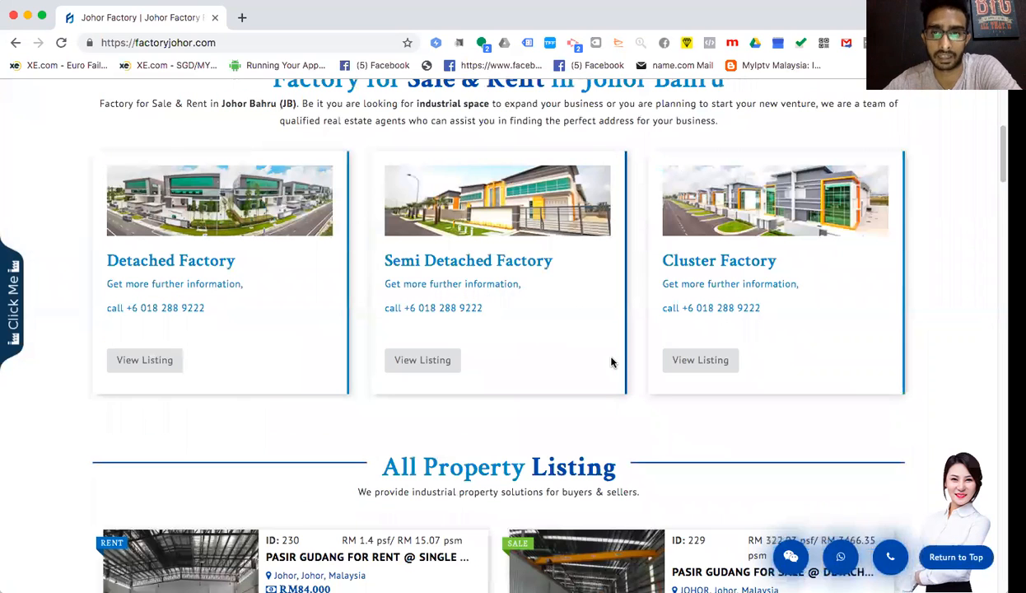
{"action": "scroll", "coordinate": [610, 362], "scroll_direction": "up", "scroll_amount": 1}
{"action": "scroll", "coordinate": [611, 363], "scroll_direction": "down", "scroll_amount": 3}
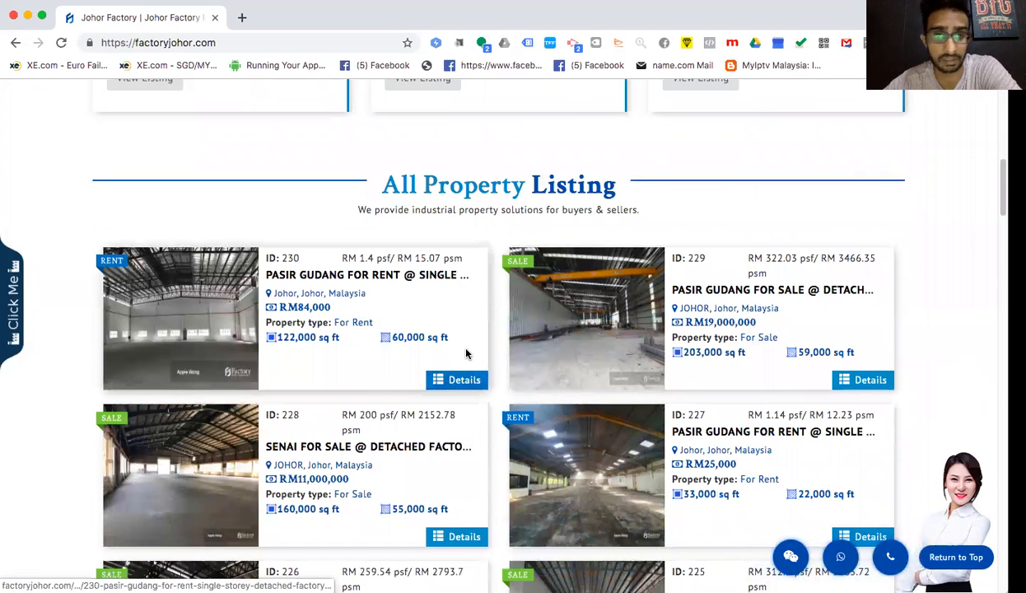
- Open the Details page of listing ID 230 and scroll through its contents
{"action": "left_click", "coordinate": [464, 384]}
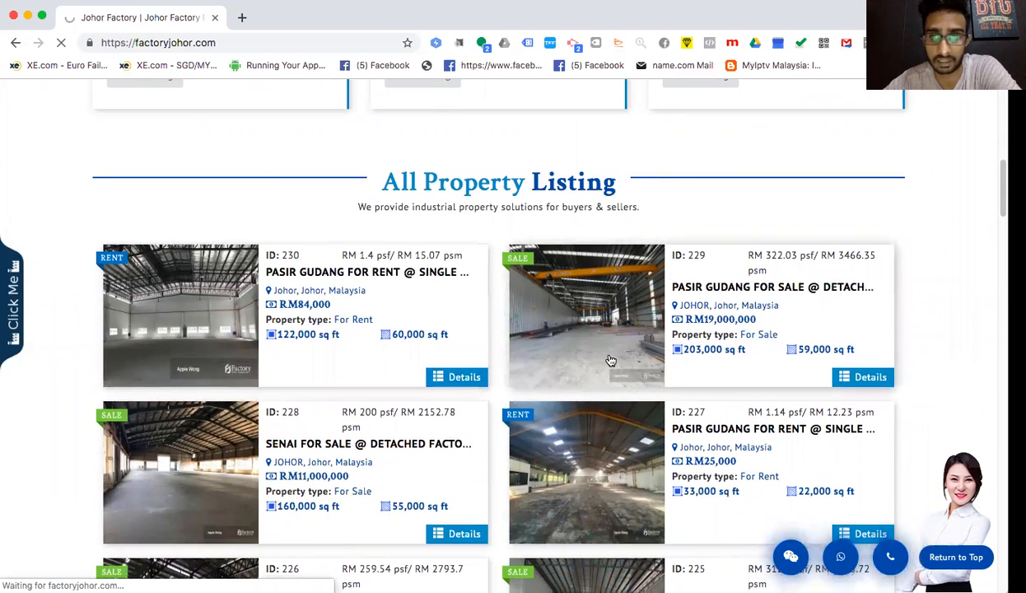
{"action": "scroll", "coordinate": [609, 360], "scroll_direction": "down", "scroll_amount": 1}
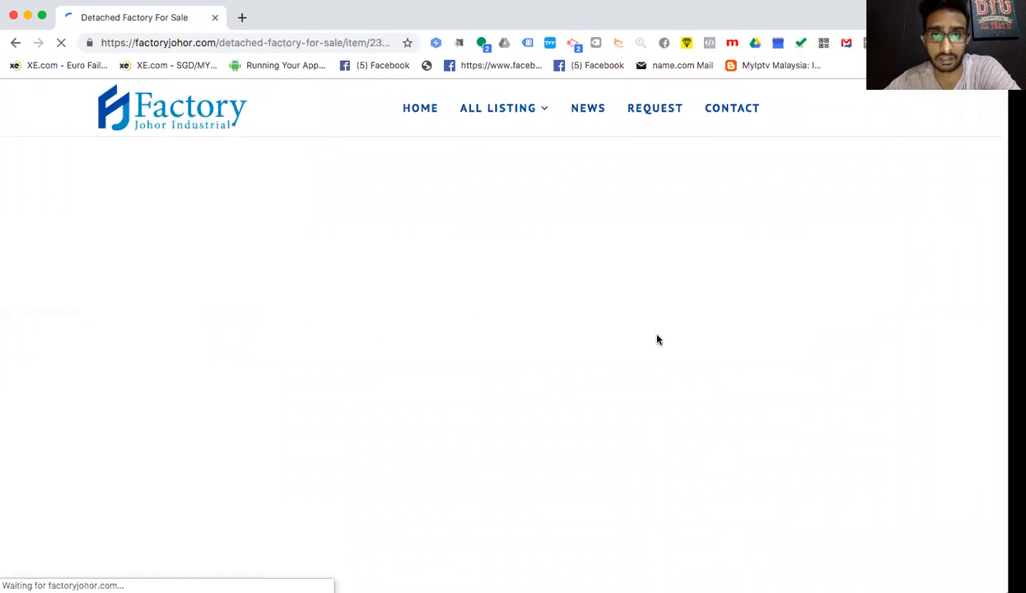
{"action": "scroll", "coordinate": [630, 369], "scroll_direction": "down", "scroll_amount": 10}
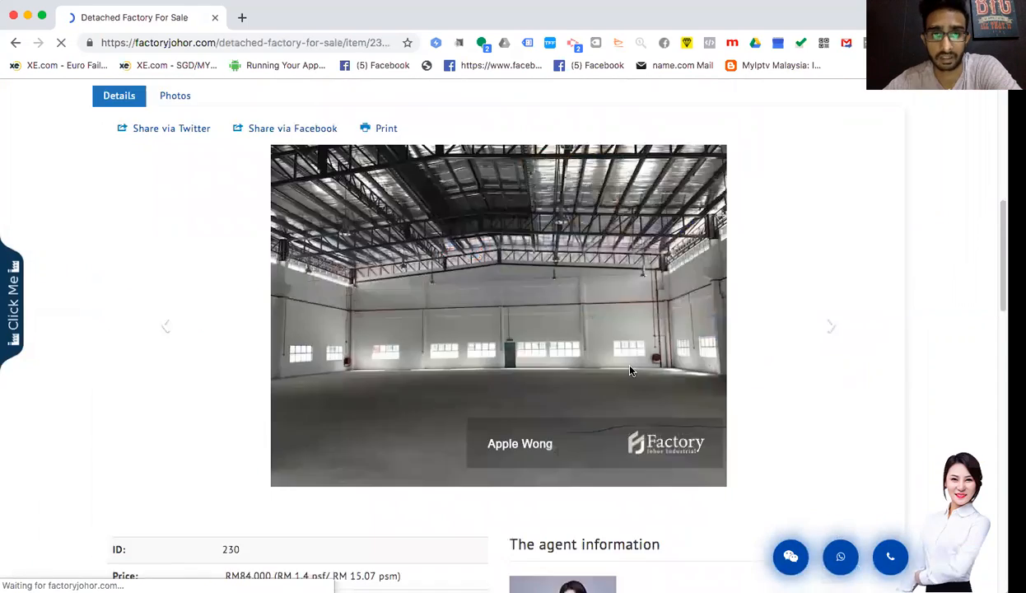
{"action": "scroll", "coordinate": [630, 368], "scroll_direction": "down", "scroll_amount": 6}
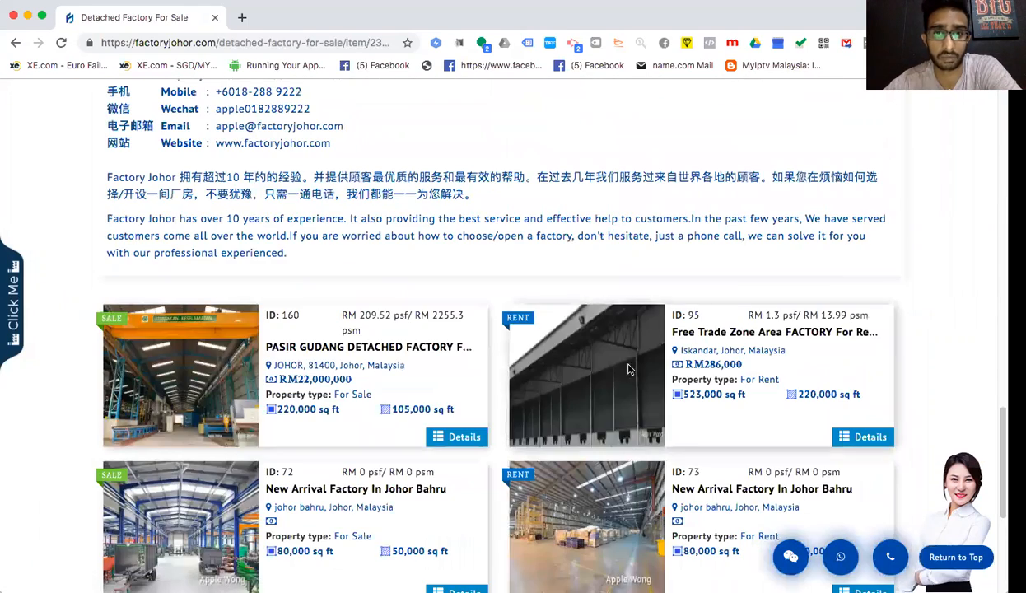
{"action": "scroll", "coordinate": [627, 370], "scroll_direction": "up", "scroll_amount": 5}
{"action": "scroll", "coordinate": [628, 369], "scroll_direction": "up", "scroll_amount": 10}
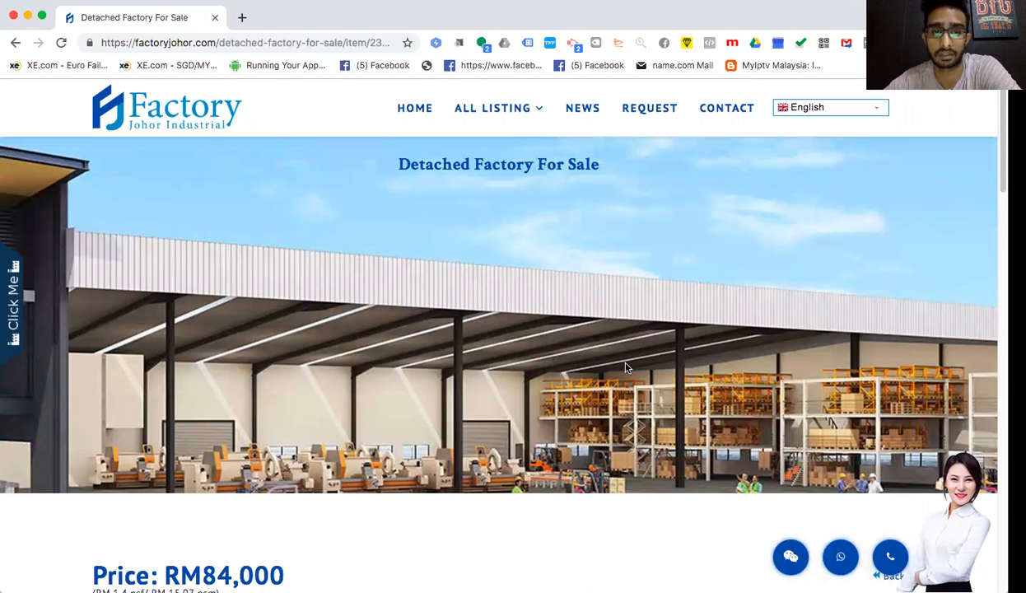
{"action": "scroll", "coordinate": [625, 367], "scroll_direction": "down", "scroll_amount": 12}
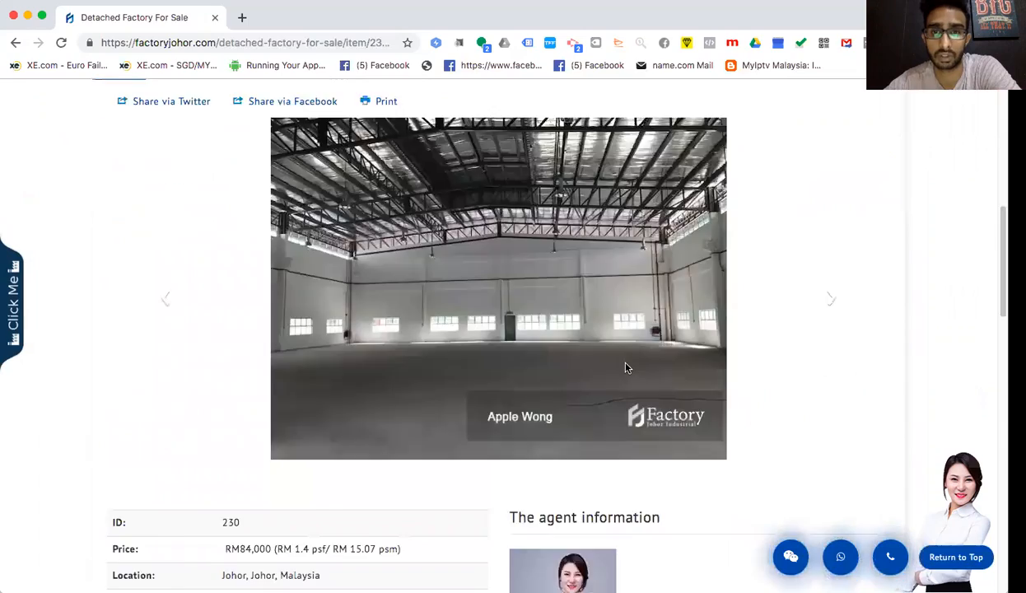
{"action": "scroll", "coordinate": [624, 368], "scroll_direction": "down", "scroll_amount": 5}
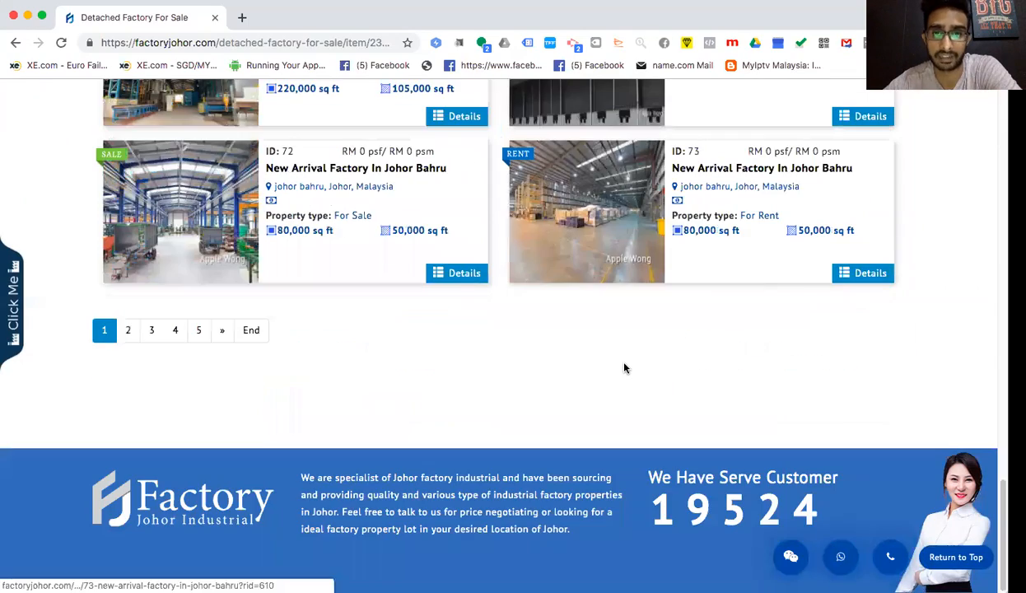
{"action": "scroll", "coordinate": [624, 366], "scroll_direction": "up", "scroll_amount": 6}
{"action": "scroll", "coordinate": [624, 365], "scroll_direction": "down", "scroll_amount": 3}
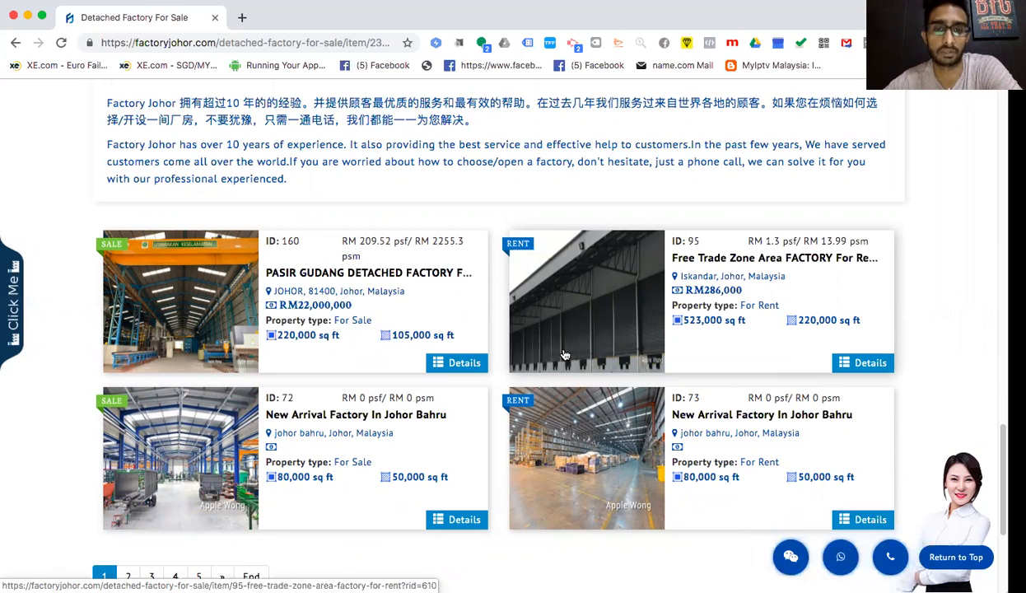
{"action": "scroll", "coordinate": [565, 354], "scroll_direction": "up", "scroll_amount": 1}
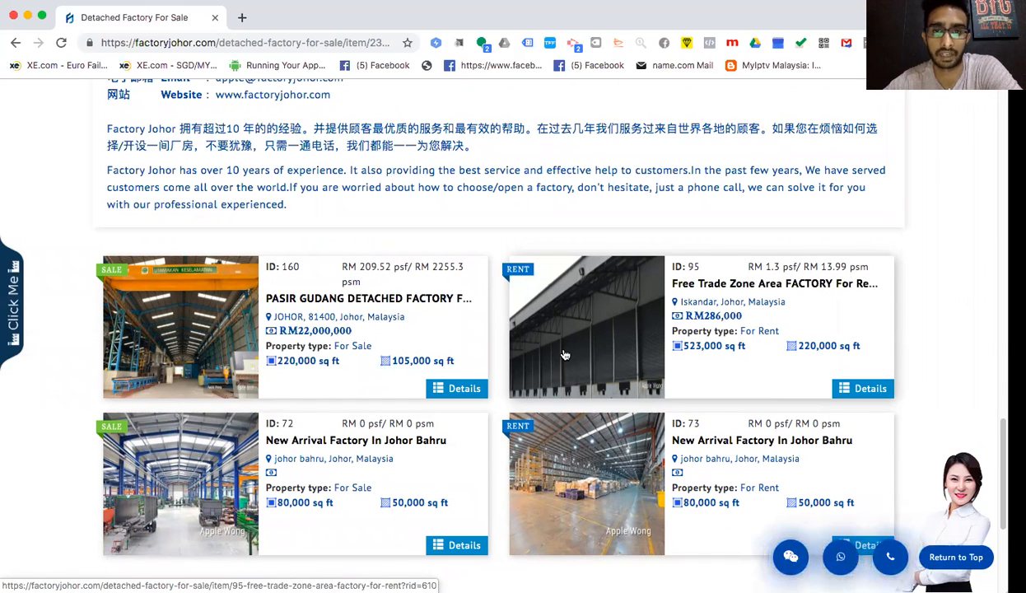
{"action": "scroll", "coordinate": [565, 354], "scroll_direction": "up", "scroll_amount": 10}
{"action": "scroll", "coordinate": [563, 352], "scroll_direction": "down", "scroll_amount": 7}
{"action": "scroll", "coordinate": [563, 353], "scroll_direction": "down", "scroll_amount": 5}
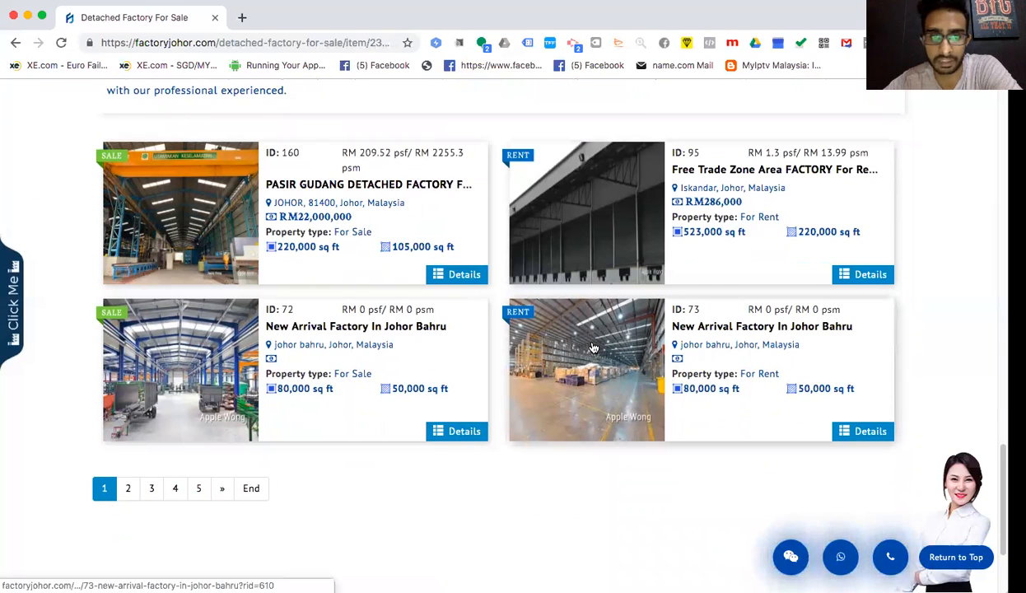
{"action": "scroll", "coordinate": [591, 347], "scroll_direction": "up", "scroll_amount": 20}
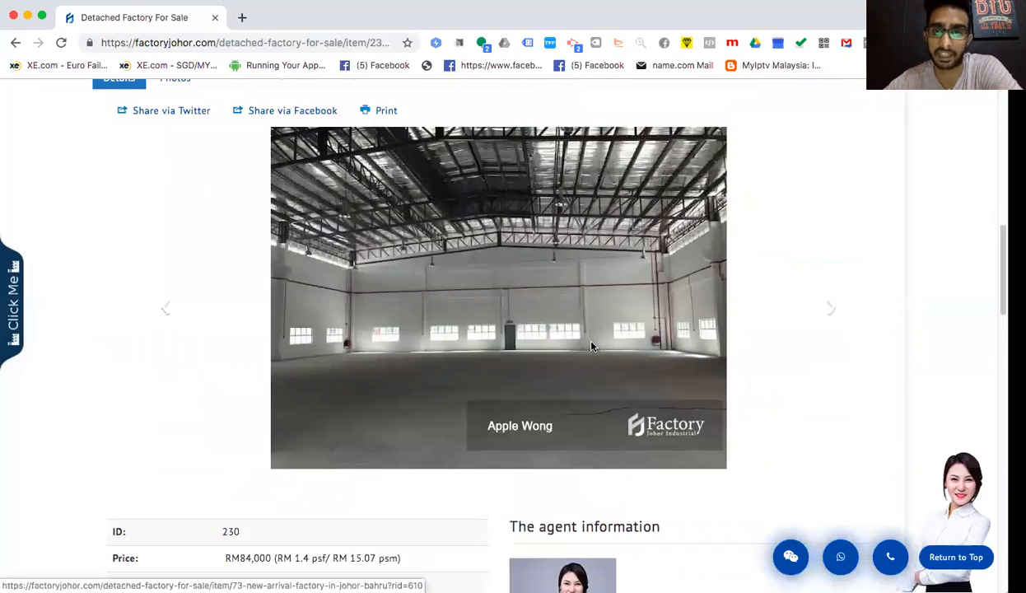
- Go back to the factoryjohor.com home page and scroll down to the listings
{"action": "left_click", "coordinate": [410, 108]}
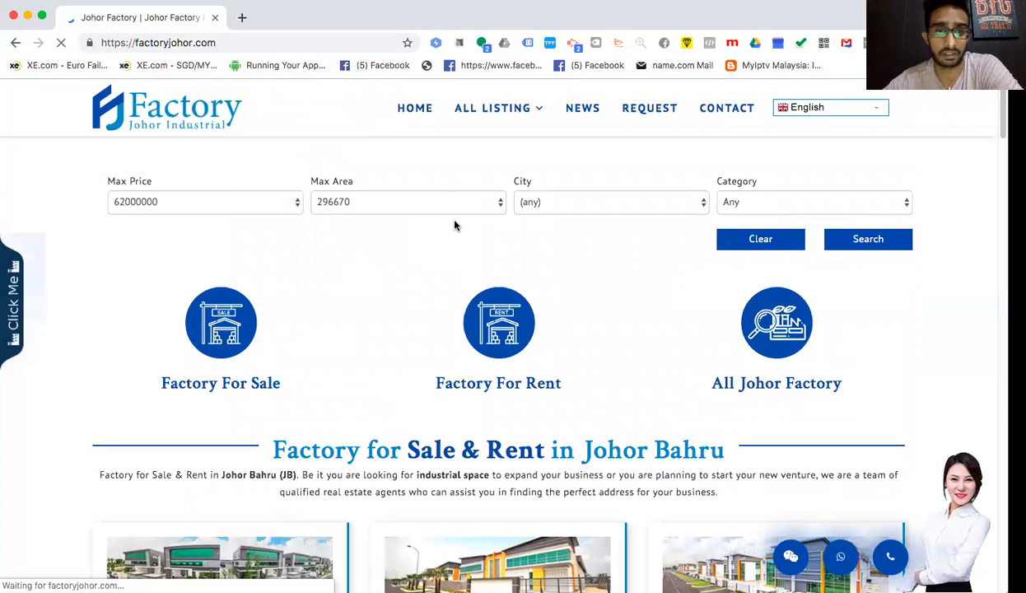
{"action": "scroll", "coordinate": [456, 337], "scroll_direction": "down", "scroll_amount": 5}
{"action": "scroll", "coordinate": [457, 338], "scroll_direction": "down", "scroll_amount": 10}
{"action": "scroll", "coordinate": [455, 338], "scroll_direction": "down", "scroll_amount": 1}
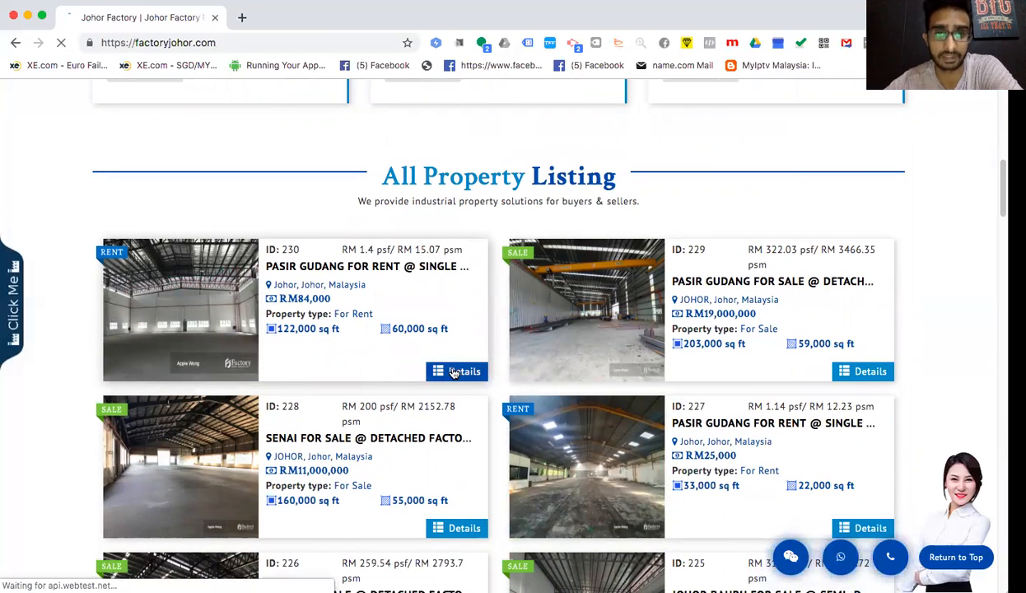
- Reopen the ID 230 Pasir Gudang detached factory listing and review its RM84,000 details
{"action": "left_click", "coordinate": [456, 372]}
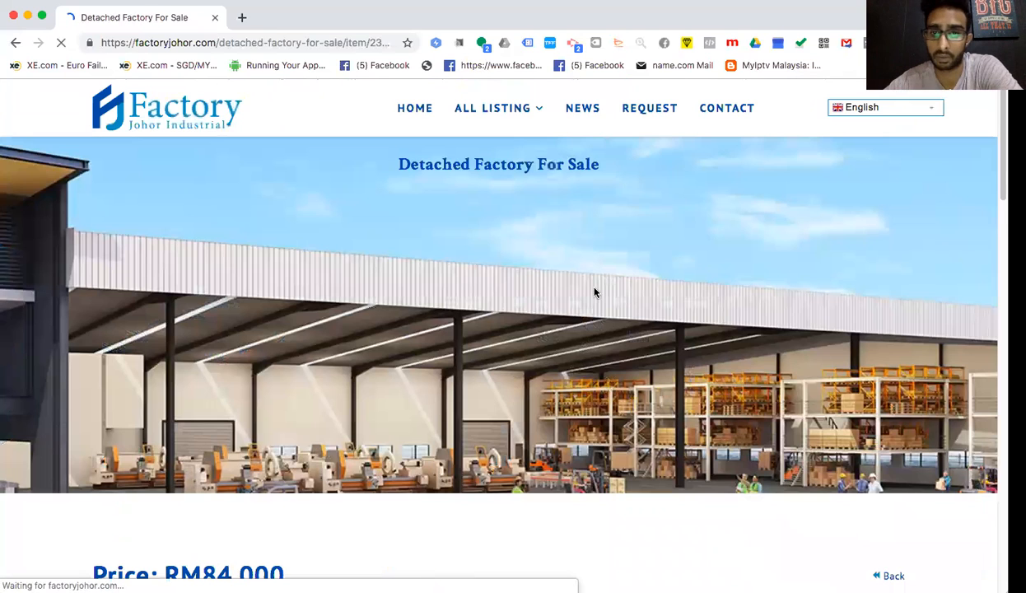
{"action": "scroll", "coordinate": [588, 323], "scroll_direction": "down", "scroll_amount": 5}
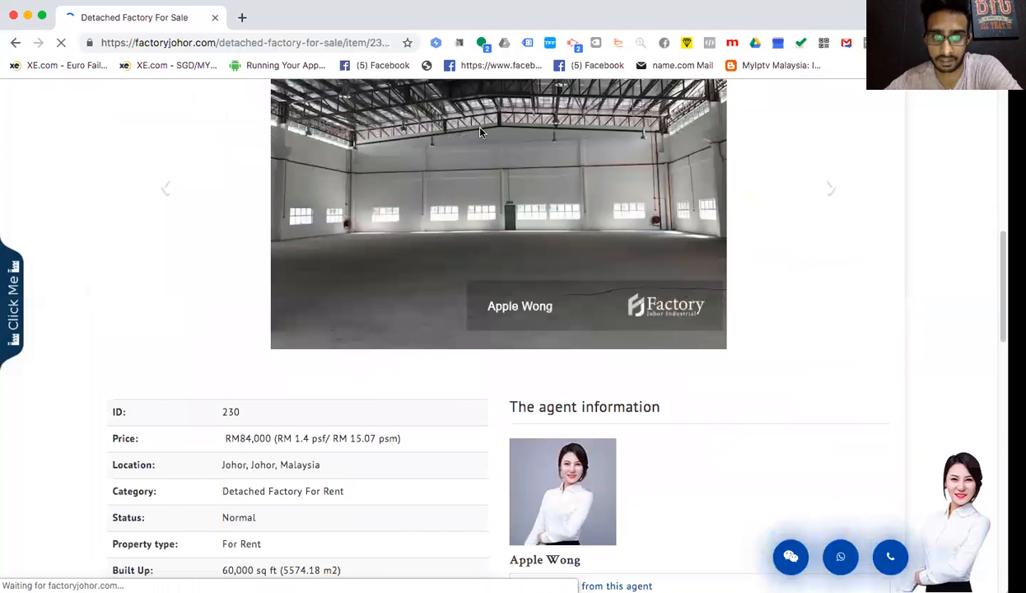
{"action": "scroll", "coordinate": [589, 325], "scroll_direction": "down", "scroll_amount": 5}
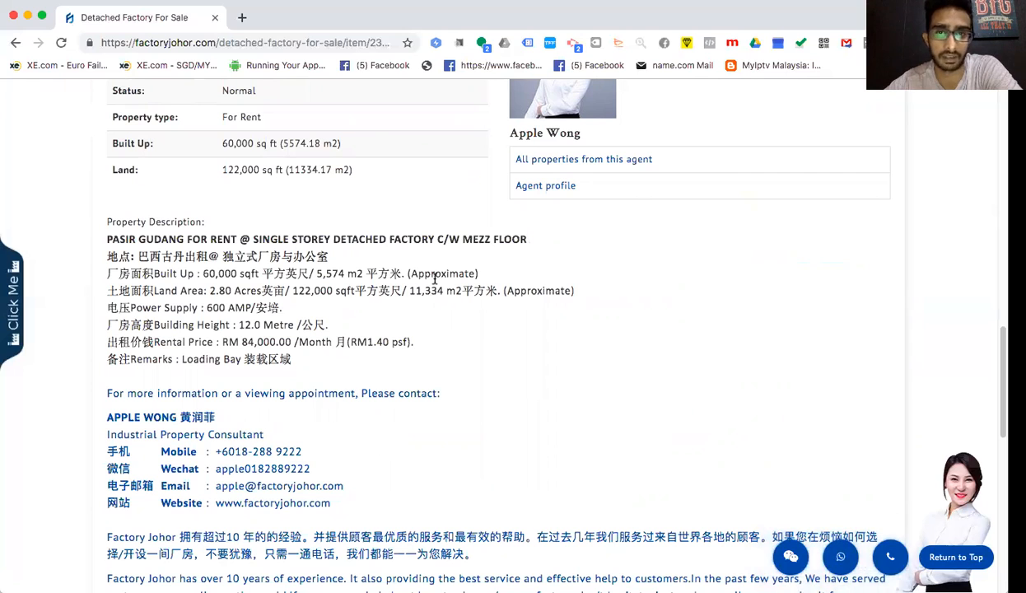
{"action": "scroll", "coordinate": [443, 276], "scroll_direction": "up", "scroll_amount": 3}
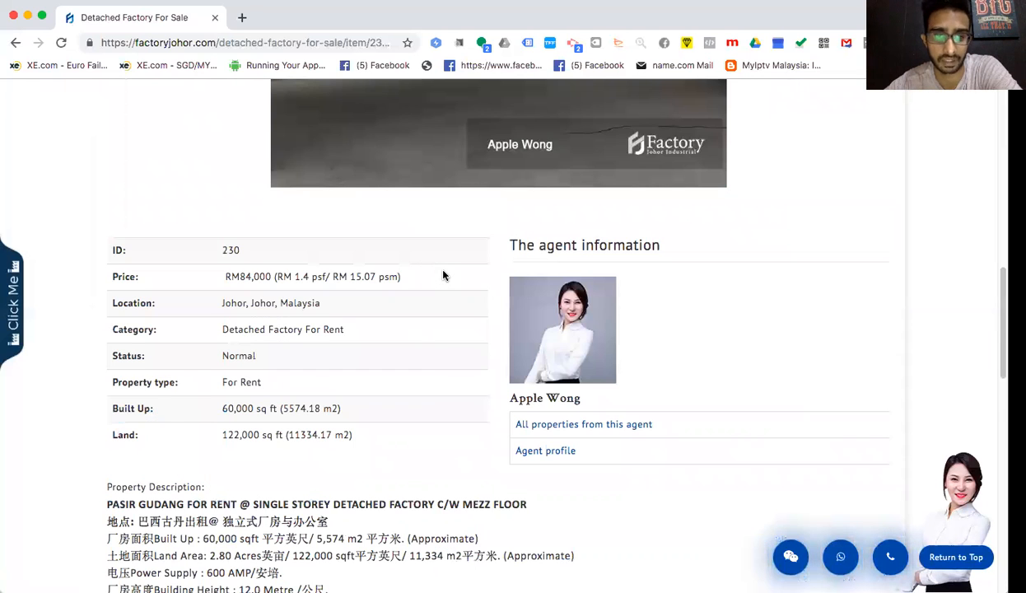
{"action": "scroll", "coordinate": [443, 276], "scroll_direction": "down", "scroll_amount": 2}
{"action": "scroll", "coordinate": [443, 275], "scroll_direction": "down", "scroll_amount": 2}
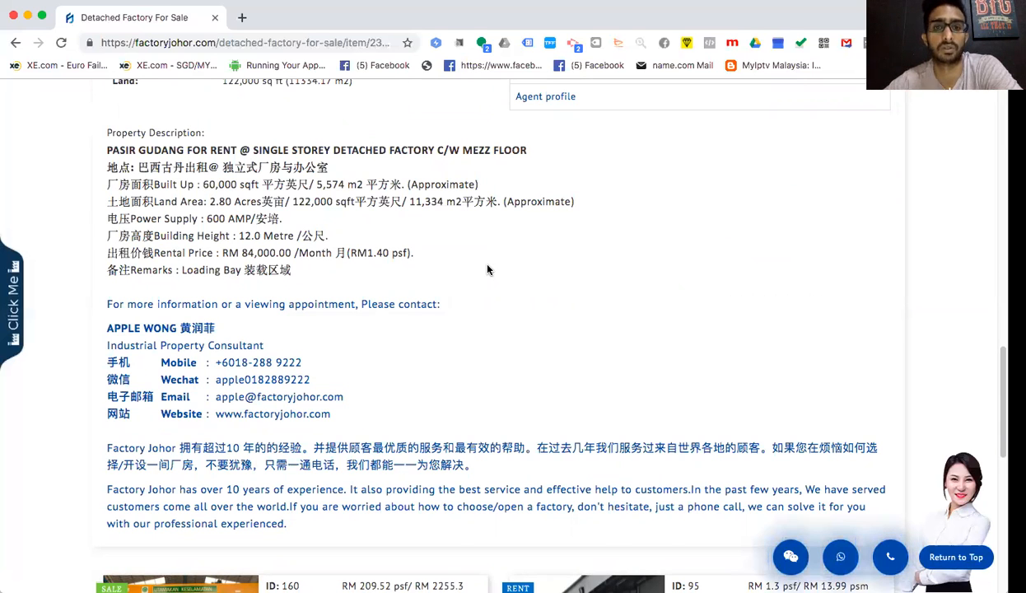
{"action": "scroll", "coordinate": [487, 269], "scroll_direction": "up", "scroll_amount": 10}
{"action": "scroll", "coordinate": [487, 269], "scroll_direction": "up", "scroll_amount": 4}
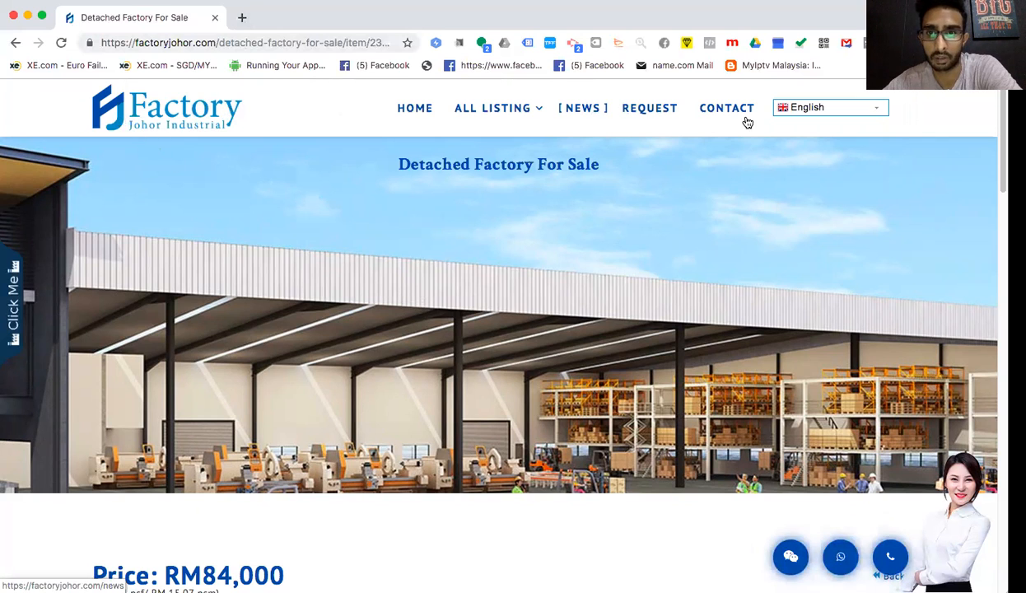
{"action": "scroll", "coordinate": [609, 212], "scroll_direction": "down", "scroll_amount": 10}
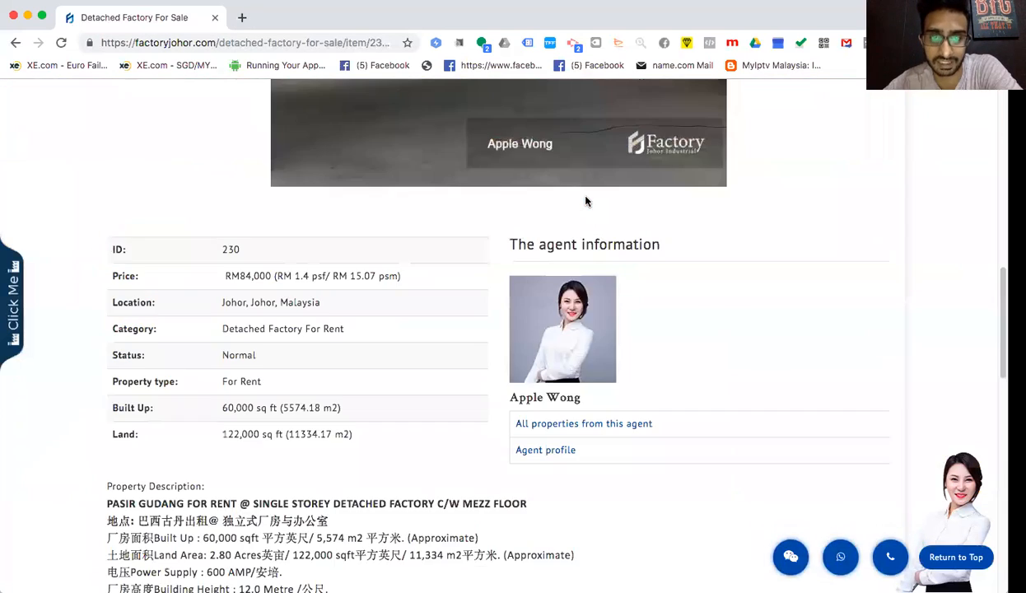
{"action": "scroll", "coordinate": [585, 201], "scroll_direction": "up", "scroll_amount": 10}
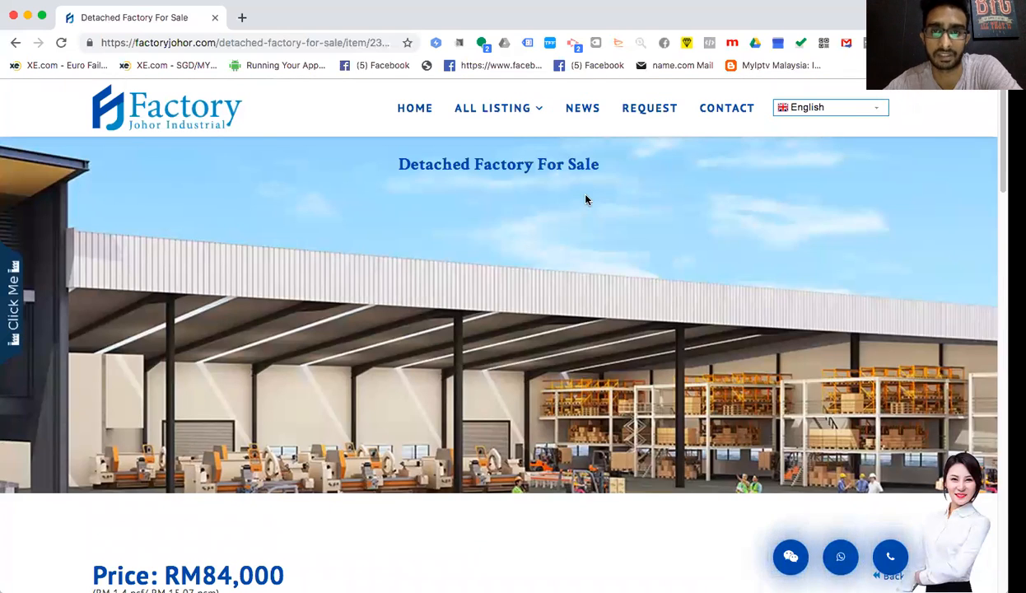
{"action": "scroll", "coordinate": [586, 199], "scroll_direction": "down", "scroll_amount": 10}
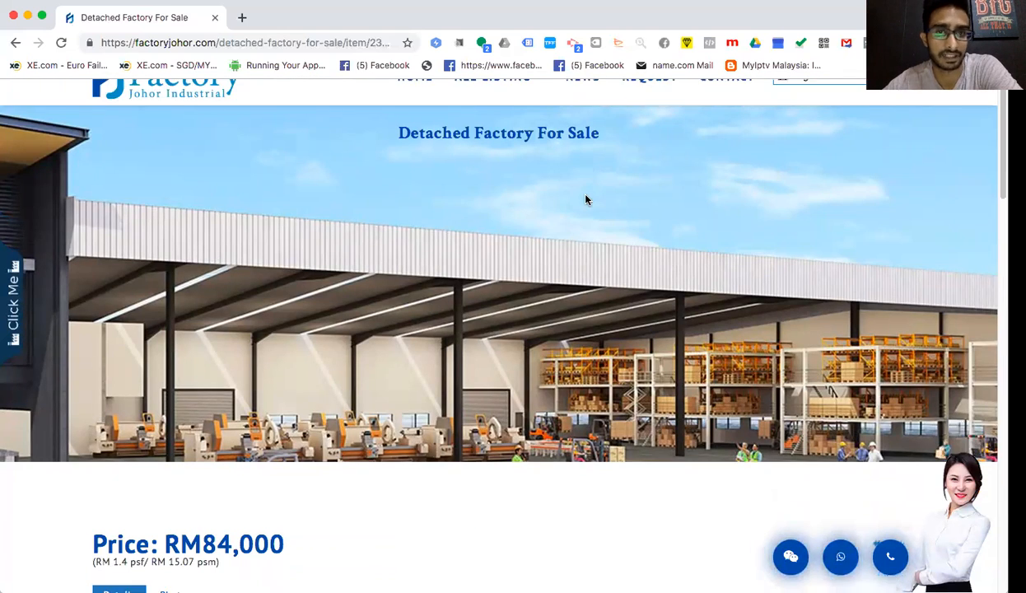
{"action": "scroll", "coordinate": [583, 197], "scroll_direction": "up", "scroll_amount": 10}
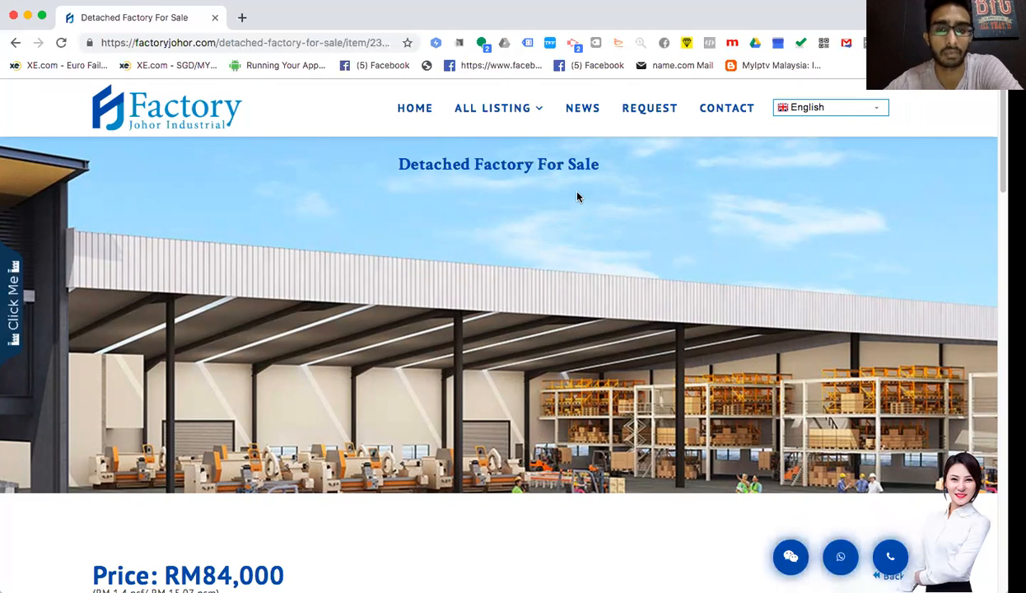
{"action": "scroll", "coordinate": [574, 191], "scroll_direction": "down", "scroll_amount": 3}
{"action": "scroll", "coordinate": [570, 186], "scroll_direction": "down", "scroll_amount": 10}
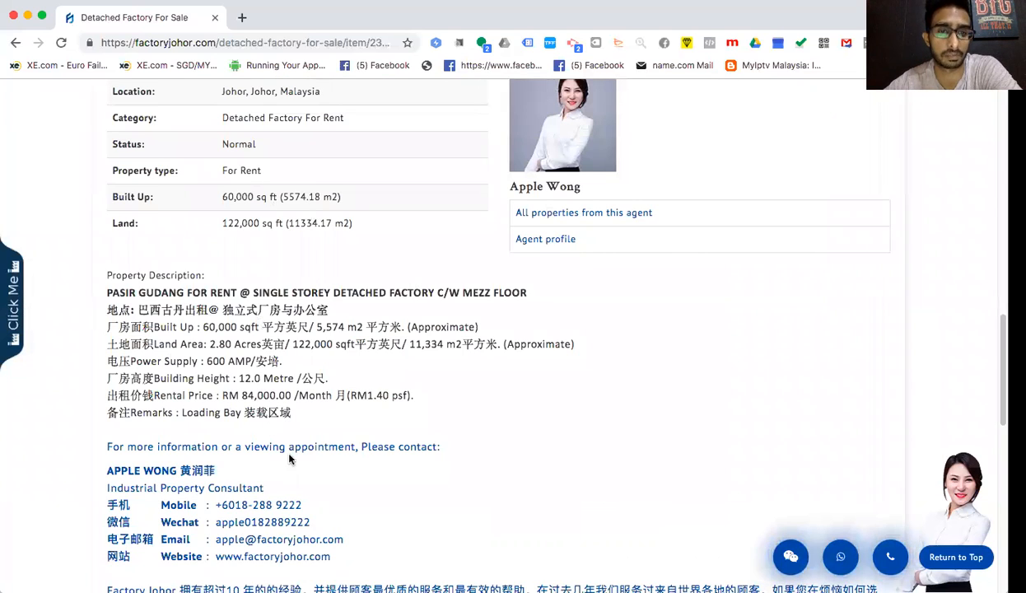
{"action": "left_click_drag", "start_coordinate": [222, 505], "coordinate": [294, 505]}
{"action": "left_click", "coordinate": [326, 506]}
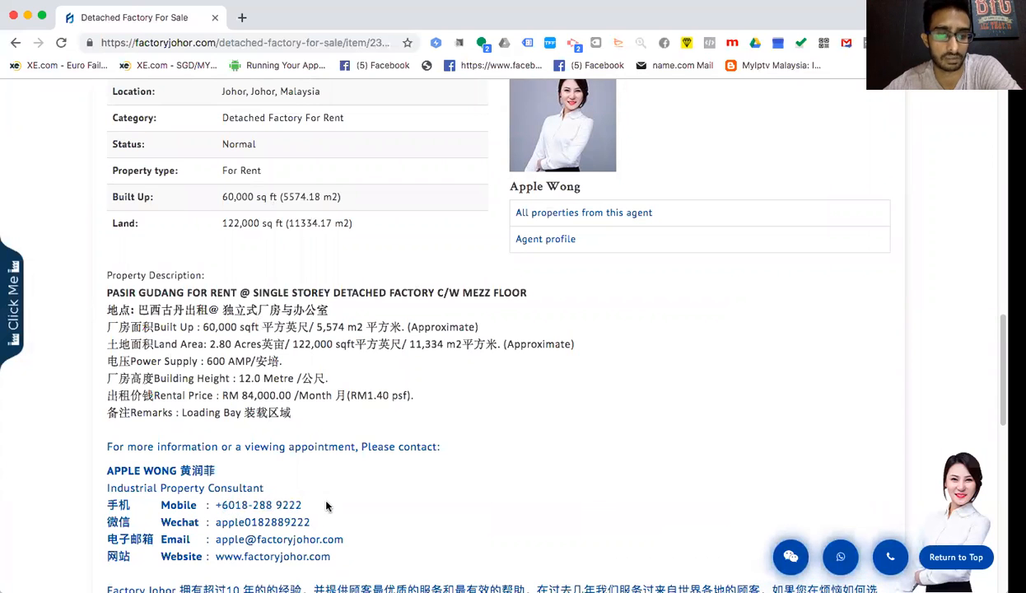
{"action": "left_click_drag", "start_coordinate": [213, 539], "coordinate": [343, 540]}
{"action": "left_click", "coordinate": [452, 268]}
{"action": "scroll", "coordinate": [445, 247], "scroll_direction": "down", "scroll_amount": 5}
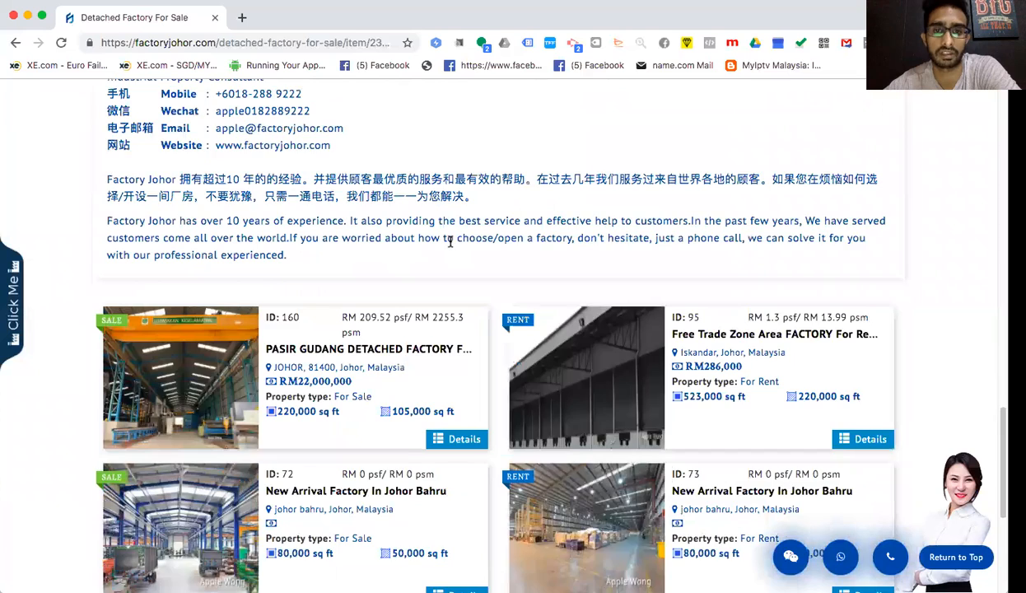
{"action": "scroll", "coordinate": [450, 241], "scroll_direction": "down", "scroll_amount": 2}
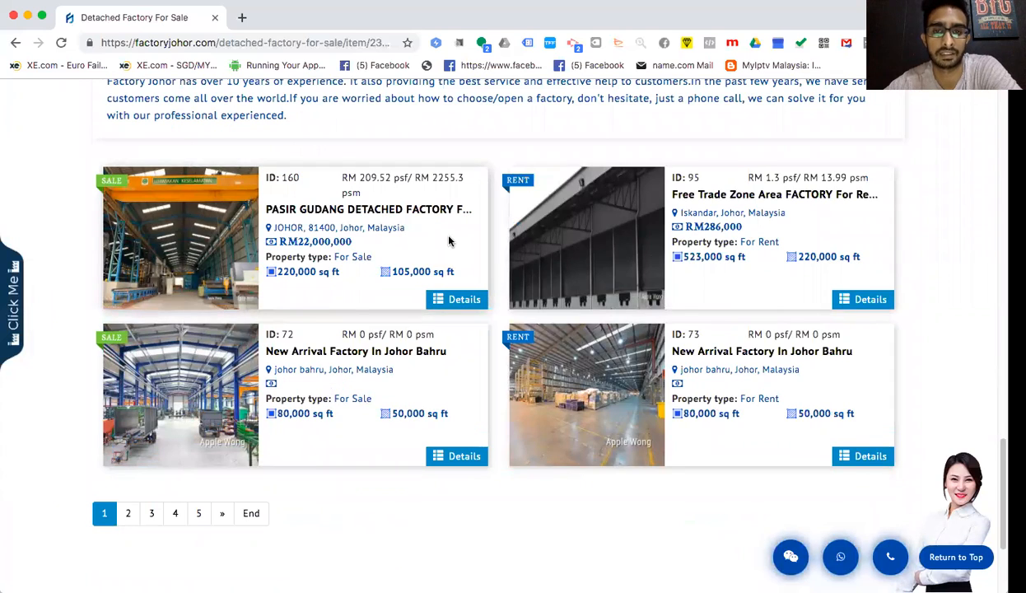
{"action": "scroll", "coordinate": [449, 241], "scroll_direction": "up", "scroll_amount": 5}
{"action": "scroll", "coordinate": [448, 241], "scroll_direction": "up", "scroll_amount": 2}
{"action": "scroll", "coordinate": [449, 241], "scroll_direction": "up", "scroll_amount": 2}
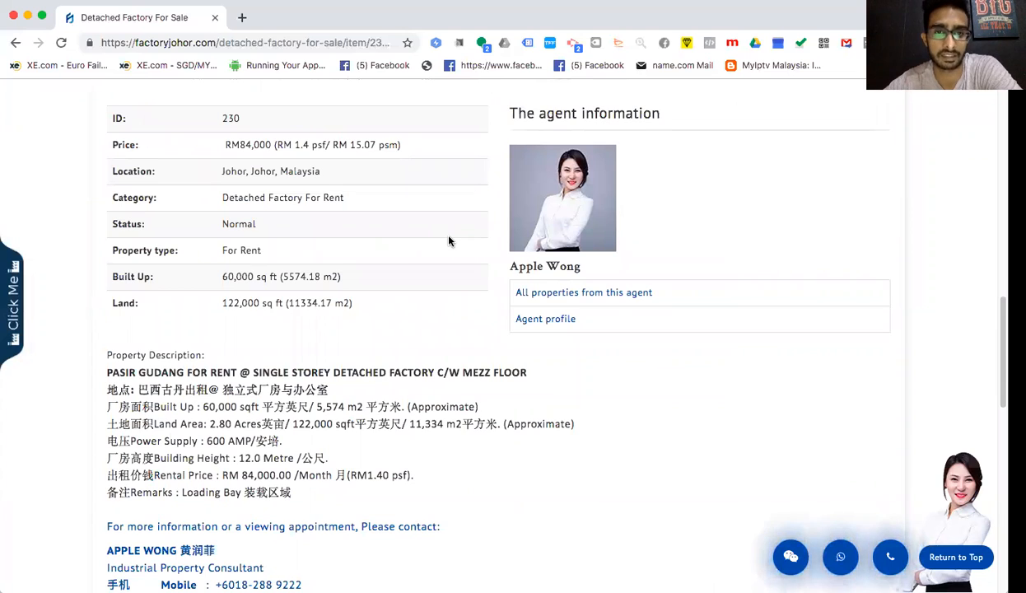
{"action": "scroll", "coordinate": [449, 240], "scroll_direction": "up", "scroll_amount": 3}
{"action": "scroll", "coordinate": [449, 240], "scroll_direction": "up", "scroll_amount": 3}
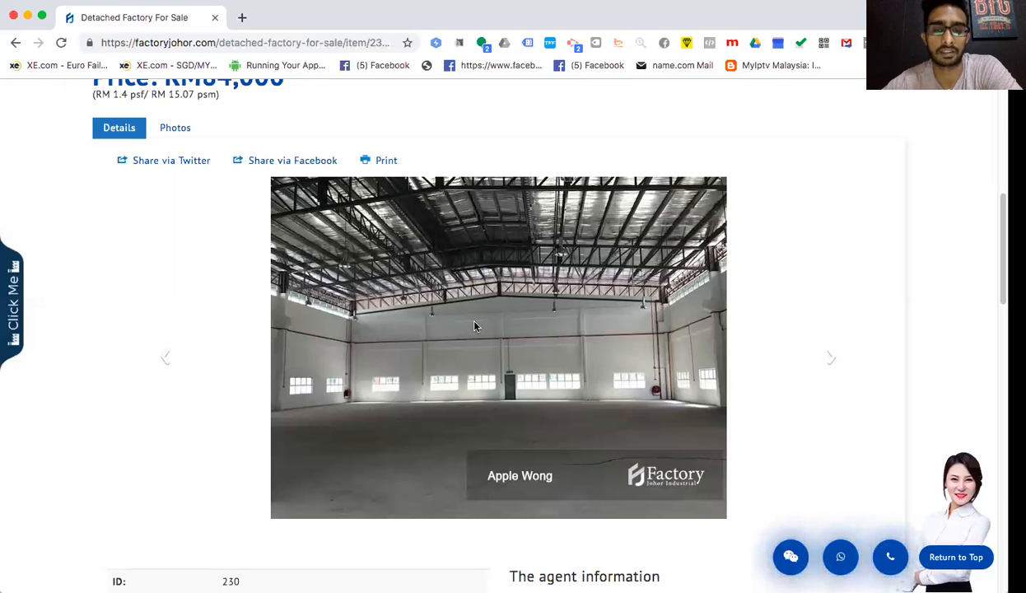
{"action": "scroll", "coordinate": [458, 249], "scroll_direction": "up", "scroll_amount": 10}
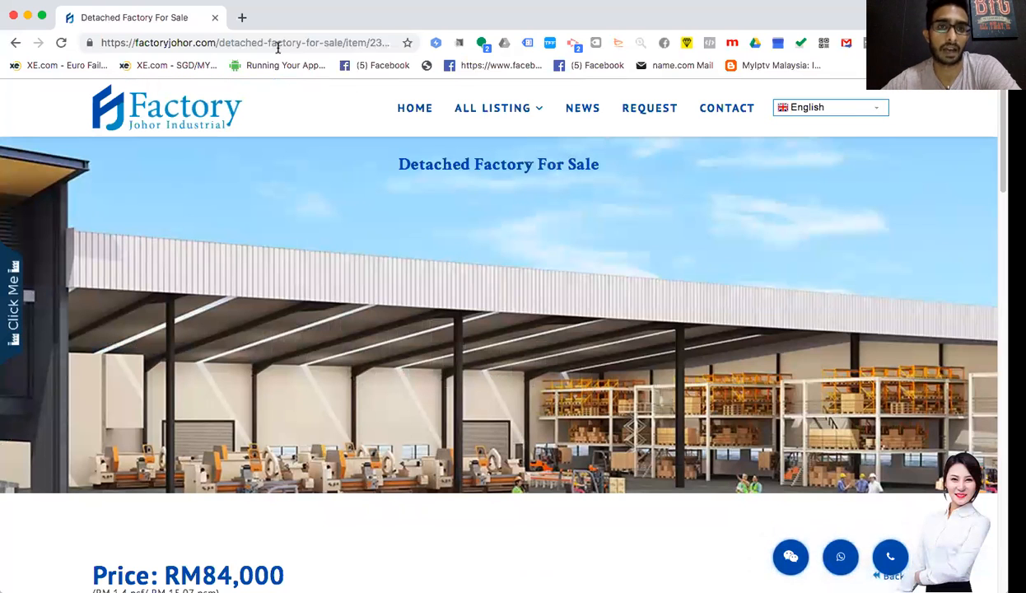
- In a new tab, type 'click' and accept the clickfunnels.com suggestion
{"action": "left_click", "coordinate": [242, 20]}
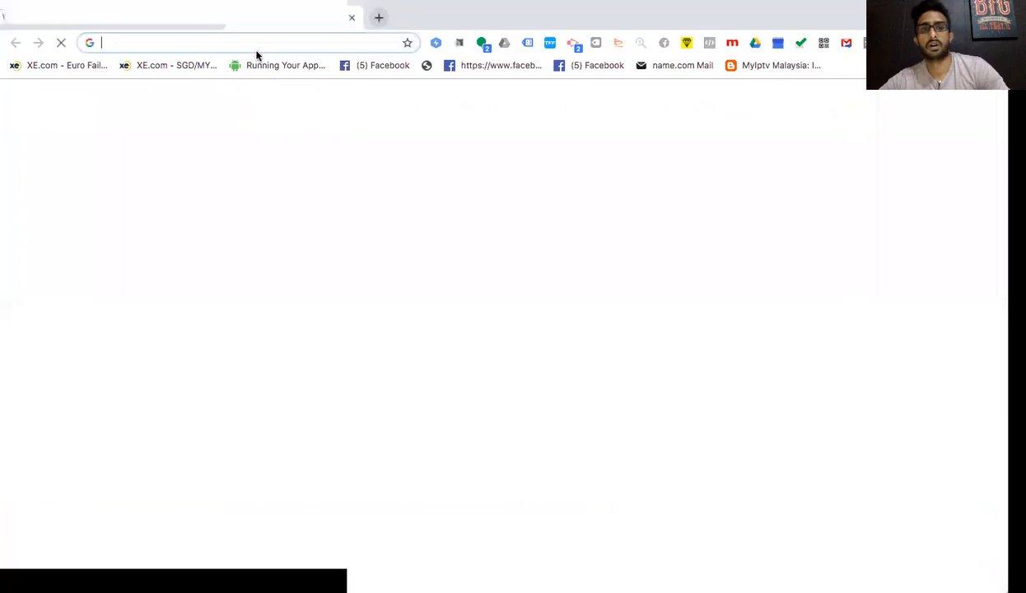
{"action": "type", "text": "clickfunnels.com"}
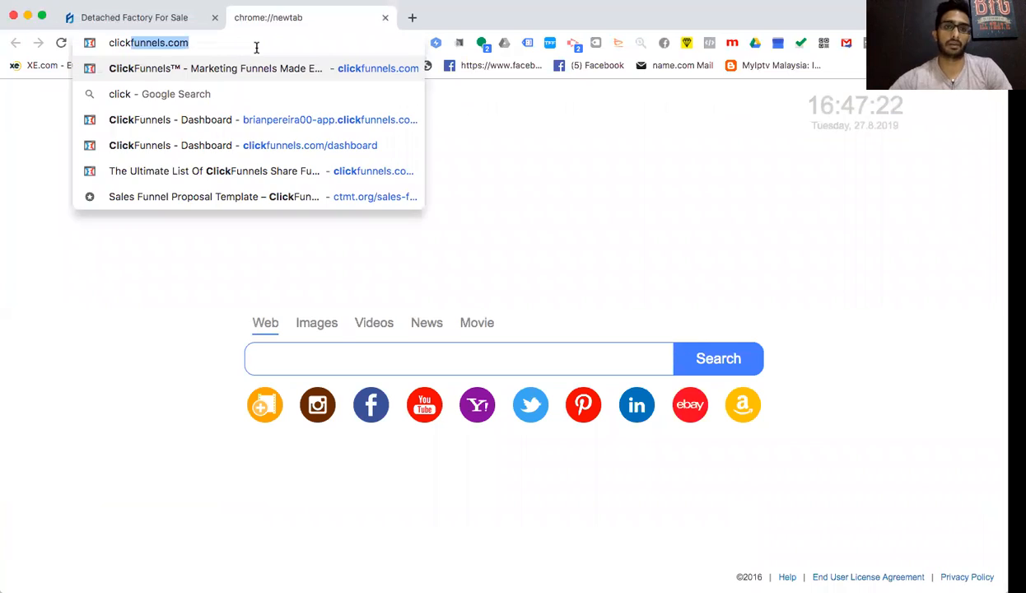
{"action": "key", "text": "Return"}
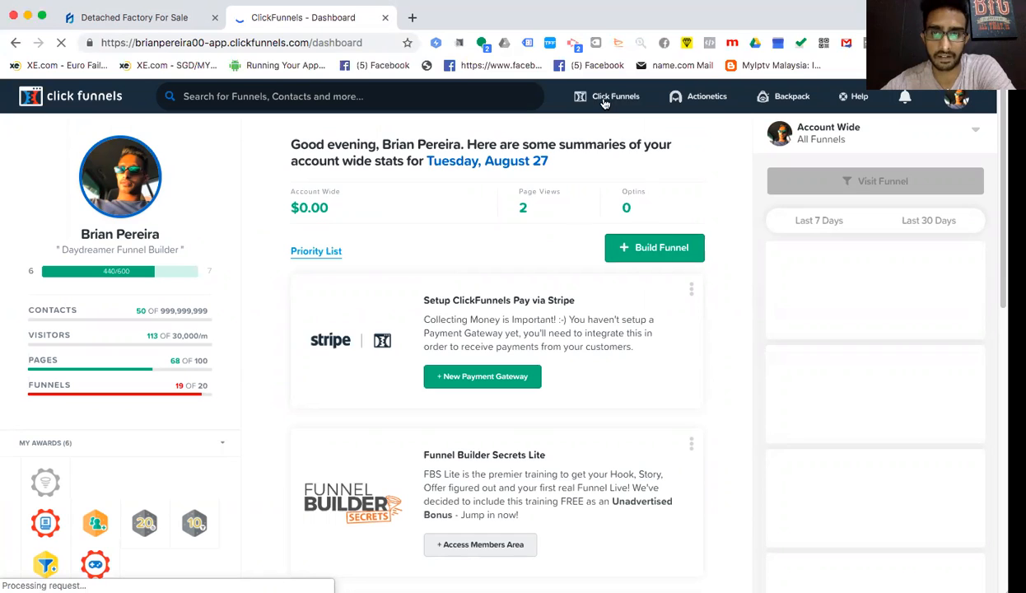
- Review the dashboard's account stats, 19 of 20 funnels used and setup tasks, then return to the top
{"action": "mouse_move", "coordinate": [605, 103]}
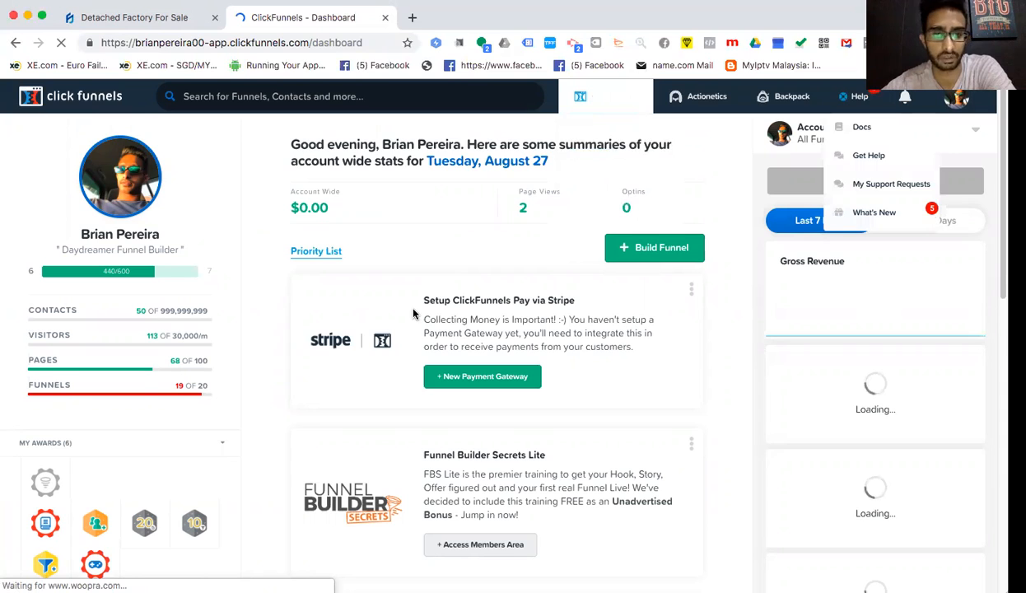
{"action": "scroll", "coordinate": [414, 312], "scroll_direction": "down", "scroll_amount": 3}
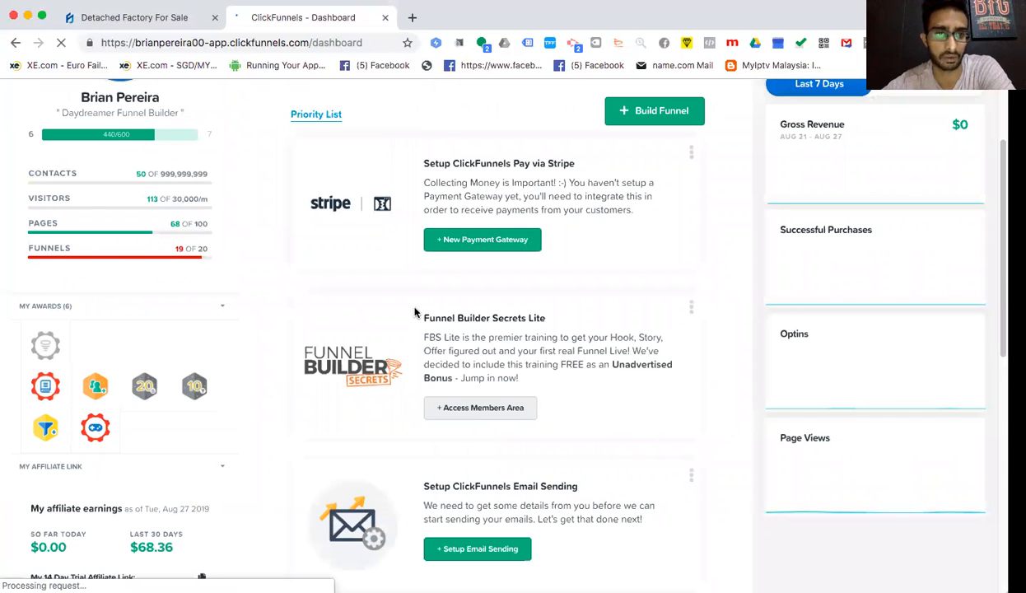
{"action": "scroll", "coordinate": [415, 312], "scroll_direction": "down", "scroll_amount": 10}
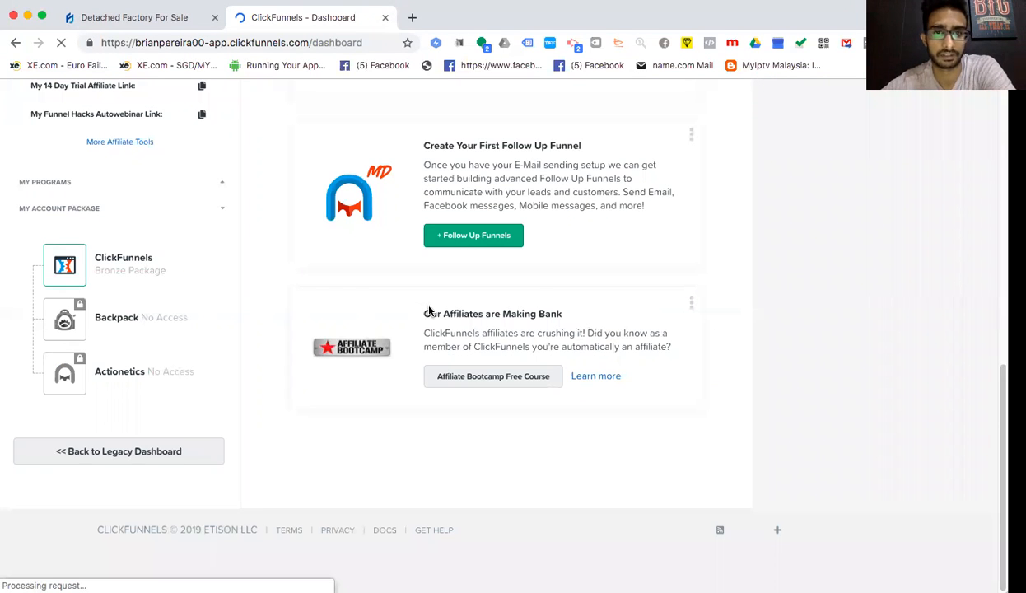
{"action": "scroll", "coordinate": [419, 306], "scroll_direction": "up", "scroll_amount": 3}
{"action": "scroll", "coordinate": [522, 311], "scroll_direction": "up", "scroll_amount": 7}
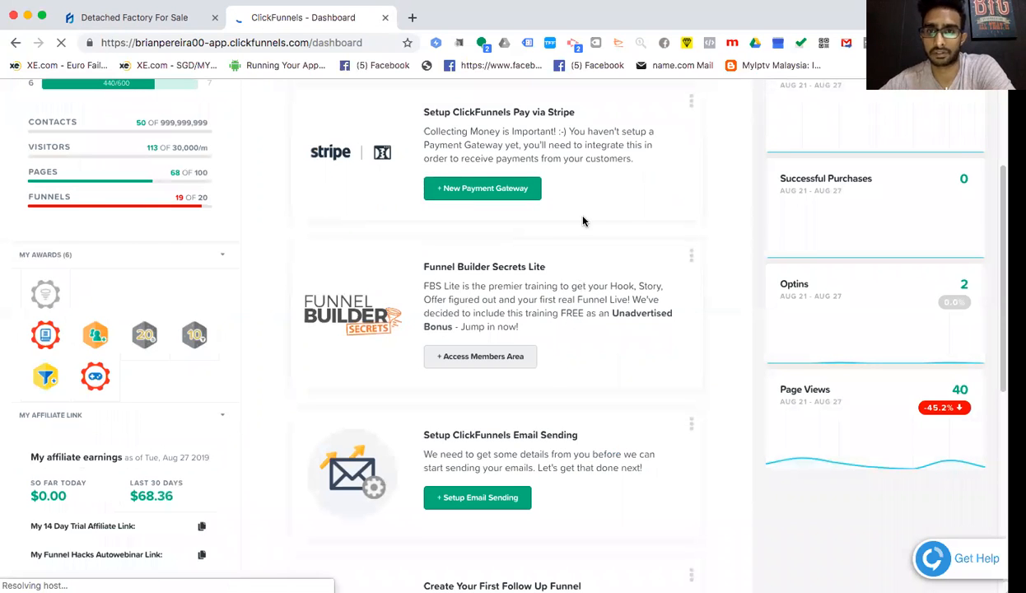
{"action": "scroll", "coordinate": [581, 214], "scroll_direction": "up", "scroll_amount": 4}
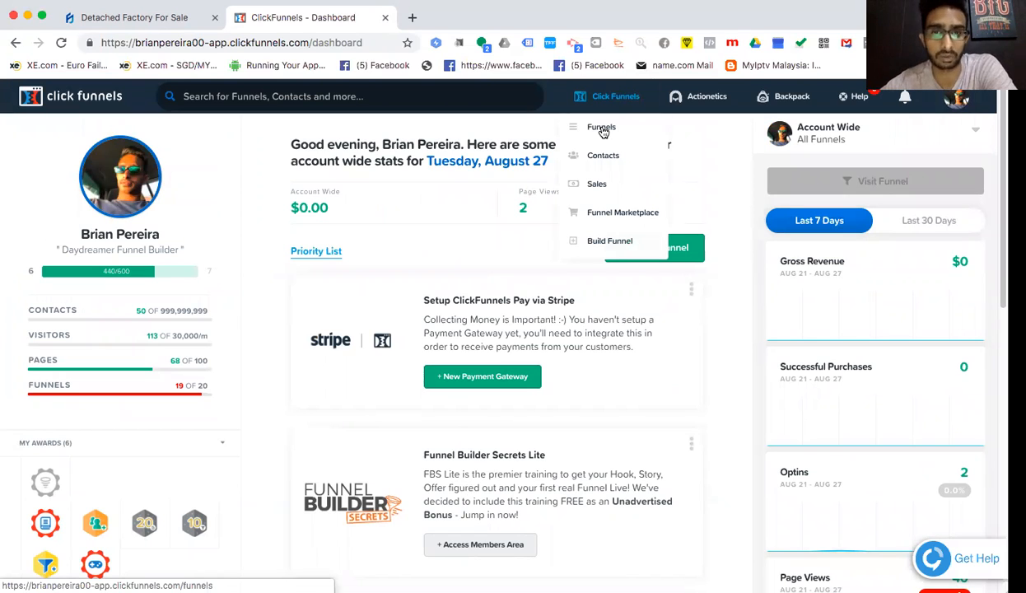
- Open the All Funnels list showing Crown Dental, then bring the main navigation menu back up
{"action": "left_click", "coordinate": [601, 128]}
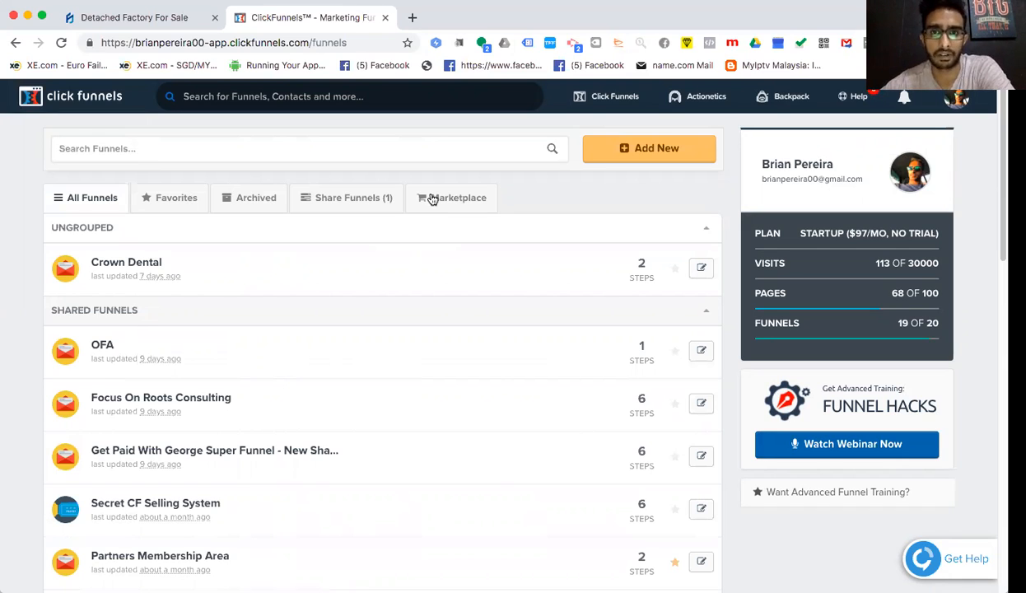
{"action": "left_click", "coordinate": [589, 100]}
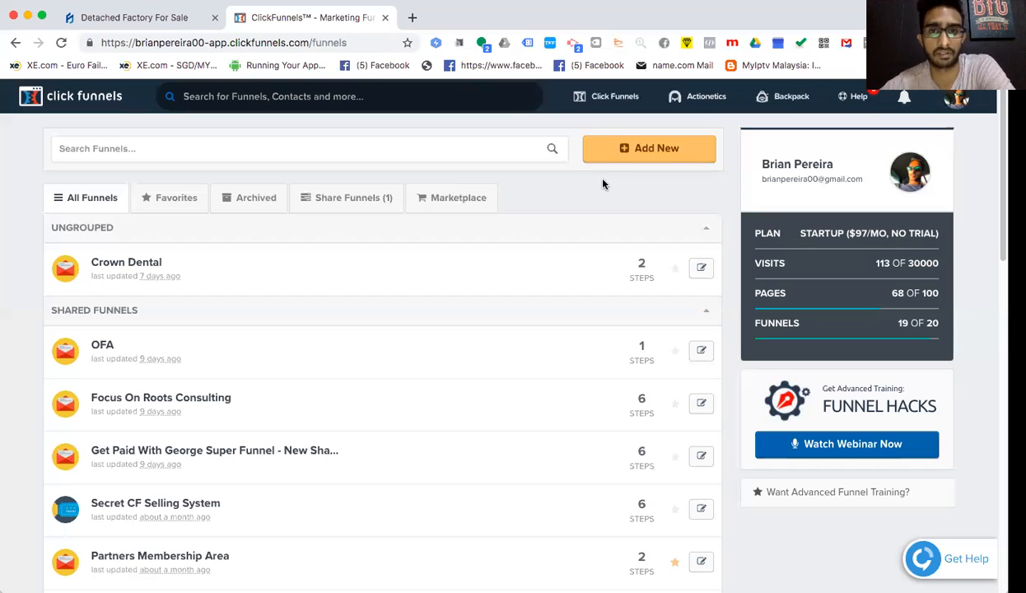
- Add a new funnel with the Classic Funnel Builder and open Browse Funnel Marketplace
{"action": "left_click", "coordinate": [631, 156]}
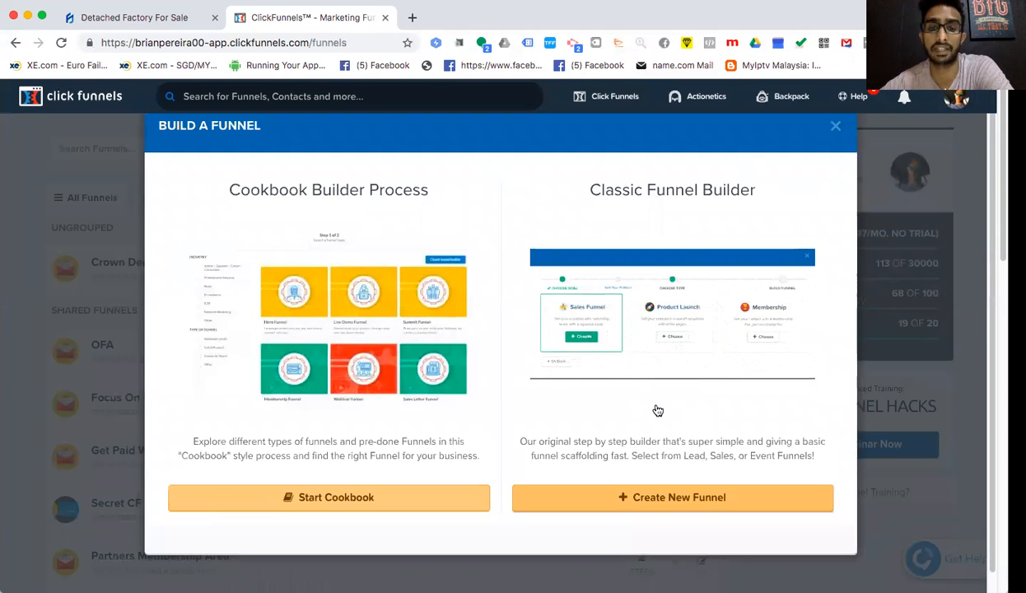
{"action": "left_click", "coordinate": [680, 499]}
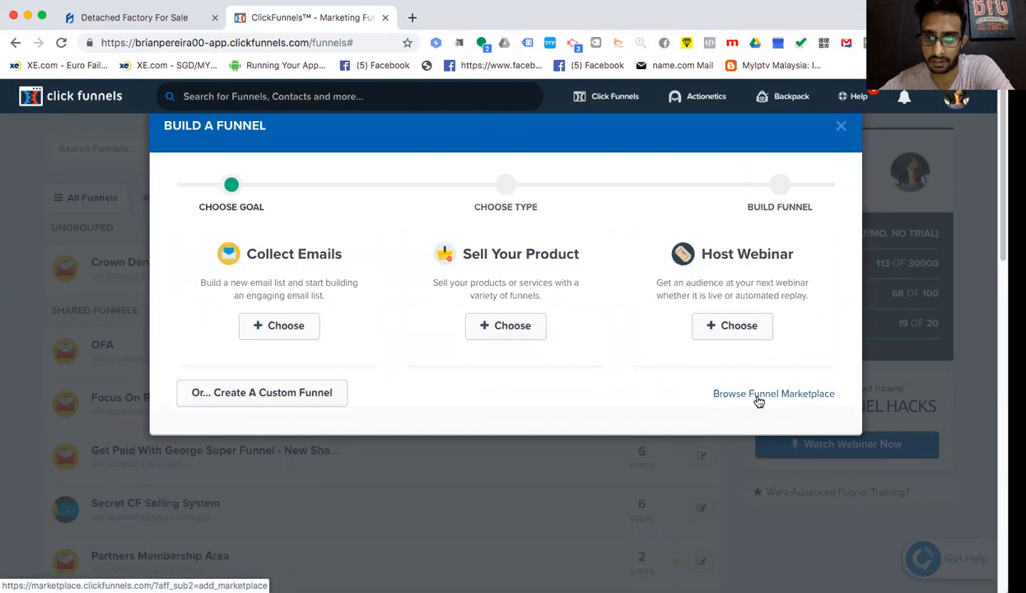
{"action": "left_click", "coordinate": [758, 395]}
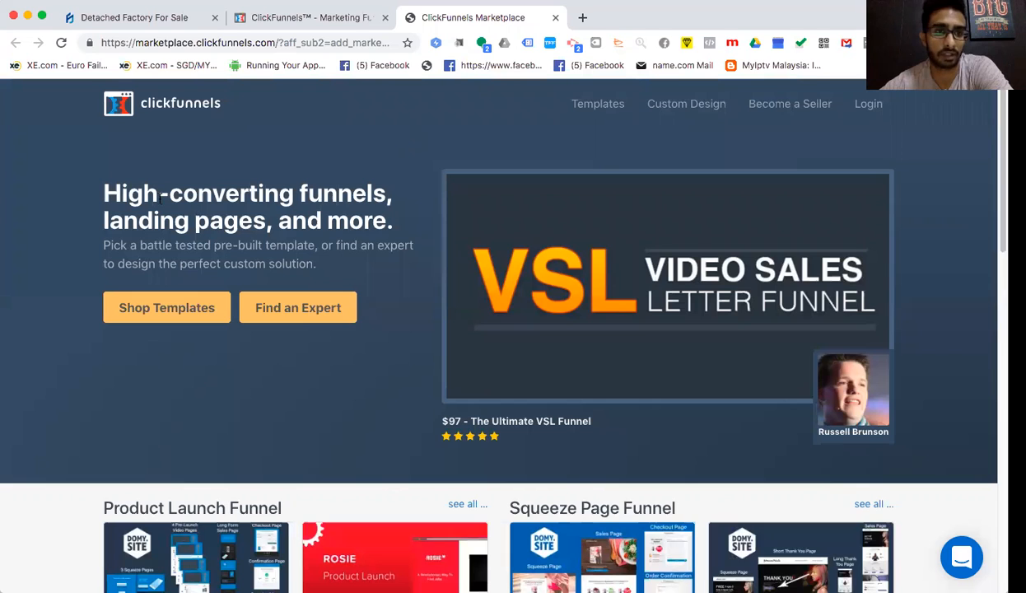
- Go to the marketplace template listings and scroll through the available templates
{"action": "left_click_drag", "start_coordinate": [105, 193], "coordinate": [214, 193]}
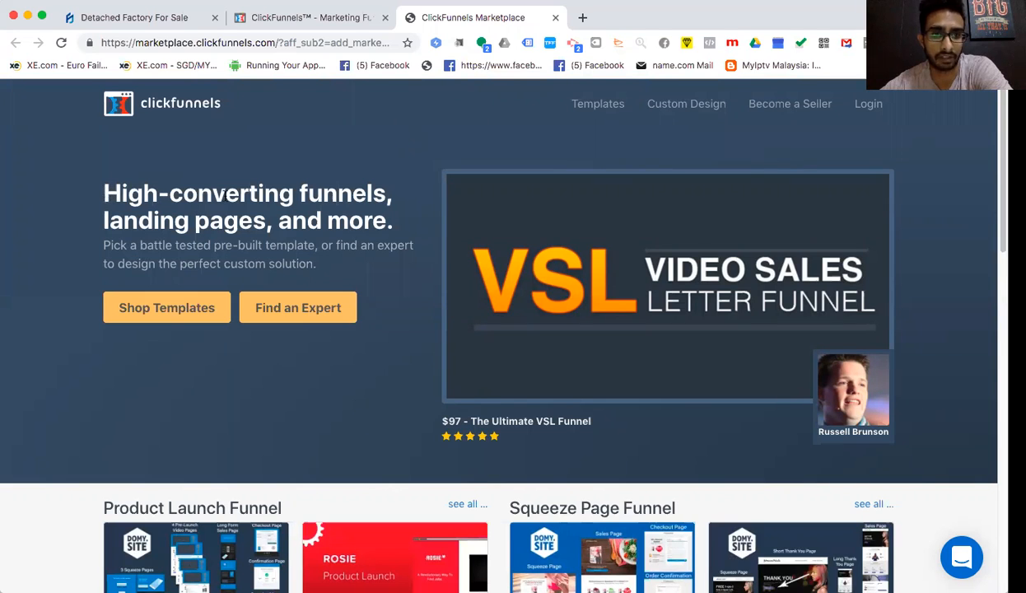
{"action": "left_click_drag", "start_coordinate": [414, 229], "coordinate": [381, 258]}
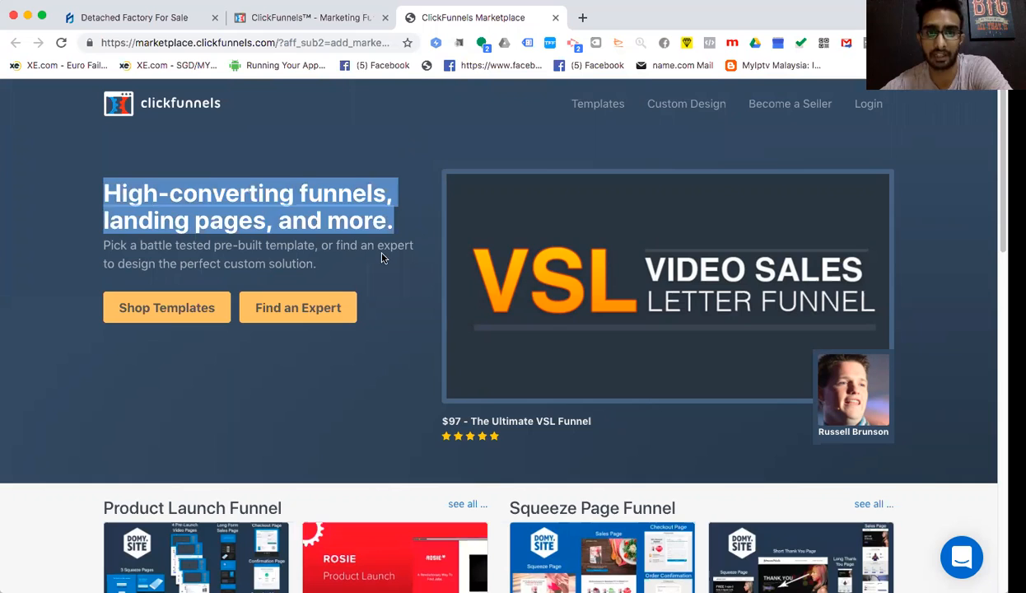
{"action": "left_click", "coordinate": [381, 257]}
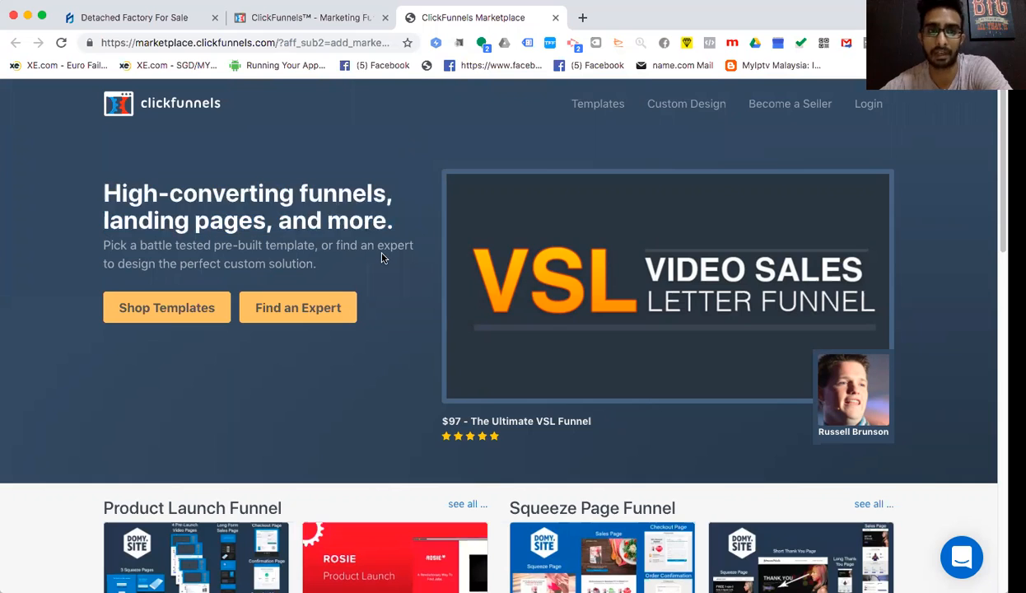
{"action": "left_click", "coordinate": [181, 306]}
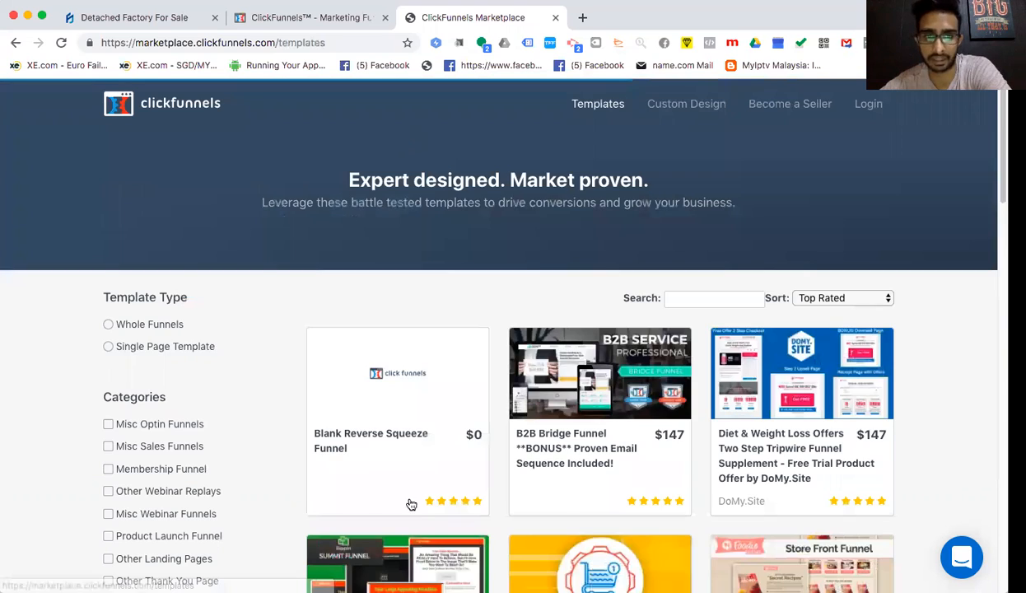
{"action": "scroll", "coordinate": [437, 450], "scroll_direction": "down", "scroll_amount": 4}
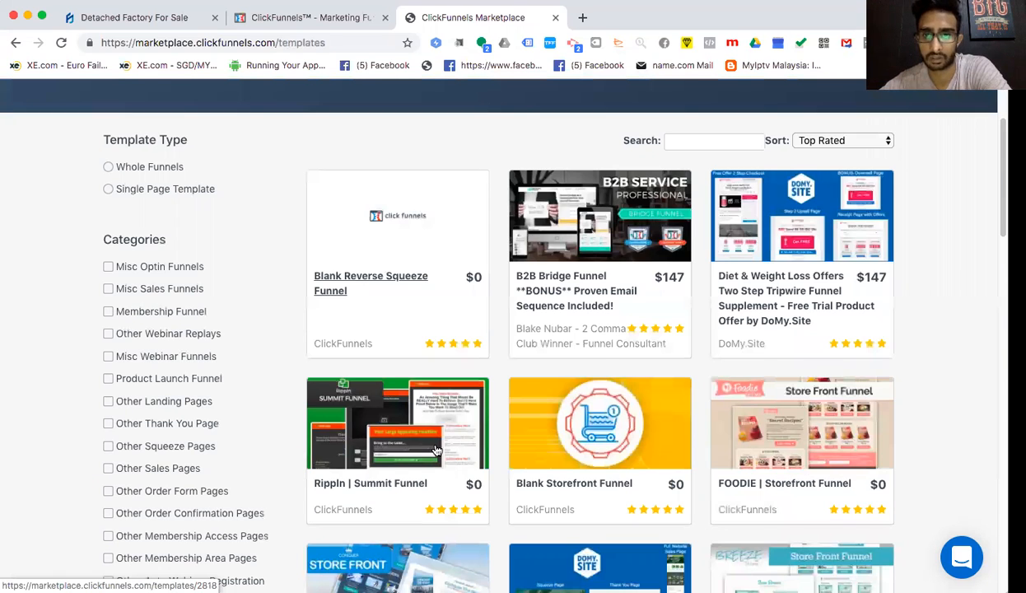
{"action": "scroll", "coordinate": [434, 449], "scroll_direction": "down", "scroll_amount": 1}
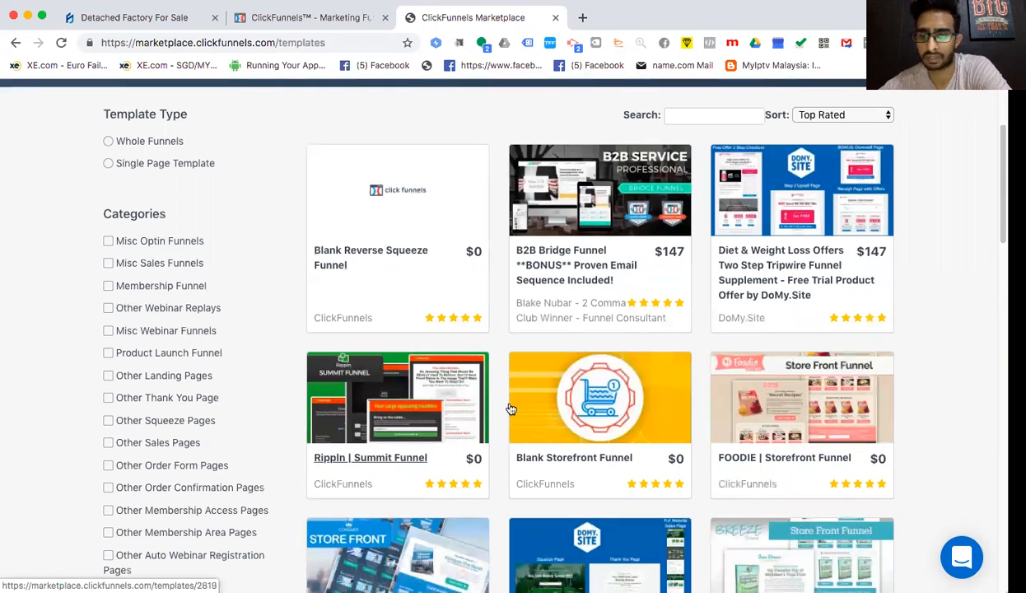
{"action": "scroll", "coordinate": [525, 407], "scroll_direction": "down", "scroll_amount": 3}
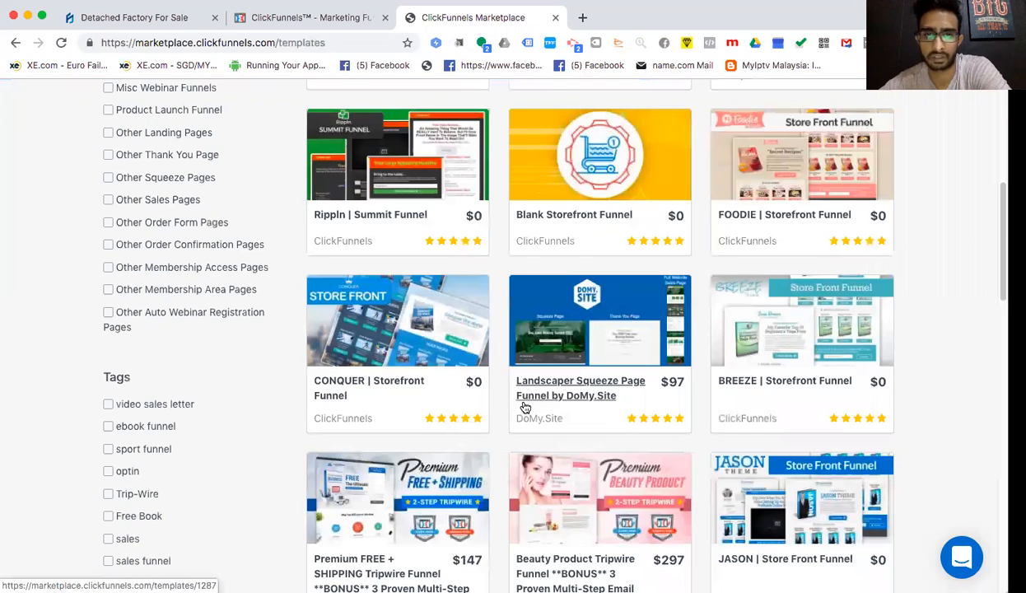
{"action": "scroll", "coordinate": [525, 408], "scroll_direction": "down", "scroll_amount": 3}
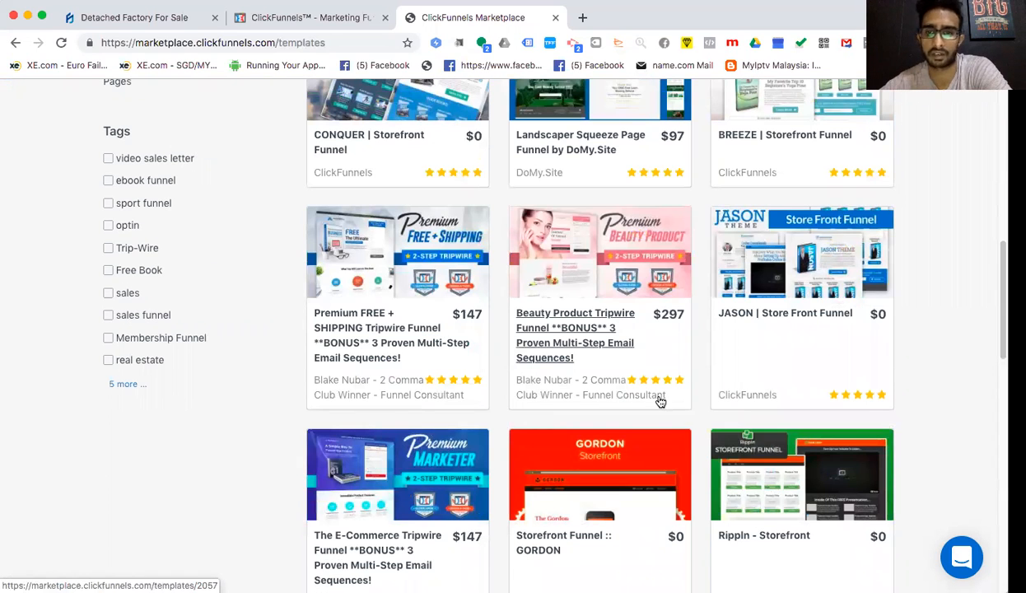
{"action": "scroll", "coordinate": [660, 401], "scroll_direction": "up", "scroll_amount": 6}
{"action": "scroll", "coordinate": [661, 401], "scroll_direction": "down", "scroll_amount": 3}
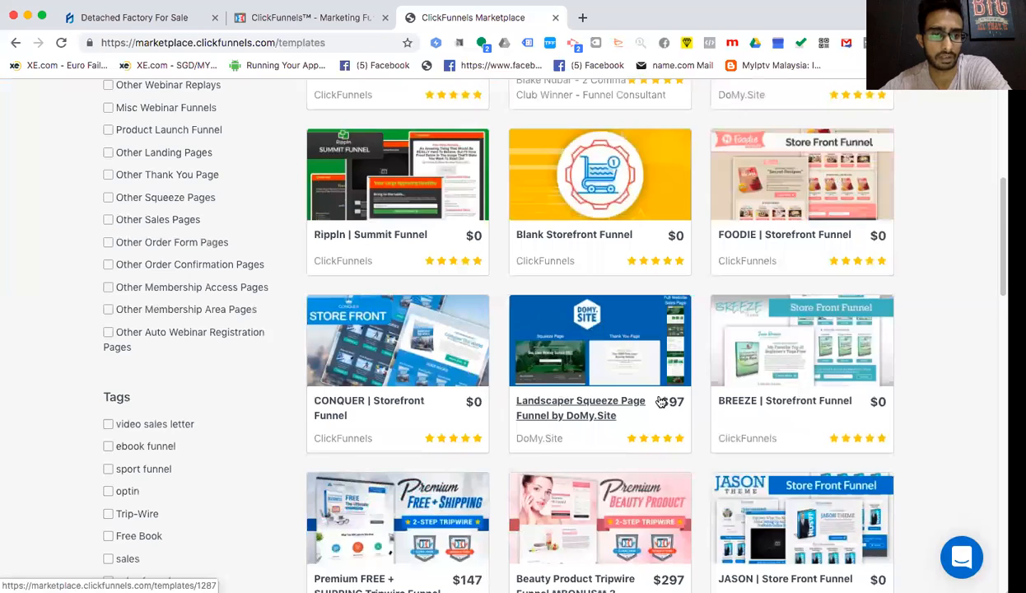
{"action": "scroll", "coordinate": [660, 401], "scroll_direction": "down", "scroll_amount": 1}
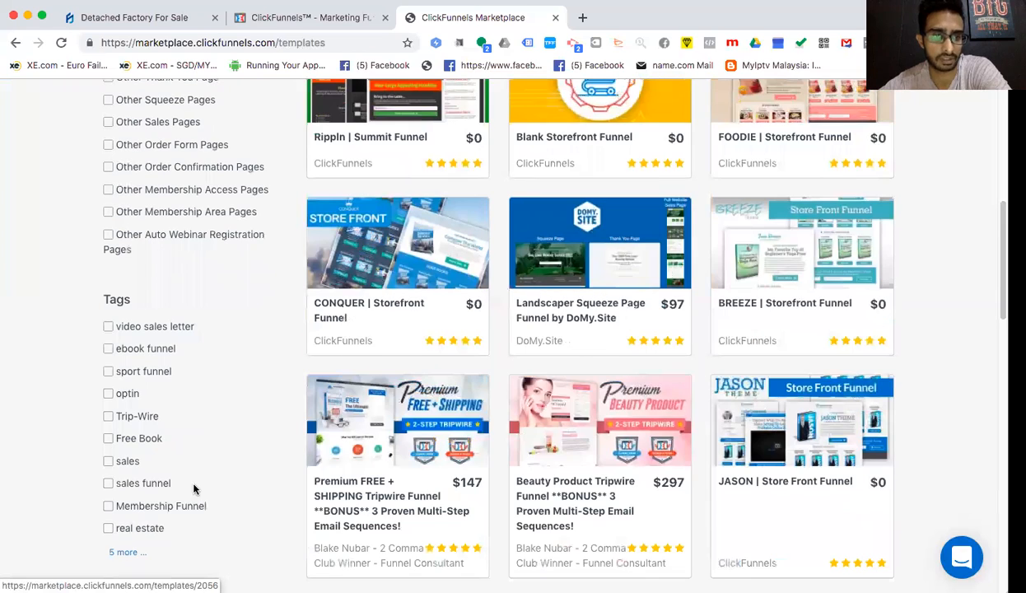
- Filter by the 'real estate' tag and review results like REAL ESTATE LISTING ($17)
{"action": "left_click", "coordinate": [108, 529]}
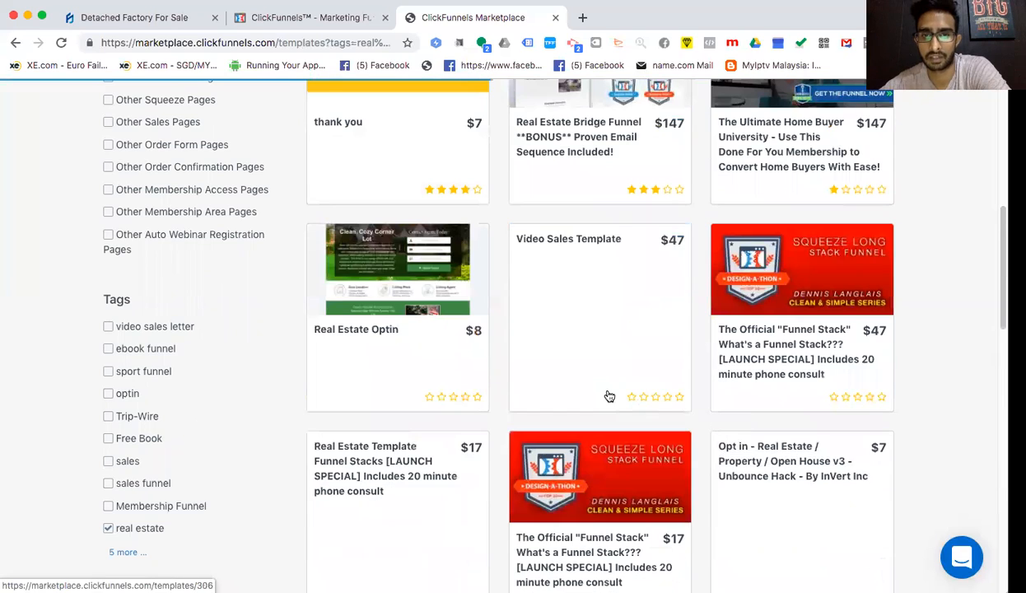
{"action": "scroll", "coordinate": [608, 396], "scroll_direction": "up", "scroll_amount": 6}
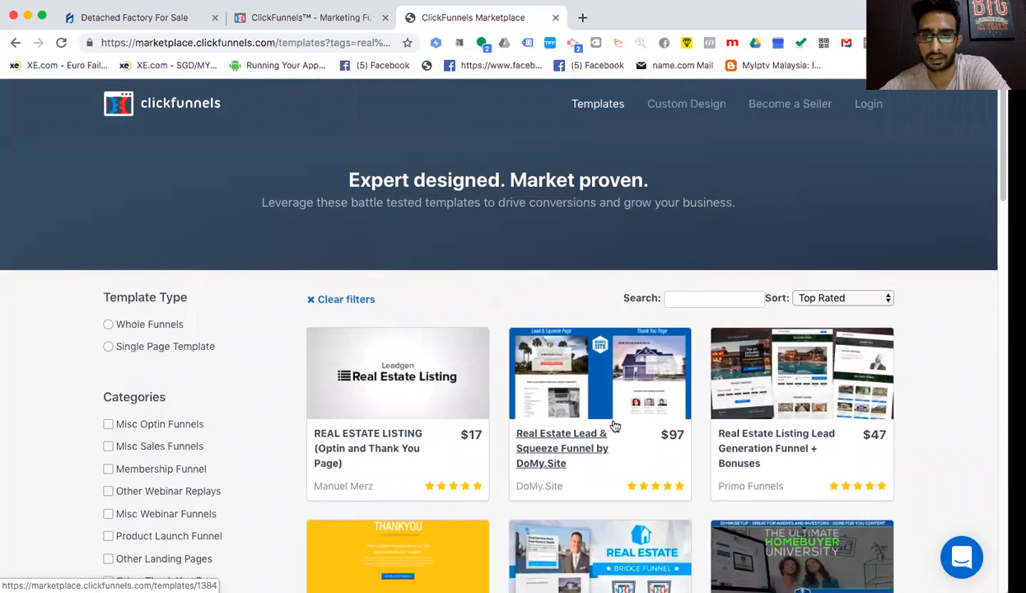
{"action": "scroll", "coordinate": [637, 459], "scroll_direction": "down", "scroll_amount": 3}
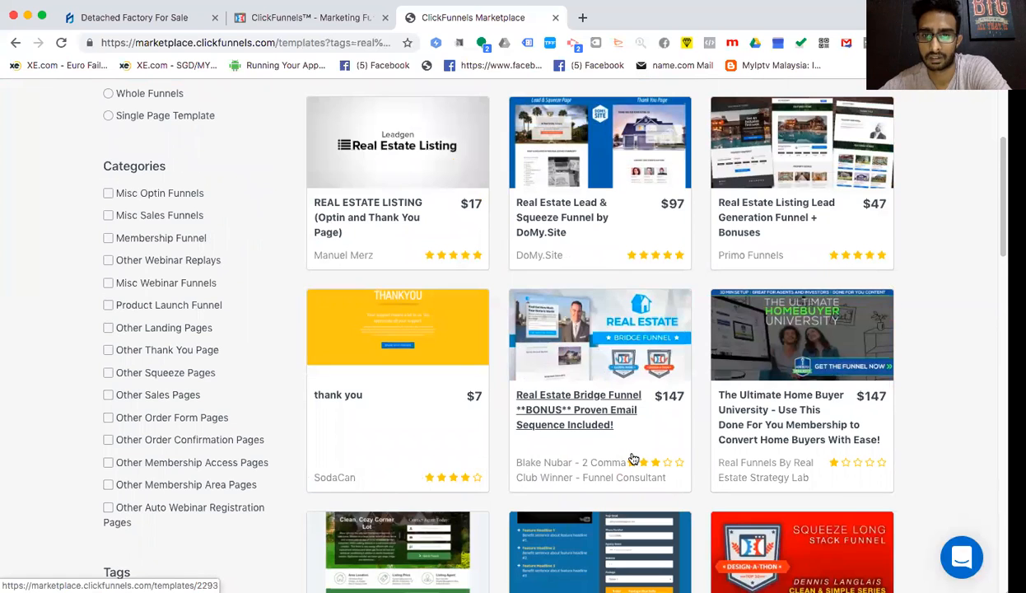
{"action": "scroll", "coordinate": [632, 458], "scroll_direction": "up", "scroll_amount": 3}
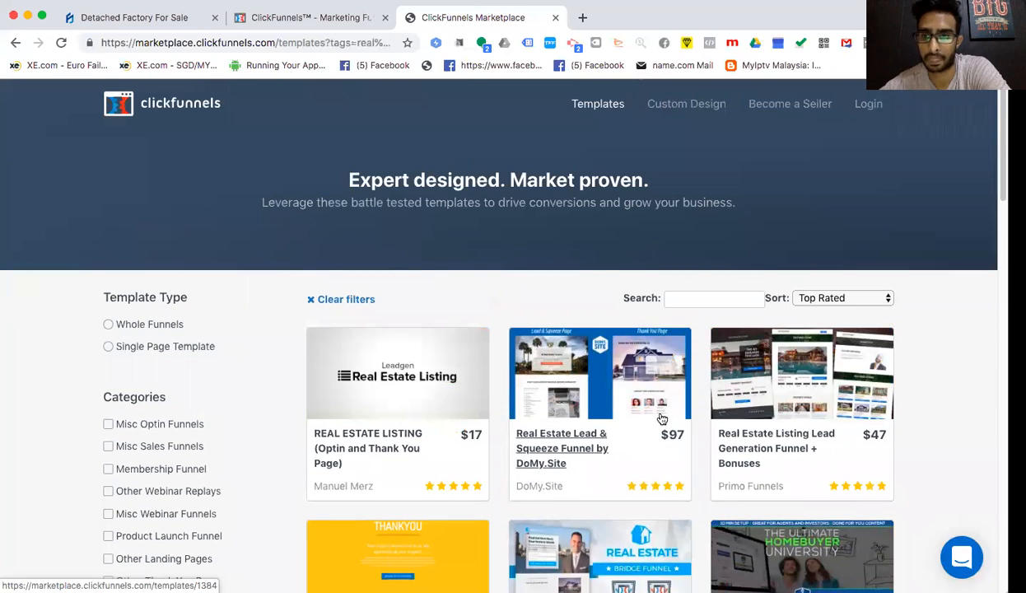
- Clear the tag filter and search templates for 'real estate', showing Top Rated results
{"action": "left_click", "coordinate": [707, 298]}
{"action": "type", "text": "Real"}
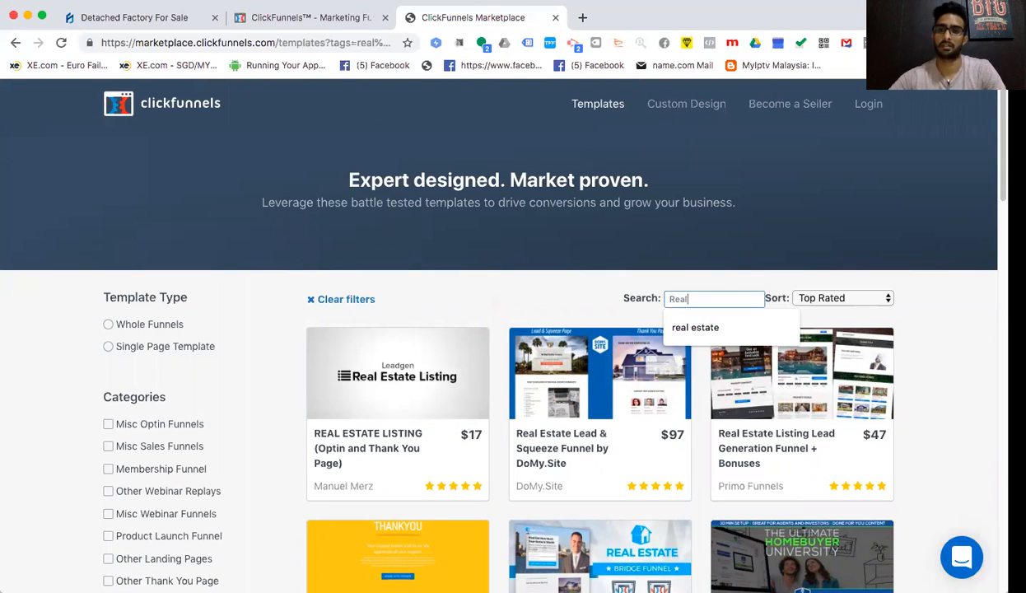
{"action": "left_click", "coordinate": [724, 327]}
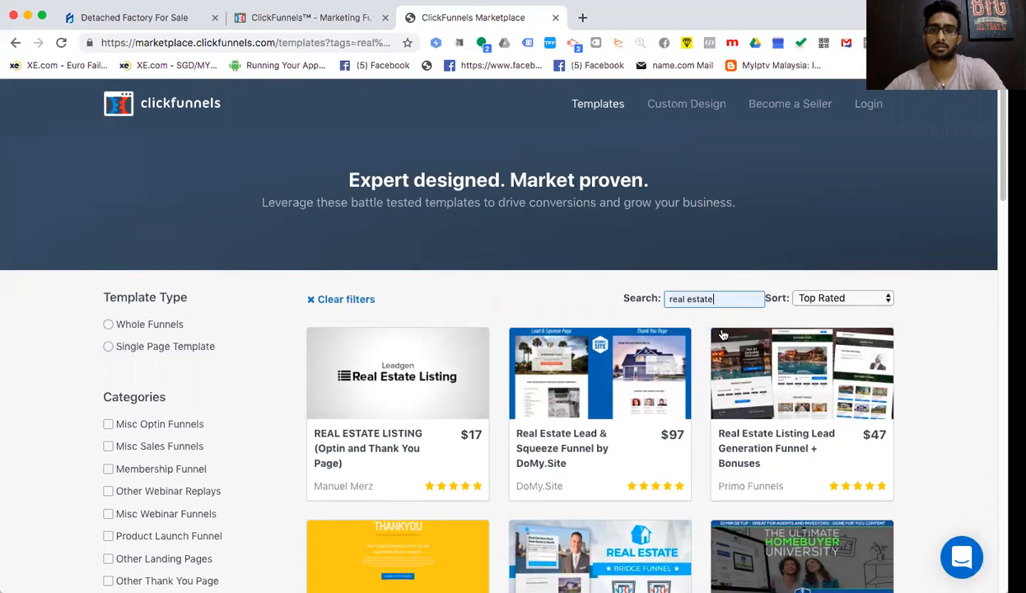
{"action": "left_click", "coordinate": [338, 302]}
{"action": "left_click", "coordinate": [708, 300]}
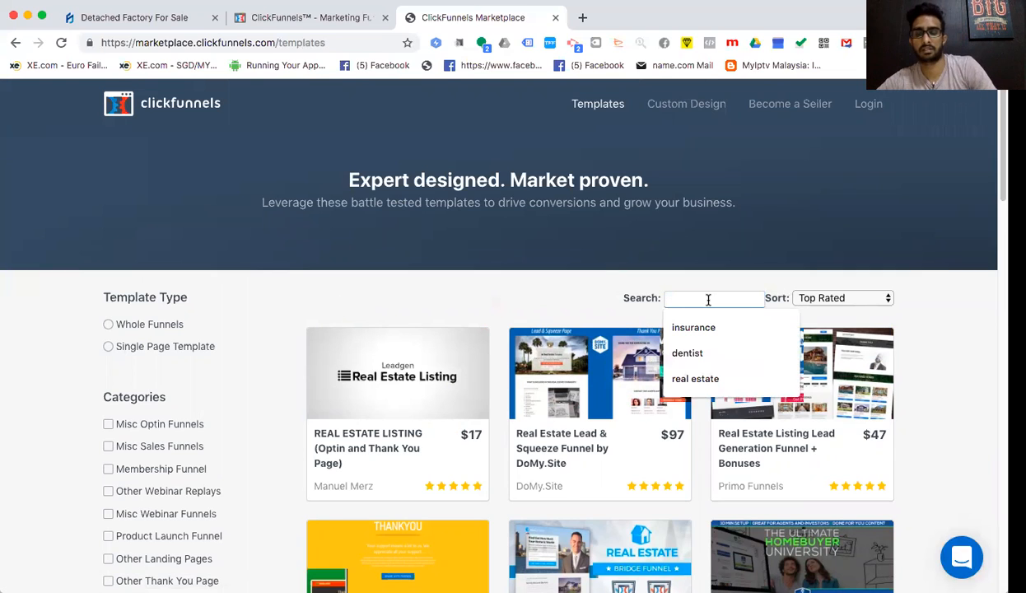
{"action": "left_click", "coordinate": [698, 378]}
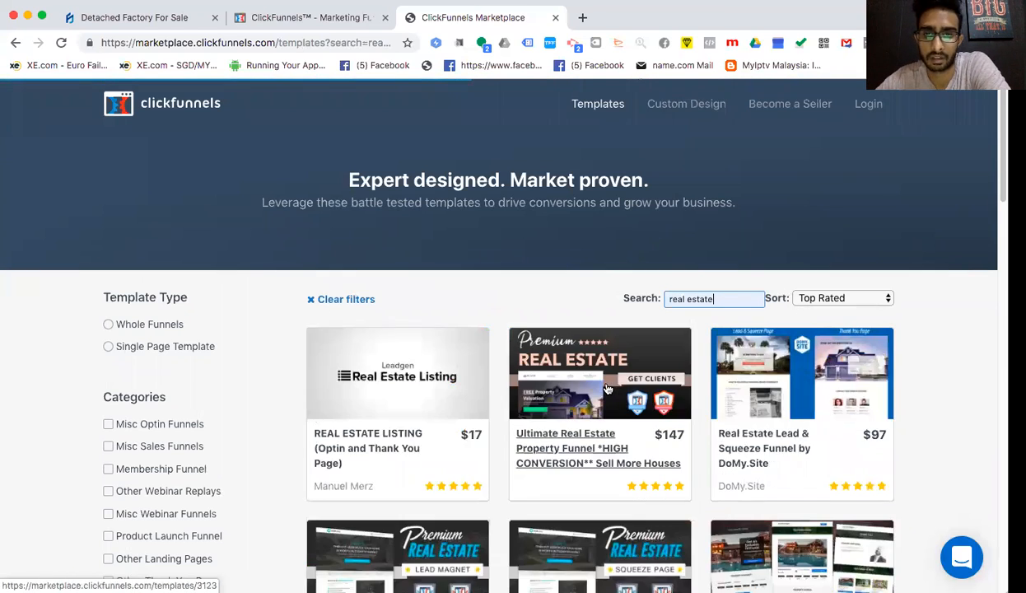
{"action": "scroll", "coordinate": [582, 387], "scroll_direction": "down", "scroll_amount": 3}
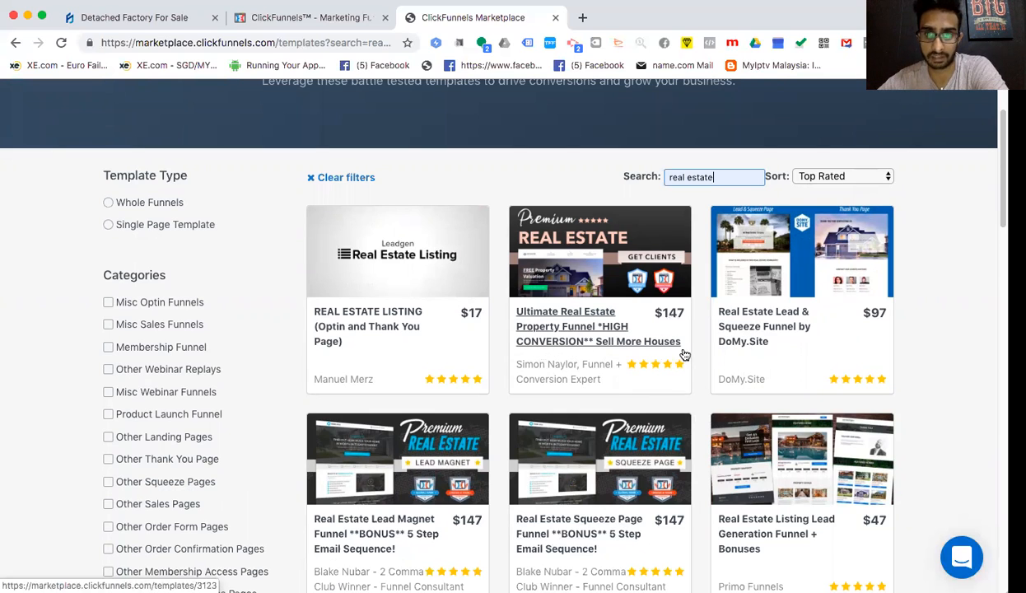
- Open the $147 Ultimate Real Estate Property Funnel page and scroll to its Sales Funnel preview
{"action": "left_click", "coordinate": [553, 333]}
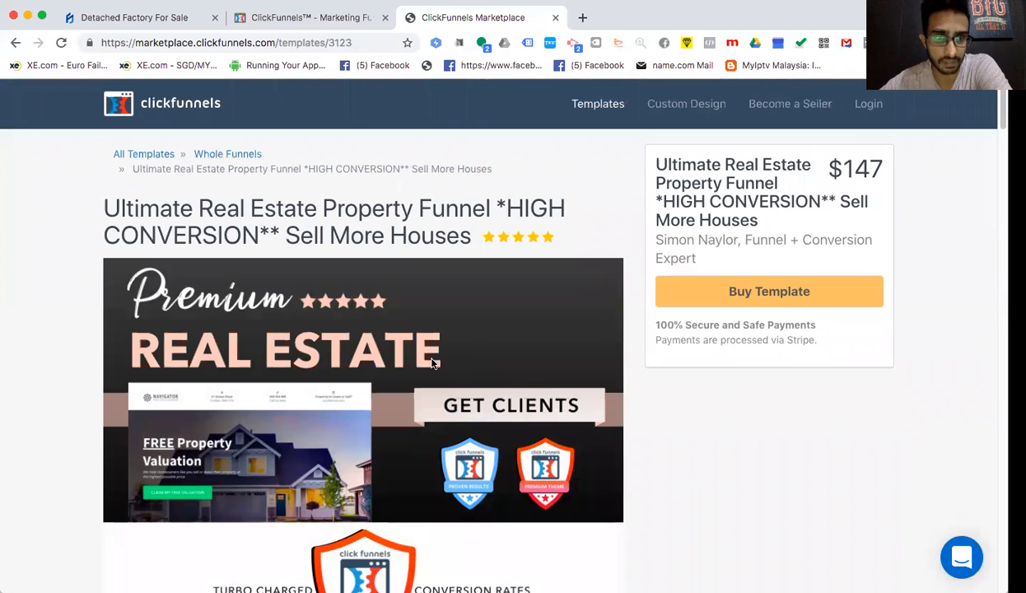
{"action": "scroll", "coordinate": [364, 293], "scroll_direction": "down", "scroll_amount": 3}
{"action": "scroll", "coordinate": [362, 277], "scroll_direction": "up", "scroll_amount": 3}
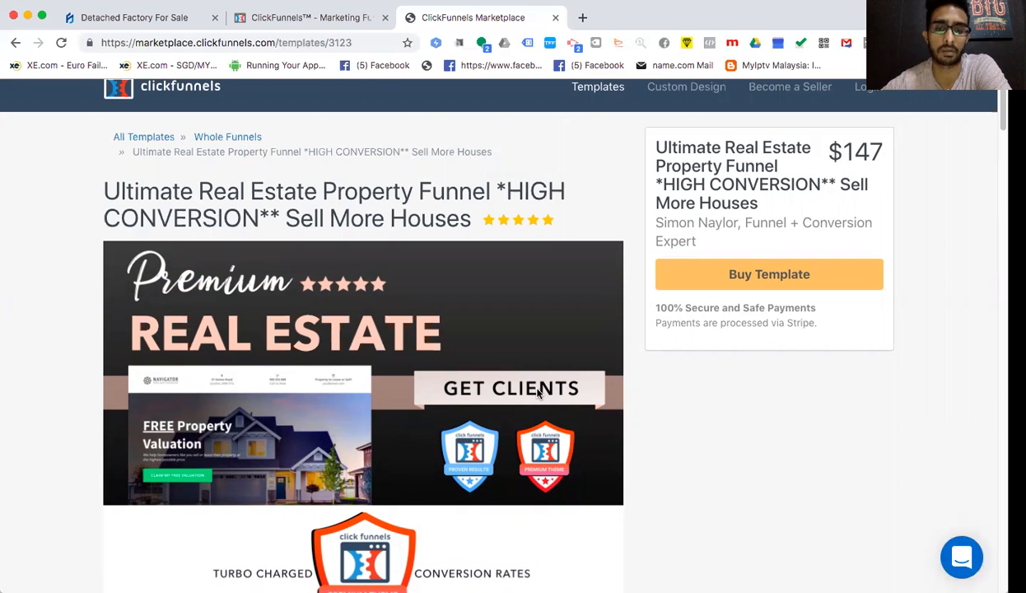
{"action": "scroll", "coordinate": [537, 392], "scroll_direction": "down", "scroll_amount": 3}
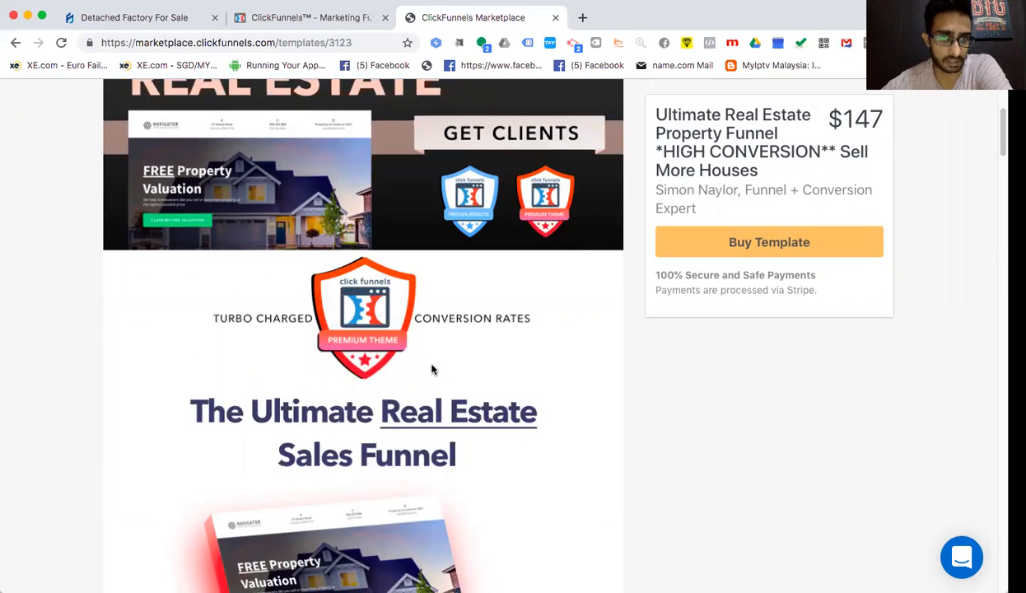
{"action": "scroll", "coordinate": [431, 368], "scroll_direction": "down", "scroll_amount": 1}
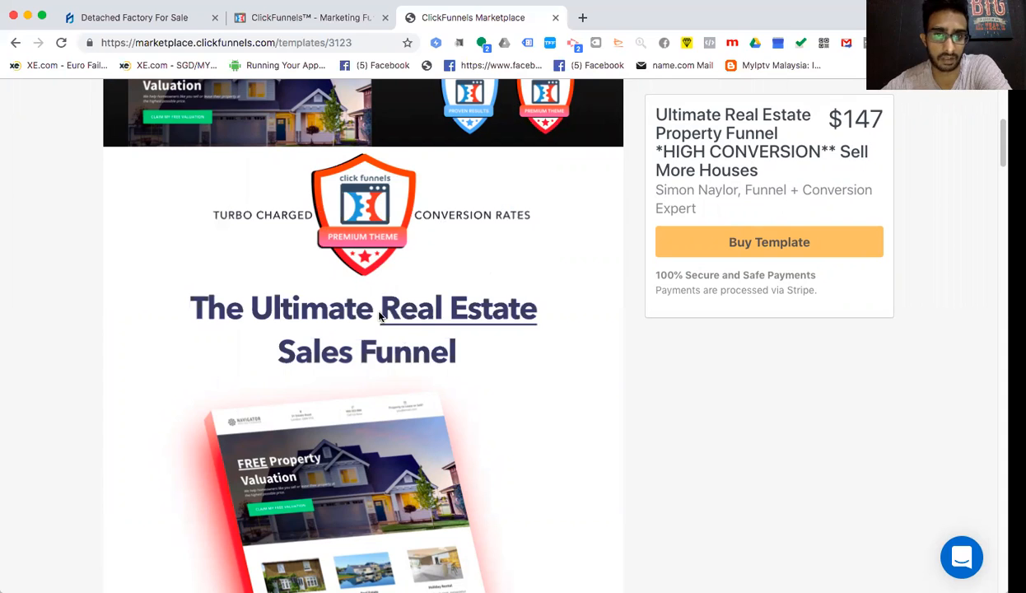
{"action": "scroll", "coordinate": [367, 280], "scroll_direction": "down", "scroll_amount": 5}
{"action": "scroll", "coordinate": [373, 284], "scroll_direction": "up", "scroll_amount": 1}
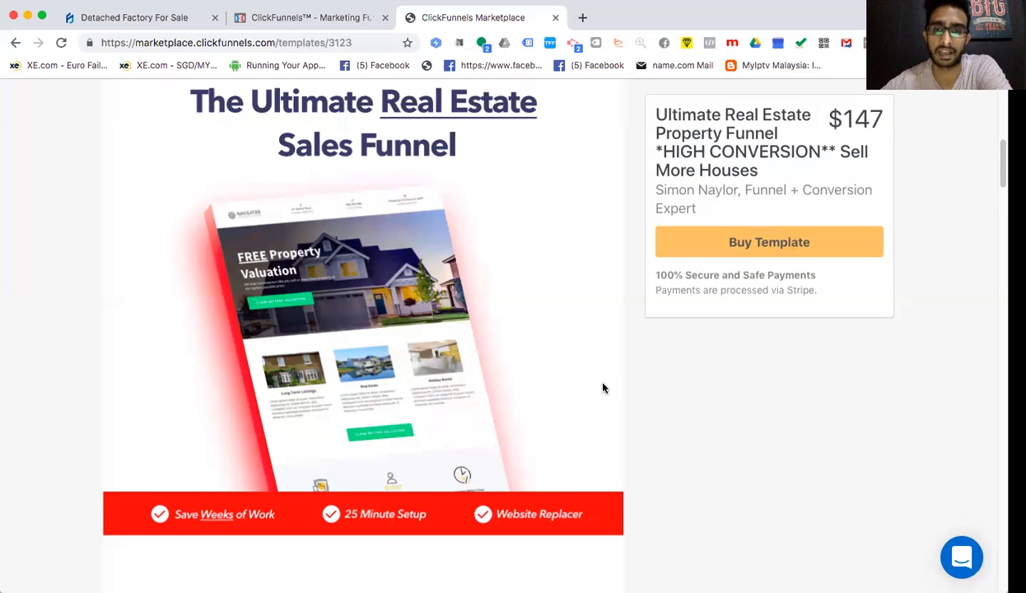
- Highlight the template's title and $147 price at the top of the page
{"action": "left_click_drag", "start_coordinate": [841, 120], "coordinate": [879, 121]}
{"action": "left_click", "coordinate": [878, 121]}
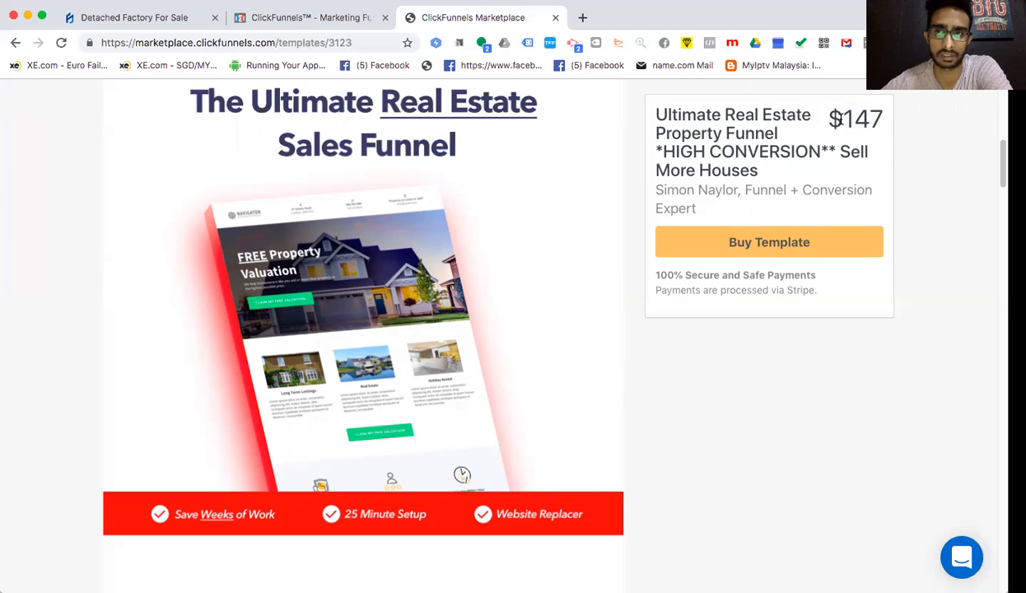
{"action": "left_click_drag", "start_coordinate": [820, 116], "coordinate": [885, 120]}
{"action": "left_click", "coordinate": [634, 276]}
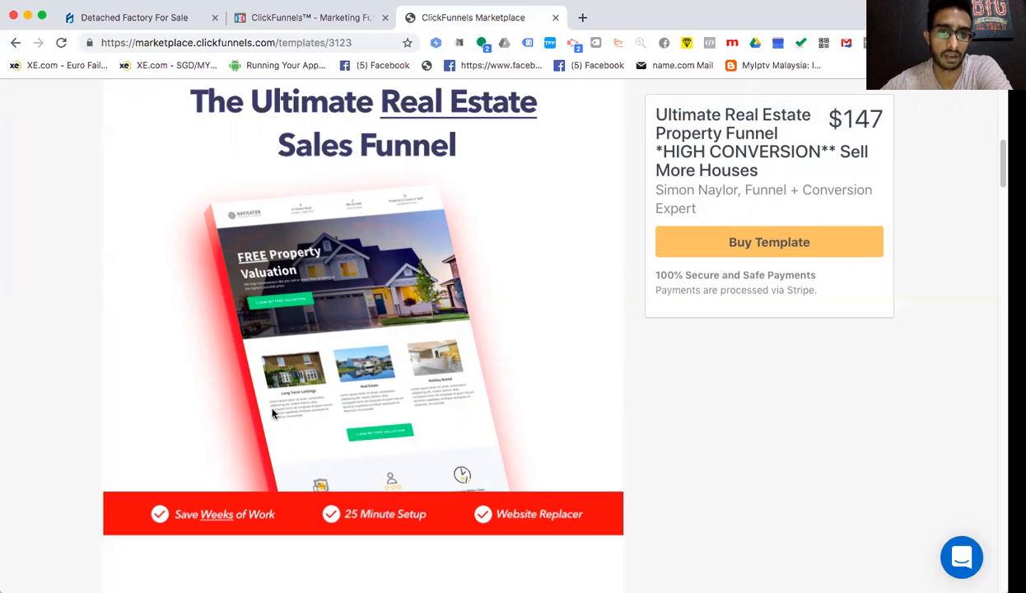
{"action": "scroll", "coordinate": [352, 328], "scroll_direction": "down", "scroll_amount": 6}
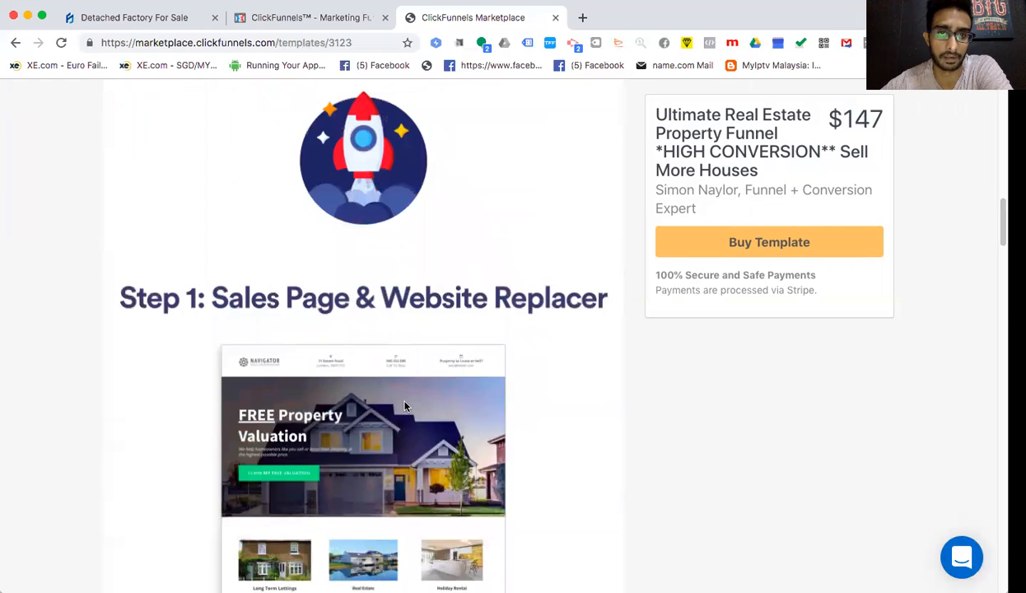
{"action": "scroll", "coordinate": [404, 404], "scroll_direction": "up", "scroll_amount": 6}
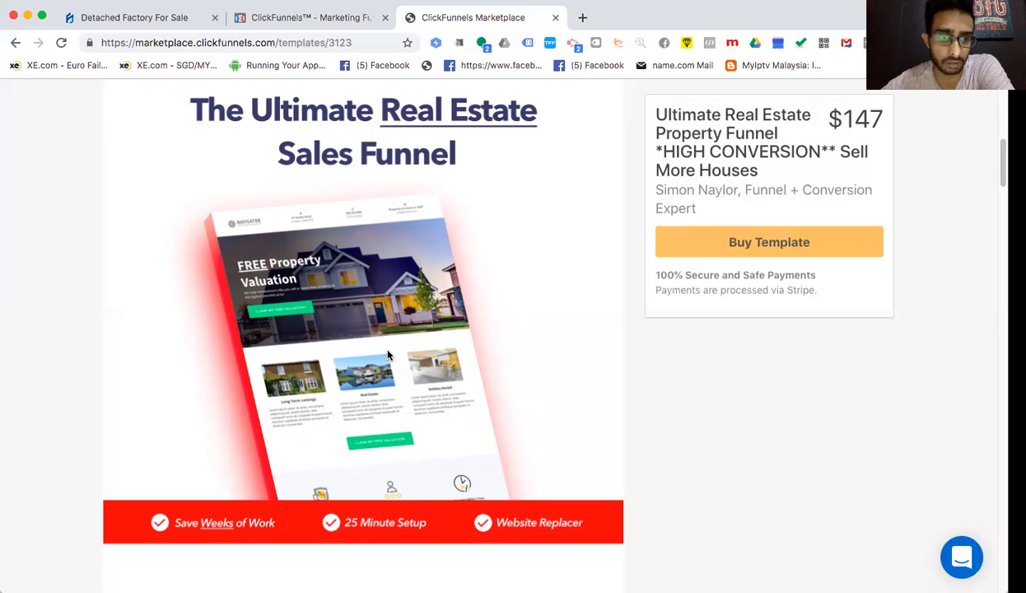
- Scroll past Step 2: Success Page to the 'This is The BEST Clickfunnels' heading and back up
{"action": "scroll", "coordinate": [388, 355], "scroll_direction": "down", "scroll_amount": 1}
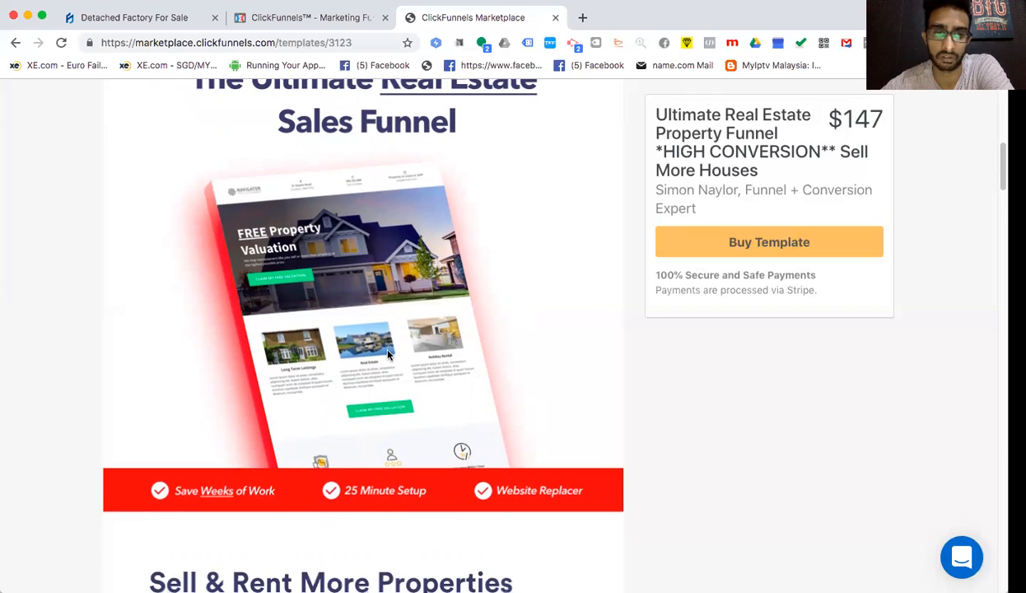
{"action": "scroll", "coordinate": [388, 354], "scroll_direction": "down", "scroll_amount": 5}
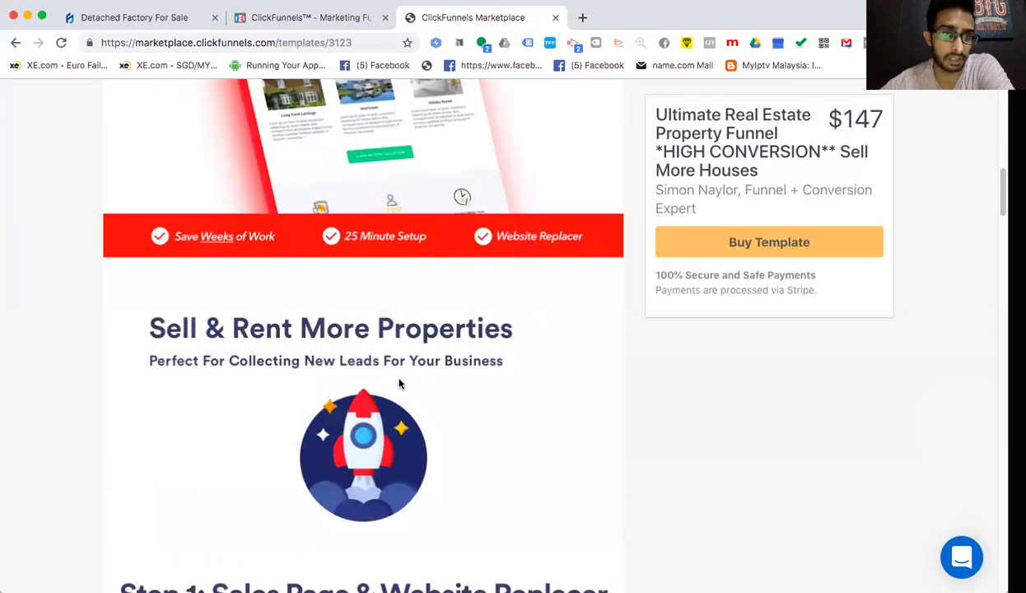
{"action": "scroll", "coordinate": [399, 366], "scroll_direction": "down", "scroll_amount": 3}
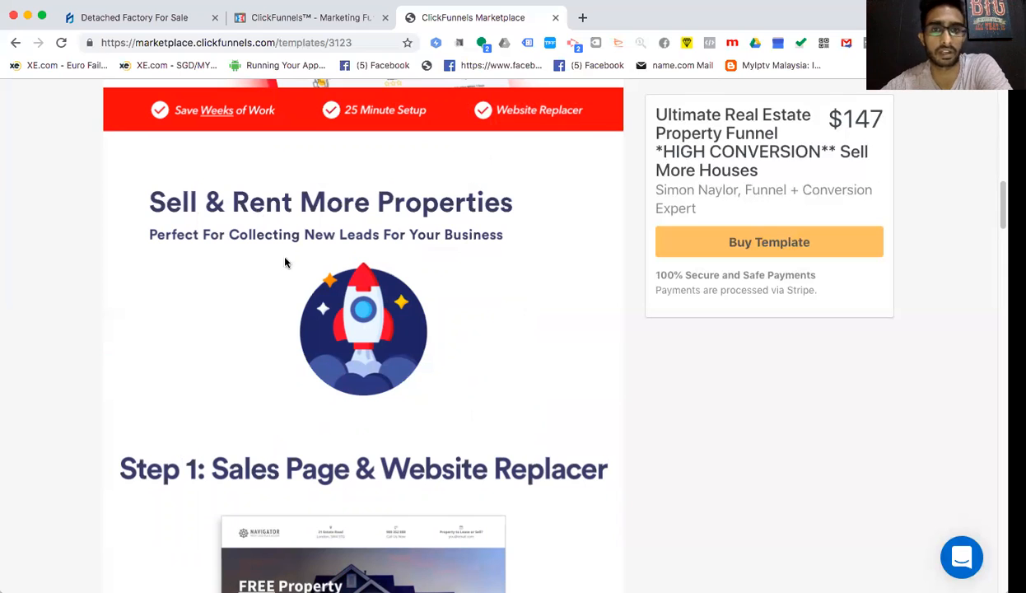
{"action": "scroll", "coordinate": [403, 342], "scroll_direction": "down", "scroll_amount": 8}
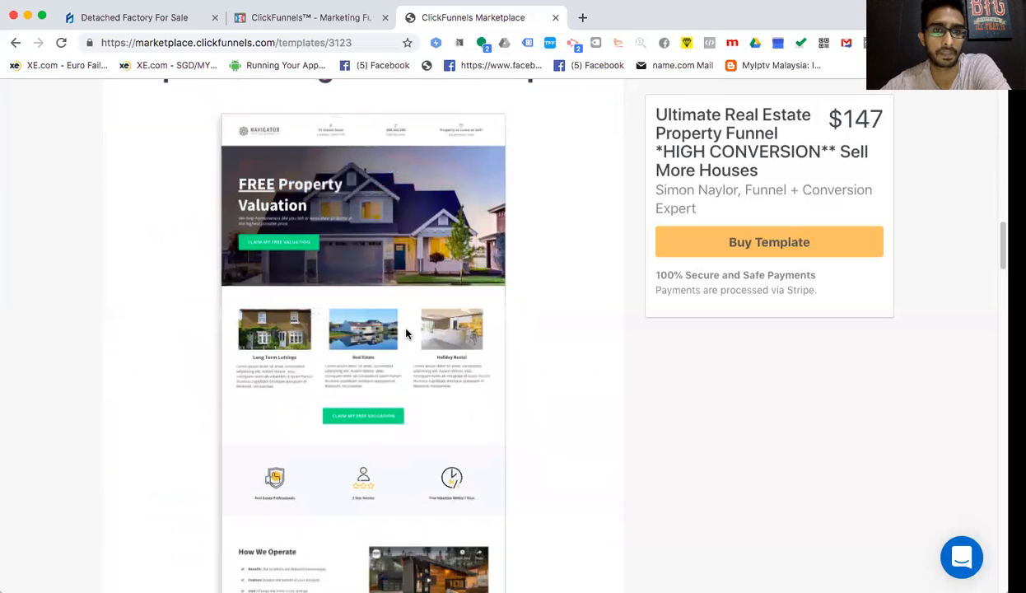
{"action": "scroll", "coordinate": [406, 334], "scroll_direction": "up", "scroll_amount": 2}
{"action": "scroll", "coordinate": [406, 333], "scroll_direction": "down", "scroll_amount": 1}
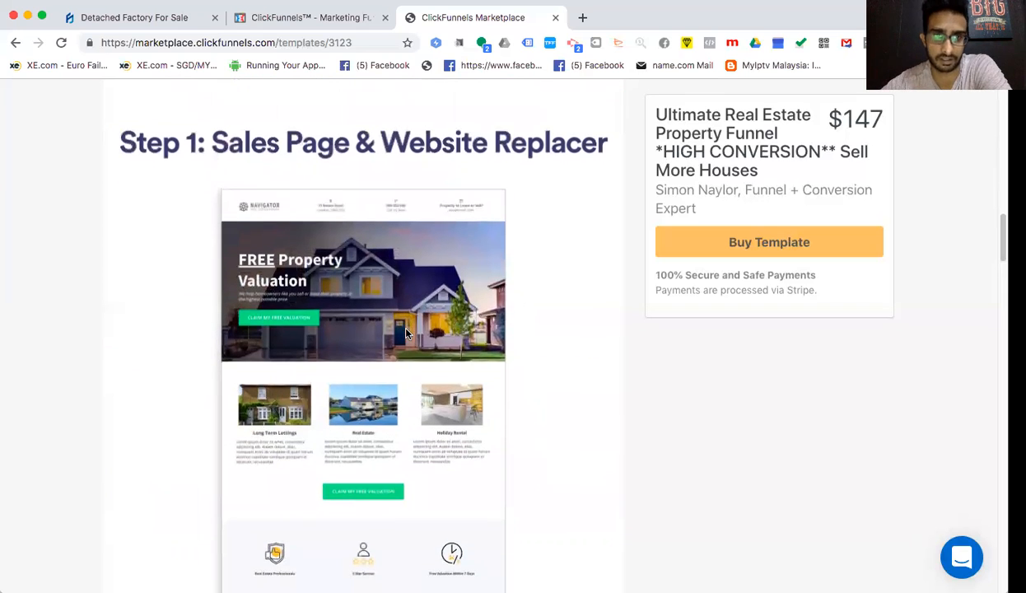
{"action": "scroll", "coordinate": [405, 333], "scroll_direction": "down", "scroll_amount": 1}
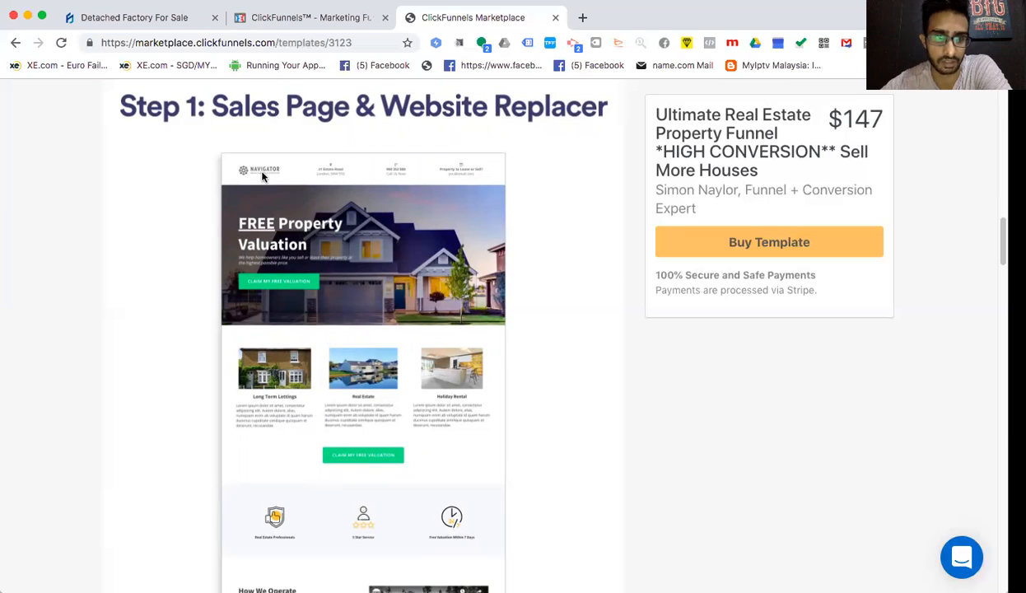
{"action": "scroll", "coordinate": [262, 168], "scroll_direction": "down", "scroll_amount": 10}
{"action": "scroll", "coordinate": [267, 169], "scroll_direction": "up", "scroll_amount": 7}
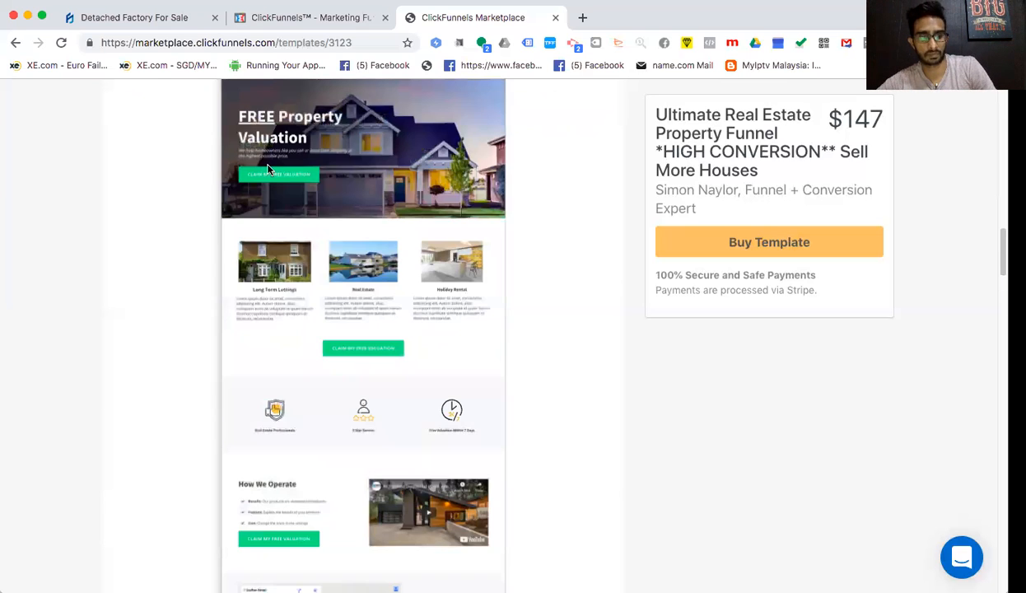
{"action": "scroll", "coordinate": [268, 169], "scroll_direction": "down", "scroll_amount": 2}
{"action": "scroll", "coordinate": [268, 168], "scroll_direction": "up", "scroll_amount": 3}
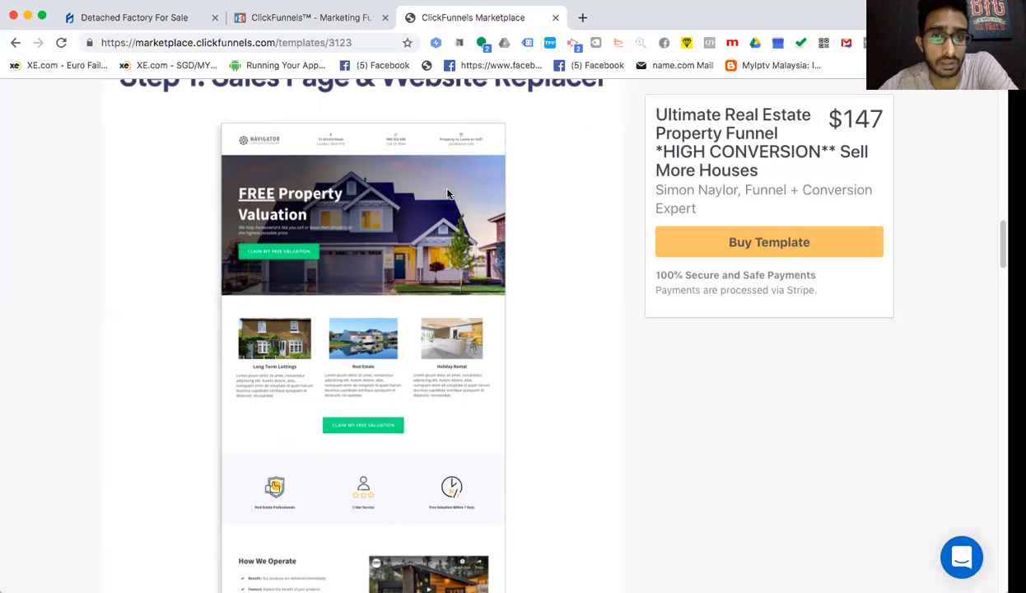
{"action": "scroll", "coordinate": [392, 270], "scroll_direction": "down", "scroll_amount": 2}
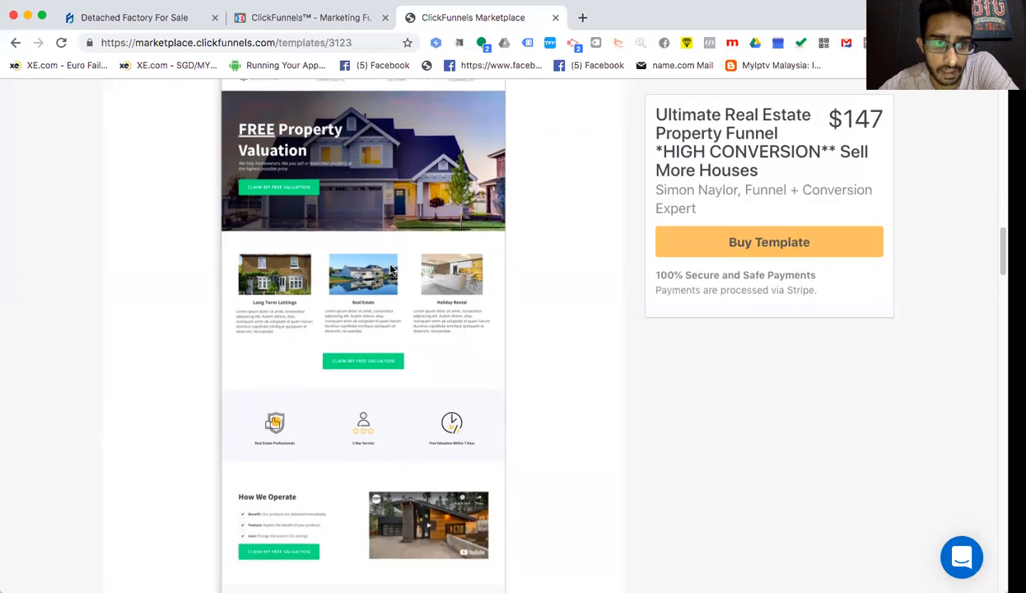
{"action": "scroll", "coordinate": [390, 267], "scroll_direction": "down", "scroll_amount": 5}
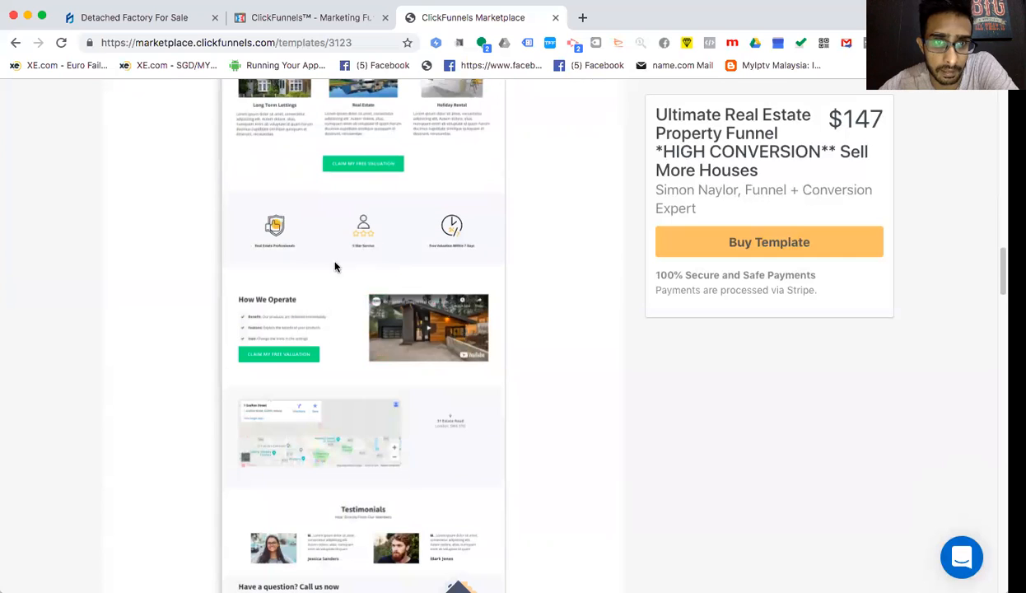
{"action": "scroll", "coordinate": [378, 270], "scroll_direction": "down", "scroll_amount": 4}
{"action": "scroll", "coordinate": [479, 293], "scroll_direction": "up", "scroll_amount": 3}
{"action": "scroll", "coordinate": [478, 294], "scroll_direction": "down", "scroll_amount": 5}
{"action": "scroll", "coordinate": [476, 294], "scroll_direction": "up", "scroll_amount": 12}
{"action": "scroll", "coordinate": [476, 295], "scroll_direction": "down", "scroll_amount": 3}
{"action": "scroll", "coordinate": [476, 293], "scroll_direction": "up", "scroll_amount": 8}
{"action": "scroll", "coordinate": [476, 294], "scroll_direction": "down", "scroll_amount": 12}
{"action": "scroll", "coordinate": [475, 294], "scroll_direction": "up", "scroll_amount": 5}
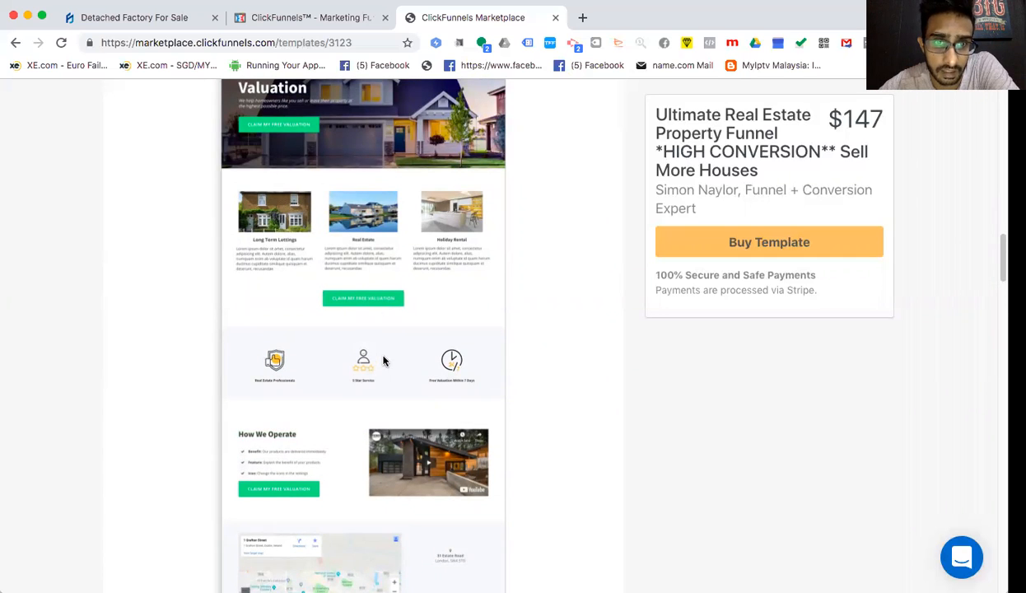
{"action": "scroll", "coordinate": [383, 360], "scroll_direction": "down", "scroll_amount": 10}
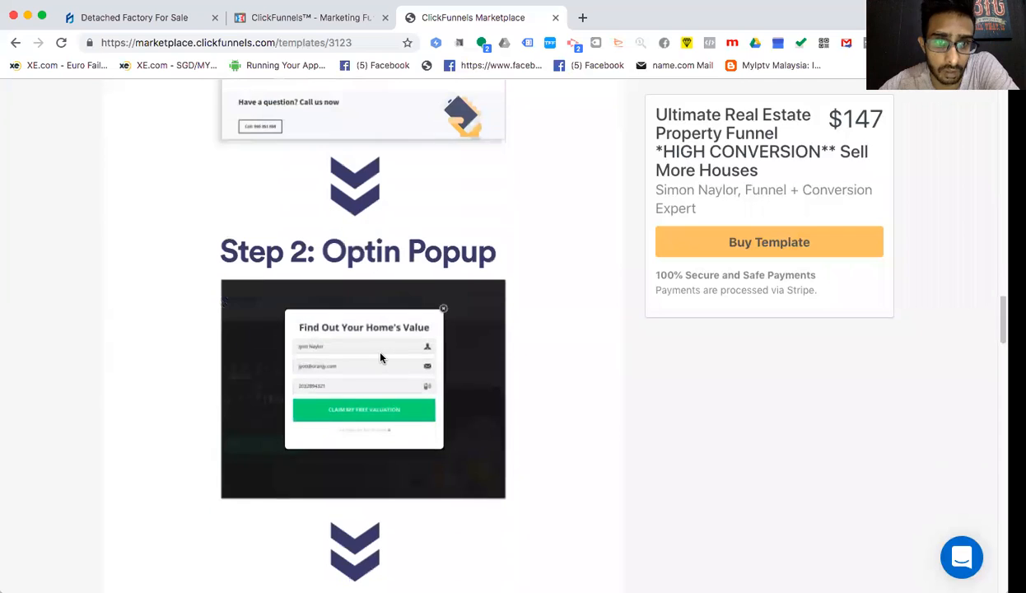
{"action": "scroll", "coordinate": [380, 357], "scroll_direction": "down", "scroll_amount": 1}
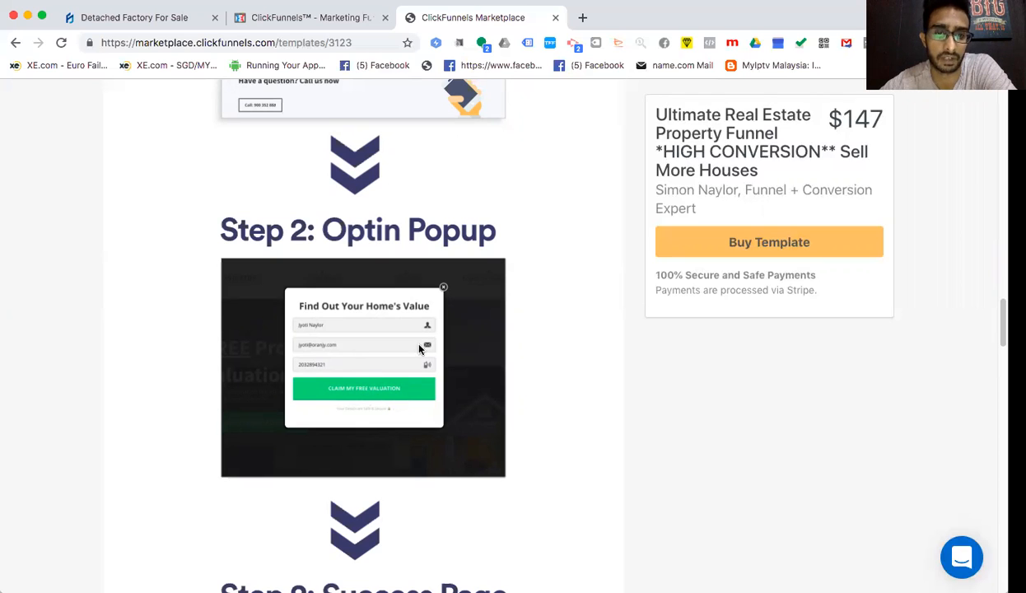
{"action": "scroll", "coordinate": [411, 362], "scroll_direction": "down", "scroll_amount": 5}
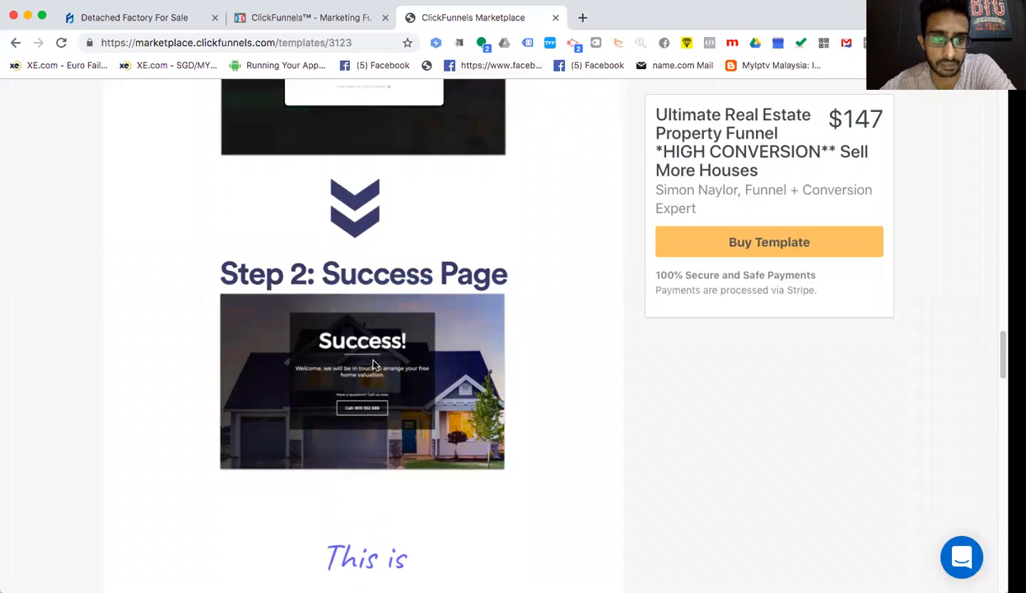
{"action": "scroll", "coordinate": [410, 280], "scroll_direction": "down", "scroll_amount": 4}
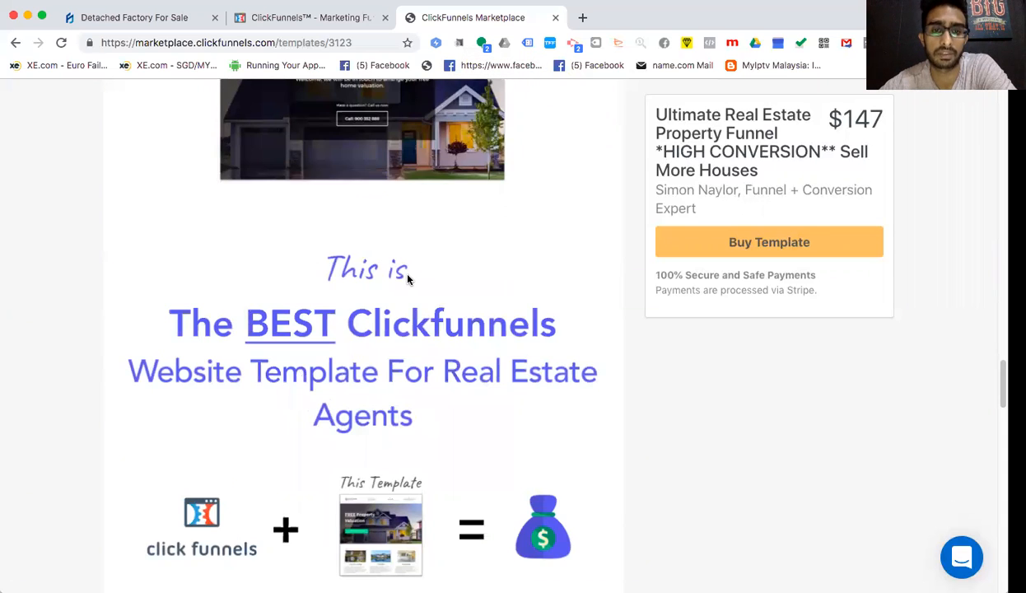
{"action": "scroll", "coordinate": [407, 279], "scroll_direction": "up", "scroll_amount": 6}
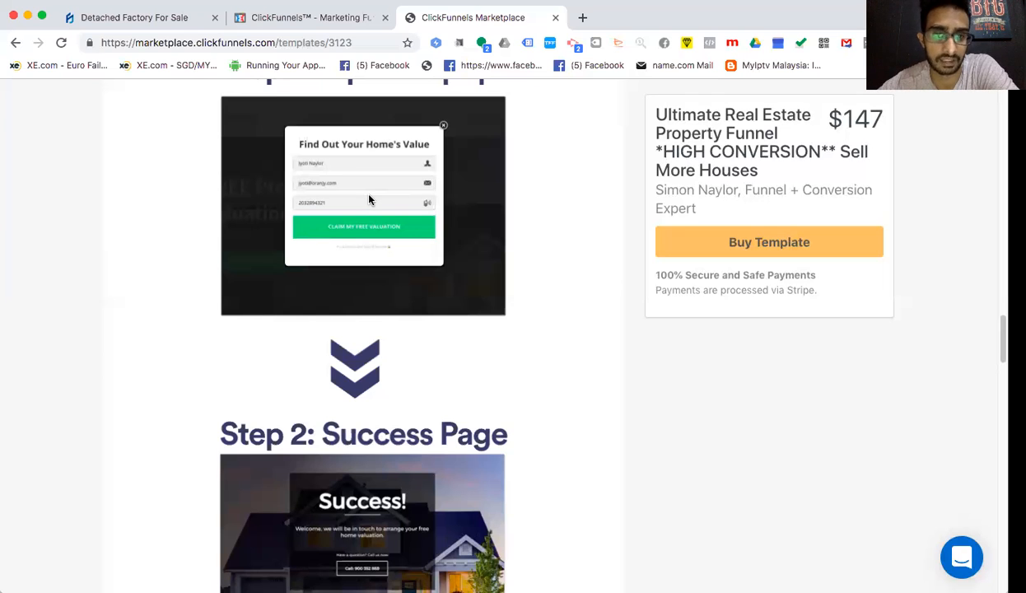
{"action": "scroll", "coordinate": [369, 199], "scroll_direction": "down", "scroll_amount": 4}
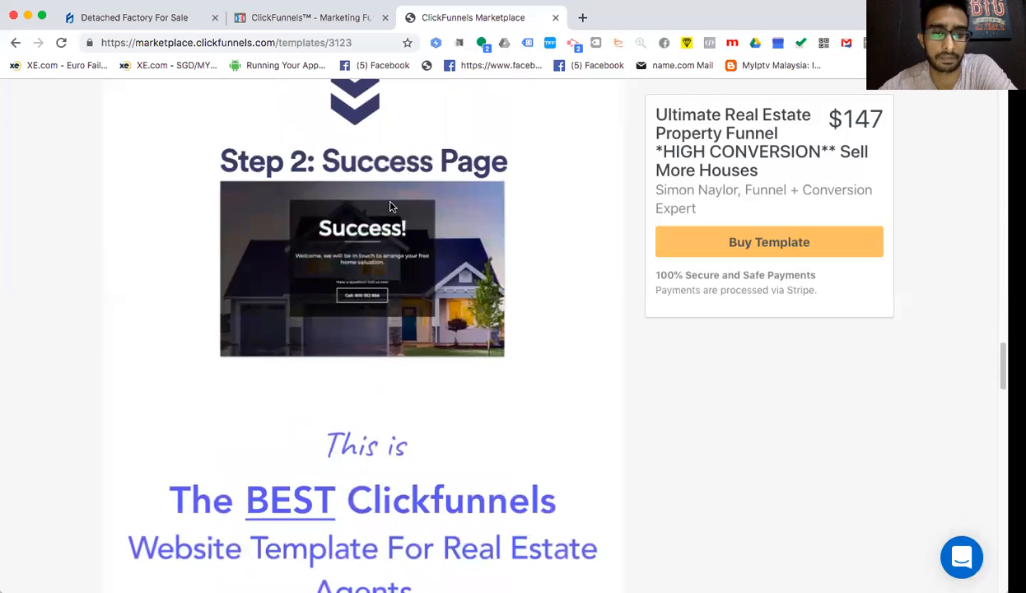
{"action": "scroll", "coordinate": [392, 207], "scroll_direction": "down", "scroll_amount": 3}
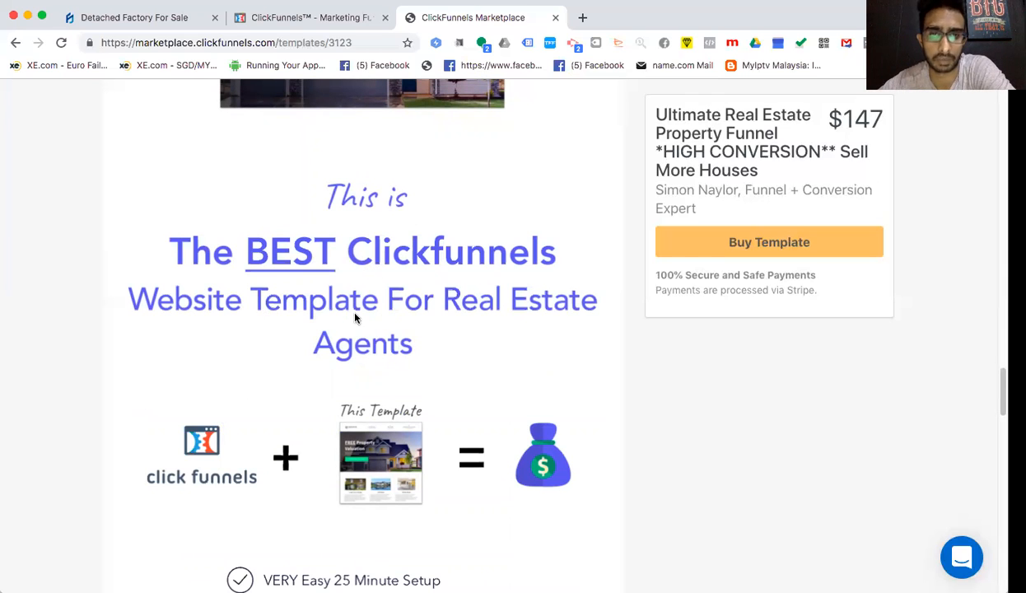
{"action": "scroll", "coordinate": [428, 290], "scroll_direction": "down", "scroll_amount": 2}
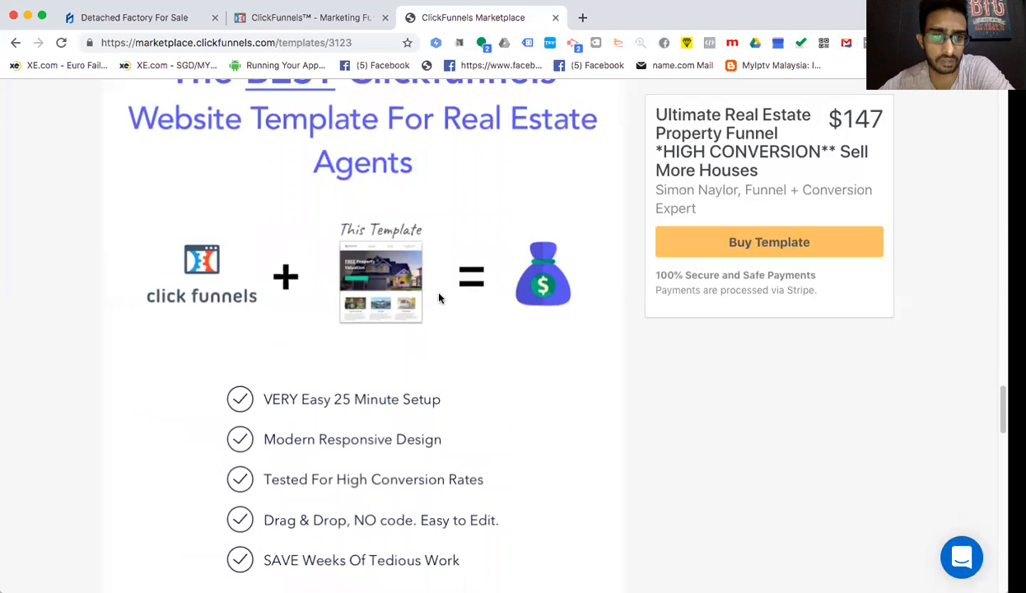
{"action": "scroll", "coordinate": [486, 335], "scroll_direction": "down", "scroll_amount": 1}
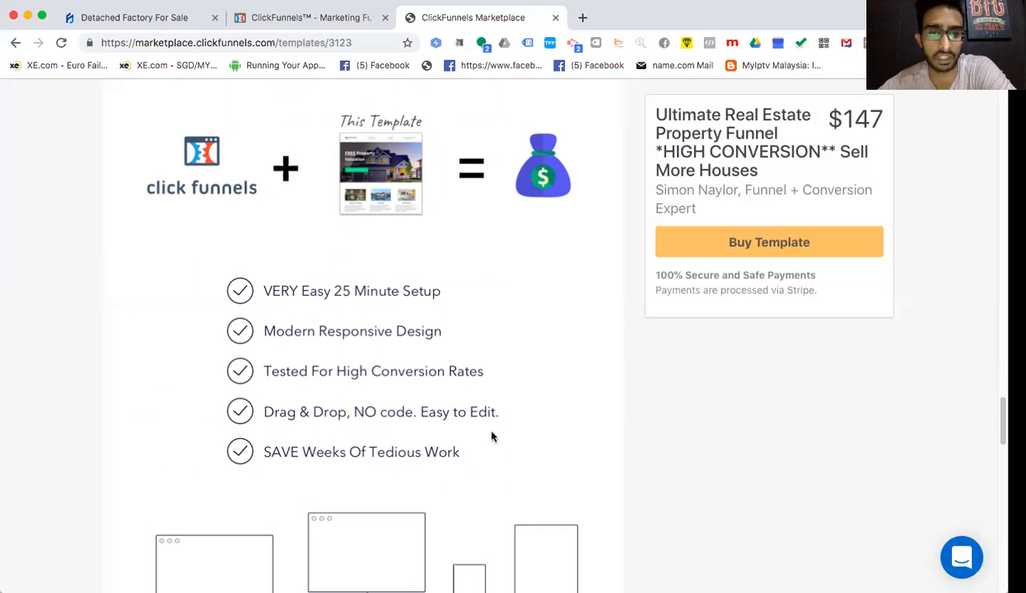
{"action": "scroll", "coordinate": [479, 452], "scroll_direction": "down", "scroll_amount": 4}
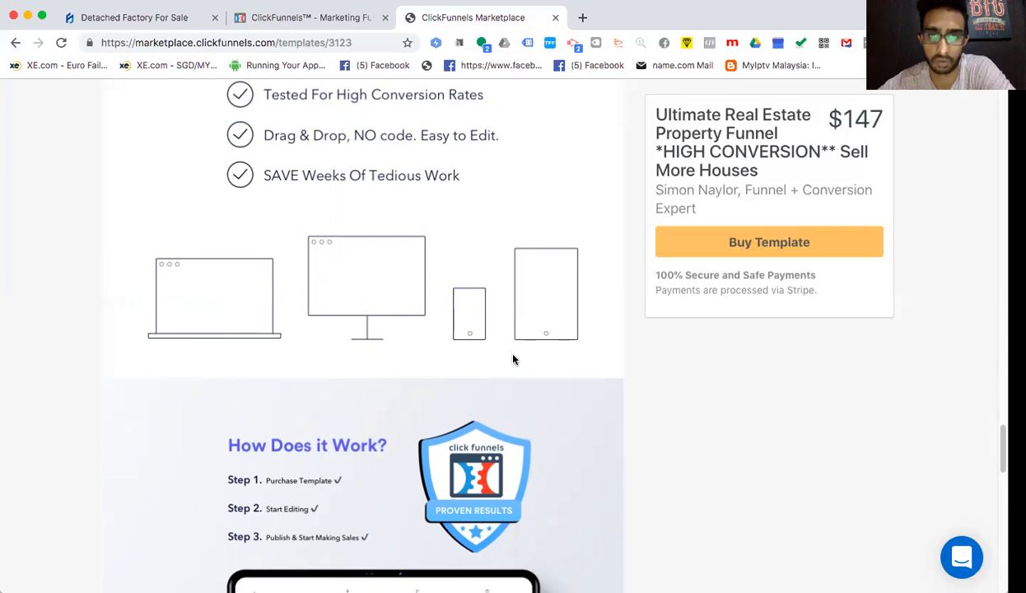
{"action": "scroll", "coordinate": [513, 359], "scroll_direction": "down", "scroll_amount": 3}
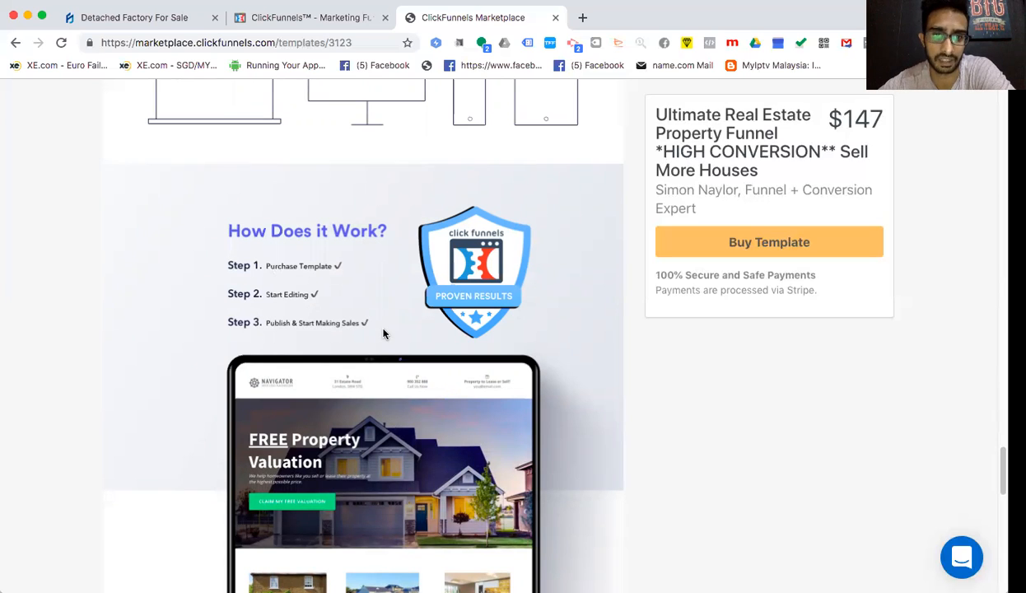
{"action": "scroll", "coordinate": [383, 332], "scroll_direction": "down", "scroll_amount": 3}
{"action": "scroll", "coordinate": [384, 333], "scroll_direction": "down", "scroll_amount": 3}
{"action": "scroll", "coordinate": [386, 332], "scroll_direction": "up", "scroll_amount": 3}
{"action": "scroll", "coordinate": [383, 332], "scroll_direction": "down", "scroll_amount": 4}
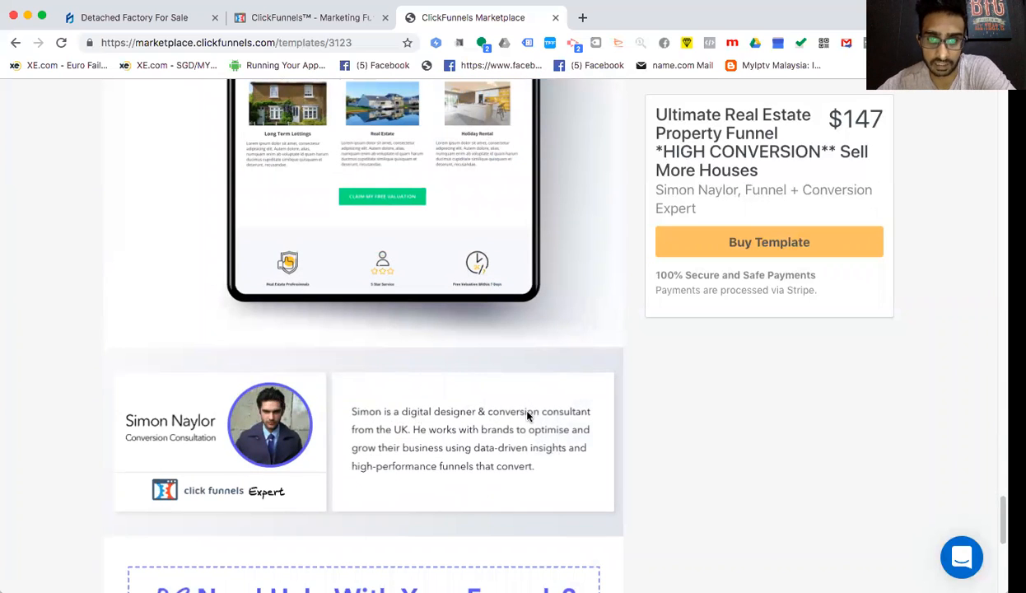
{"action": "scroll", "coordinate": [513, 407], "scroll_direction": "down", "scroll_amount": 3}
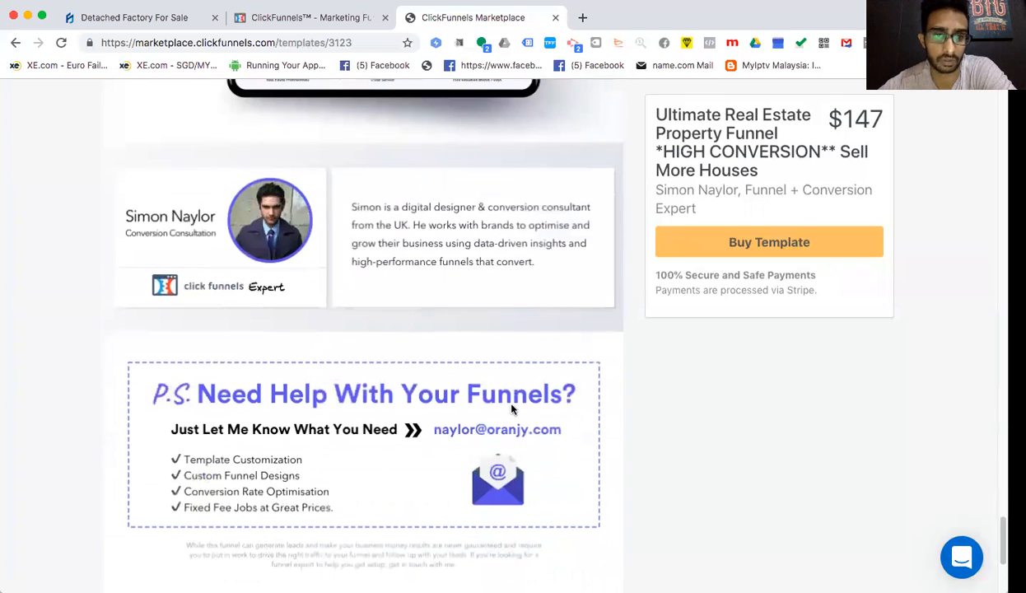
{"action": "scroll", "coordinate": [511, 407], "scroll_direction": "up", "scroll_amount": 9}
{"action": "scroll", "coordinate": [512, 405], "scroll_direction": "down", "scroll_amount": 2}
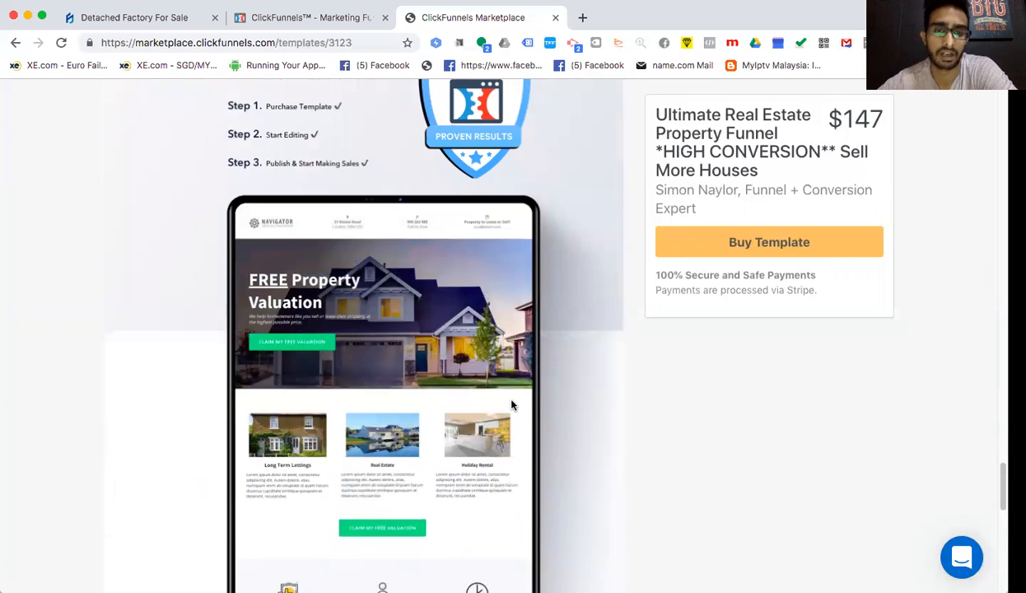
{"action": "scroll", "coordinate": [512, 405], "scroll_direction": "down", "scroll_amount": 1}
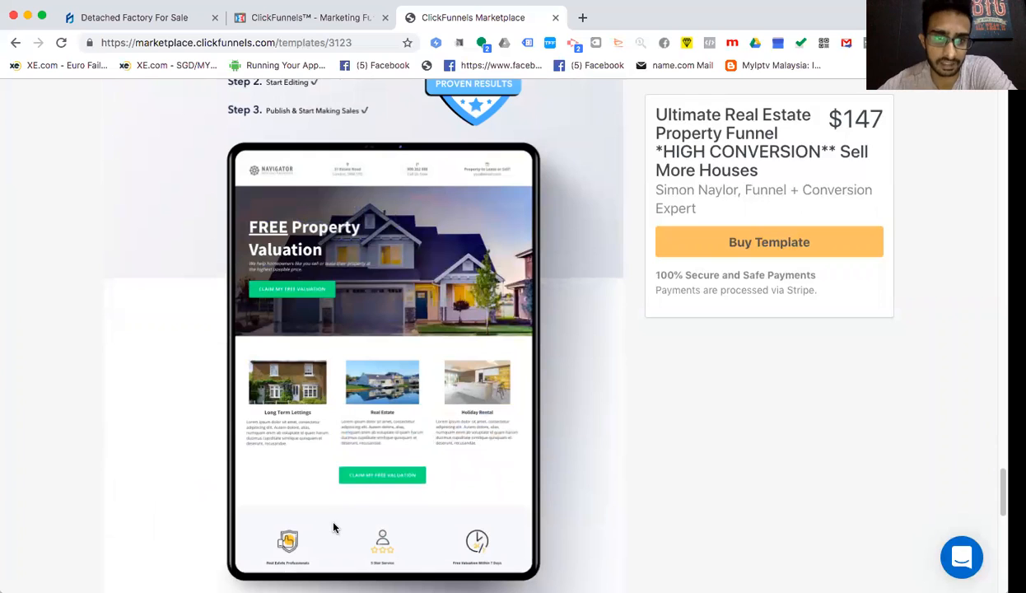
{"action": "mouse_move", "coordinate": [811, 115]}
{"action": "left_mouse_down"}
{"action": "mouse_move", "coordinate": [886, 121]}
{"action": "mouse_move", "coordinate": [830, 120]}
{"action": "left_mouse_up"}
{"action": "left_click", "coordinate": [882, 121]}
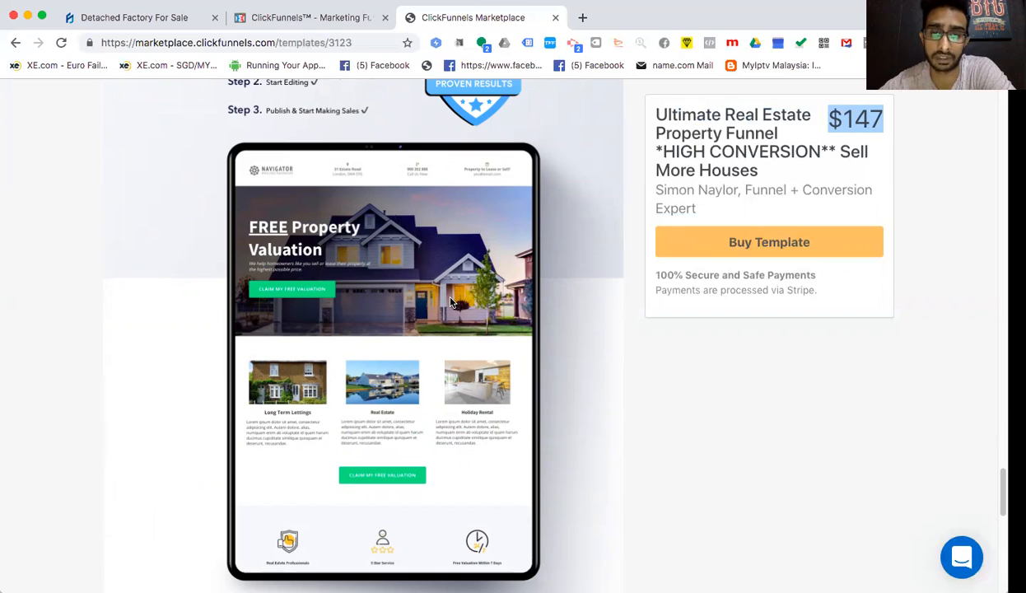
{"action": "left_click", "coordinate": [869, 125]}
{"action": "left_click_drag", "start_coordinate": [884, 122], "coordinate": [828, 120]}
{"action": "left_click", "coordinate": [830, 121]}
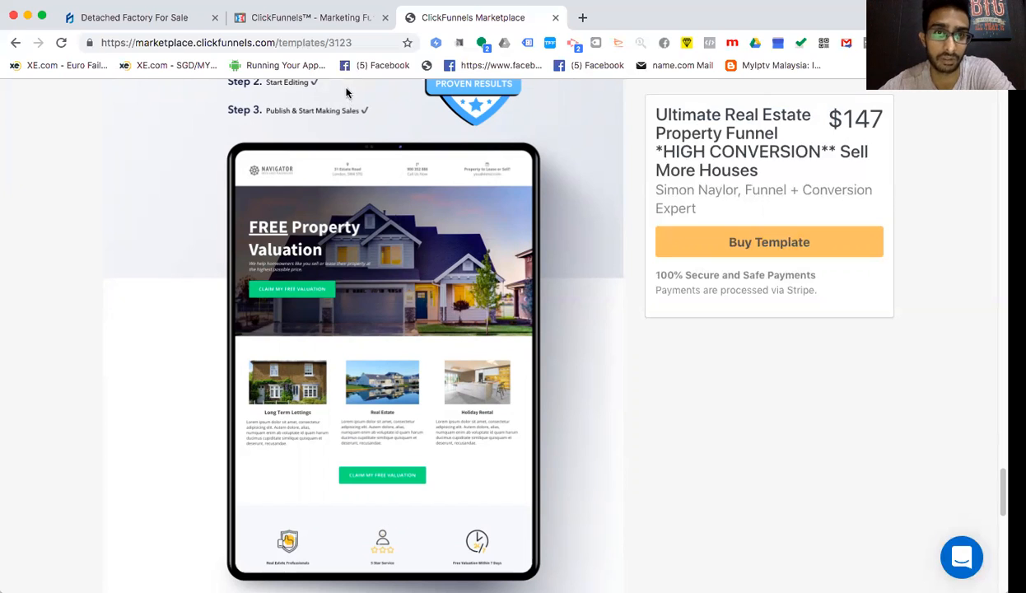
- From the ClickFunnels tab, start a Classic Funnel Builder funnel and open Browse Funnel Marketplace
{"action": "left_click", "coordinate": [333, 16]}
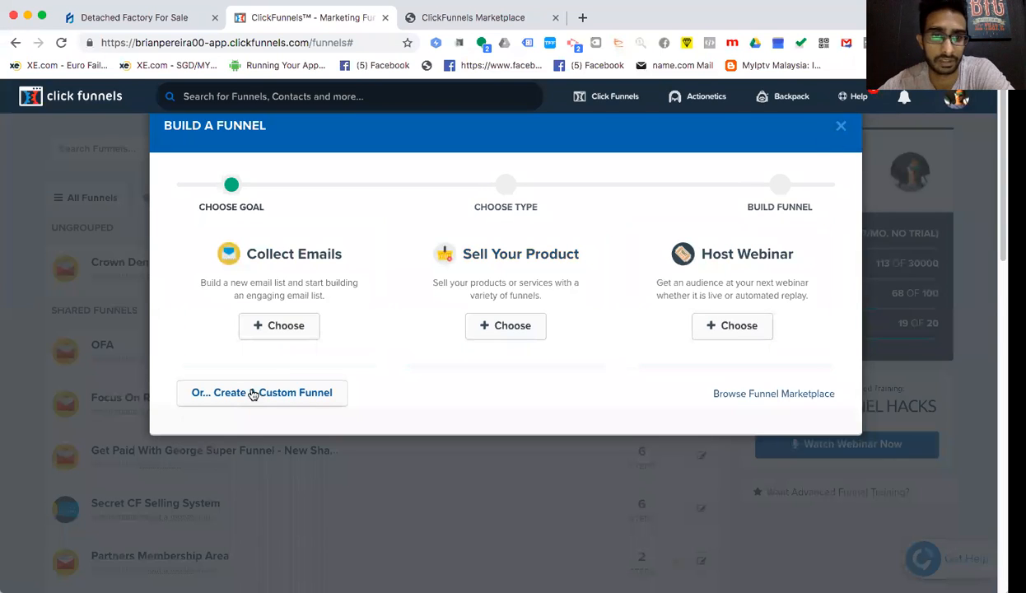
{"action": "left_click", "coordinate": [839, 126]}
{"action": "left_click", "coordinate": [613, 96]}
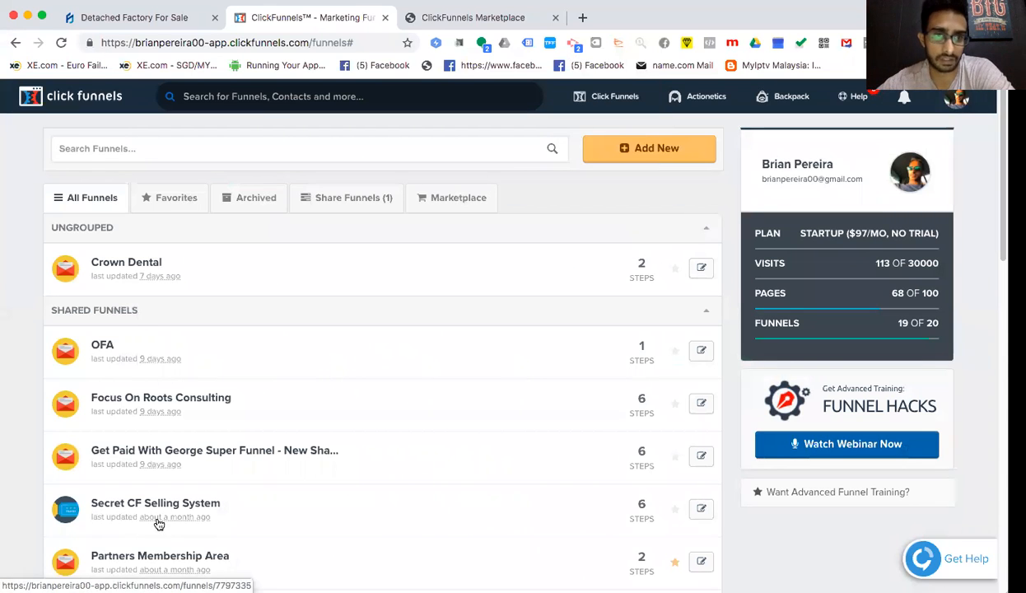
{"action": "left_click", "coordinate": [668, 147]}
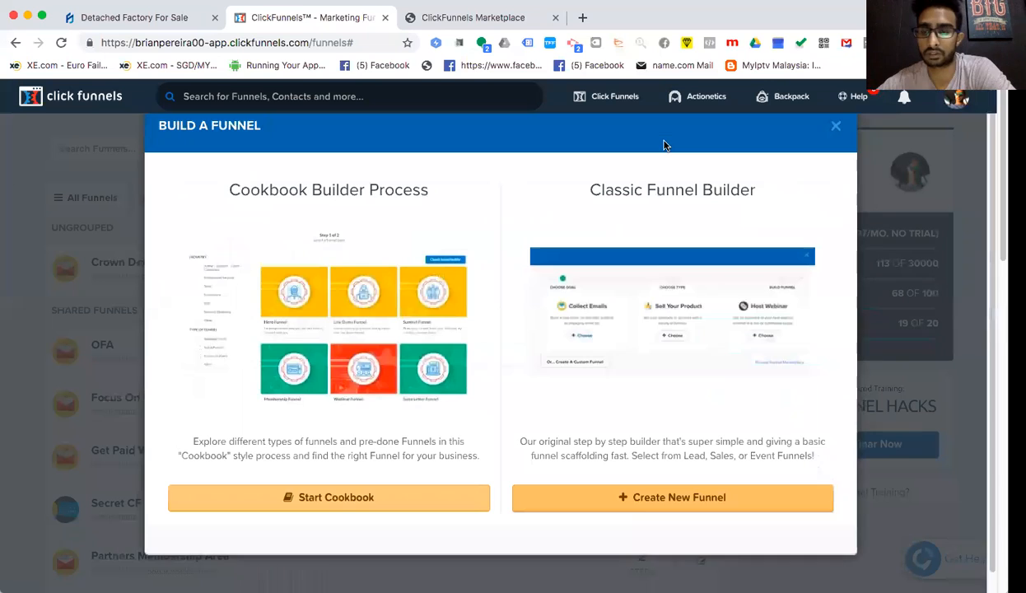
{"action": "left_click", "coordinate": [834, 126]}
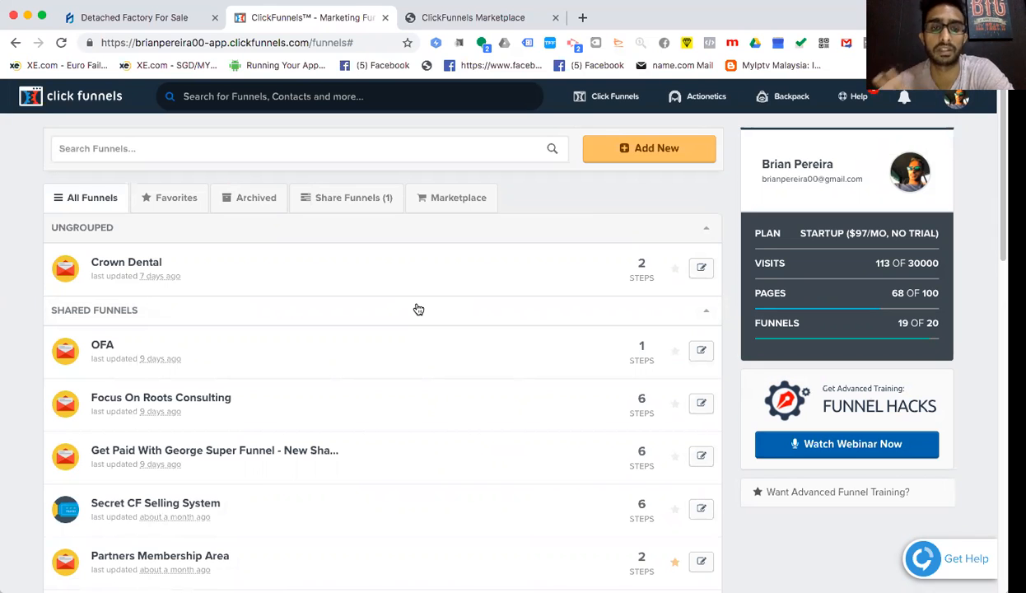
{"action": "left_click", "coordinate": [644, 149]}
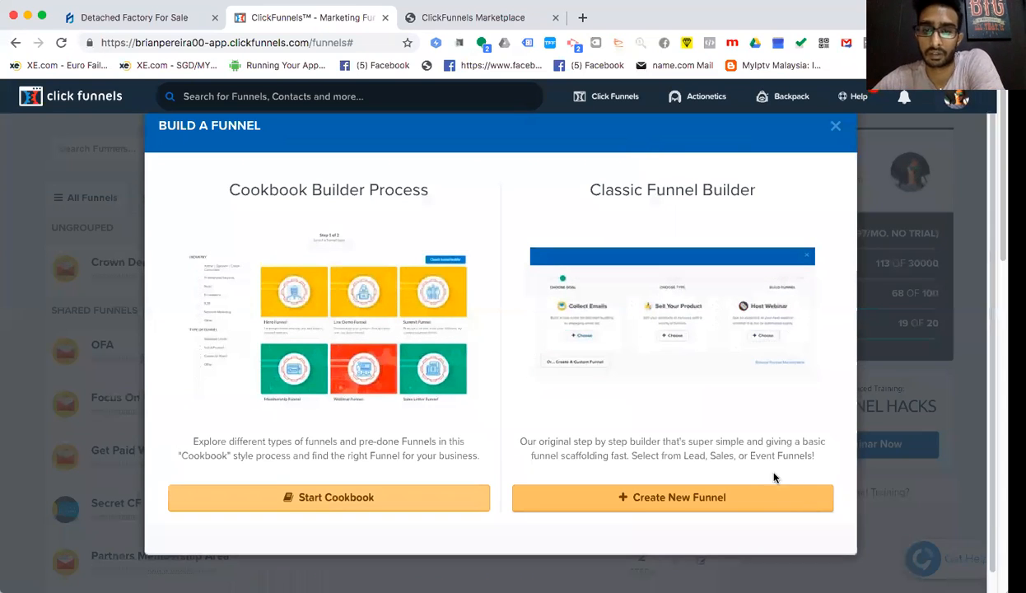
{"action": "left_click", "coordinate": [680, 494]}
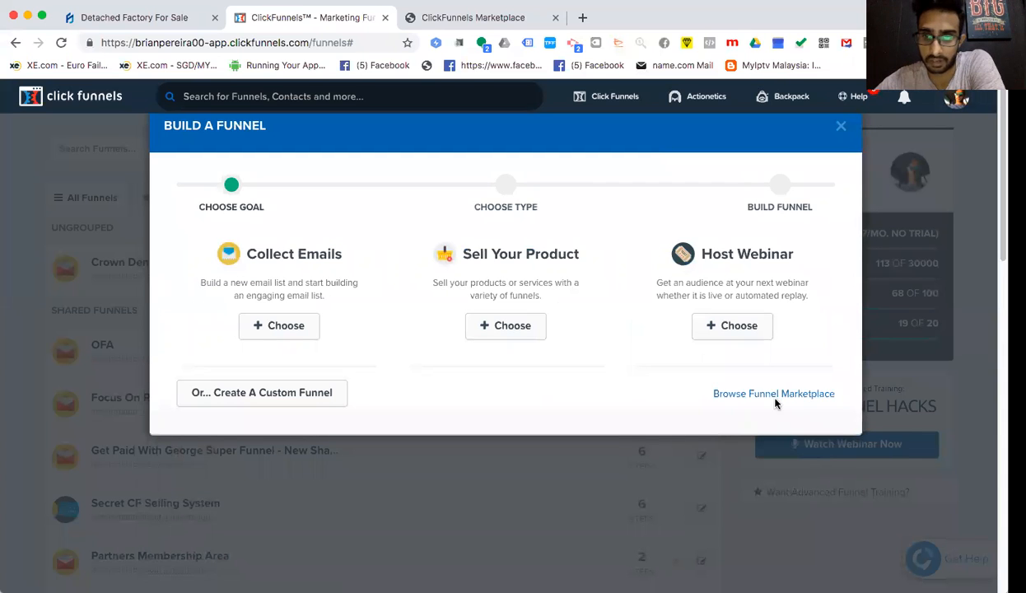
{"action": "left_click", "coordinate": [774, 394]}
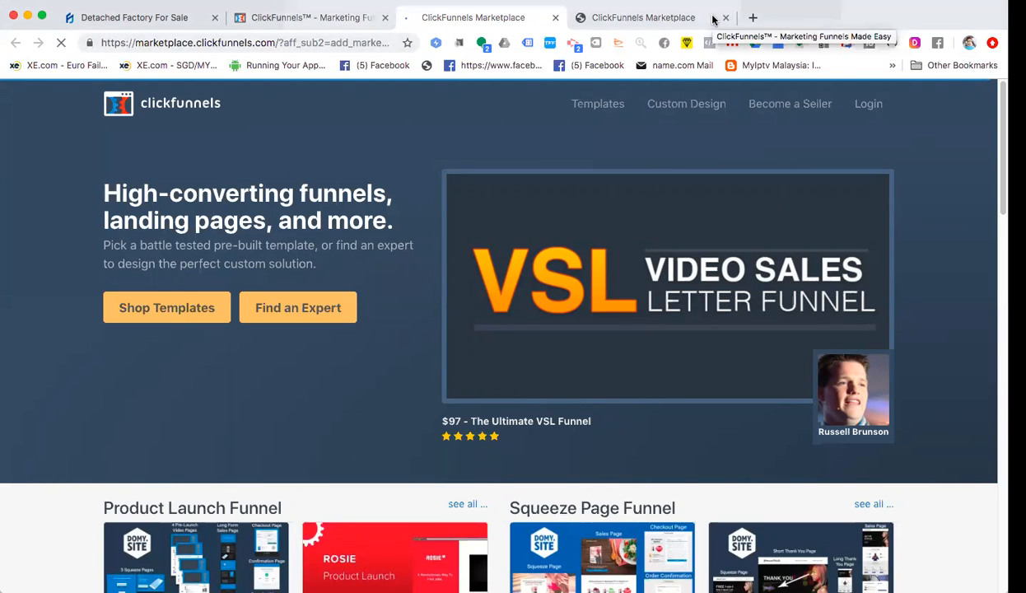
- Start a custom funnel from scratch and name it 'Landlords Management'
{"action": "left_click", "coordinate": [309, 17]}
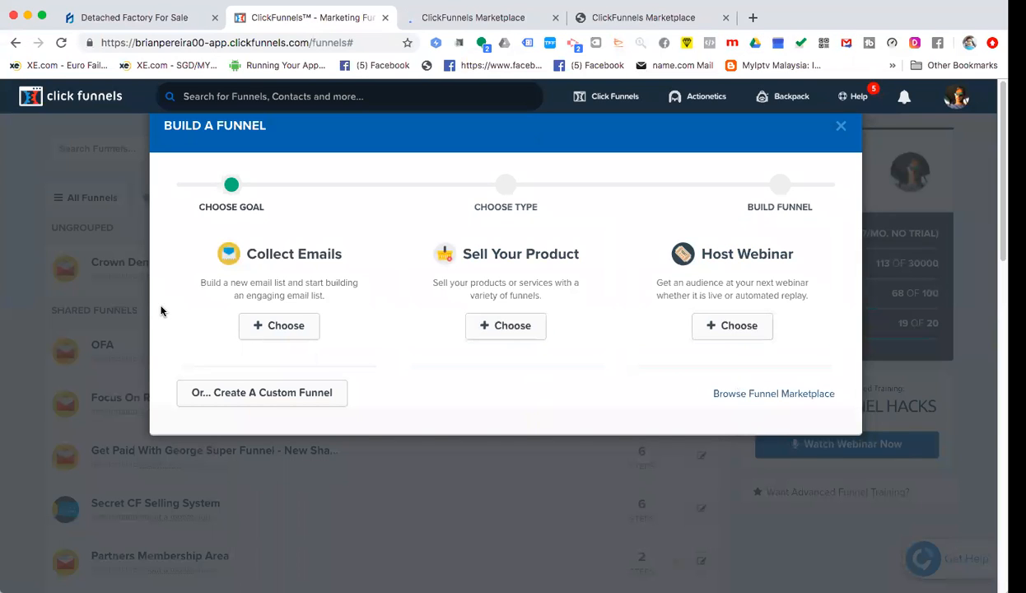
{"action": "left_click", "coordinate": [265, 390]}
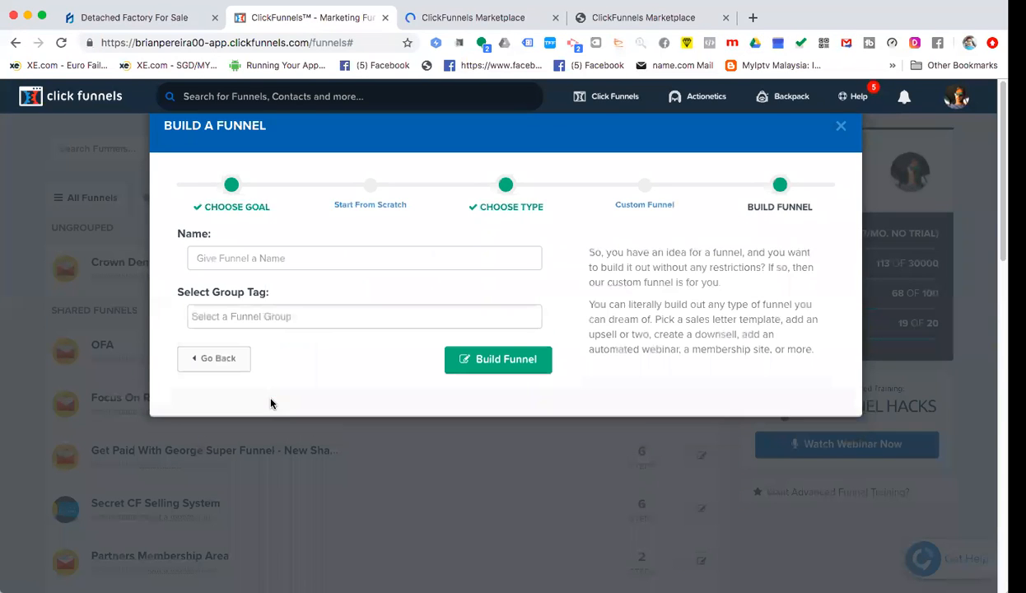
{"action": "left_click", "coordinate": [295, 257]}
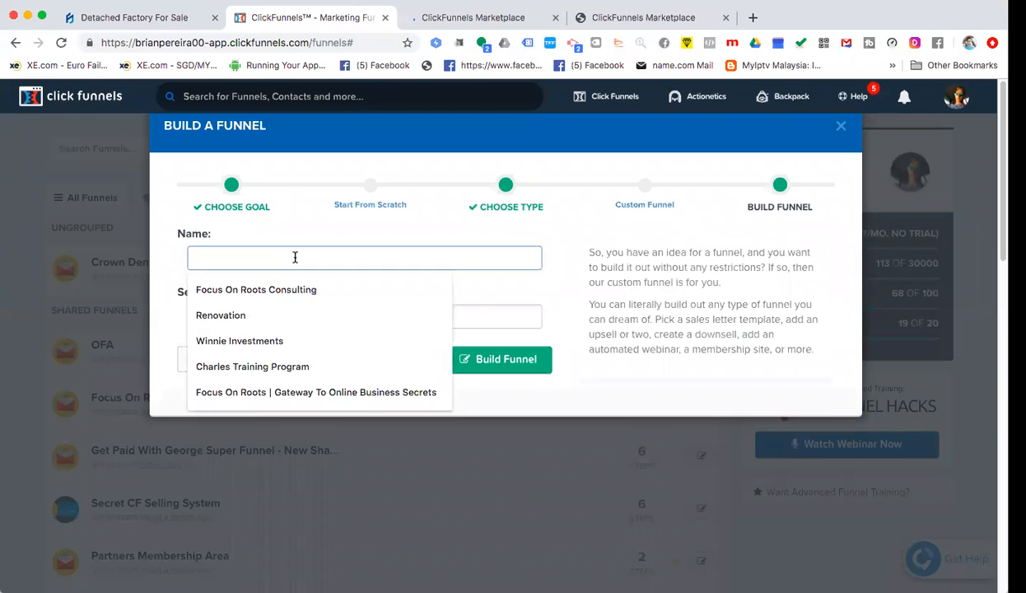
{"action": "type", "text": "Landlord"}
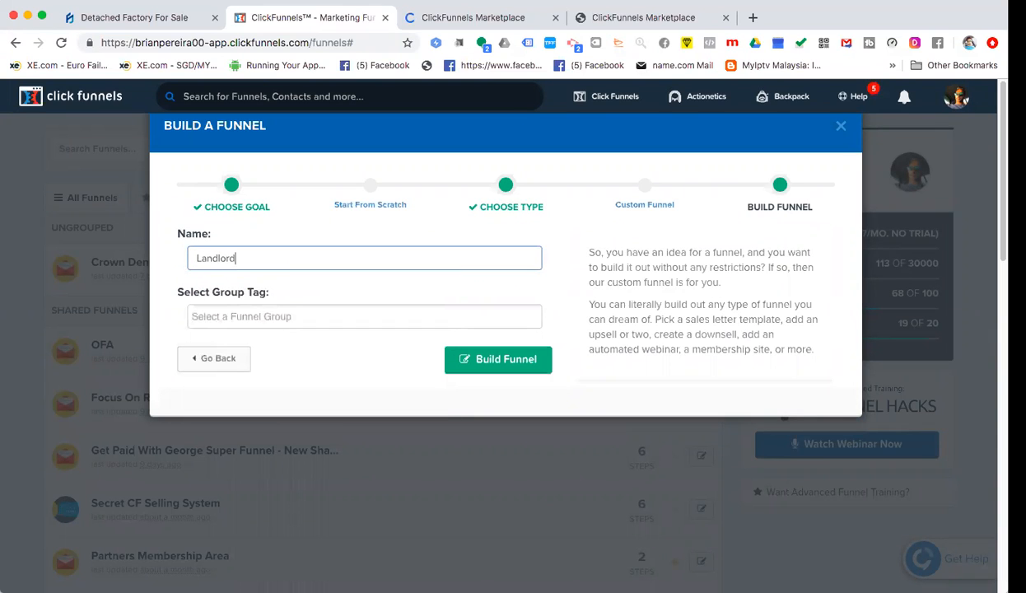
{"action": "type", "text": "s Management"}
- Give the funnel the Real Estate group tag and build it
{"action": "left_click", "coordinate": [251, 318]}
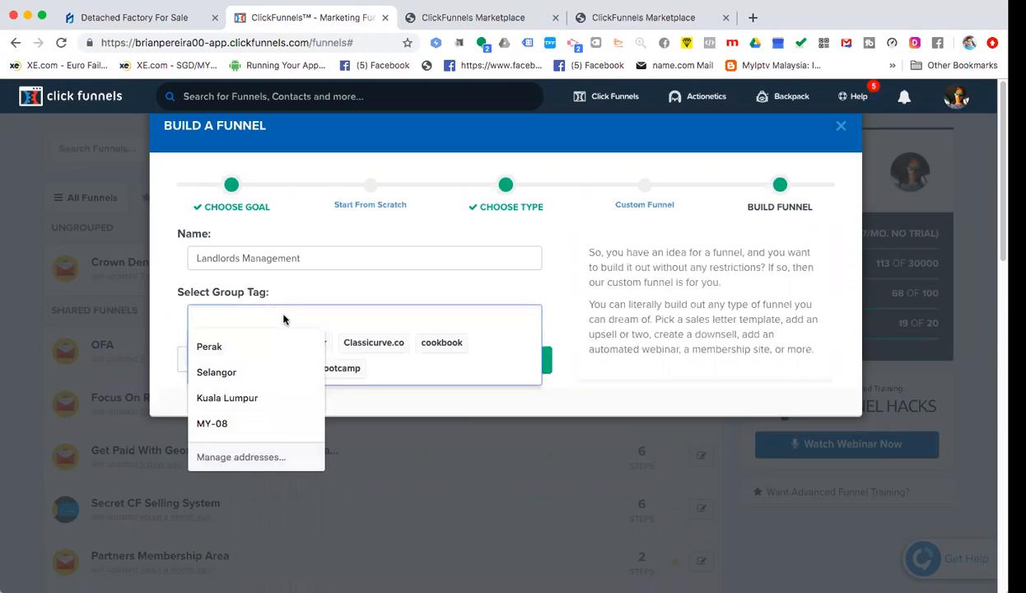
{"action": "type", "text": "Rea"}
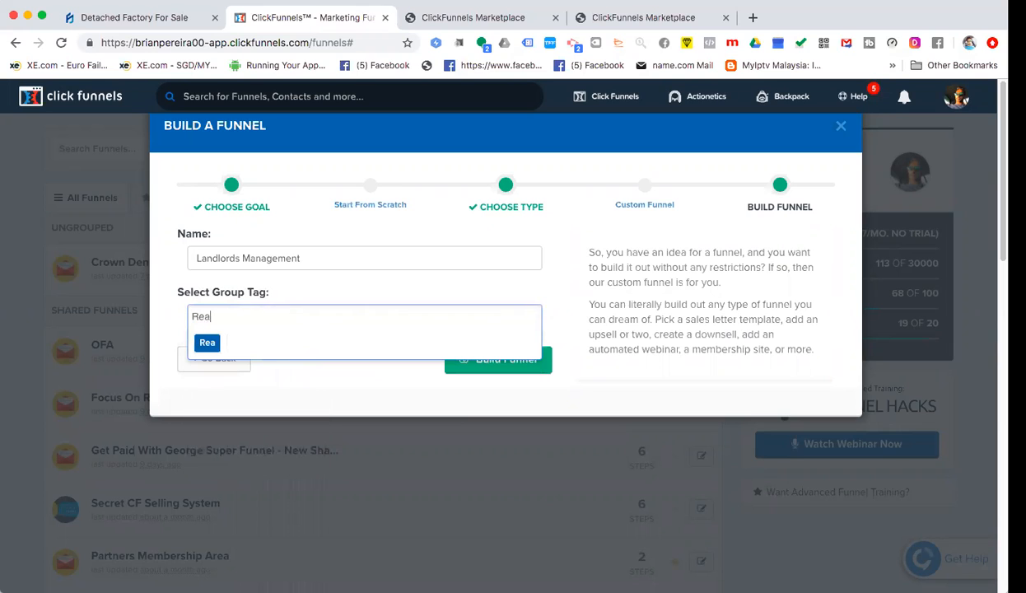
{"action": "type", "text": "l Estate"}
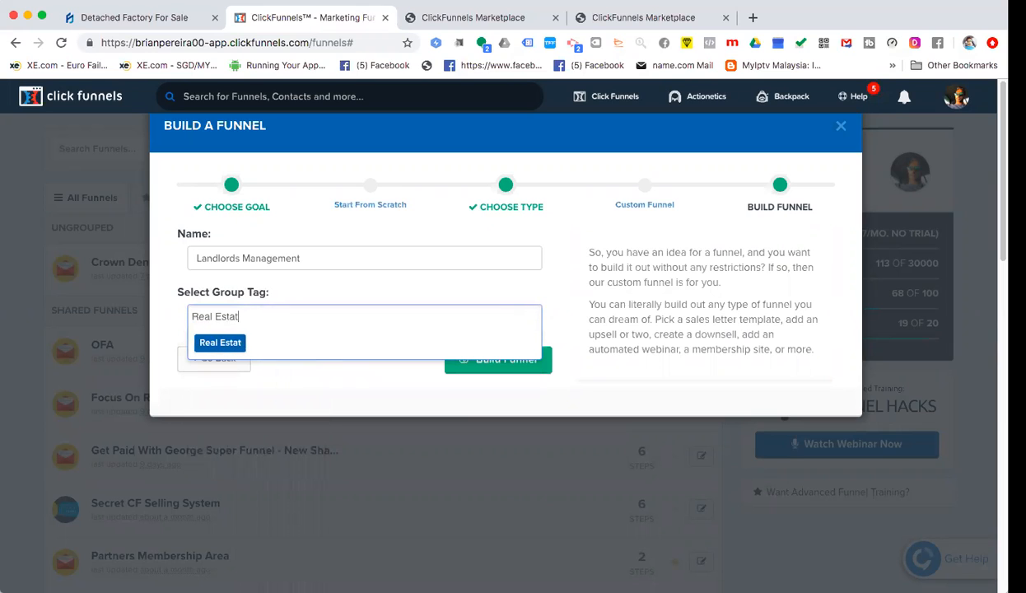
{"action": "key", "text": "Return"}
{"action": "left_click", "coordinate": [498, 398]}
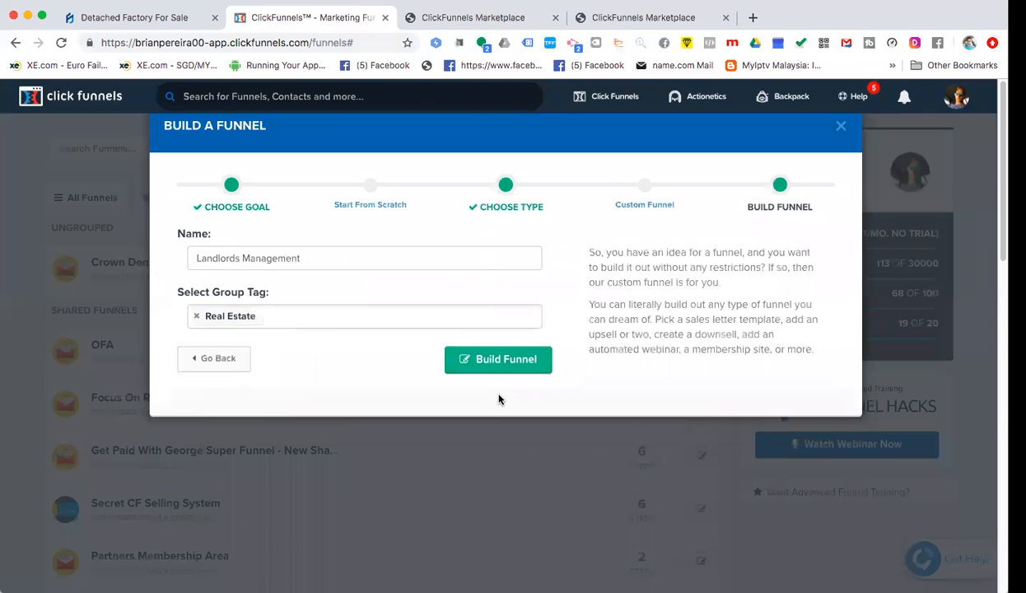
{"action": "left_click", "coordinate": [476, 356]}
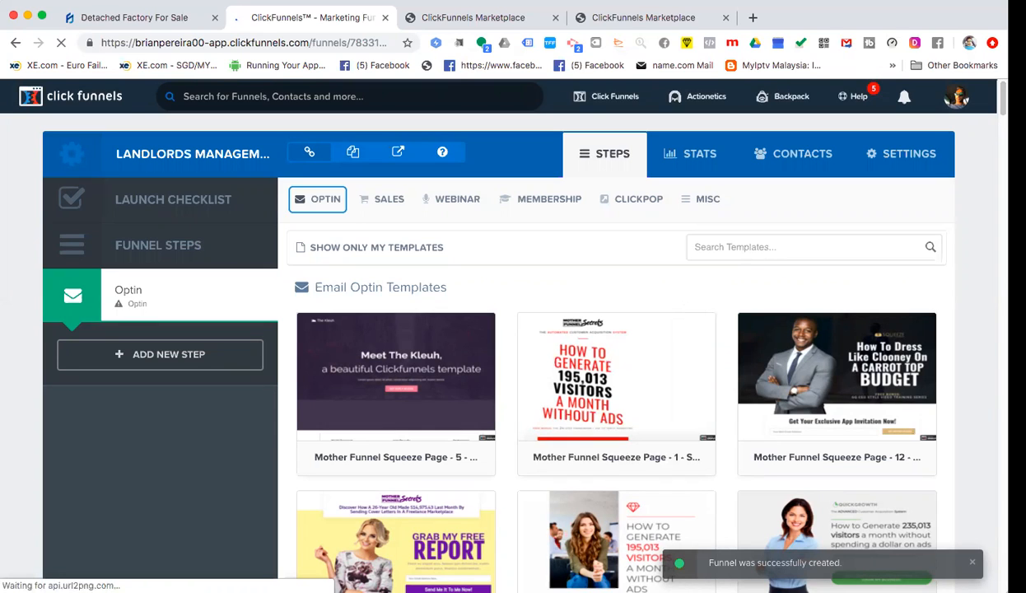
- Filter the Email Optin Templates by Real Estate and 2 Step, then clear both filters
{"action": "left_click", "coordinate": [726, 246]}
{"action": "type", "text": "real"}
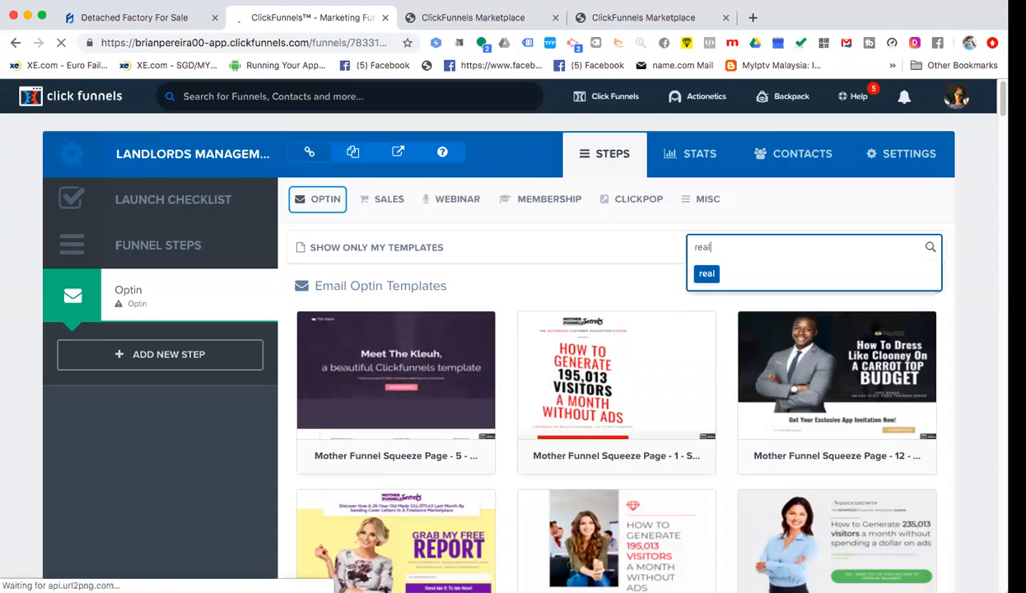
{"action": "type", "text": " estate"}
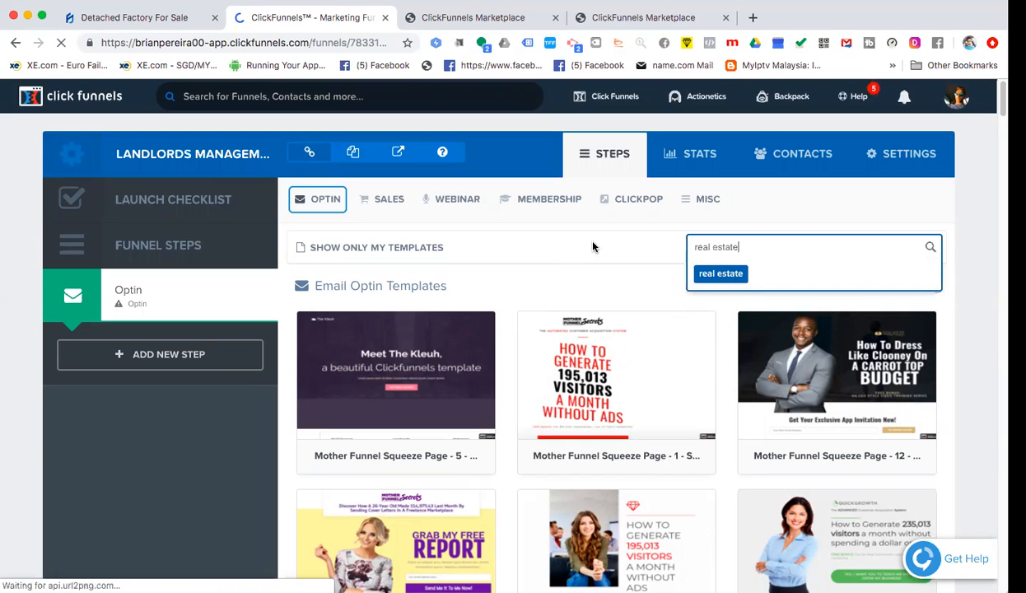
{"action": "key", "text": "Return"}
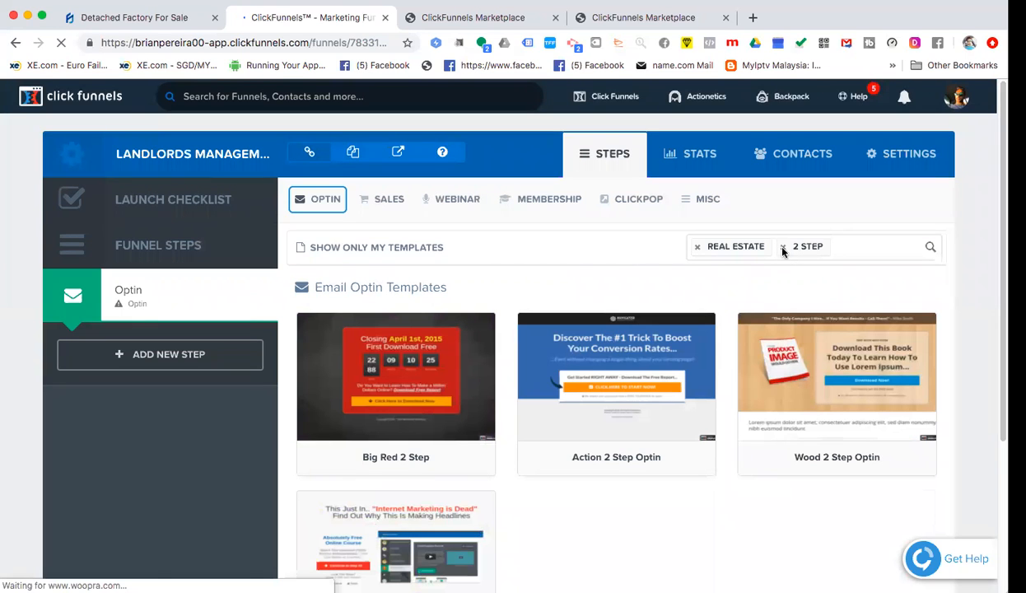
{"action": "left_click", "coordinate": [783, 247]}
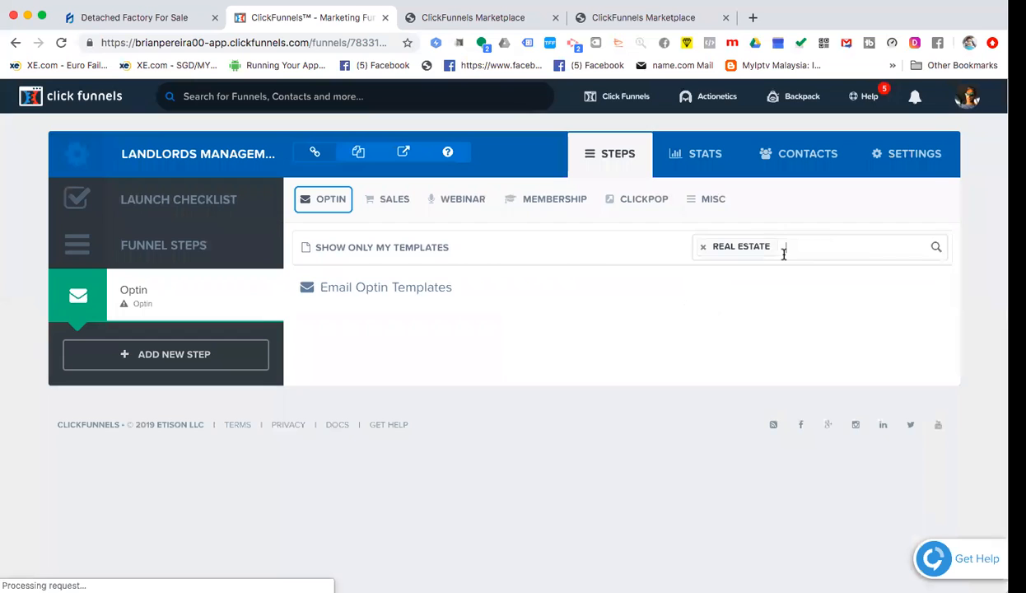
{"action": "left_click", "coordinate": [935, 249]}
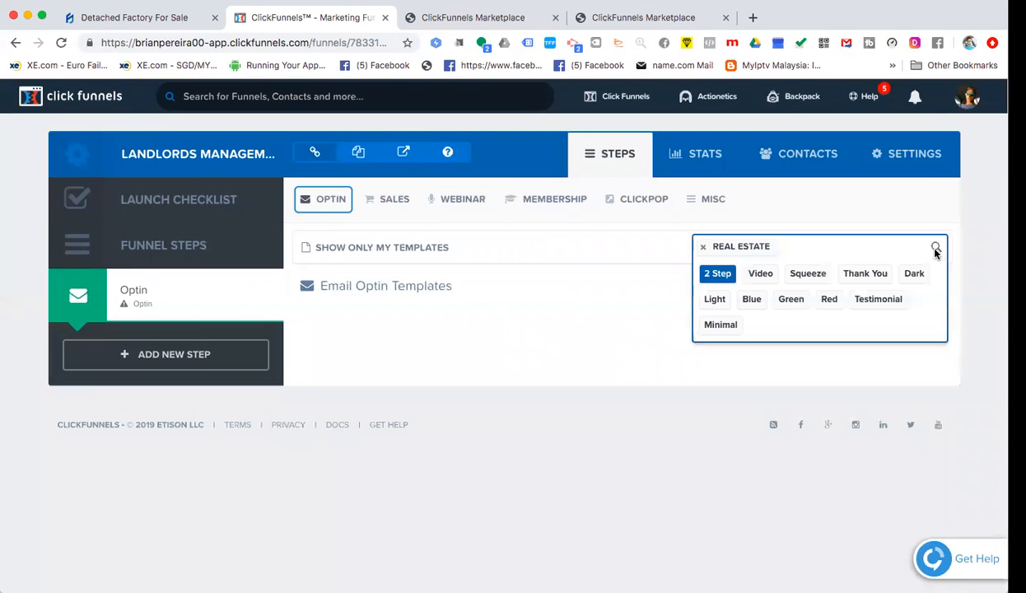
{"action": "left_click", "coordinate": [718, 274]}
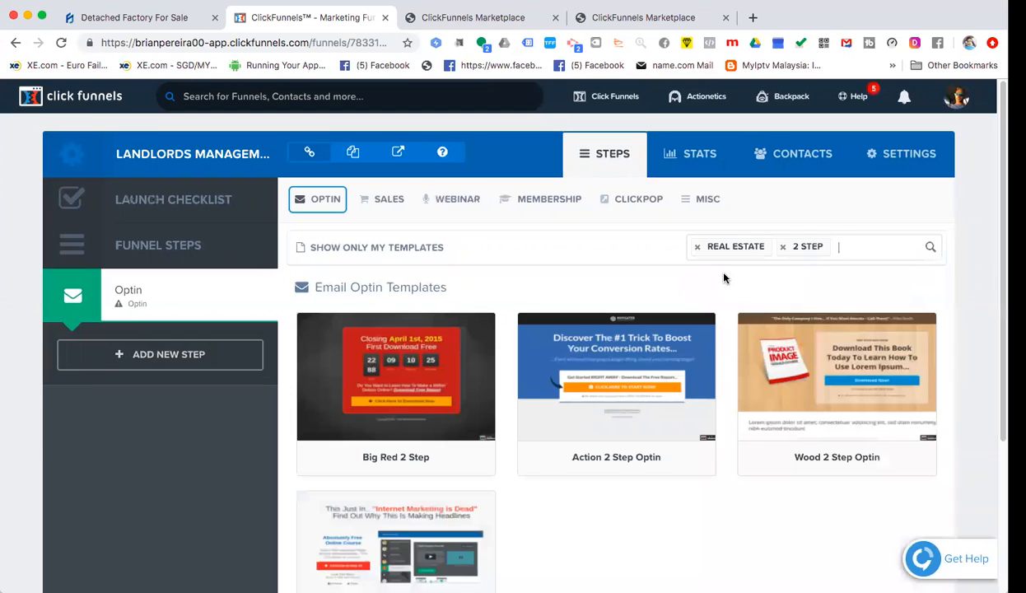
{"action": "mouse_move", "coordinate": [600, 351]}
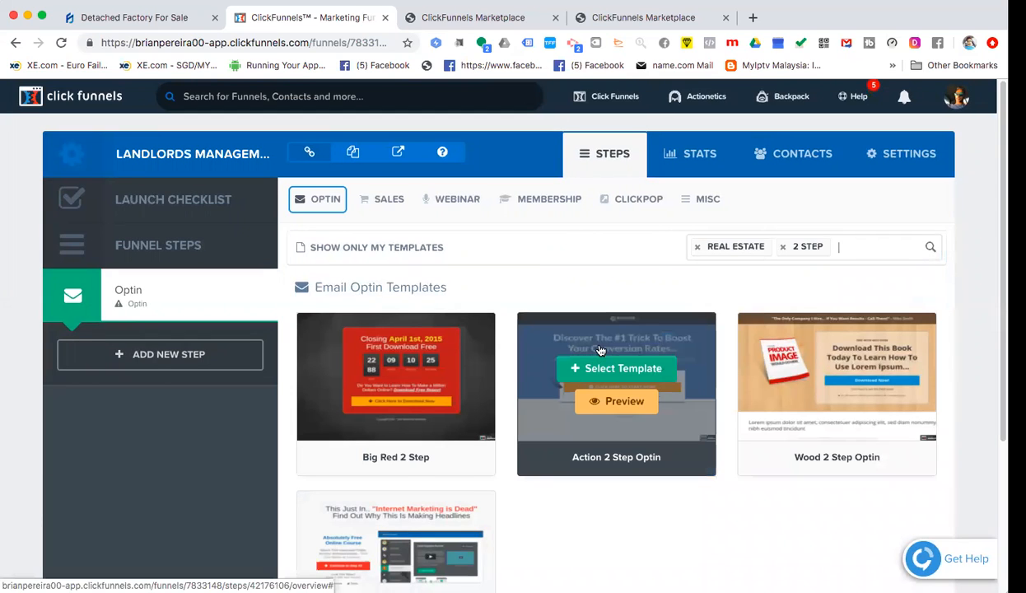
{"action": "scroll", "coordinate": [600, 351], "scroll_direction": "down", "scroll_amount": 2}
{"action": "scroll", "coordinate": [598, 350], "scroll_direction": "up", "scroll_amount": 2}
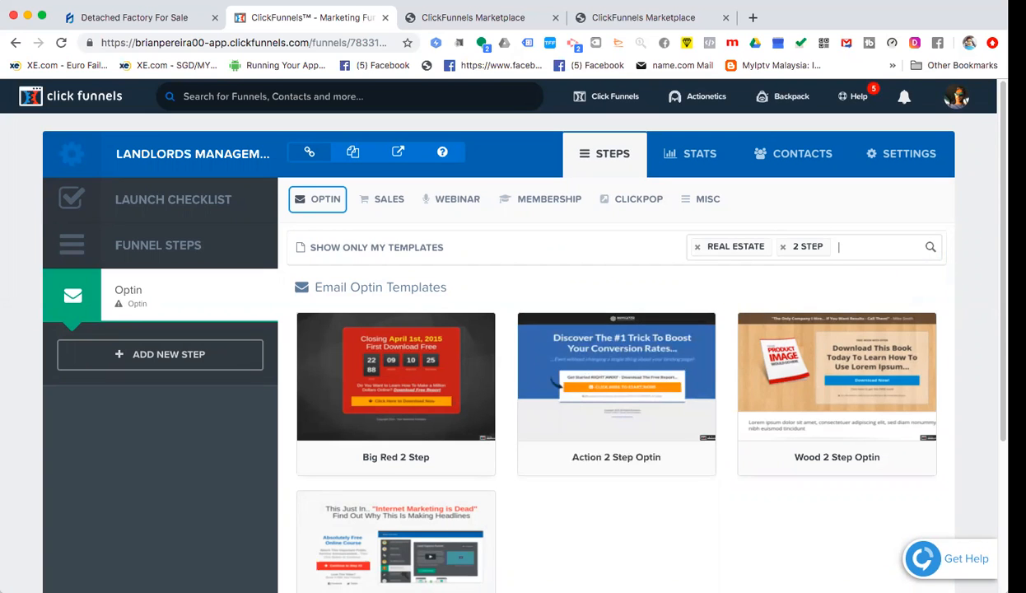
{"action": "left_click", "coordinate": [783, 249]}
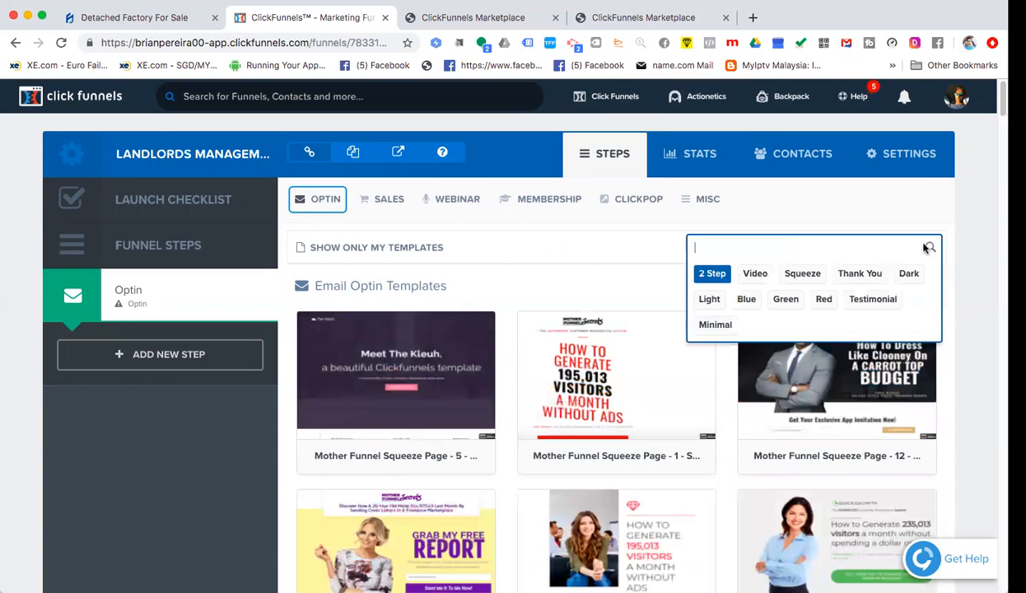
{"action": "left_click", "coordinate": [622, 252]}
- Browse the full template list down to the Optin Blank Start template
{"action": "scroll", "coordinate": [715, 294], "scroll_direction": "down", "scroll_amount": 8}
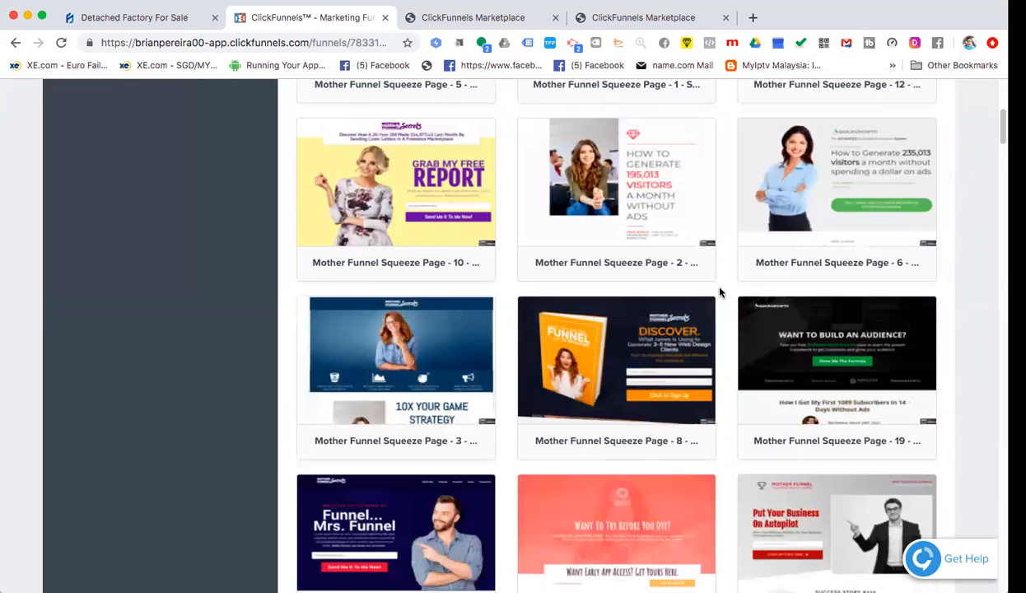
{"action": "scroll", "coordinate": [715, 294], "scroll_direction": "down", "scroll_amount": 5}
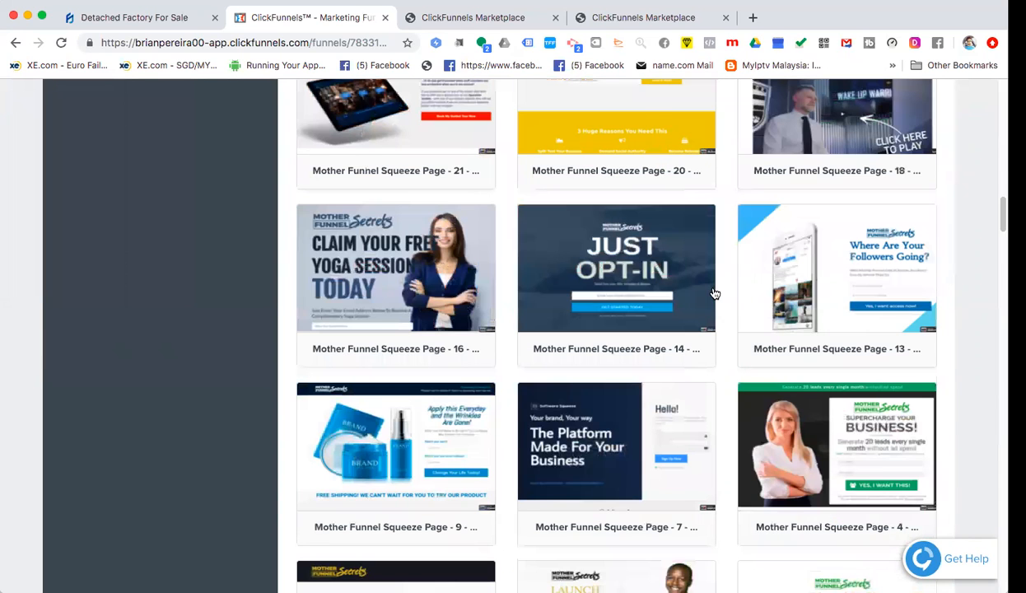
{"action": "scroll", "coordinate": [715, 294], "scroll_direction": "down", "scroll_amount": 5}
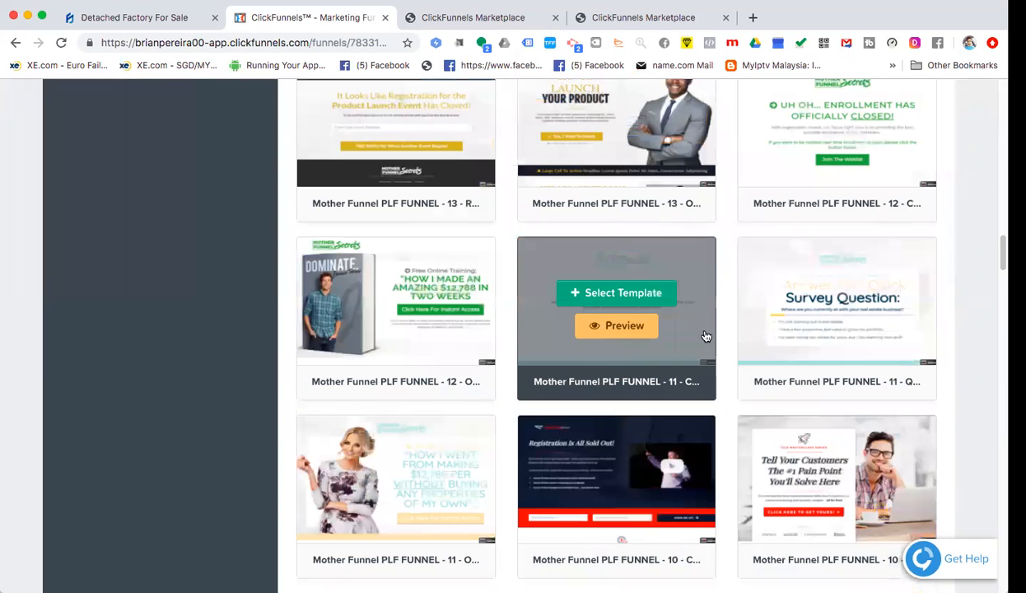
{"action": "scroll", "coordinate": [695, 286], "scroll_direction": "down", "scroll_amount": 2}
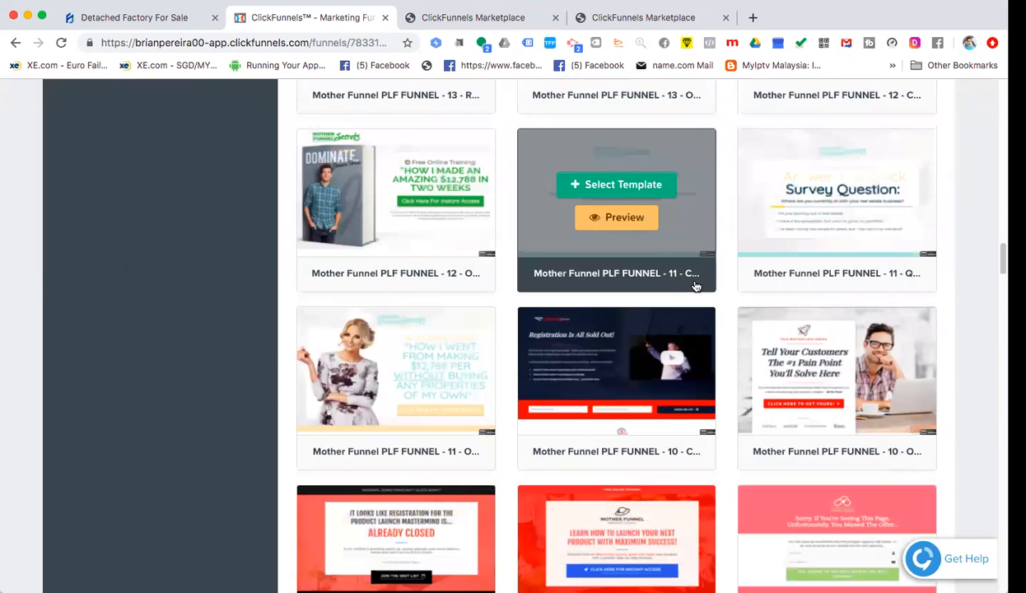
{"action": "scroll", "coordinate": [695, 286], "scroll_direction": "down", "scroll_amount": 2}
{"action": "scroll", "coordinate": [696, 287], "scroll_direction": "down", "scroll_amount": 2}
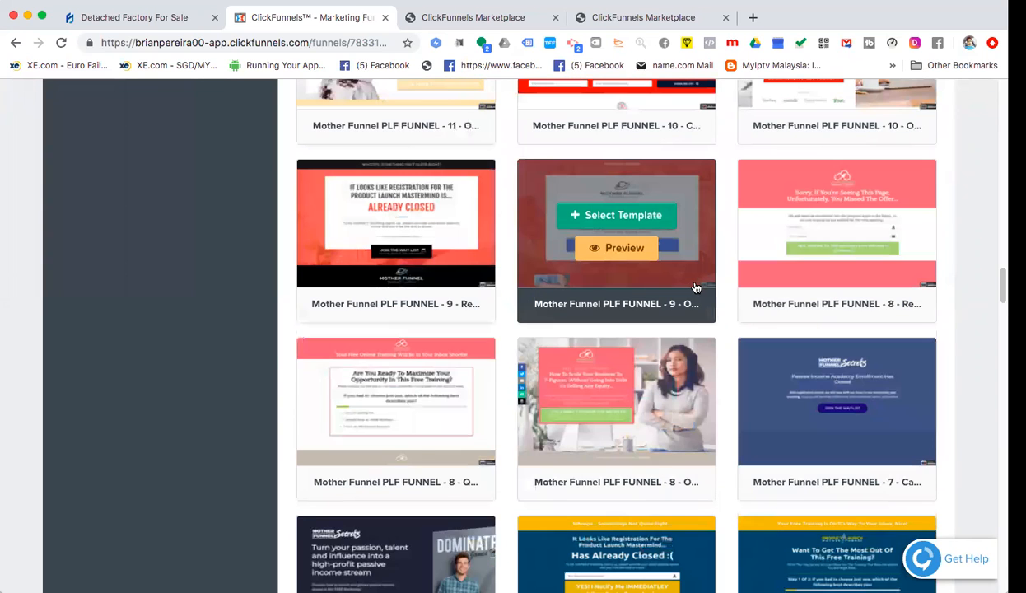
{"action": "scroll", "coordinate": [695, 287], "scroll_direction": "down", "scroll_amount": 2}
{"action": "scroll", "coordinate": [696, 287], "scroll_direction": "down", "scroll_amount": 1}
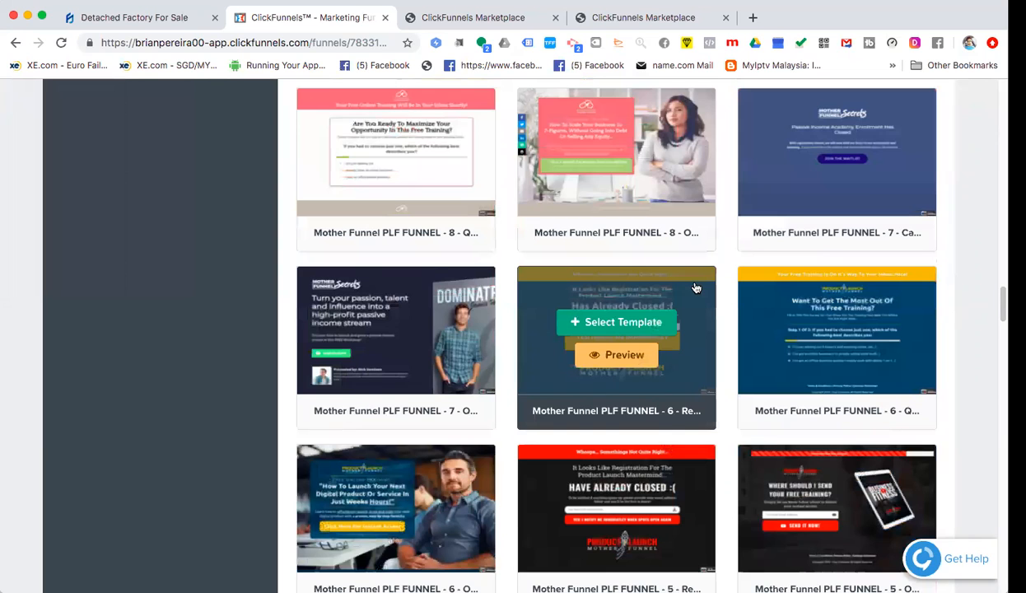
{"action": "scroll", "coordinate": [696, 287], "scroll_direction": "down", "scroll_amount": 2}
{"action": "scroll", "coordinate": [695, 288], "scroll_direction": "down", "scroll_amount": 6}
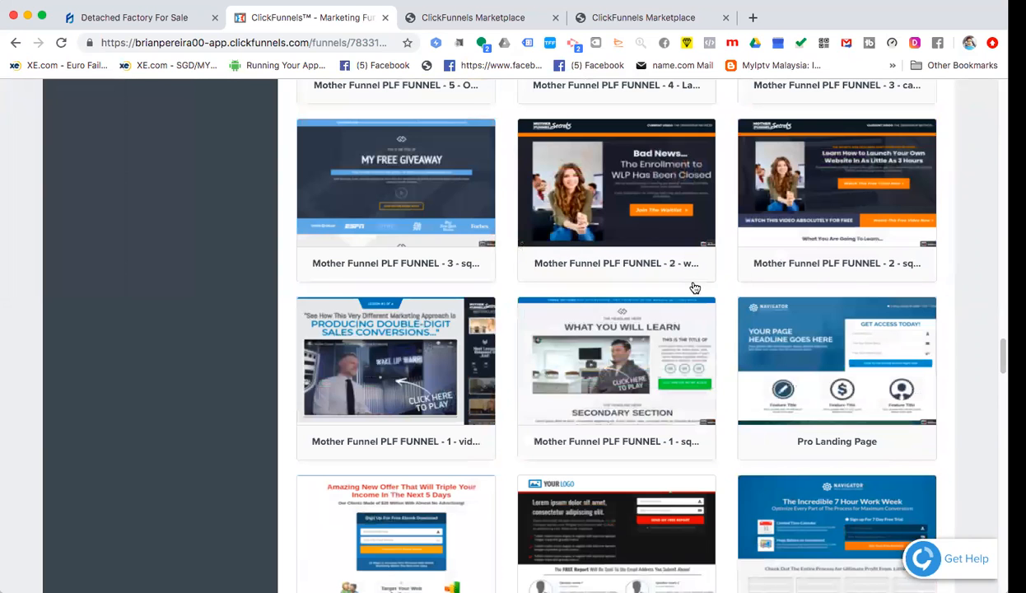
{"action": "scroll", "coordinate": [694, 287], "scroll_direction": "down", "scroll_amount": 5}
{"action": "scroll", "coordinate": [694, 288], "scroll_direction": "down", "scroll_amount": 1}
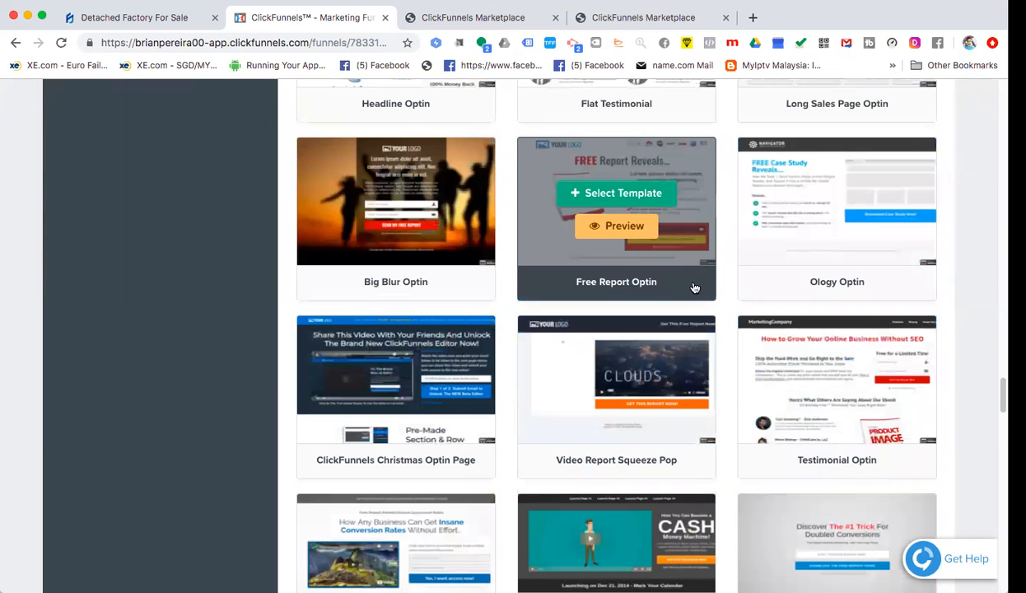
{"action": "scroll", "coordinate": [694, 288], "scroll_direction": "down", "scroll_amount": 3}
{"action": "scroll", "coordinate": [694, 287], "scroll_direction": "down", "scroll_amount": 4}
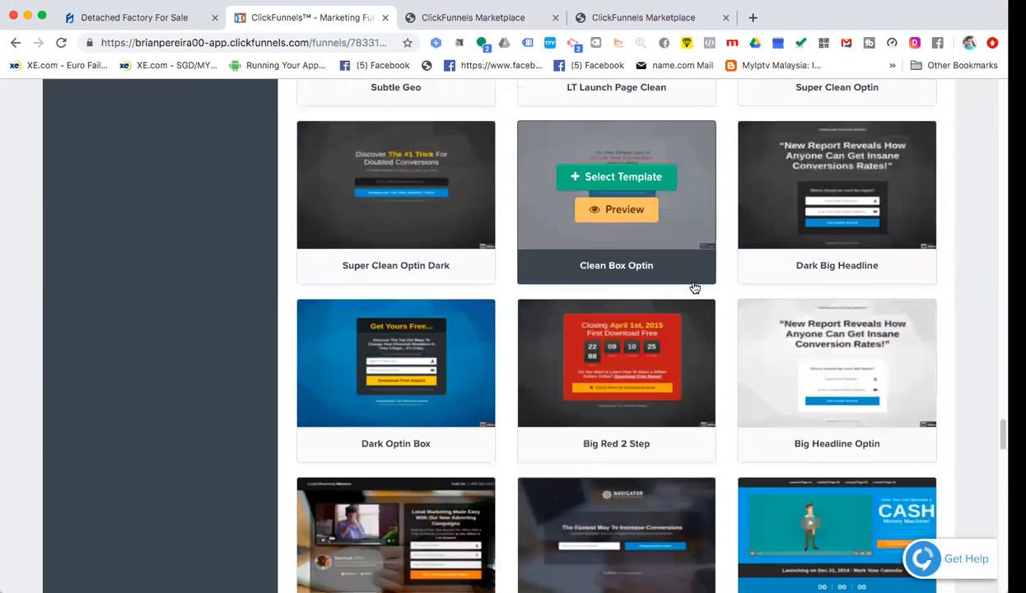
{"action": "scroll", "coordinate": [694, 287], "scroll_direction": "down", "scroll_amount": 6}
{"action": "scroll", "coordinate": [694, 288], "scroll_direction": "down", "scroll_amount": 2}
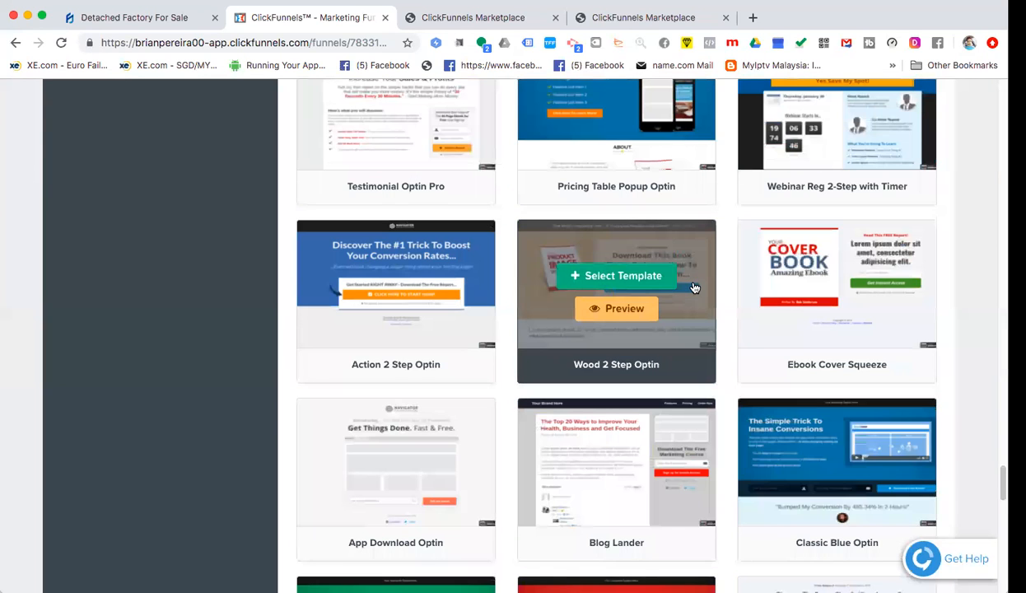
{"action": "scroll", "coordinate": [694, 287], "scroll_direction": "down", "scroll_amount": 2}
{"action": "scroll", "coordinate": [694, 287], "scroll_direction": "down", "scroll_amount": 3}
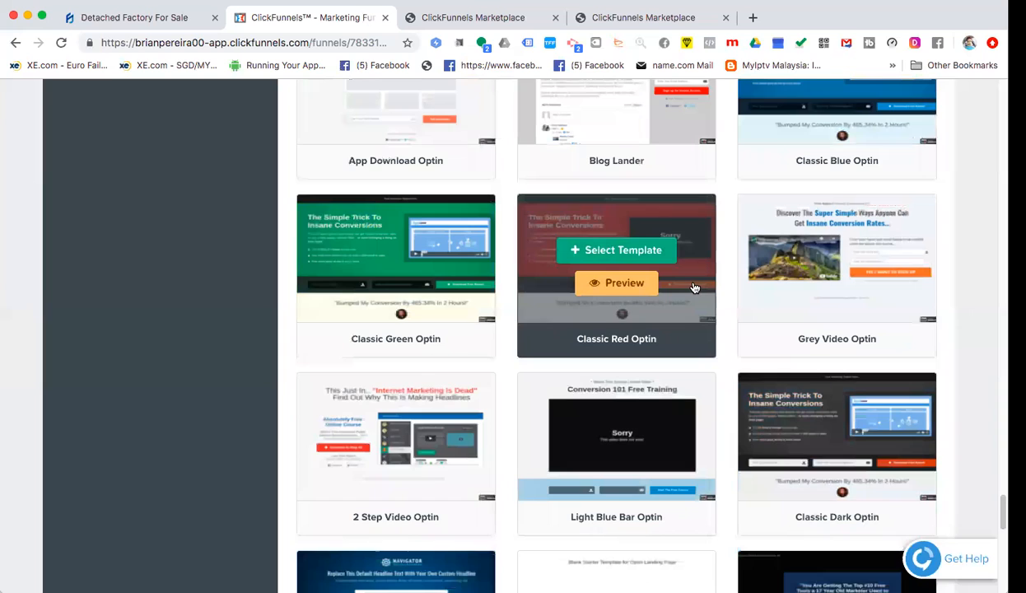
{"action": "scroll", "coordinate": [694, 288], "scroll_direction": "down", "scroll_amount": 1}
{"action": "scroll", "coordinate": [694, 287], "scroll_direction": "down", "scroll_amount": 1}
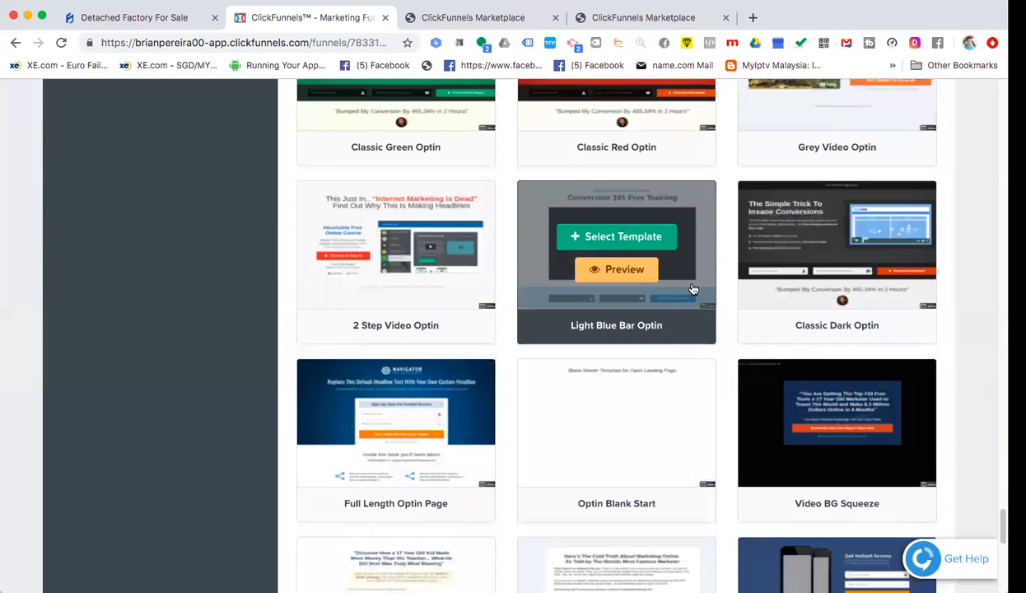
{"action": "mouse_move", "coordinate": [700, 470]}
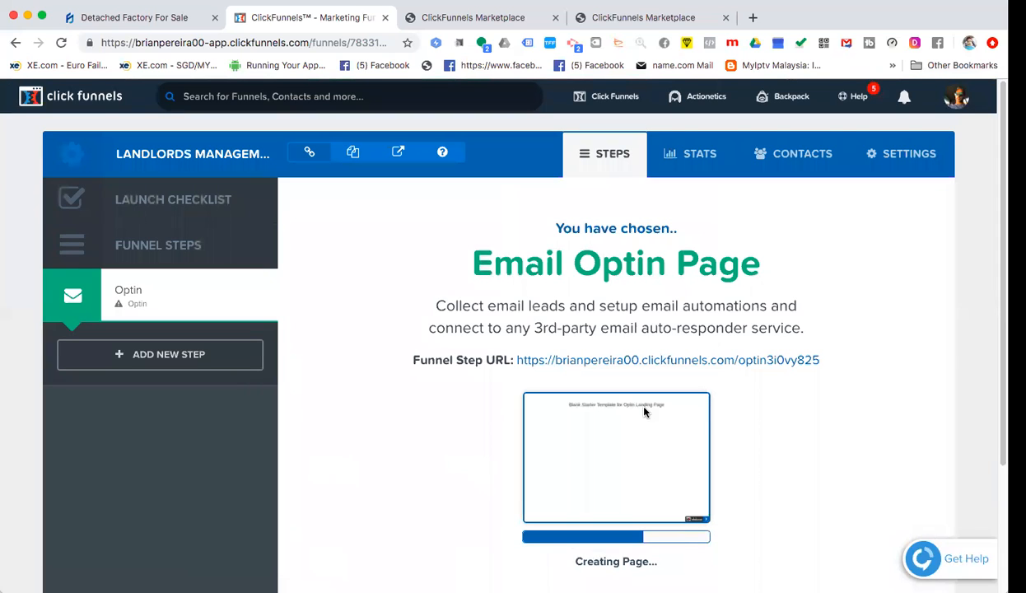
- Close the extra Marketplace tab with Cmd+W and go back to the funnel's Optin step
{"action": "left_click", "coordinate": [504, 25]}
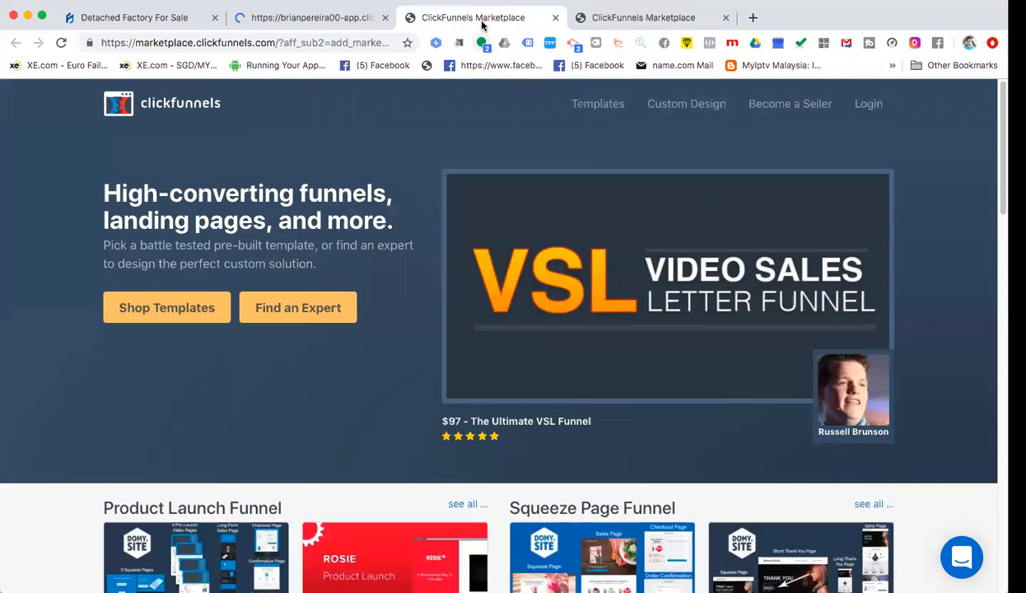
{"action": "key", "text": "super+w"}
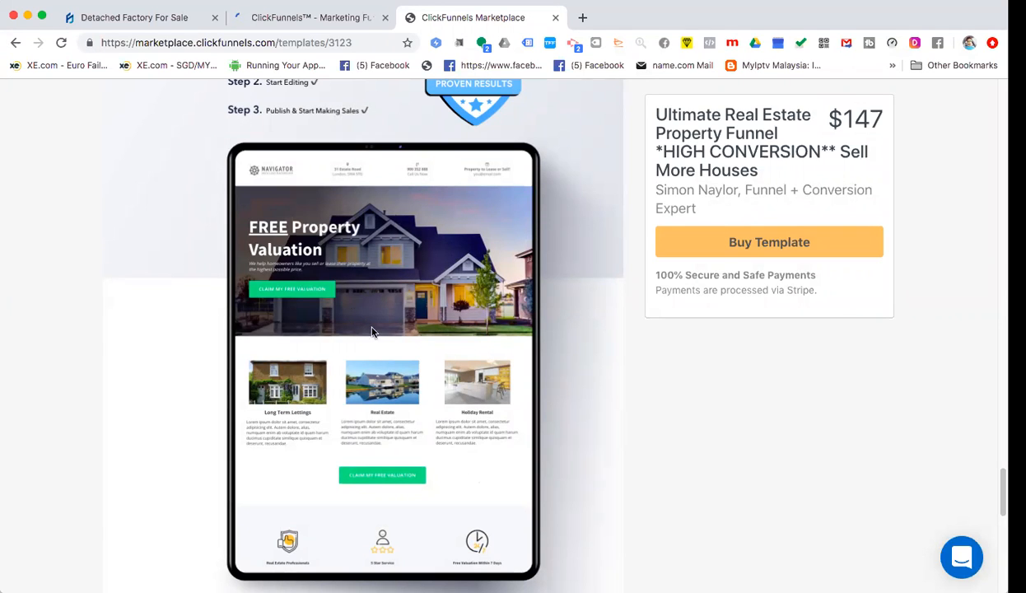
{"action": "left_click", "coordinate": [331, 18]}
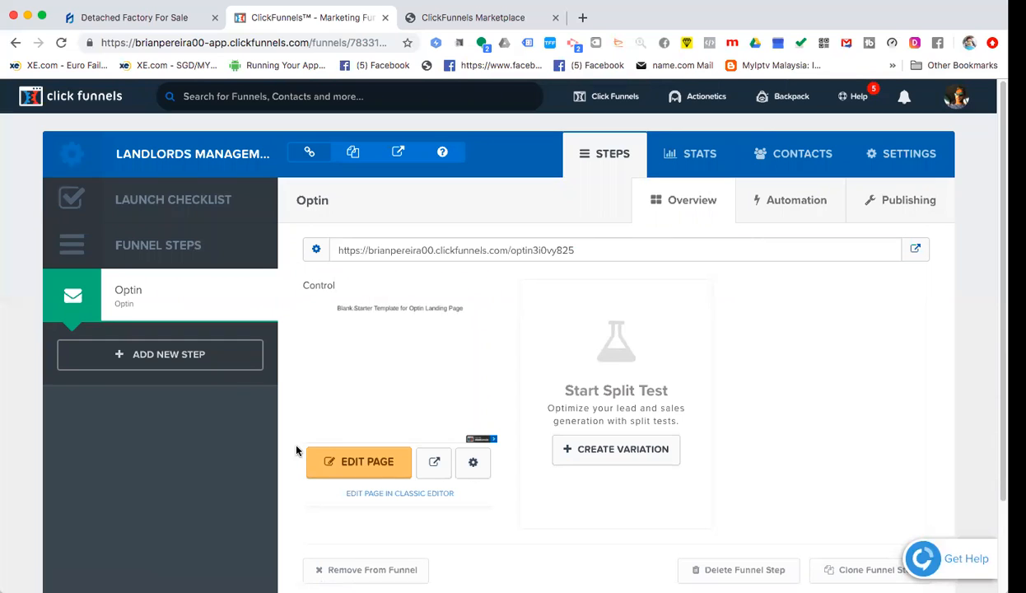
- Open the Optin step's Control page in the ClickFunnels page editor
{"action": "left_click", "coordinate": [375, 466]}
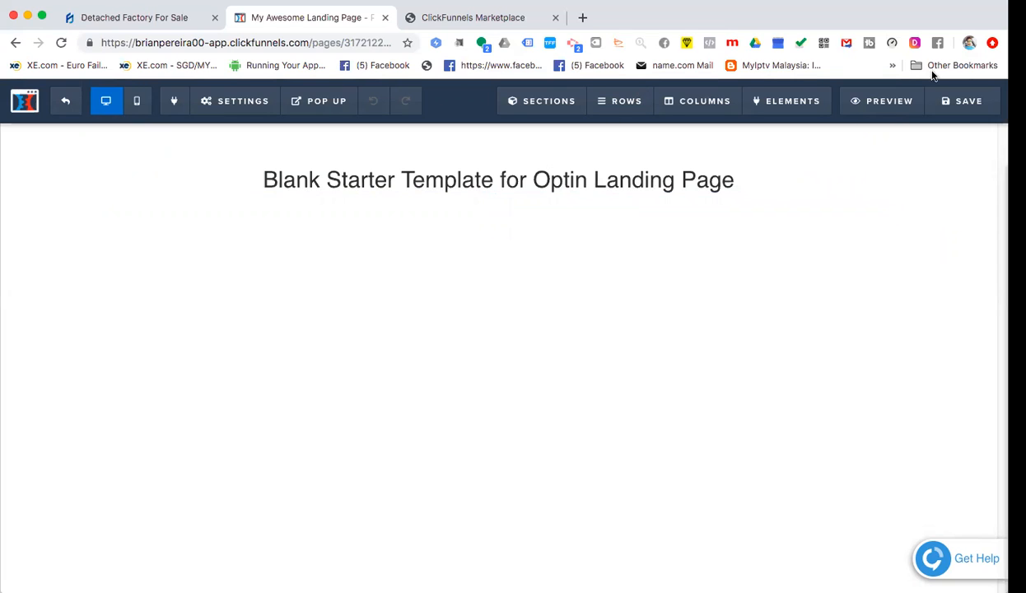
- Save the page, then delete the 'Blank Starter Template for Optin Landing Page' headline row
{"action": "left_click", "coordinate": [980, 98]}
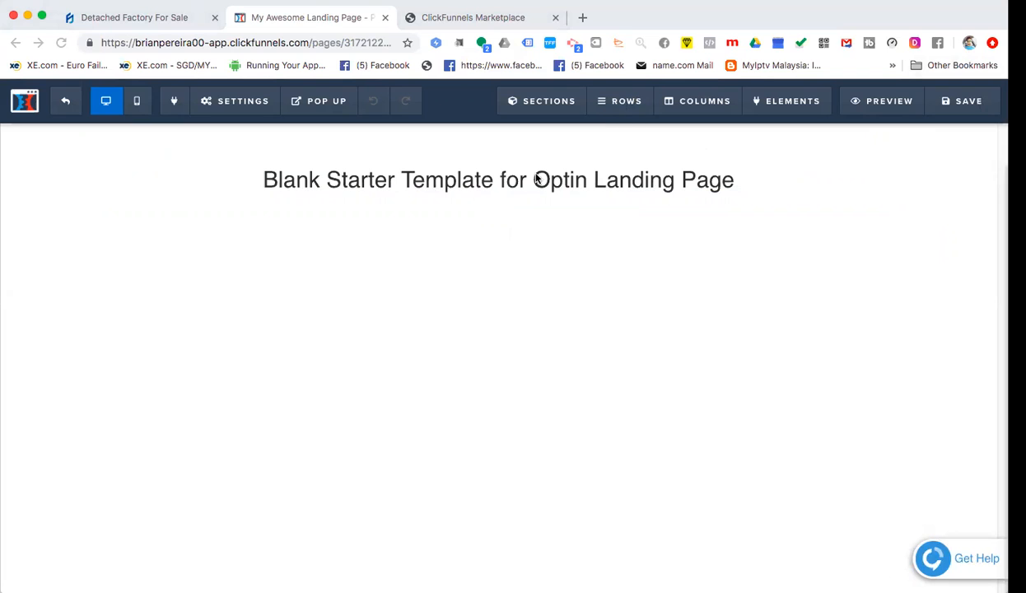
{"action": "left_click", "coordinate": [586, 139]}
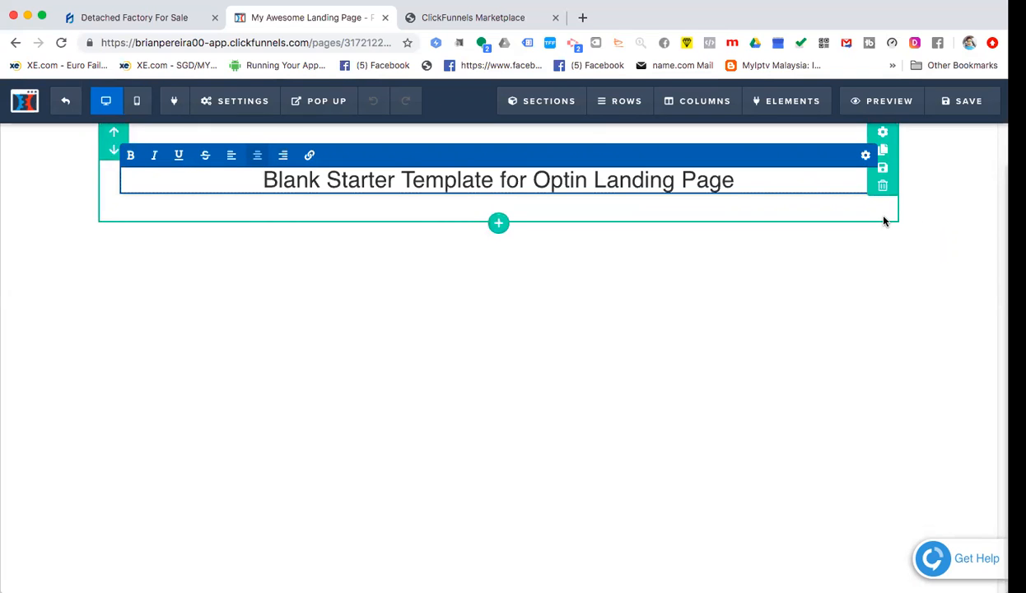
{"action": "left_click", "coordinate": [502, 179]}
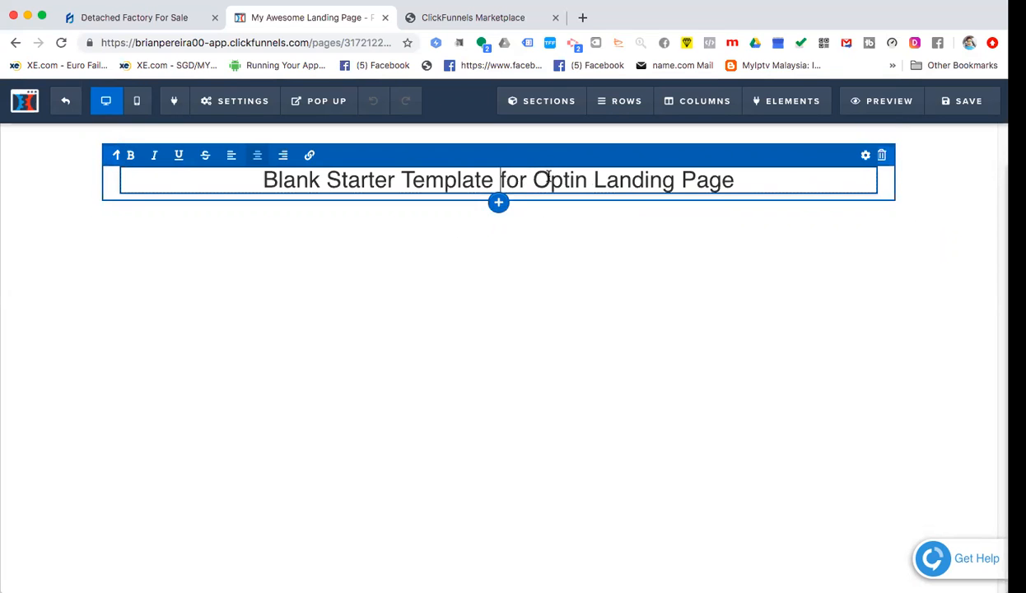
{"action": "left_click", "coordinate": [749, 179]}
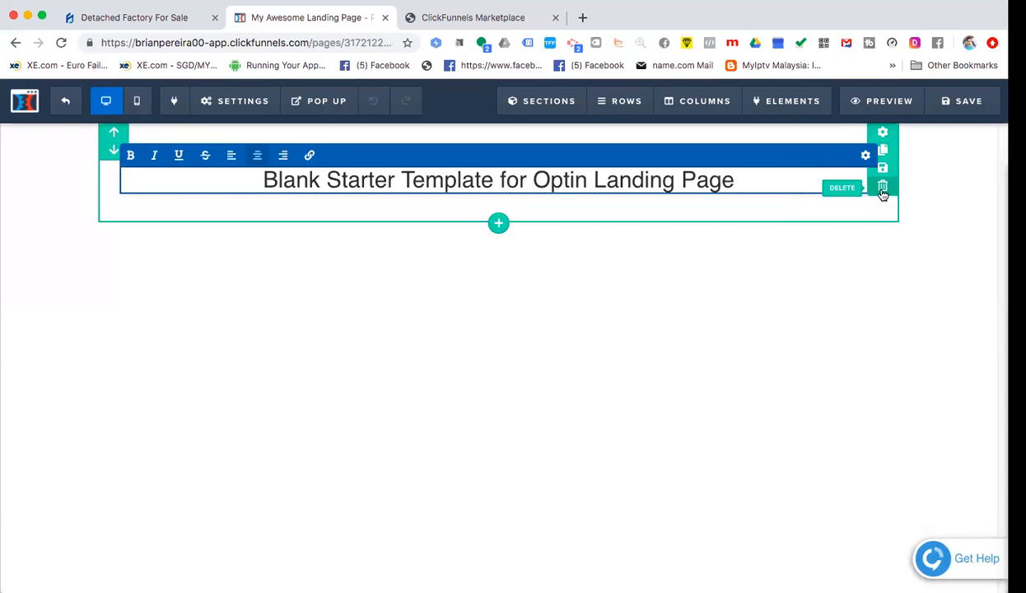
{"action": "left_click", "coordinate": [642, 131]}
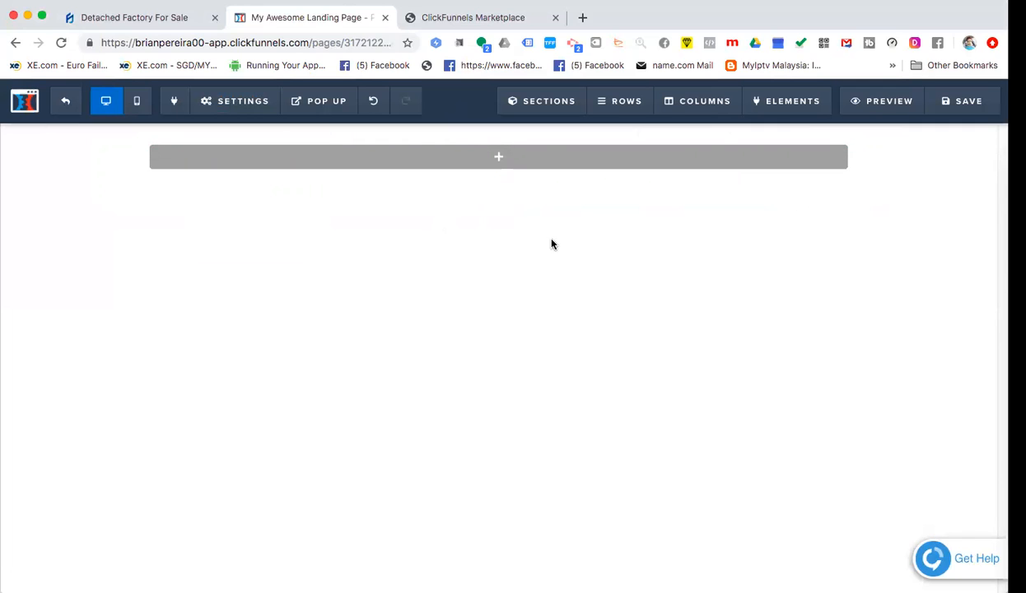
- Insert a Full Width section, then add a new row set to 4 Columns
{"action": "left_click", "coordinate": [498, 158]}
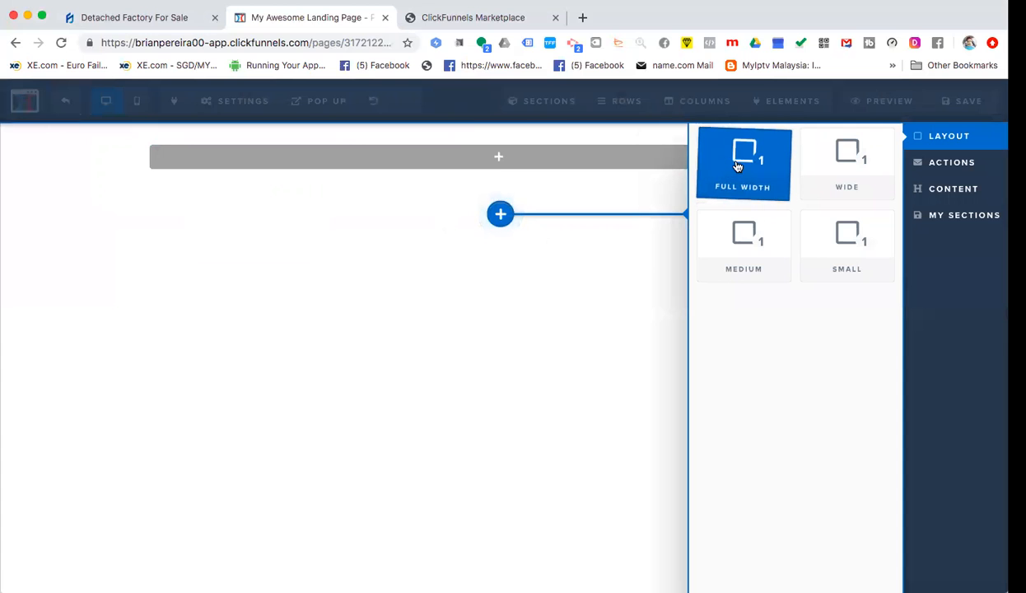
{"action": "left_click", "coordinate": [735, 165]}
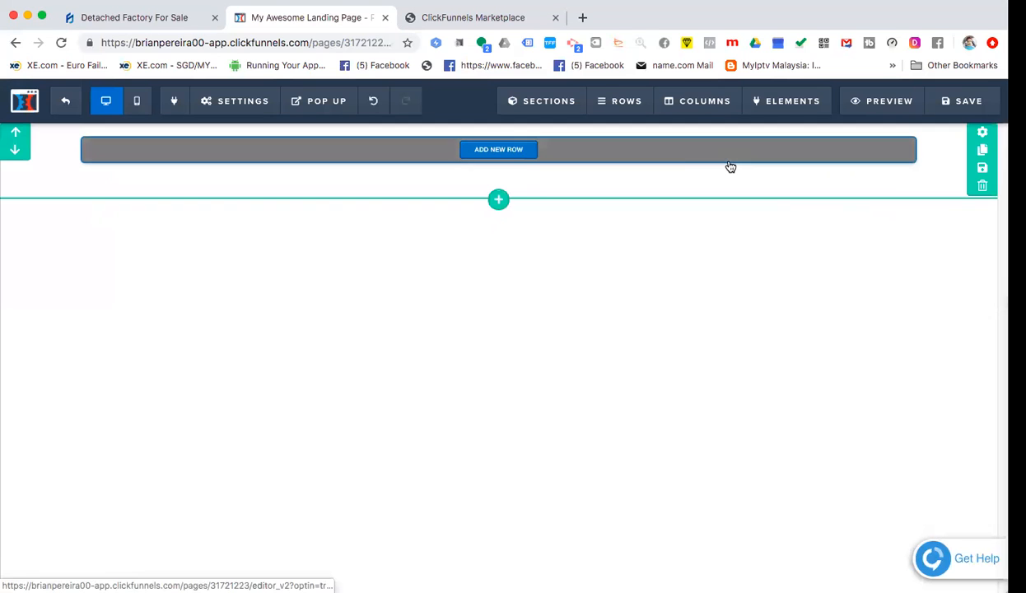
{"action": "left_click", "coordinate": [506, 153]}
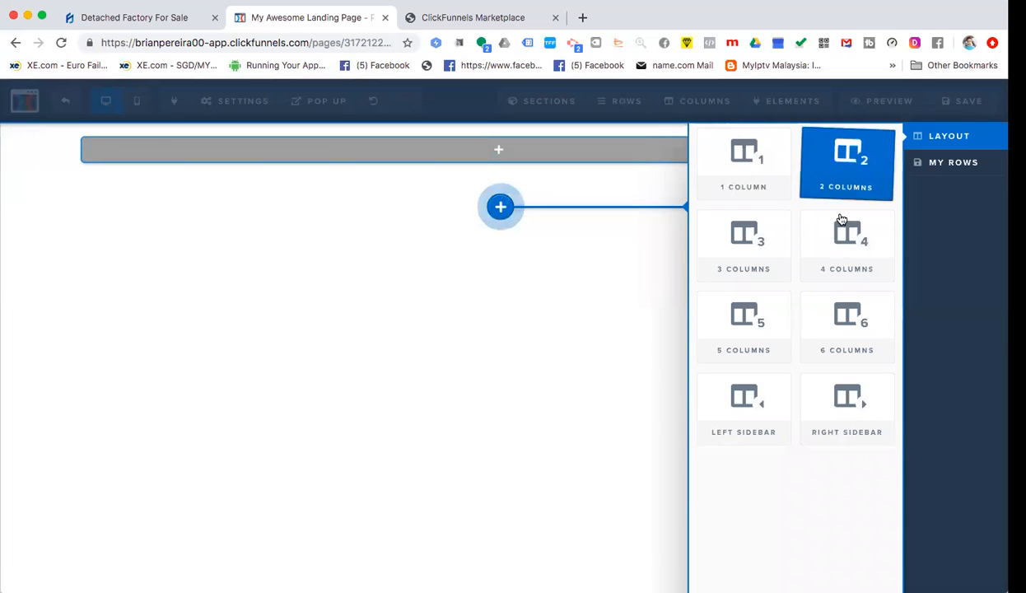
{"action": "left_click", "coordinate": [473, 18]}
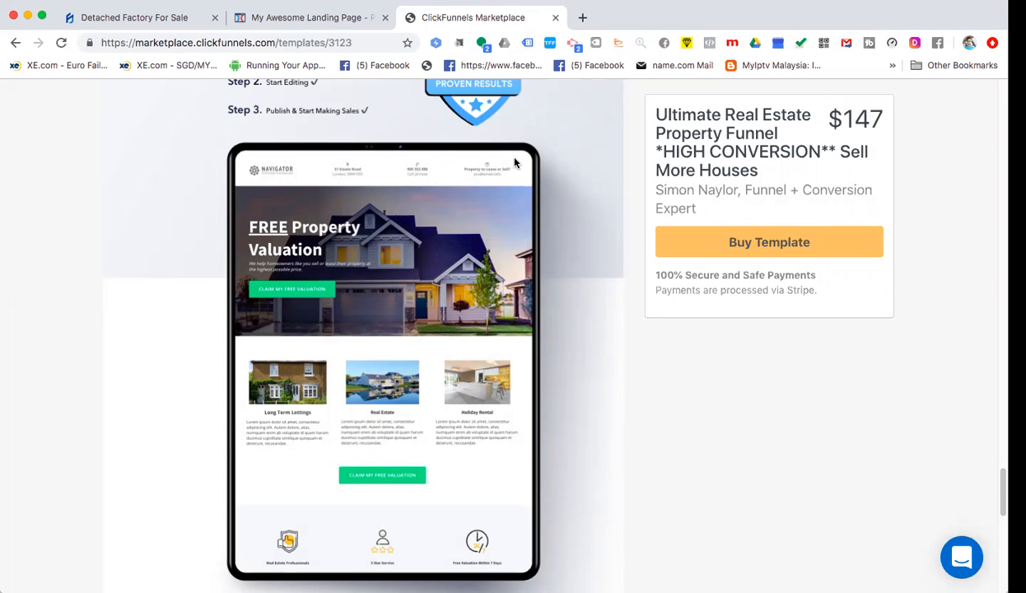
{"action": "left_click", "coordinate": [334, 15]}
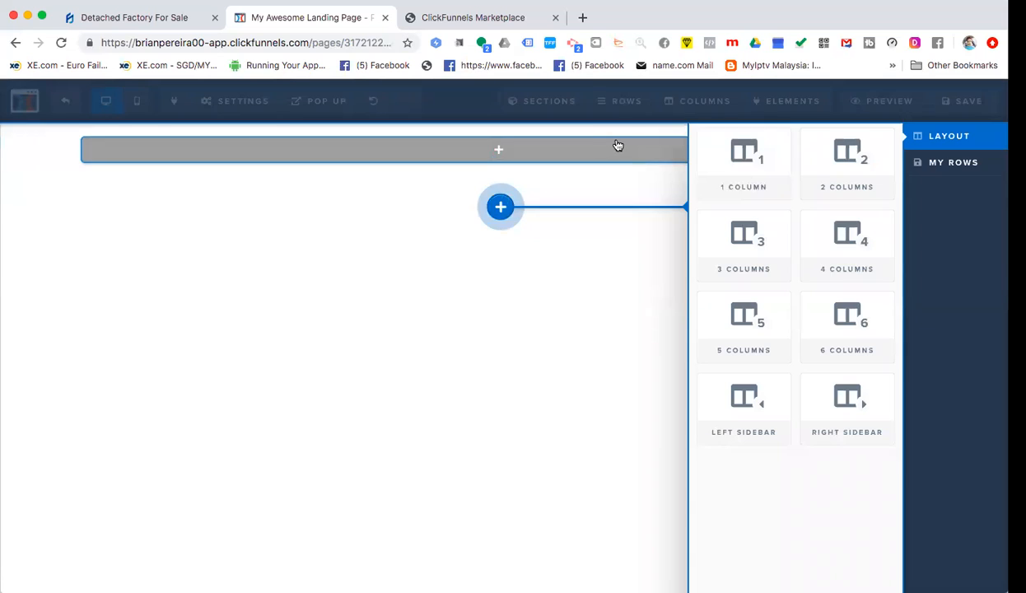
{"action": "left_click", "coordinate": [840, 236]}
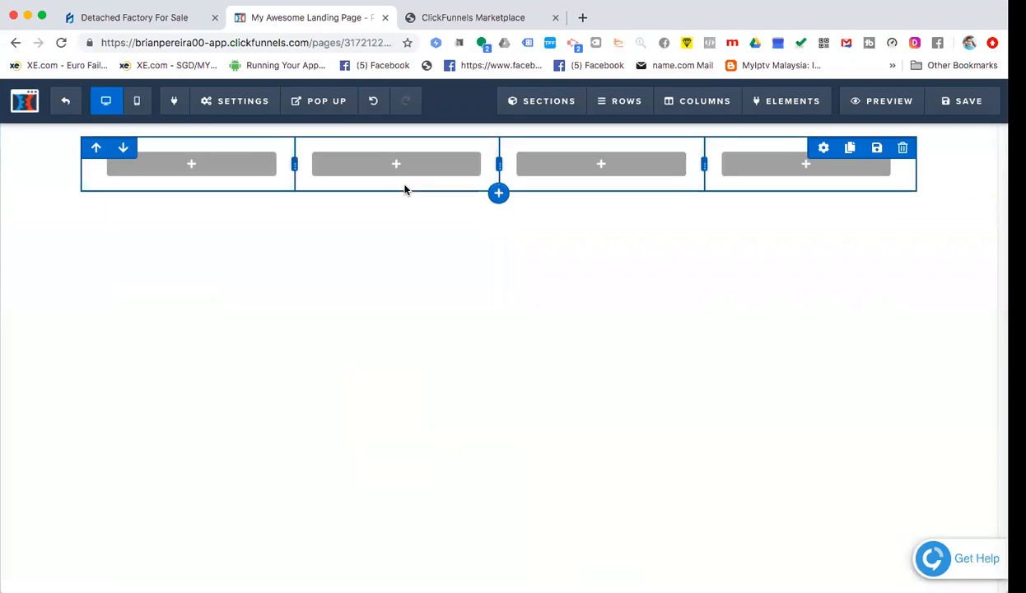
- Add an Image element with a Demo Image placeholder to the first column
{"action": "left_click", "coordinate": [185, 171]}
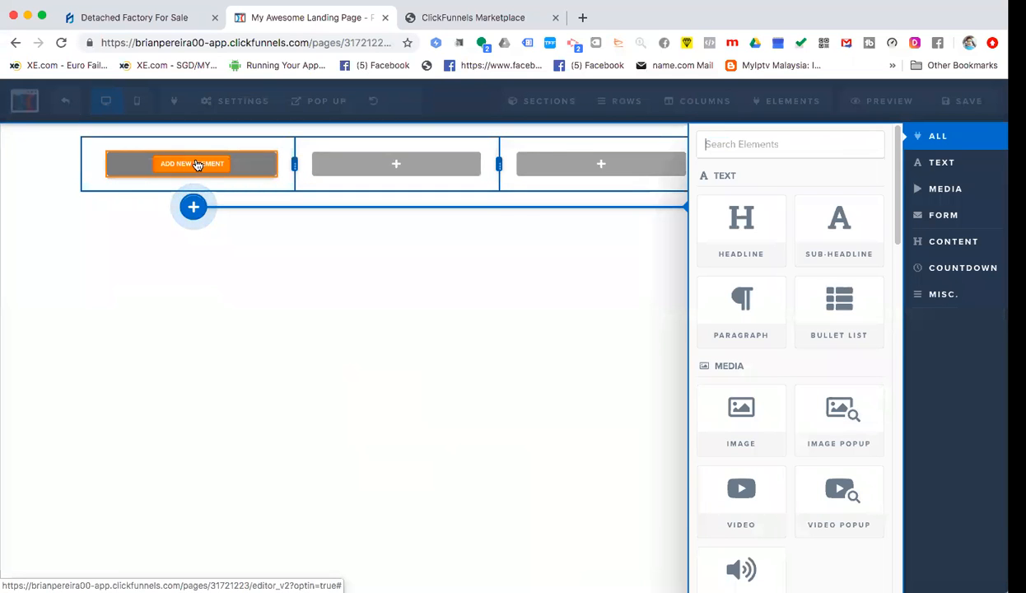
{"action": "left_click", "coordinate": [776, 238]}
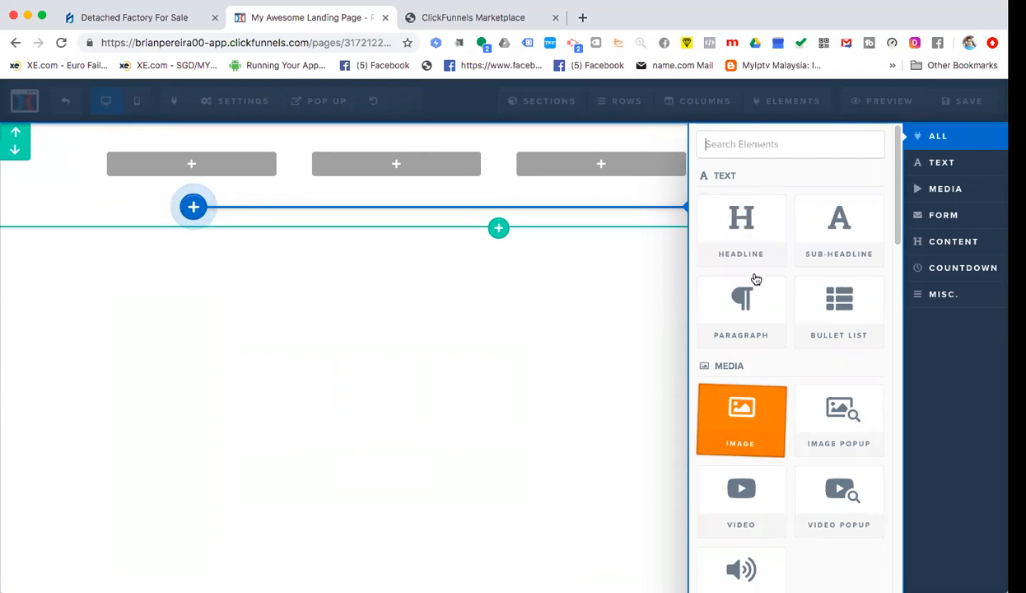
{"action": "left_click", "coordinate": [188, 281]}
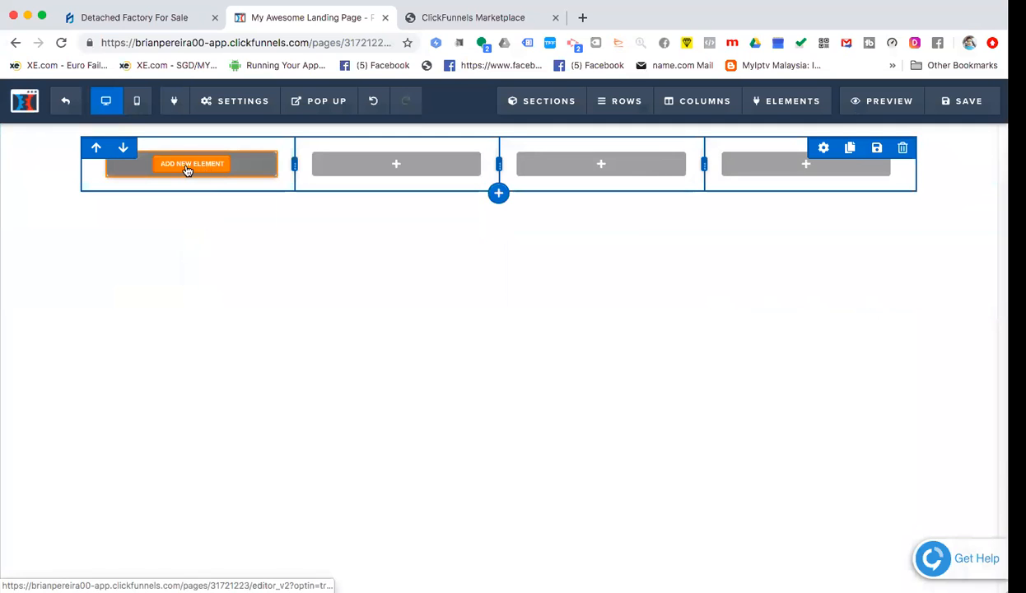
{"action": "left_click", "coordinate": [188, 168]}
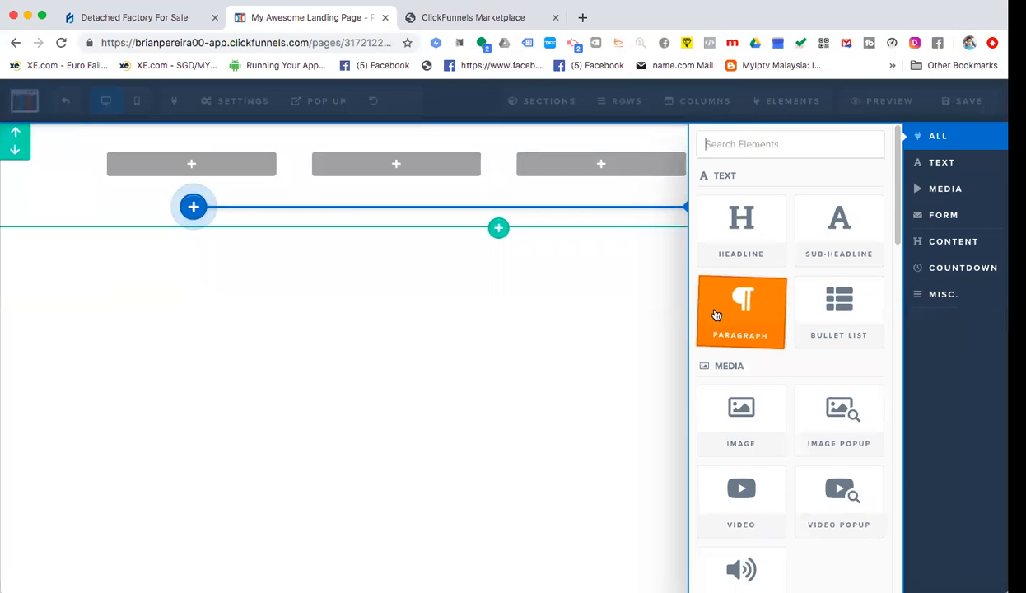
{"action": "scroll", "coordinate": [798, 370], "scroll_direction": "down", "scroll_amount": 2}
{"action": "scroll", "coordinate": [798, 369], "scroll_direction": "up", "scroll_amount": 2}
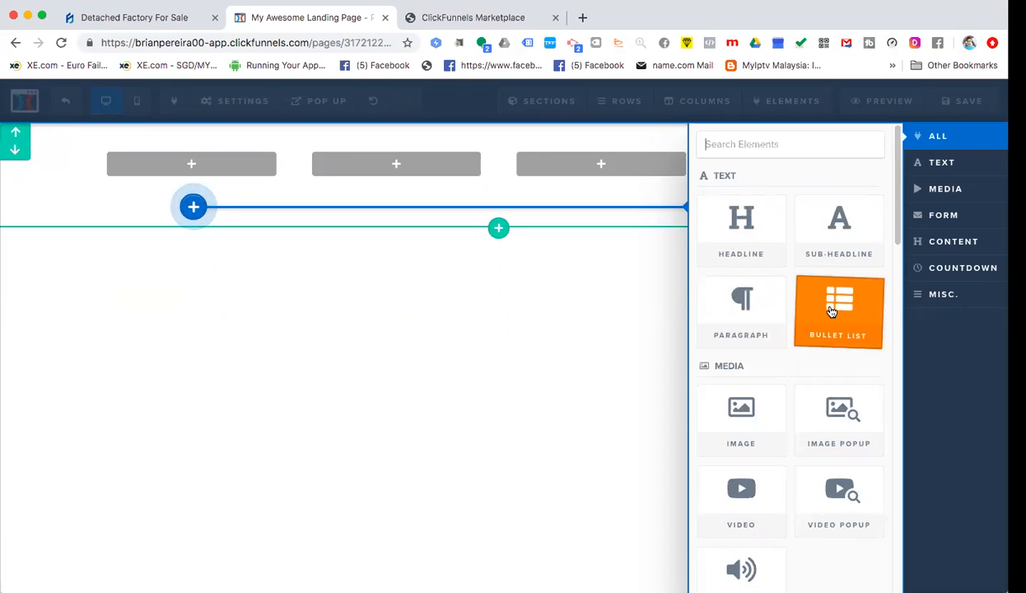
{"action": "scroll", "coordinate": [729, 404], "scroll_direction": "down", "scroll_amount": 3}
{"action": "scroll", "coordinate": [736, 387], "scroll_direction": "up", "scroll_amount": 3}
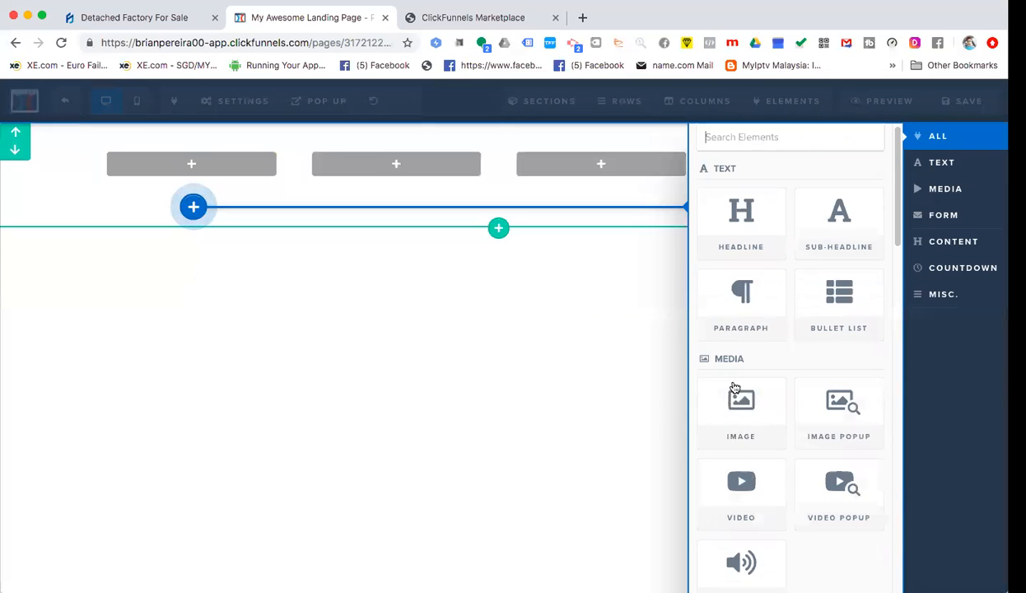
{"action": "scroll", "coordinate": [815, 445], "scroll_direction": "down", "scroll_amount": 1}
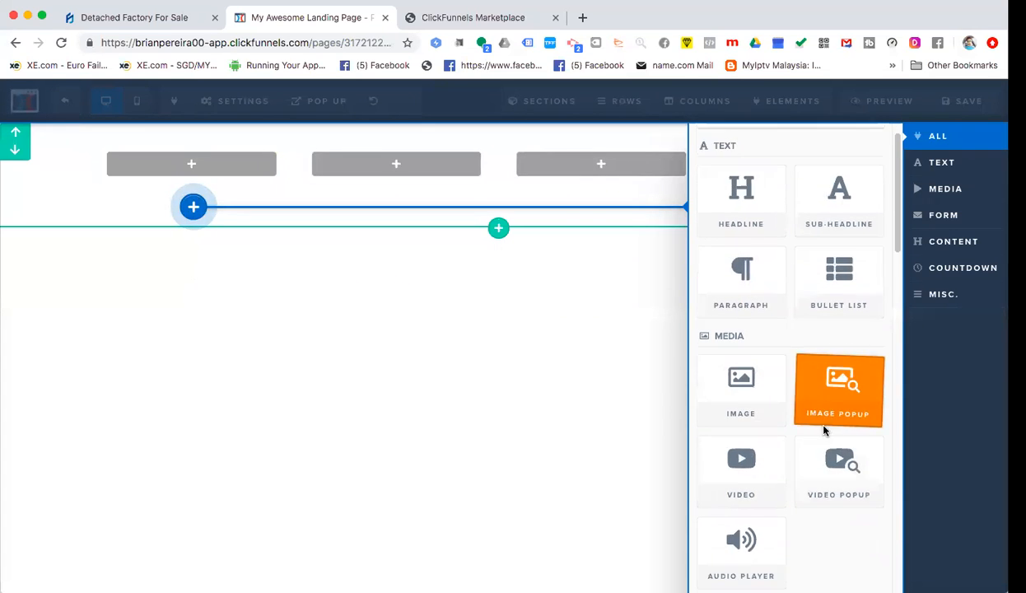
{"action": "scroll", "coordinate": [823, 430], "scroll_direction": "down", "scroll_amount": 1}
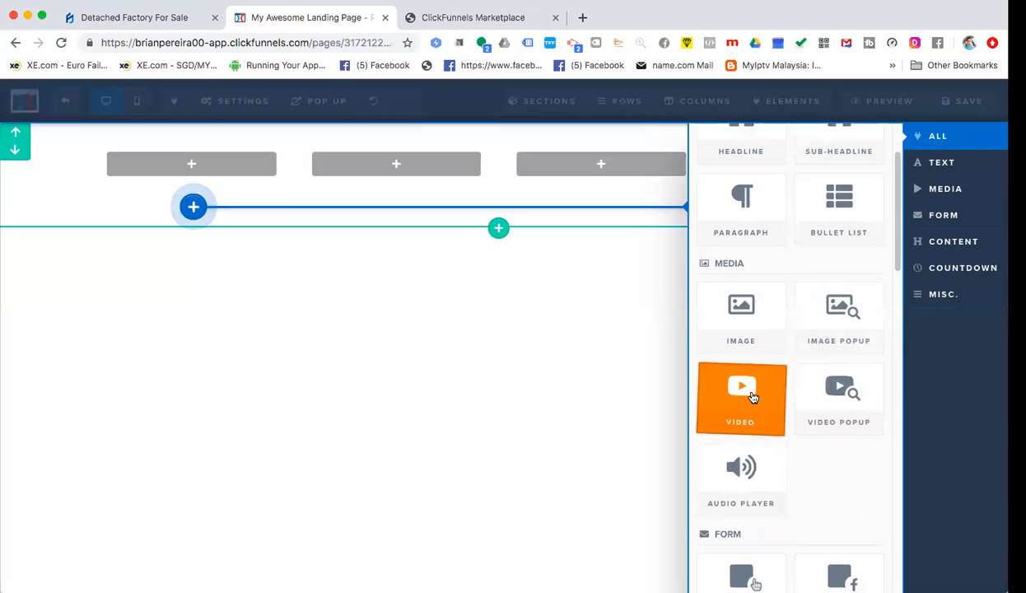
{"action": "scroll", "coordinate": [752, 397], "scroll_direction": "down", "scroll_amount": 3}
{"action": "scroll", "coordinate": [751, 398], "scroll_direction": "up", "scroll_amount": 5}
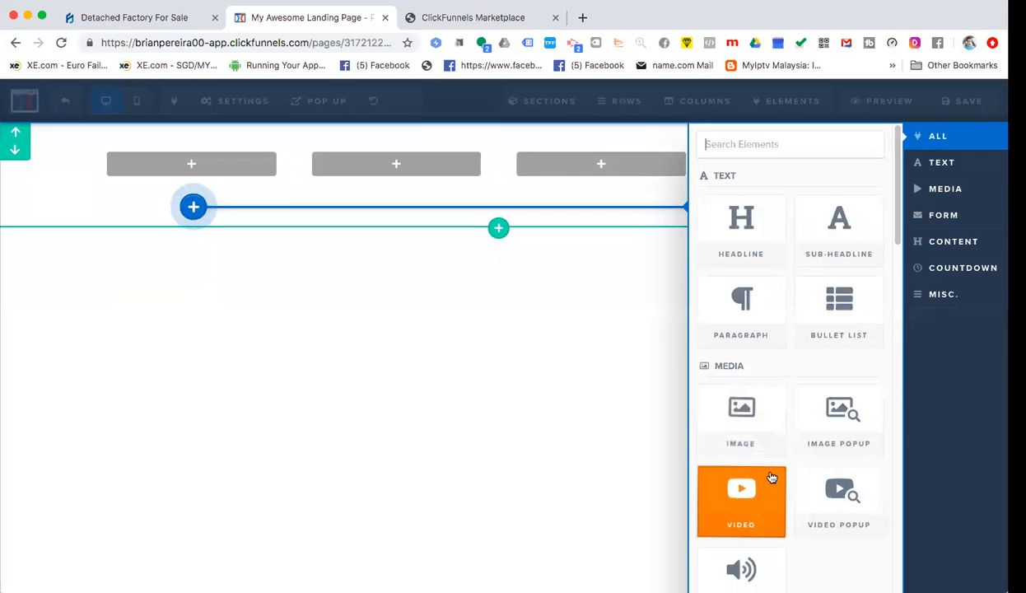
{"action": "scroll", "coordinate": [766, 473], "scroll_direction": "down", "scroll_amount": 3}
{"action": "scroll", "coordinate": [760, 395], "scroll_direction": "up", "scroll_amount": 3}
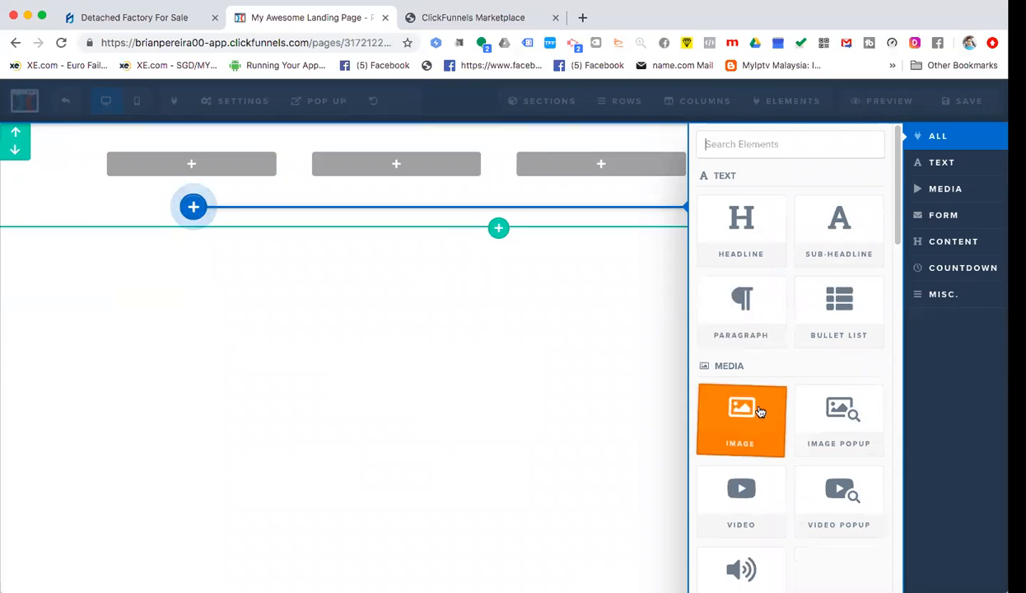
{"action": "left_click", "coordinate": [716, 403]}
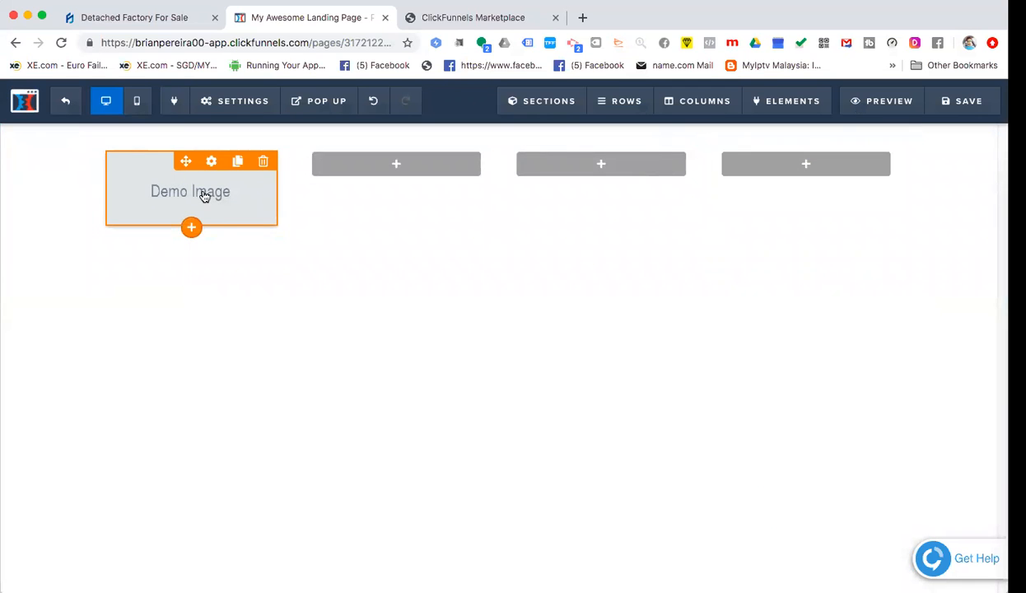
- Upload home-146585_960_720.png from Downloads as the first column's image
{"action": "left_click", "coordinate": [204, 195]}
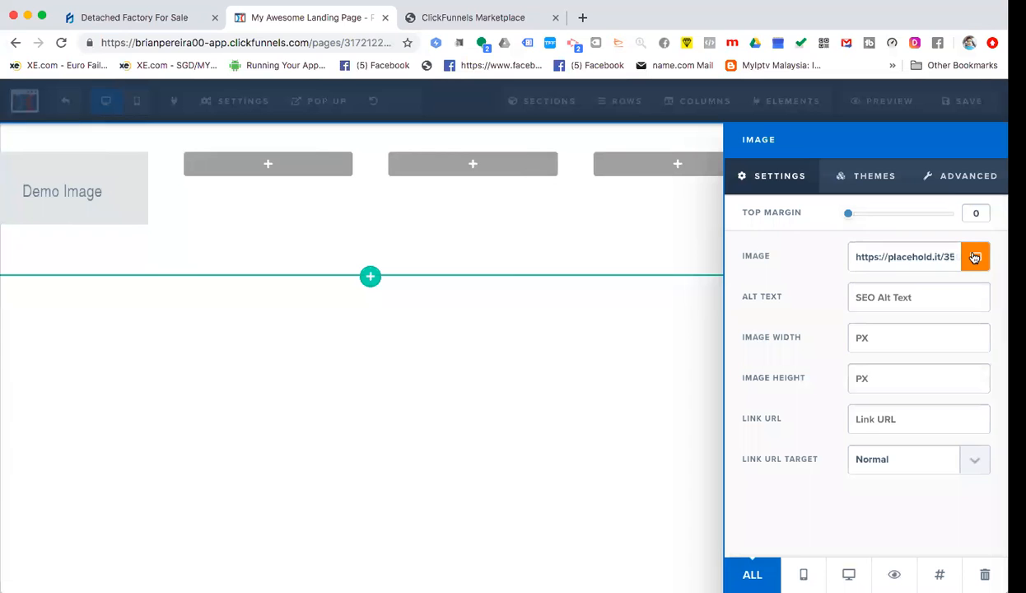
{"action": "left_click", "coordinate": [974, 259]}
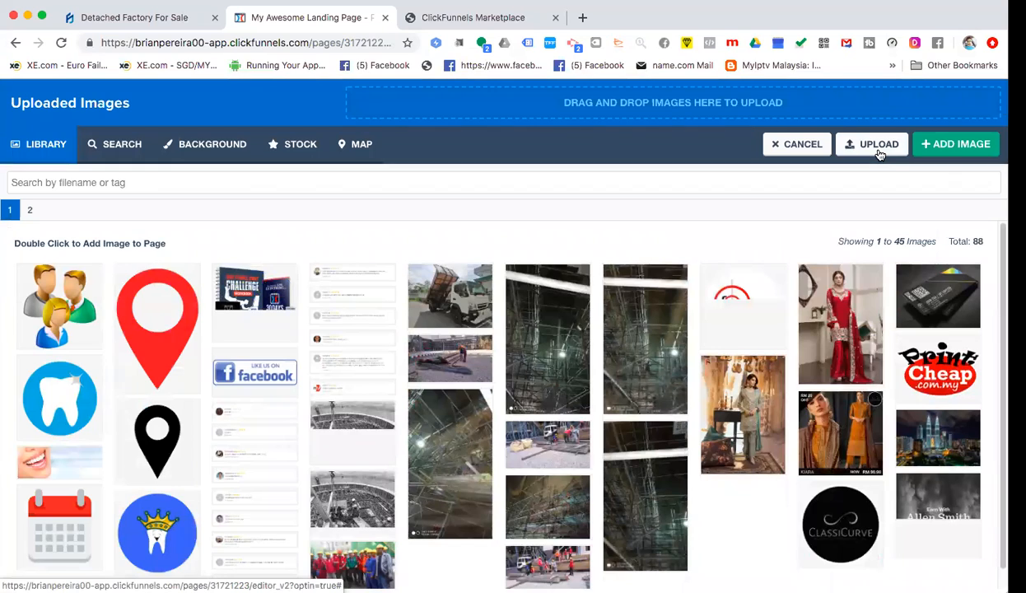
{"action": "left_click", "coordinate": [878, 145]}
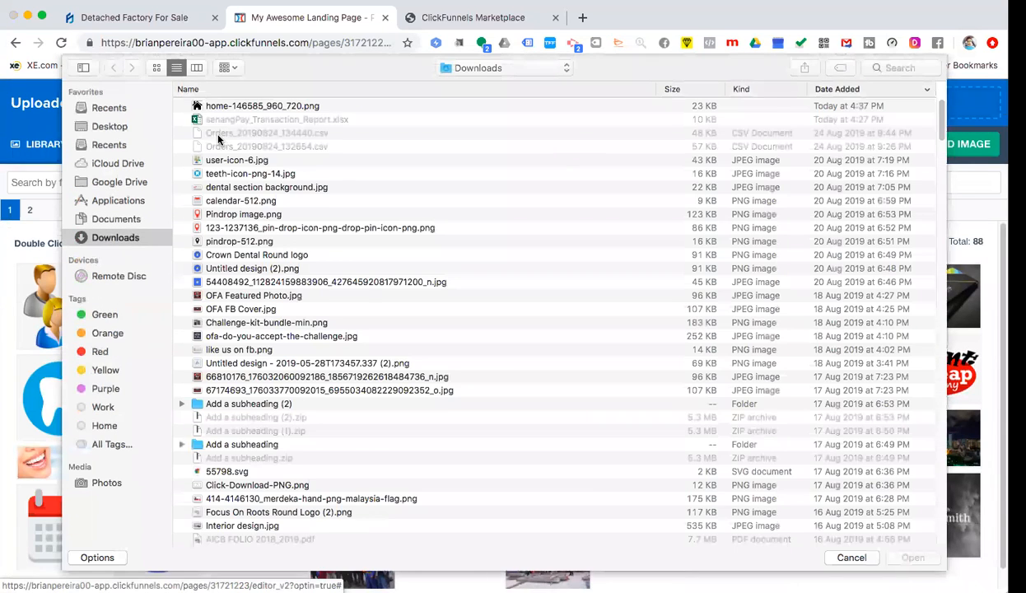
{"action": "left_click", "coordinate": [211, 107]}
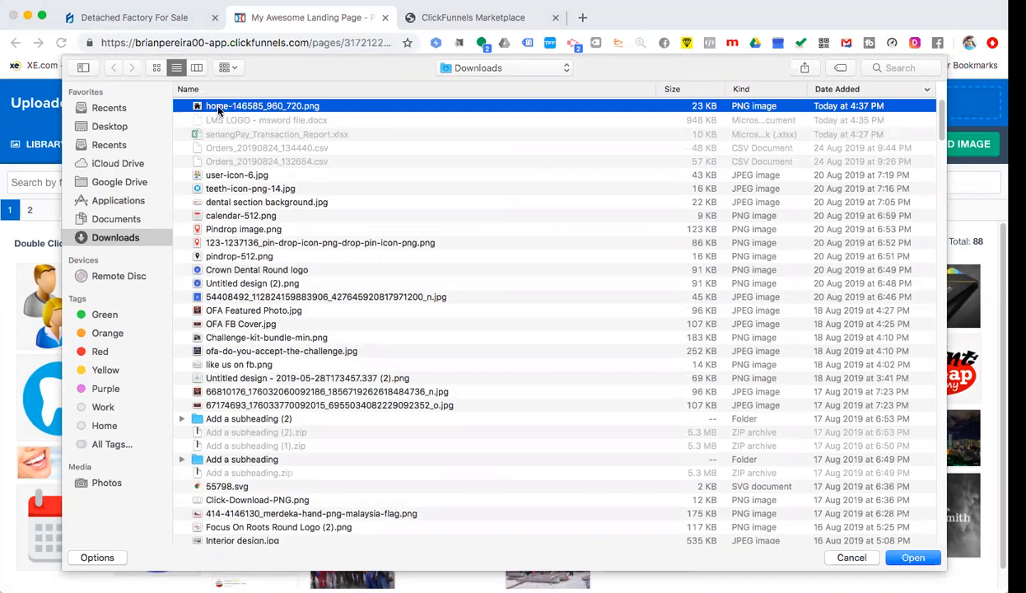
{"action": "left_click", "coordinate": [913, 558]}
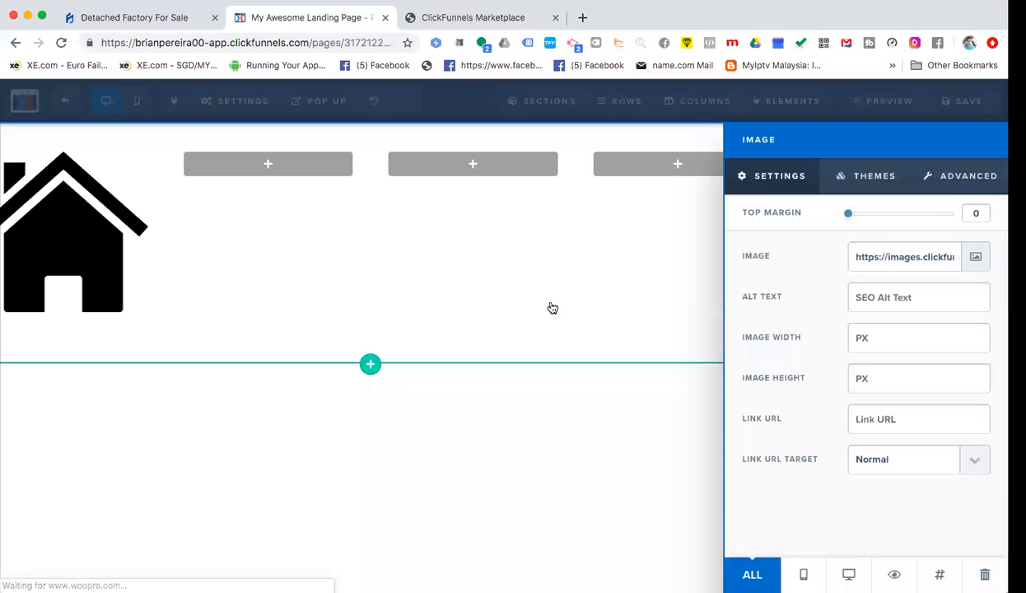
- Set the house image width to 70, then switch to the Marketplace tab
{"action": "left_click", "coordinate": [455, 475]}
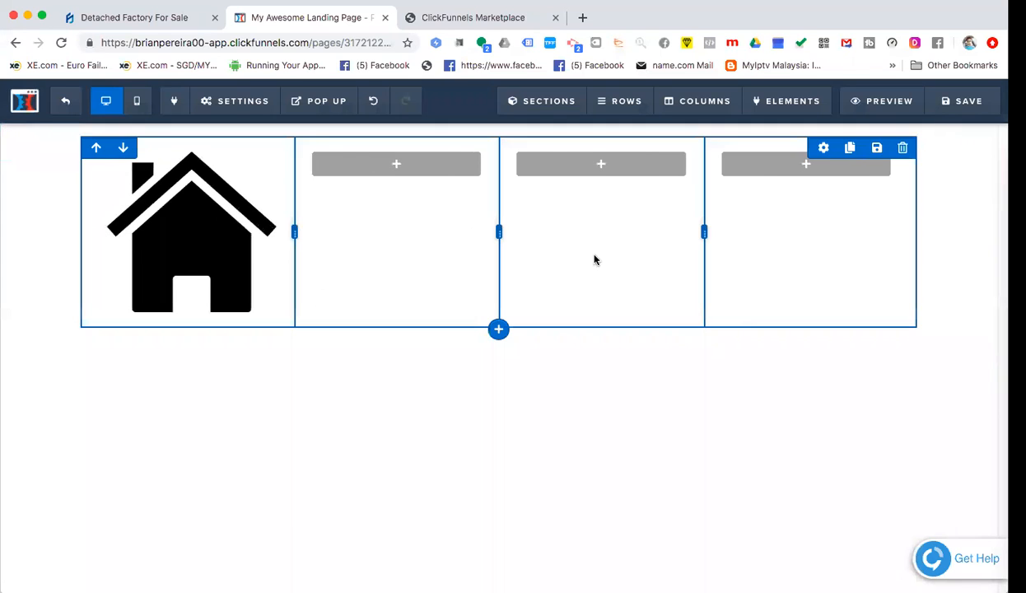
{"action": "left_click", "coordinate": [198, 242]}
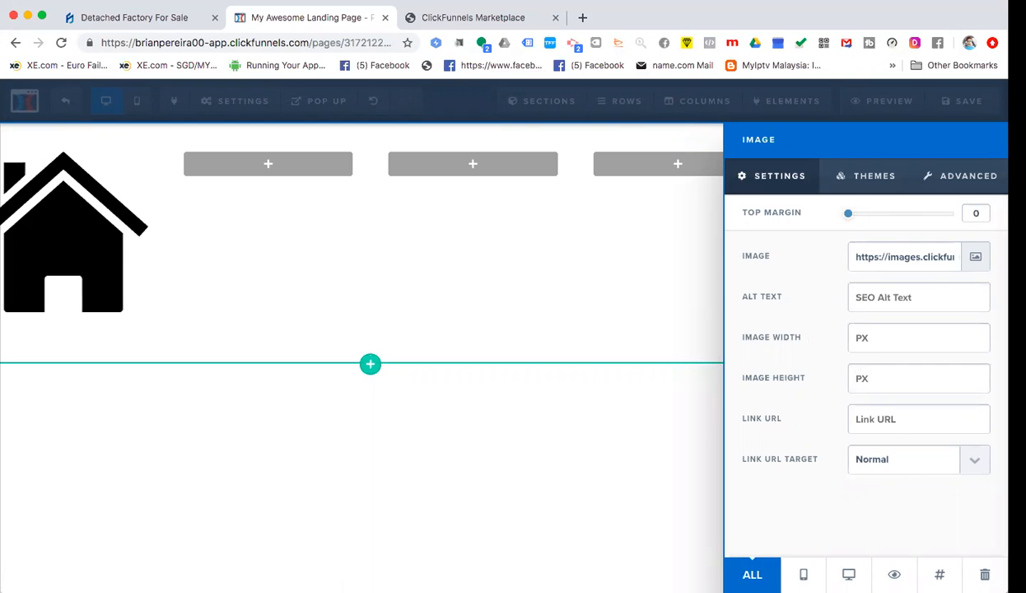
{"action": "left_click", "coordinate": [856, 338]}
{"action": "type", "text": "150"}
{"action": "key", "text": "super+a"}
{"action": "type", "text": "100"}
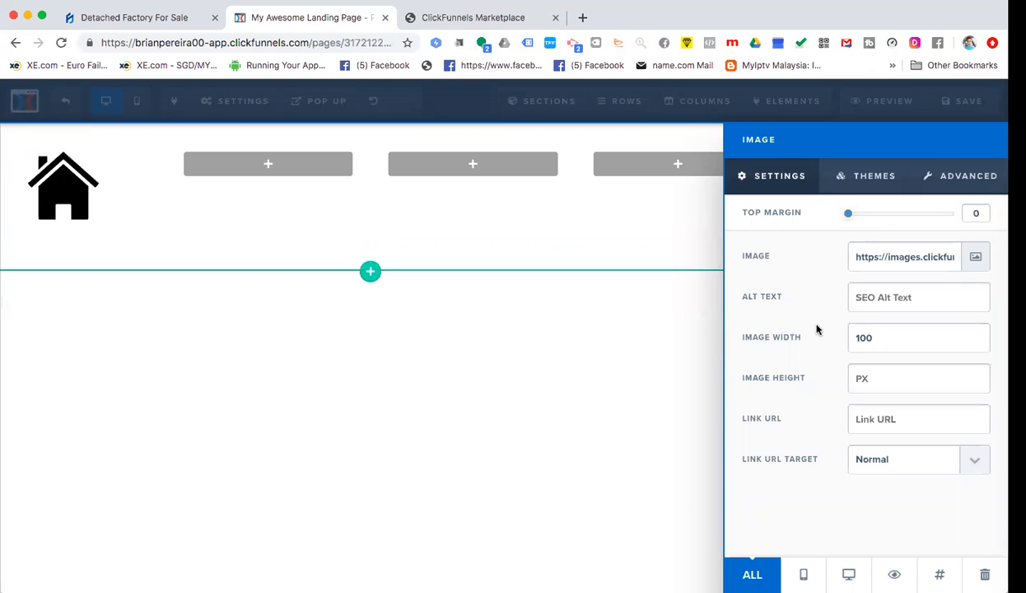
{"action": "left_click_drag", "start_coordinate": [878, 341], "coordinate": [832, 328]}
{"action": "type", "text": "70"}
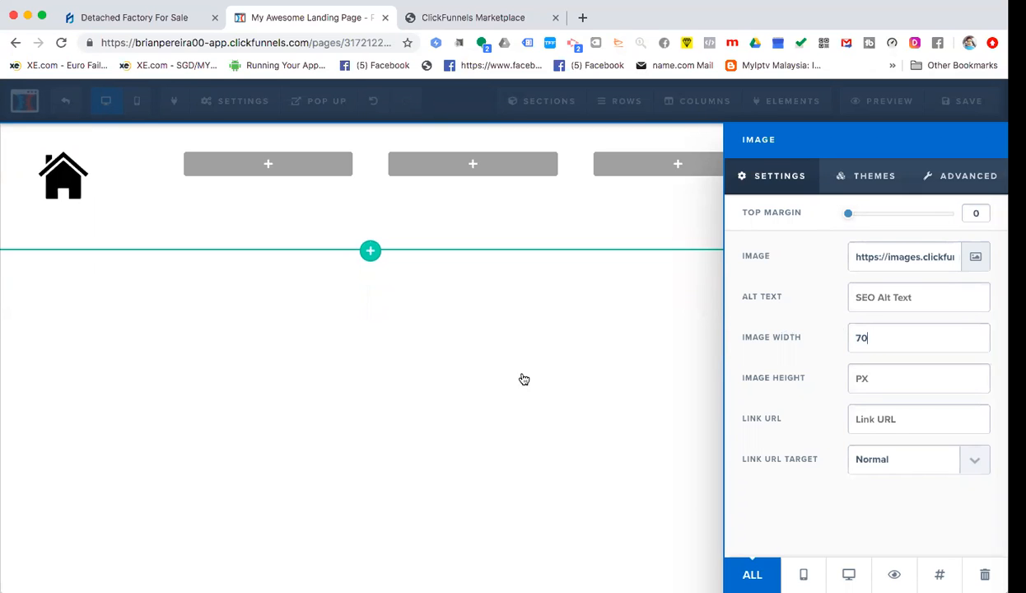
{"action": "left_click", "coordinate": [215, 181]}
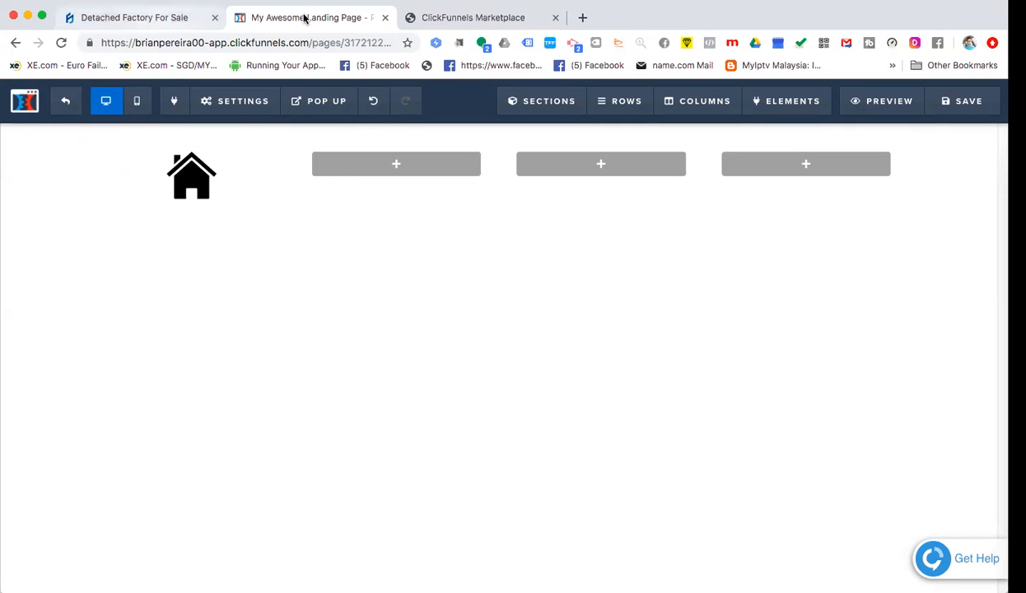
{"action": "key", "text": "ctrl+shift+Tab"}
{"action": "key", "text": "ctrl+shift+Tab"}
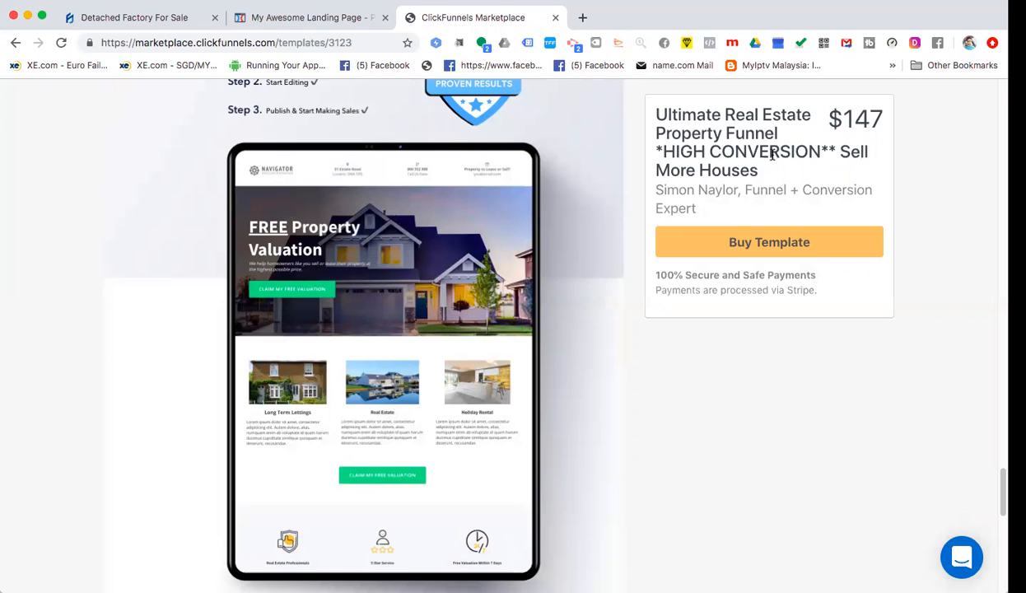
- Highlight the $147 price of the real estate funnel template
{"action": "left_click_drag", "start_coordinate": [885, 121], "coordinate": [842, 120]}
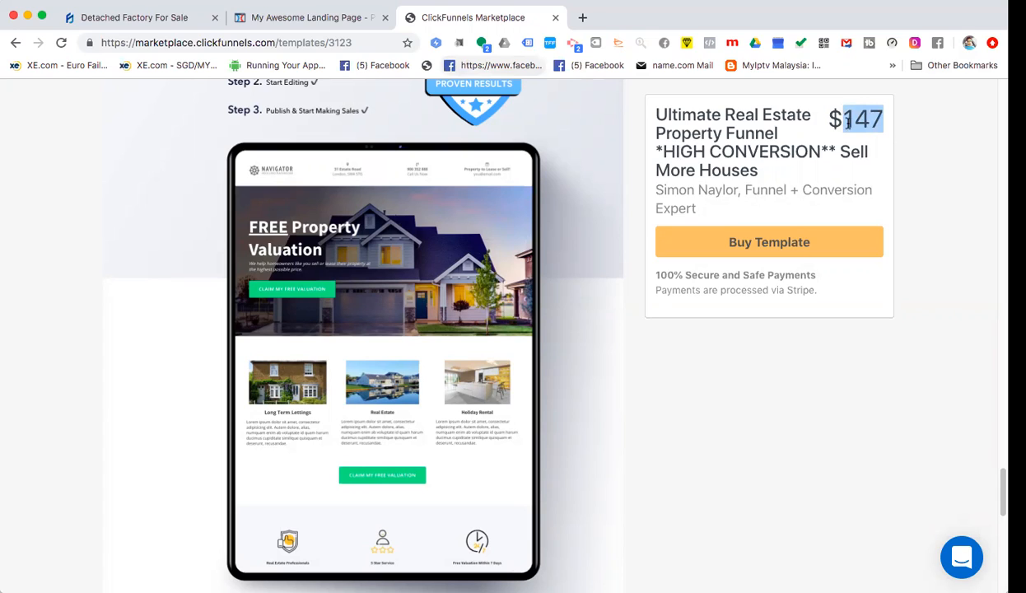
{"action": "left_click", "coordinate": [834, 120]}
{"action": "left_click_drag", "start_coordinate": [831, 120], "coordinate": [880, 120]}
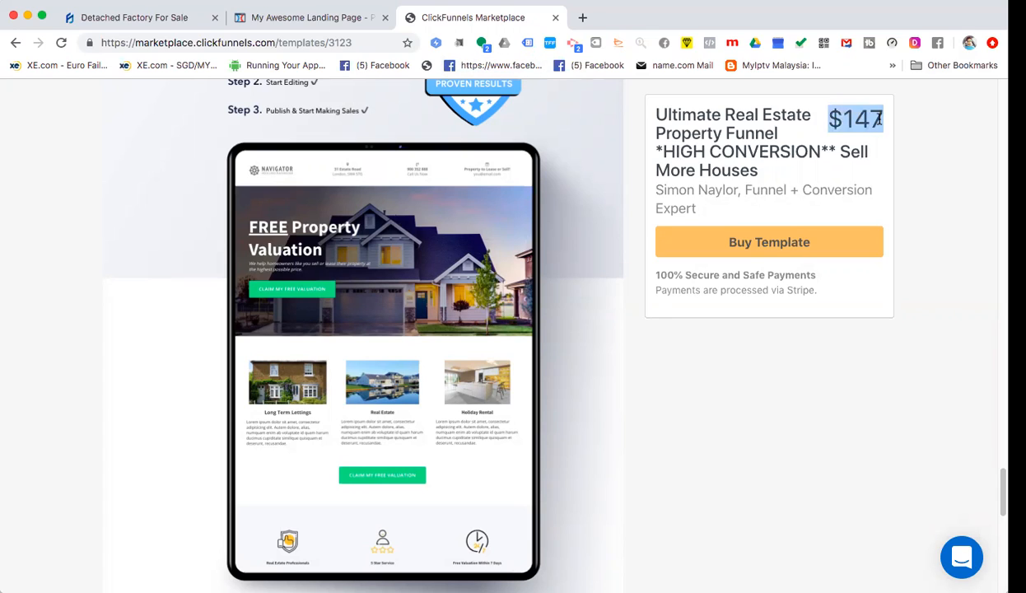
{"action": "left_click", "coordinate": [421, 244]}
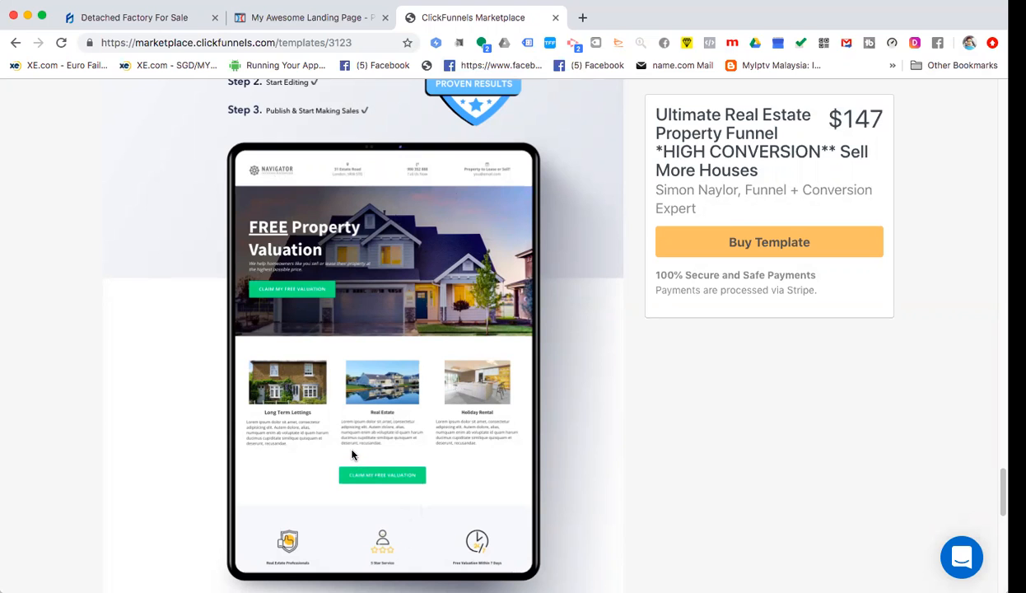
- Scroll the template page to the 'Step 1: Sales Page & Website Replacer' preview
{"action": "scroll", "coordinate": [352, 443], "scroll_direction": "down", "scroll_amount": 3}
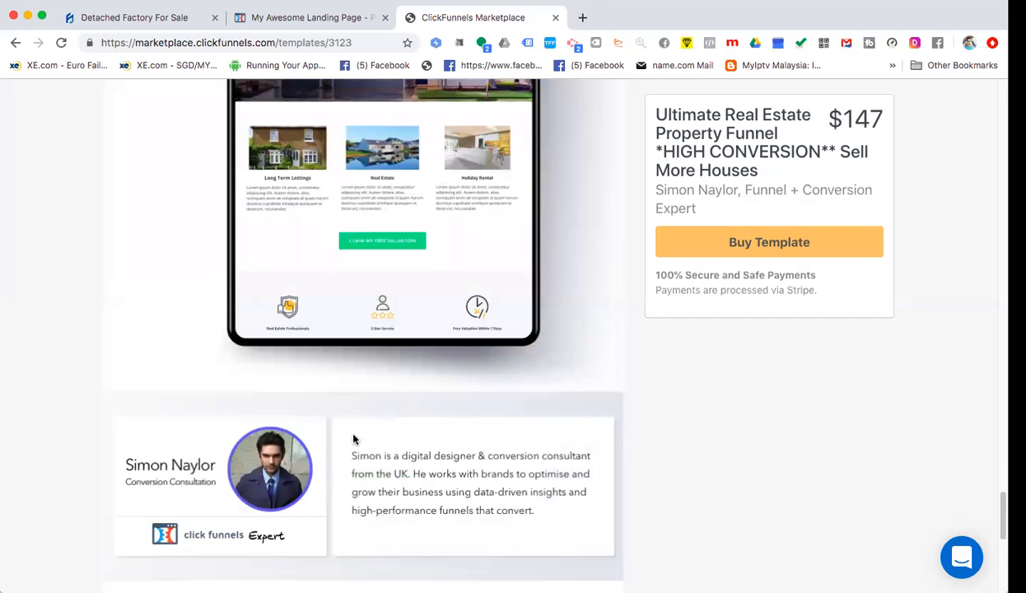
{"action": "scroll", "coordinate": [352, 441], "scroll_direction": "up", "scroll_amount": 12}
{"action": "scroll", "coordinate": [353, 439], "scroll_direction": "up", "scroll_amount": 10}
{"action": "scroll", "coordinate": [353, 439], "scroll_direction": "down", "scroll_amount": 3}
{"action": "scroll", "coordinate": [353, 439], "scroll_direction": "up", "scroll_amount": 3}
{"action": "scroll", "coordinate": [352, 439], "scroll_direction": "up", "scroll_amount": 3}
{"action": "scroll", "coordinate": [352, 439], "scroll_direction": "down", "scroll_amount": 6}
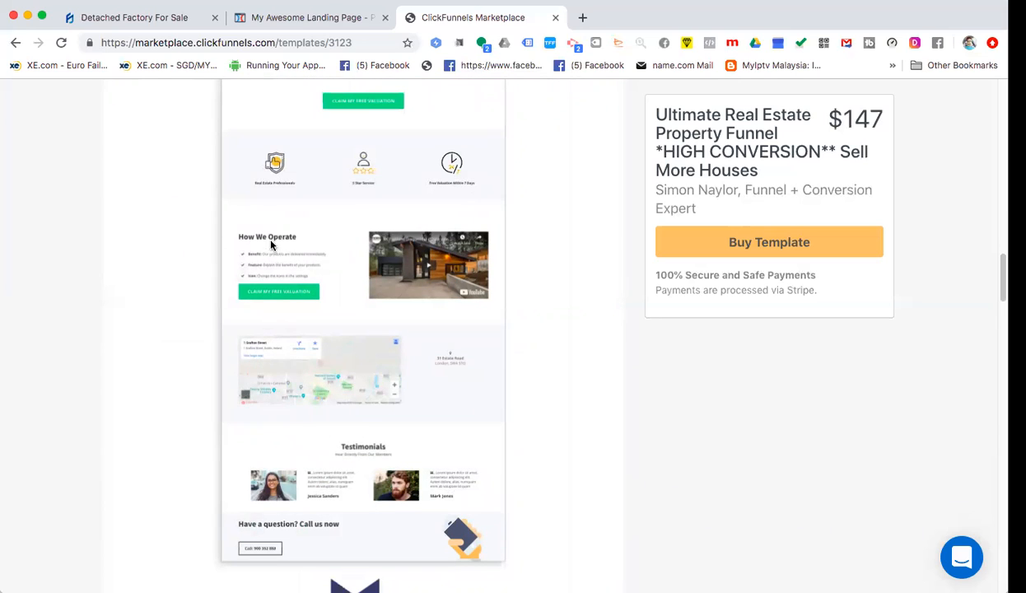
{"action": "scroll", "coordinate": [402, 393], "scroll_direction": "down", "scroll_amount": 1}
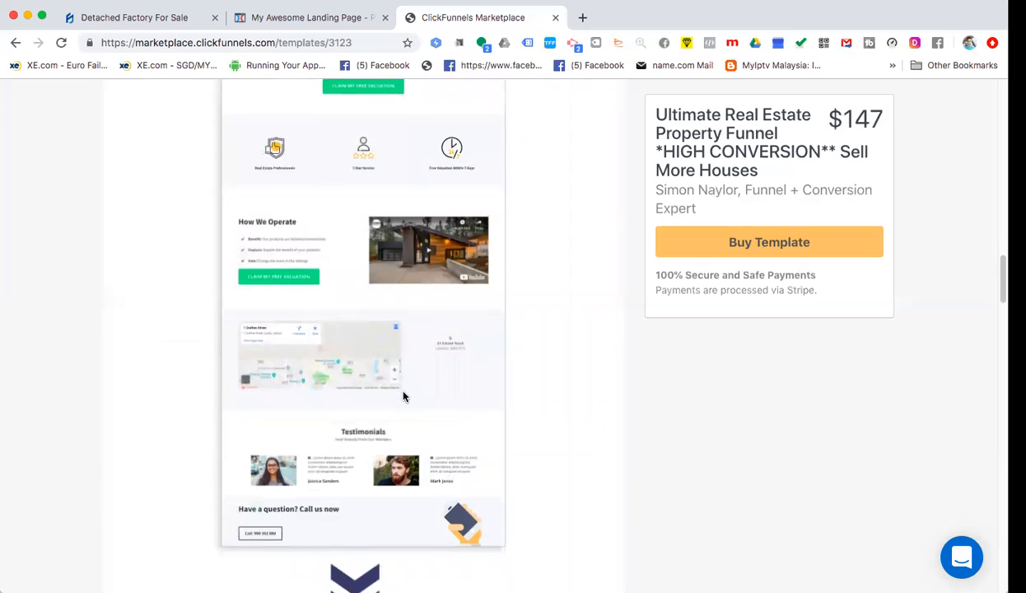
{"action": "scroll", "coordinate": [402, 396], "scroll_direction": "down", "scroll_amount": 2}
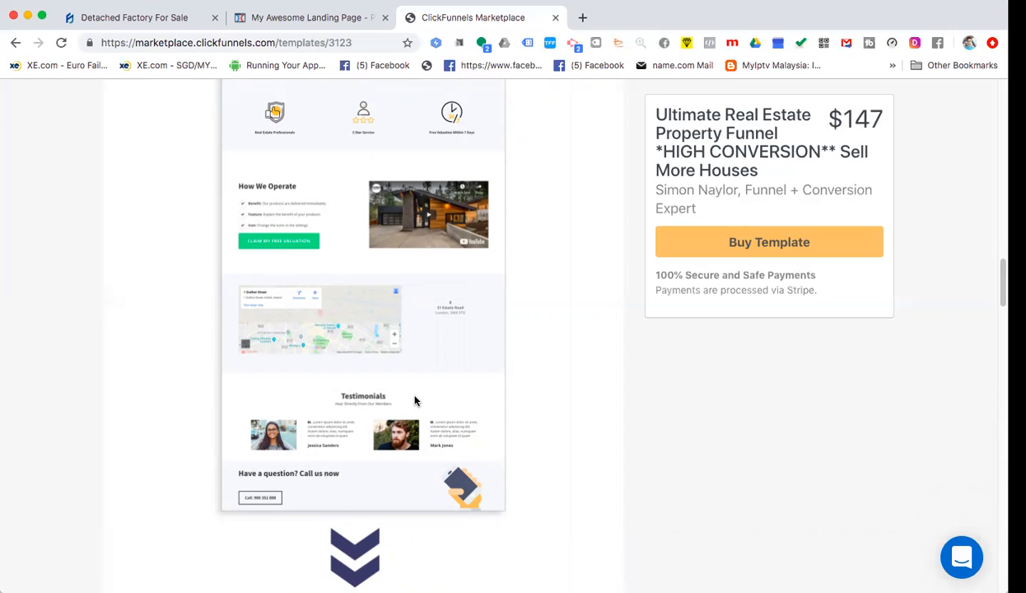
{"action": "scroll", "coordinate": [416, 395], "scroll_direction": "up", "scroll_amount": 1}
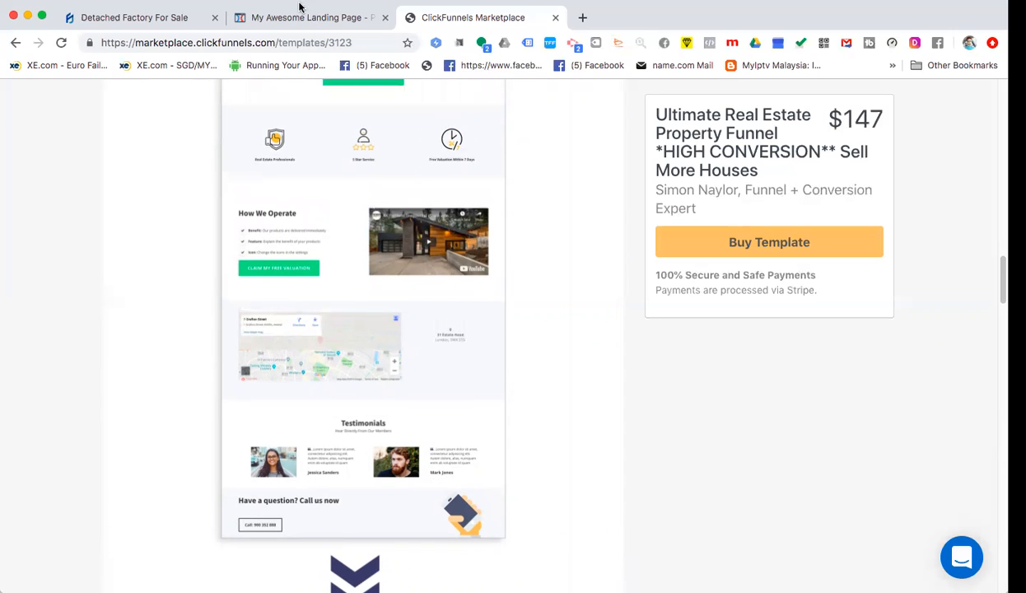
{"action": "scroll", "coordinate": [452, 355], "scroll_direction": "up", "scroll_amount": 6}
{"action": "scroll", "coordinate": [422, 342], "scroll_direction": "down", "scroll_amount": 1}
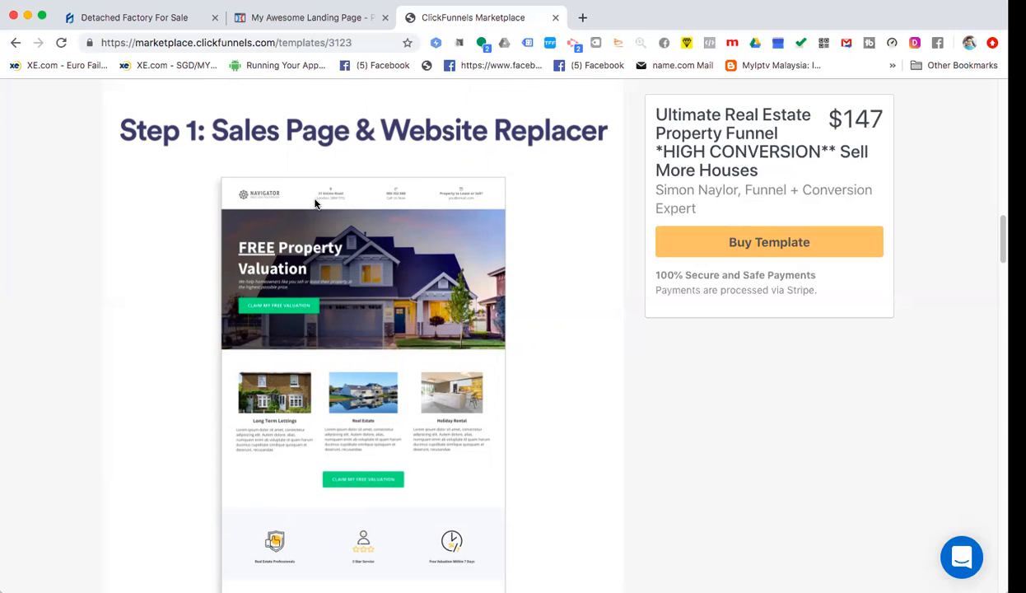
- Insert the red map-pin image from Uploaded Images into the second column
{"action": "left_click", "coordinate": [309, 17]}
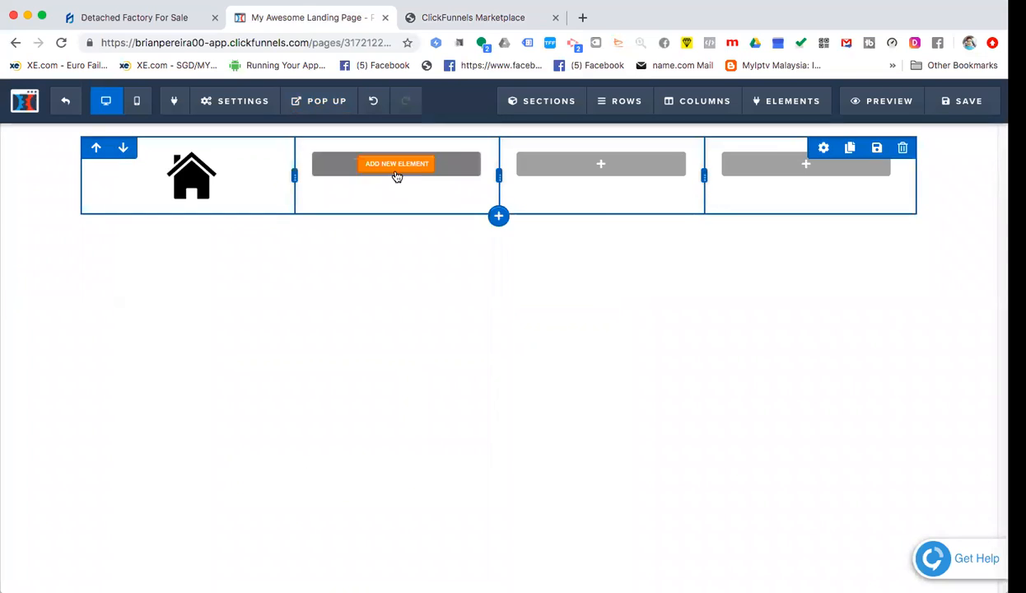
{"action": "left_click", "coordinate": [397, 168]}
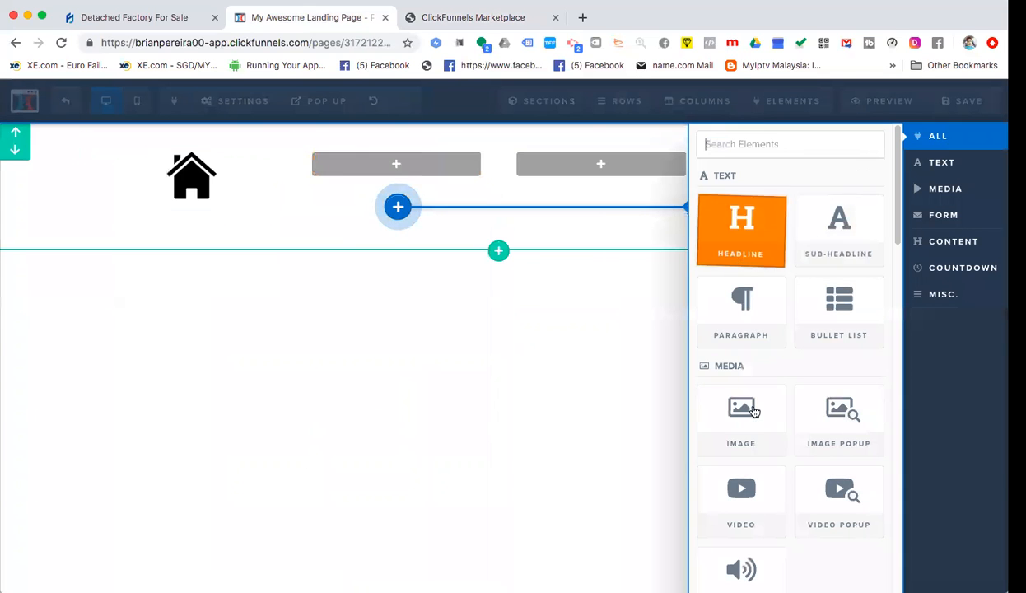
{"action": "left_click", "coordinate": [741, 439]}
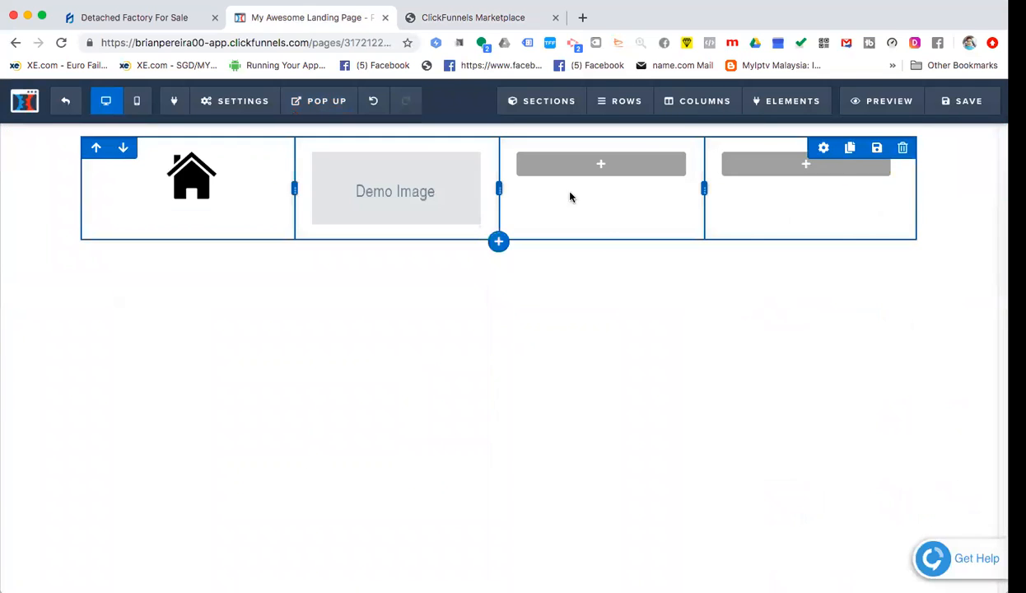
{"action": "left_click", "coordinate": [391, 194]}
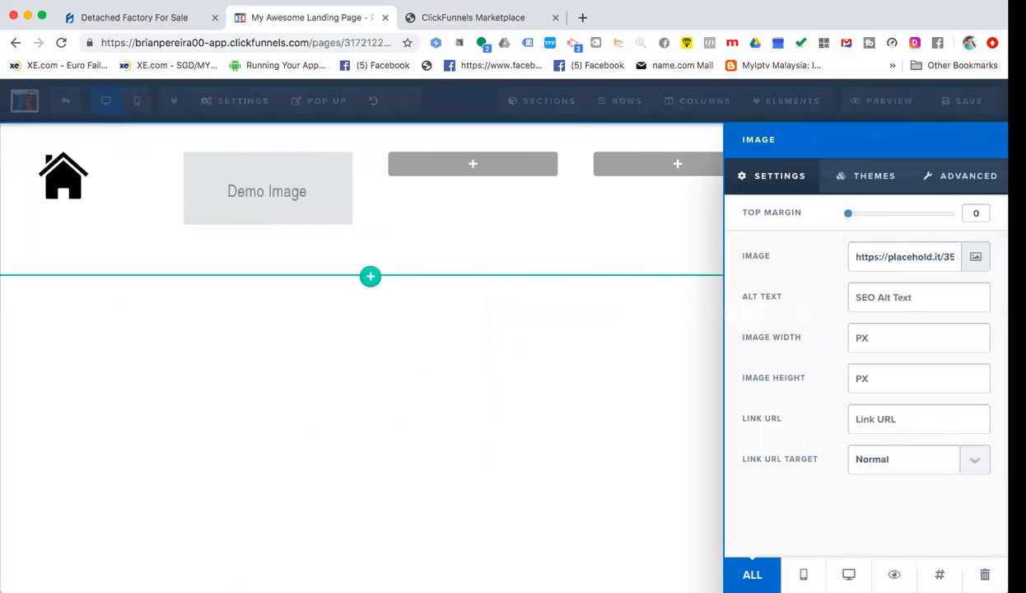
{"action": "left_click", "coordinate": [918, 262]}
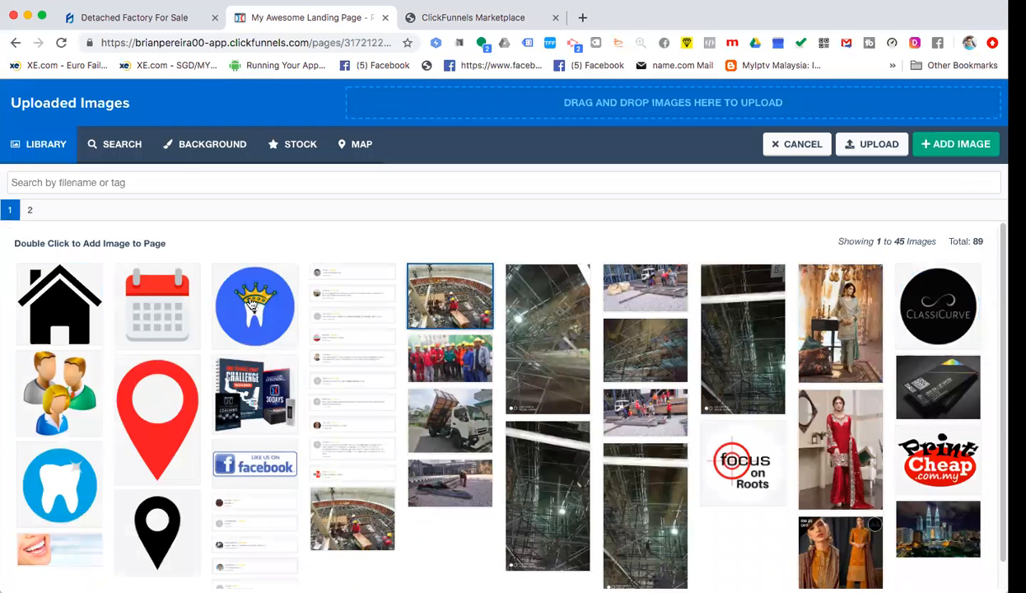
{"action": "left_click", "coordinate": [153, 398]}
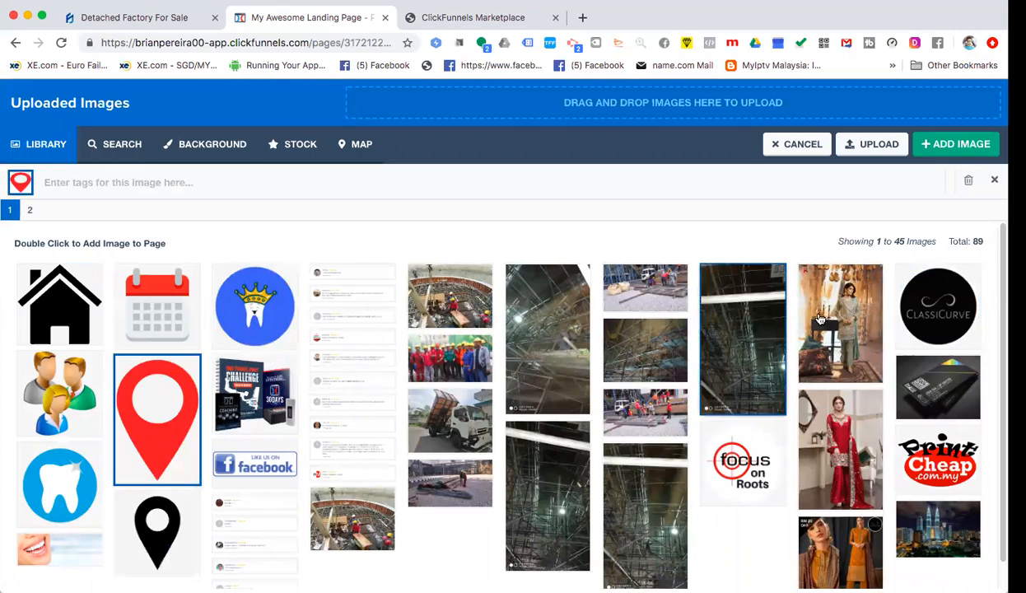
{"action": "left_click", "coordinate": [955, 146]}
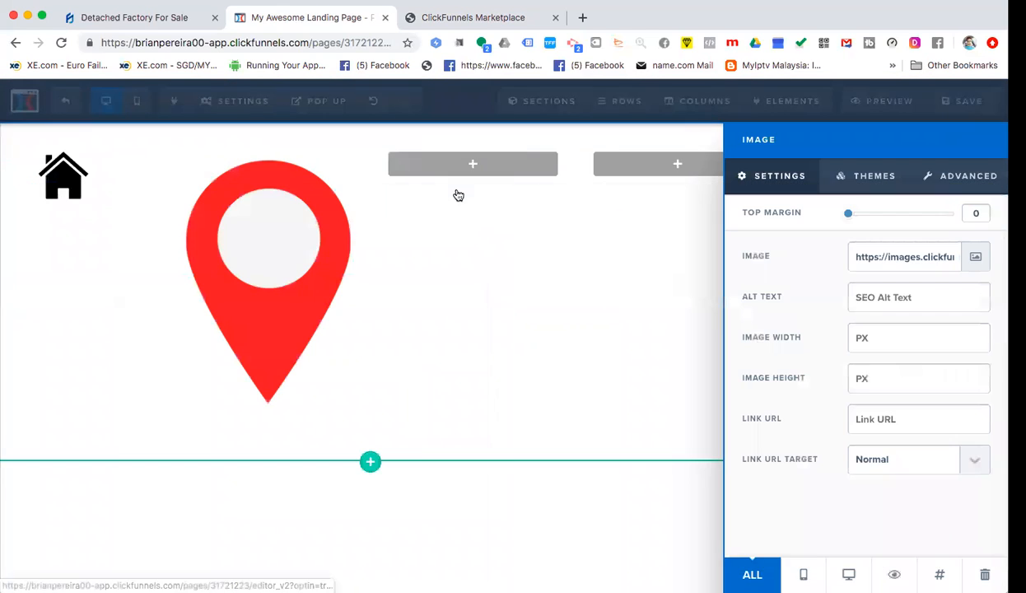
{"action": "left_click", "coordinate": [258, 247]}
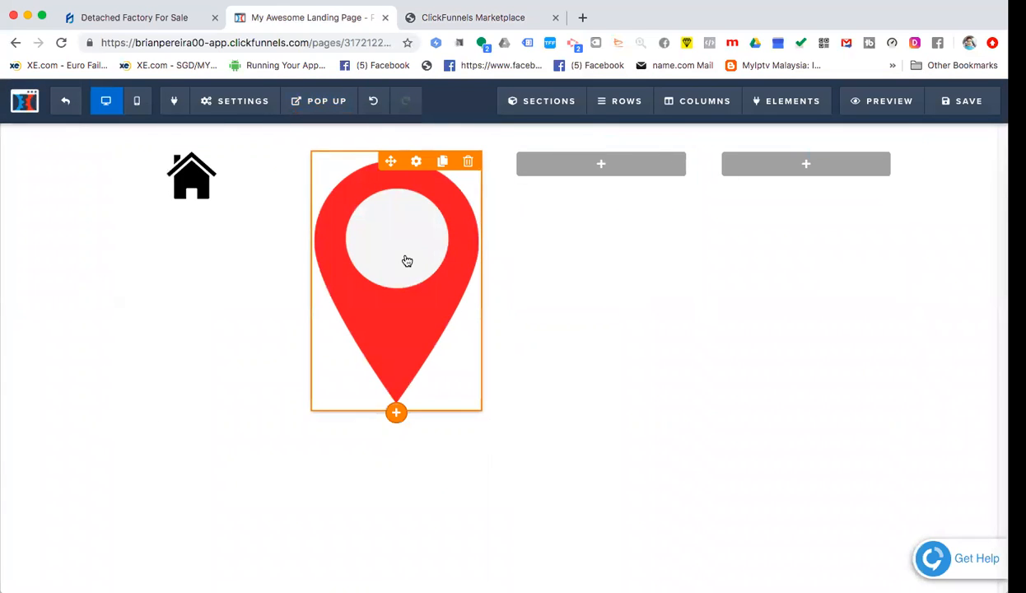
- Set the map pin's image width to 30 pixels
{"action": "left_click", "coordinate": [407, 261]}
{"action": "left_click", "coordinate": [857, 339]}
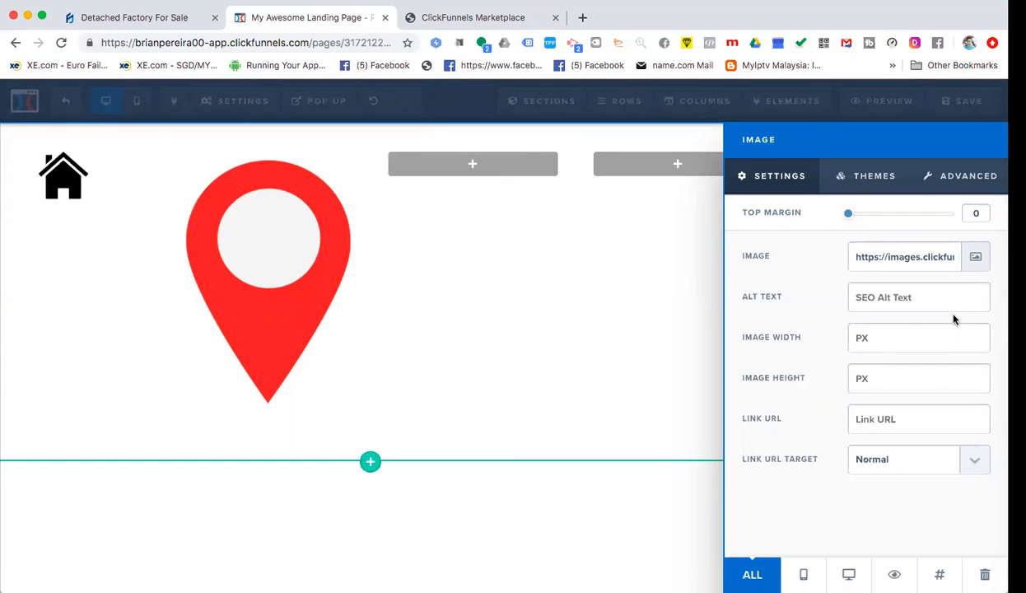
{"action": "type", "text": "100"}
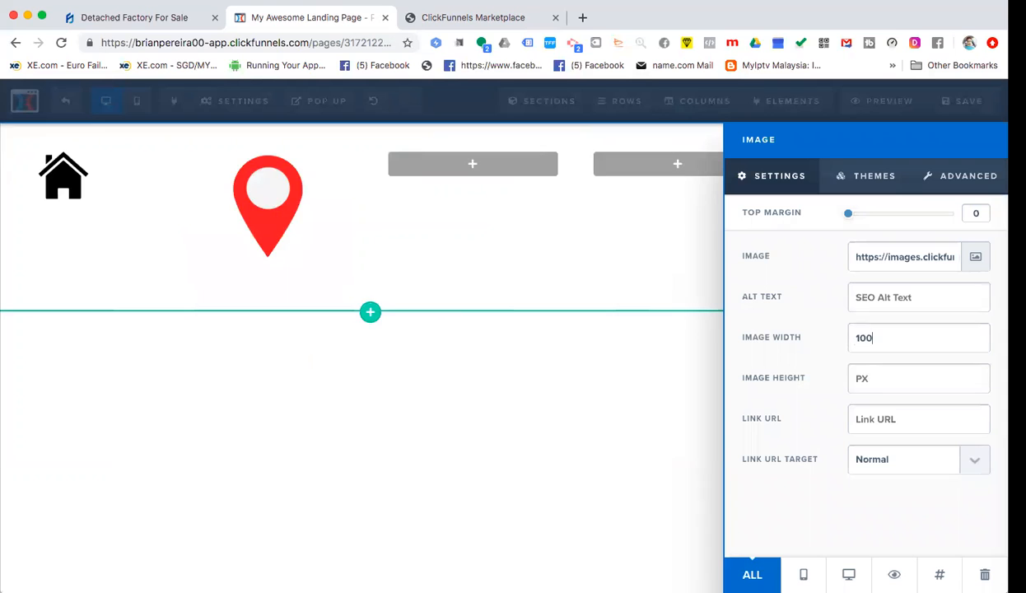
{"action": "key", "text": "BackSpace"}
{"action": "key", "text": "BackSpace"}
{"action": "key", "text": "BackSpace"}
{"action": "type", "text": "30"}
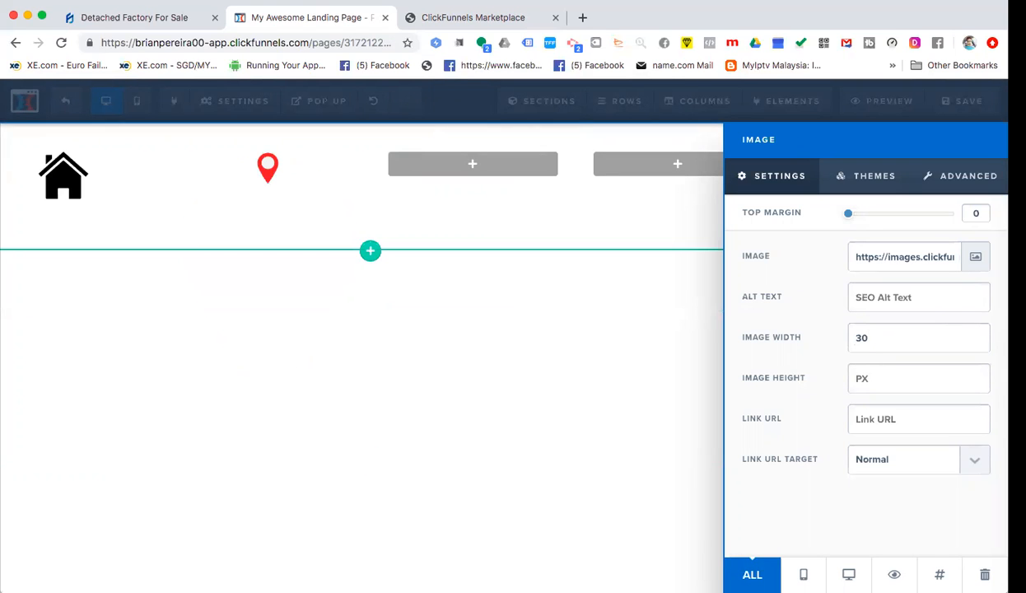
{"action": "left_click_drag", "start_coordinate": [871, 338], "coordinate": [857, 338]}
{"action": "left_click", "coordinate": [298, 172]}
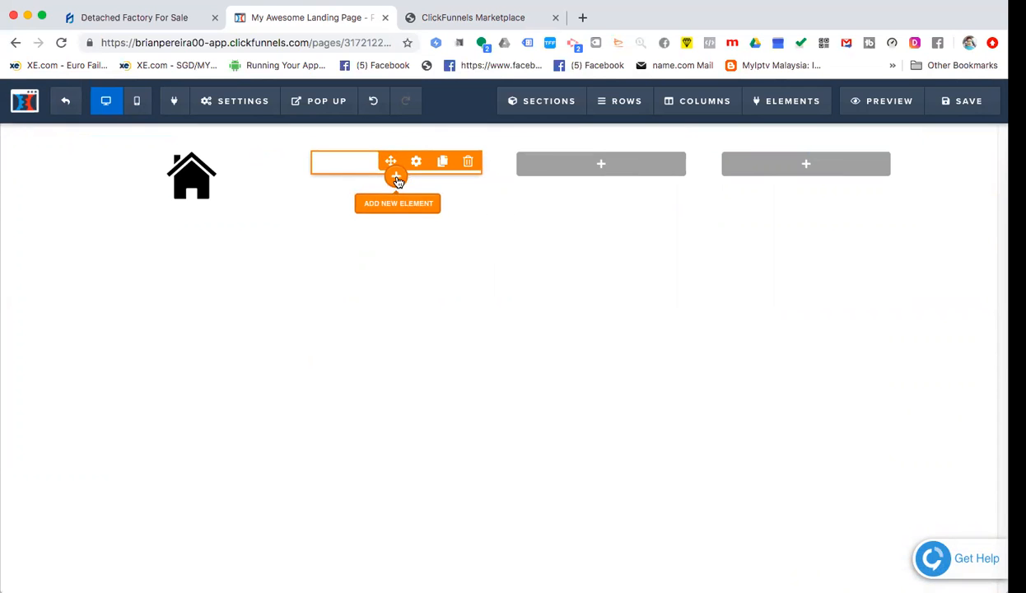
- Add a headline under the map pin and replace its placeholder with the street address
{"action": "left_click", "coordinate": [397, 180]}
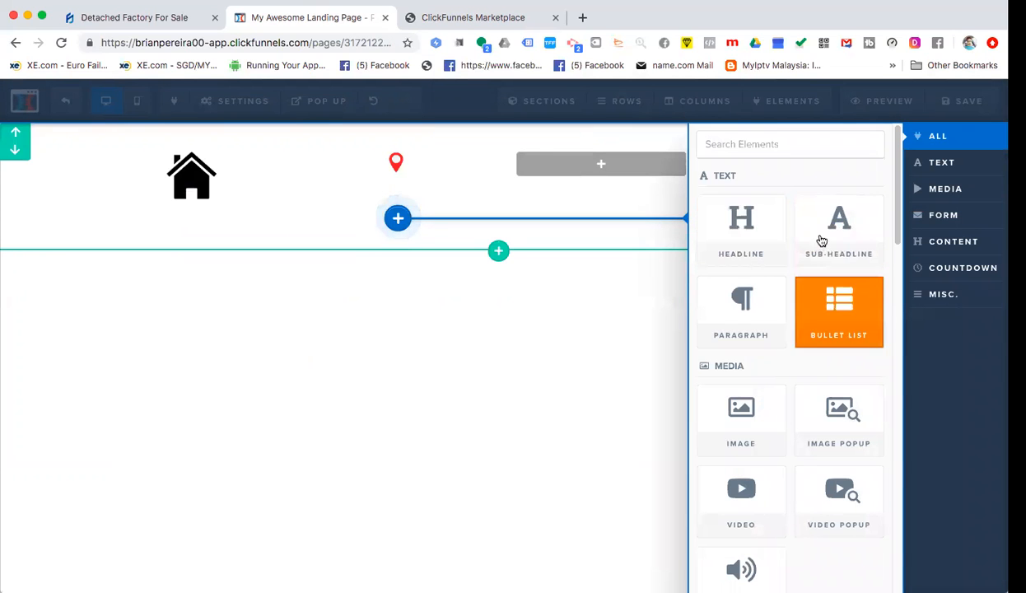
{"action": "left_click", "coordinate": [757, 231]}
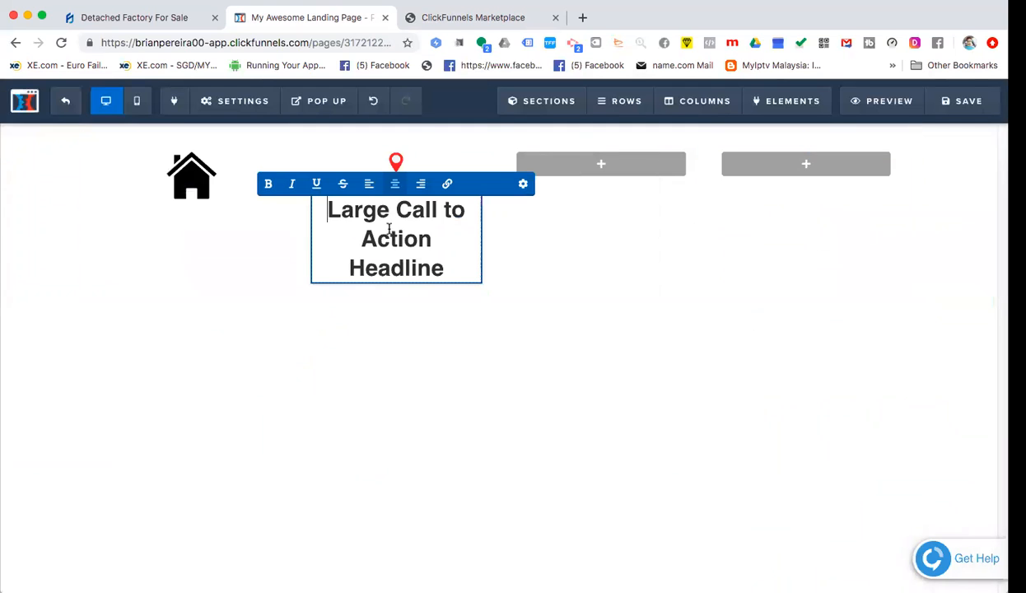
{"action": "triple_click", "coordinate": [404, 237]}
{"action": "left_click", "coordinate": [403, 237]}
{"action": "left_click_drag", "start_coordinate": [449, 267], "coordinate": [320, 211]}
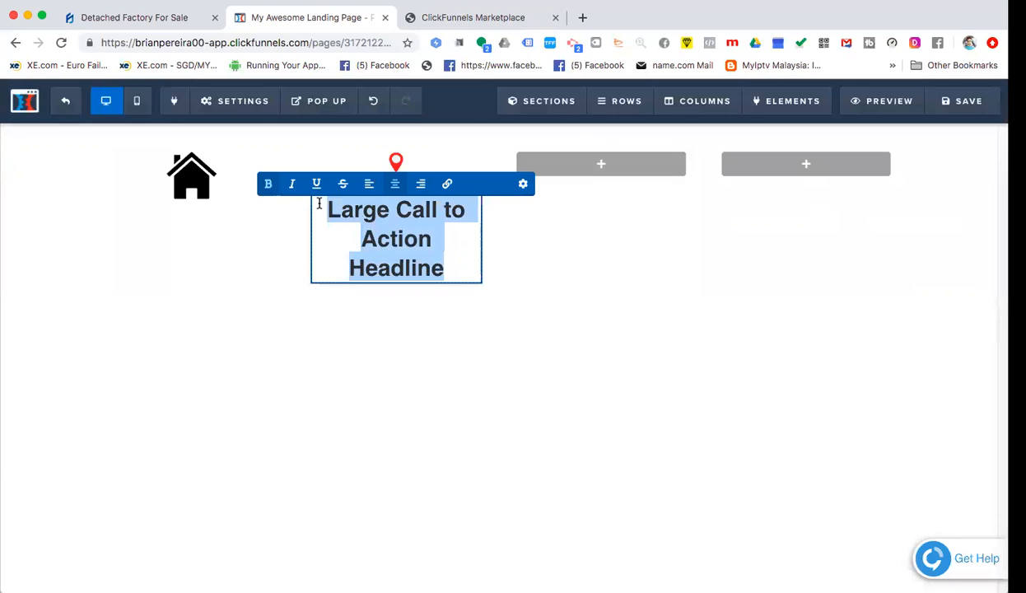
{"action": "type", "text": "Your Addr"}
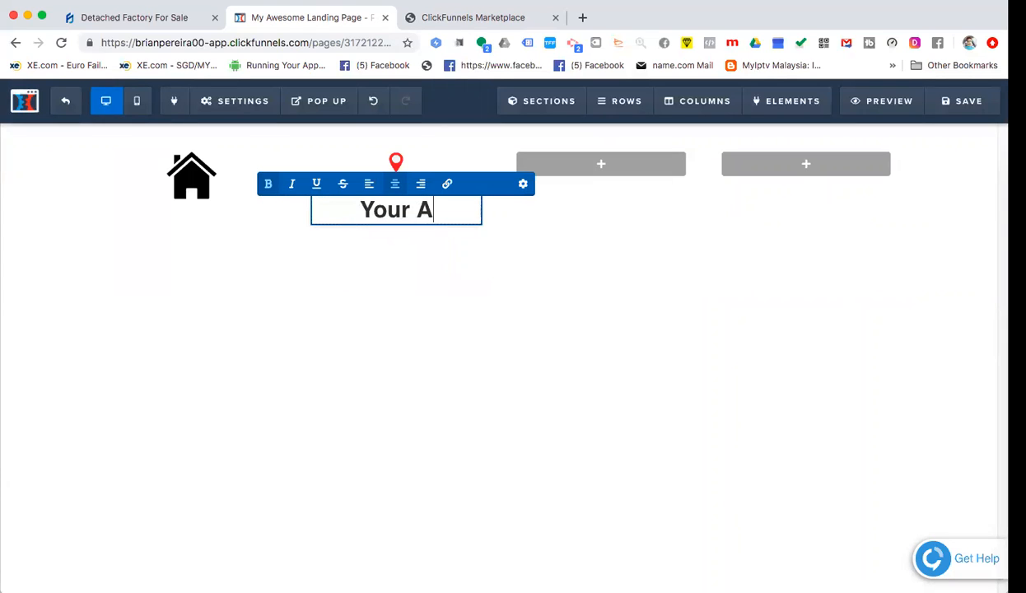
{"action": "key", "text": "BackSpace"}
{"action": "key", "text": "BackSpace"}
{"action": "key", "text": "BackSpace"}
{"action": "key", "text": "BackSpace"}
{"action": "key", "text": "BackSpace"}
{"action": "key", "text": "BackSpace"}
{"action": "key", "text": "BackSpace"}
{"action": "key", "text": "BackSpace"}
{"action": "key", "text": "BackSpace"}
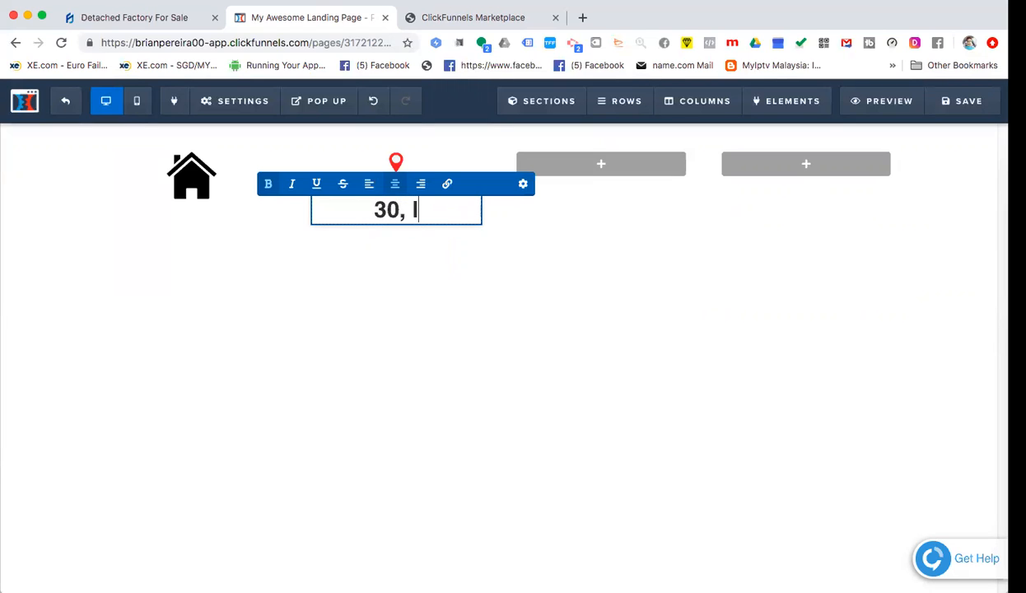
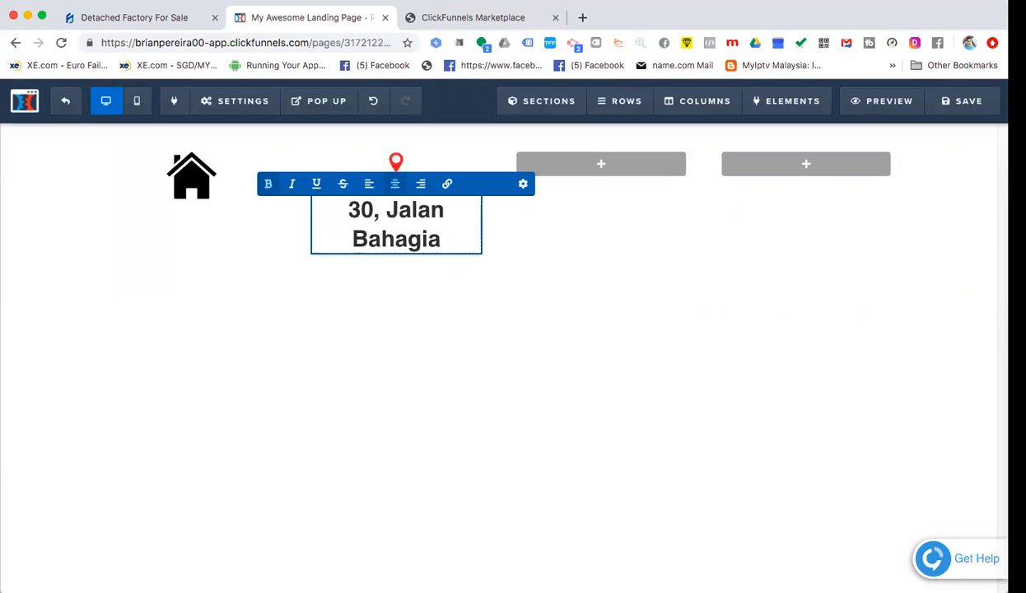
{"action": "type", "text": ","}
{"action": "key", "text": "BackSpace"}
{"action": "key", "text": "Return"}
{"action": "key", "text": "BackSpace"}
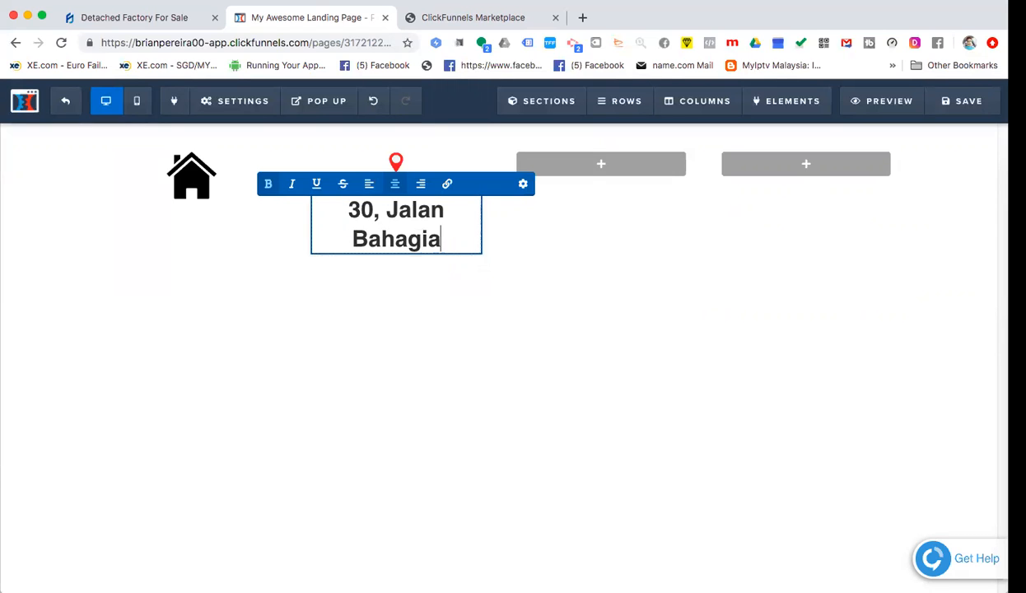
- Reduce the address headline's font size to 14 px and add a new line after it
{"action": "left_click", "coordinate": [522, 184]}
{"action": "left_click_drag", "start_coordinate": [874, 284], "coordinate": [847, 283]}
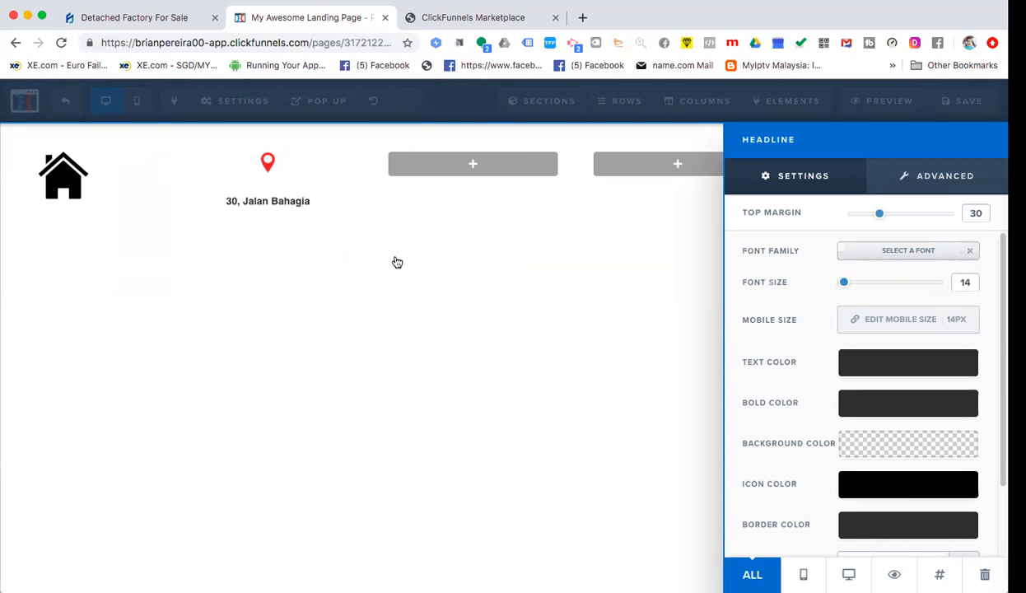
{"action": "left_click", "coordinate": [327, 229]}
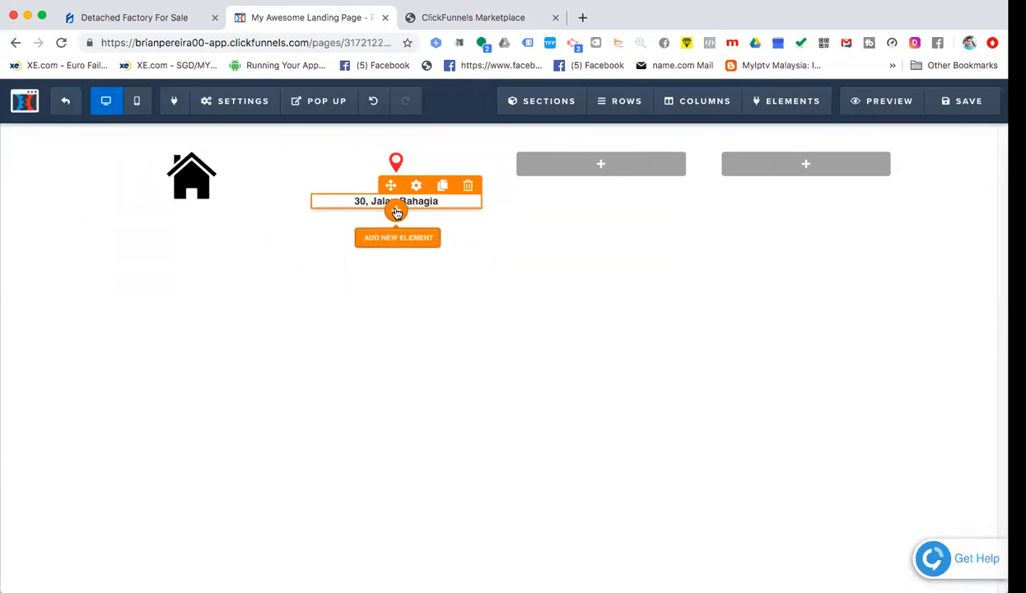
{"action": "left_click", "coordinate": [396, 210]}
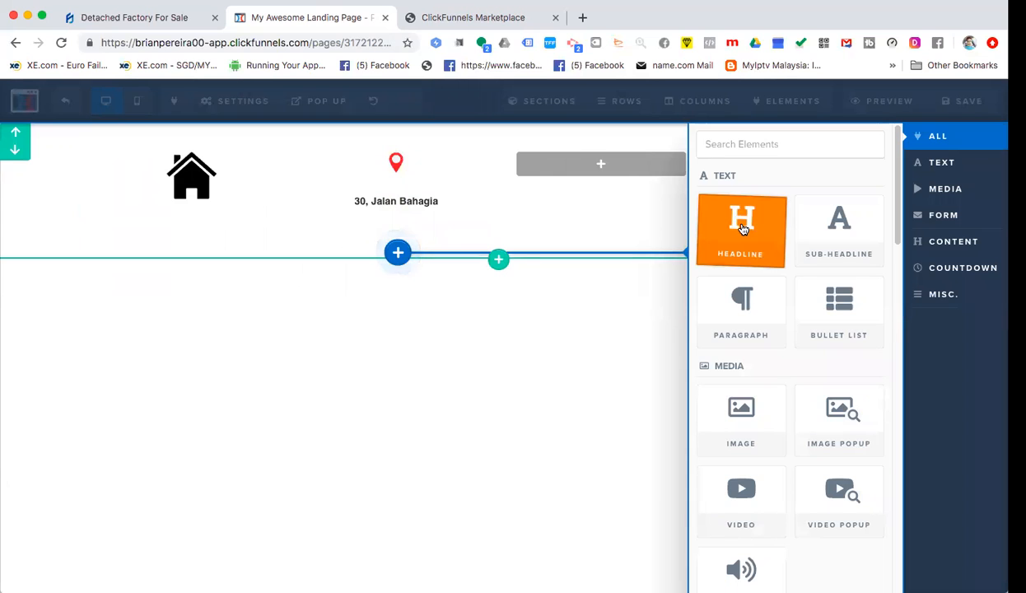
{"action": "left_click", "coordinate": [434, 209]}
{"action": "left_click", "coordinate": [440, 202]}
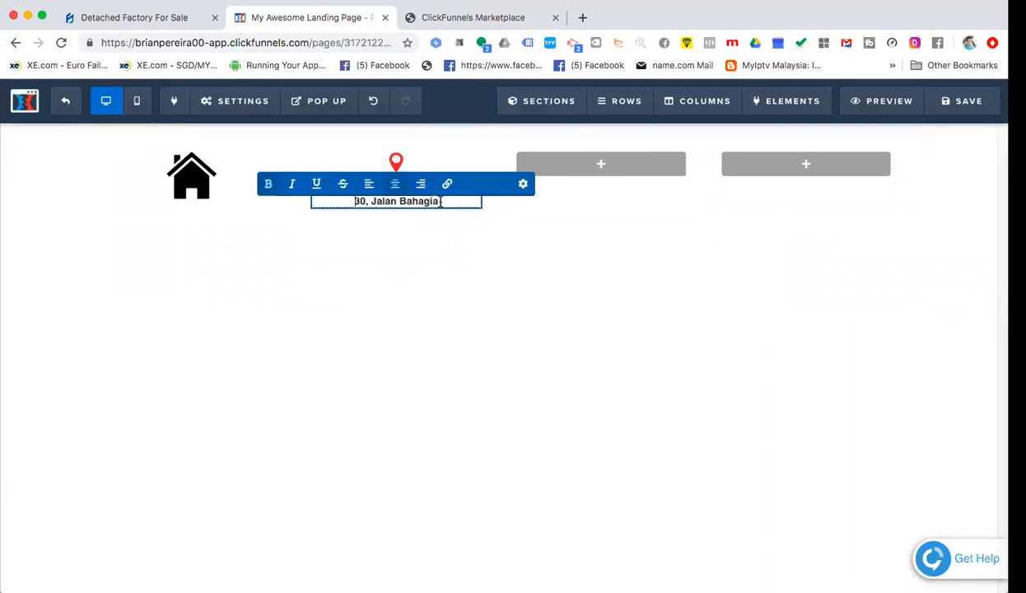
{"action": "key", "text": "Return"}
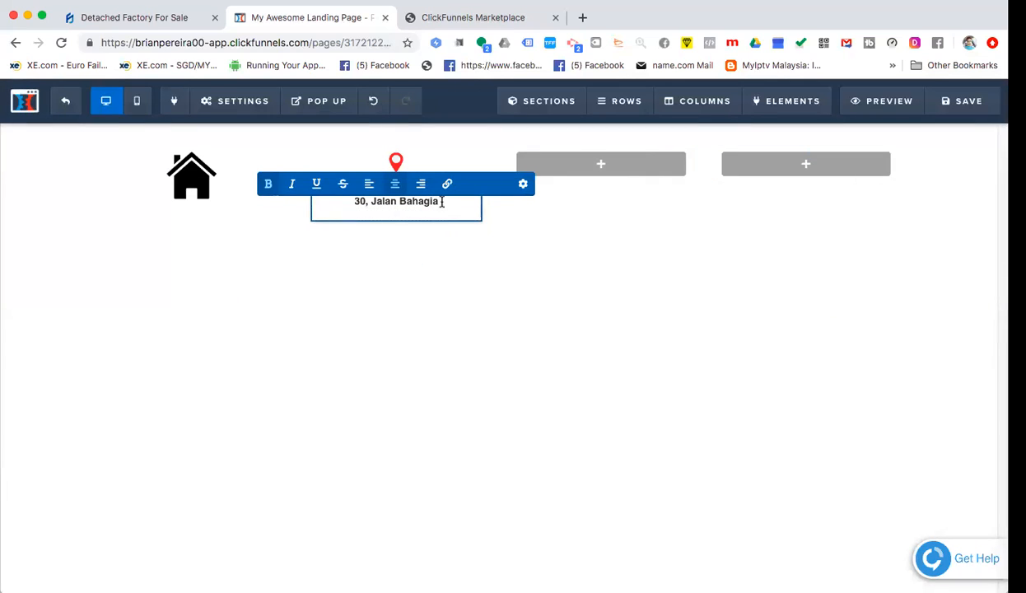
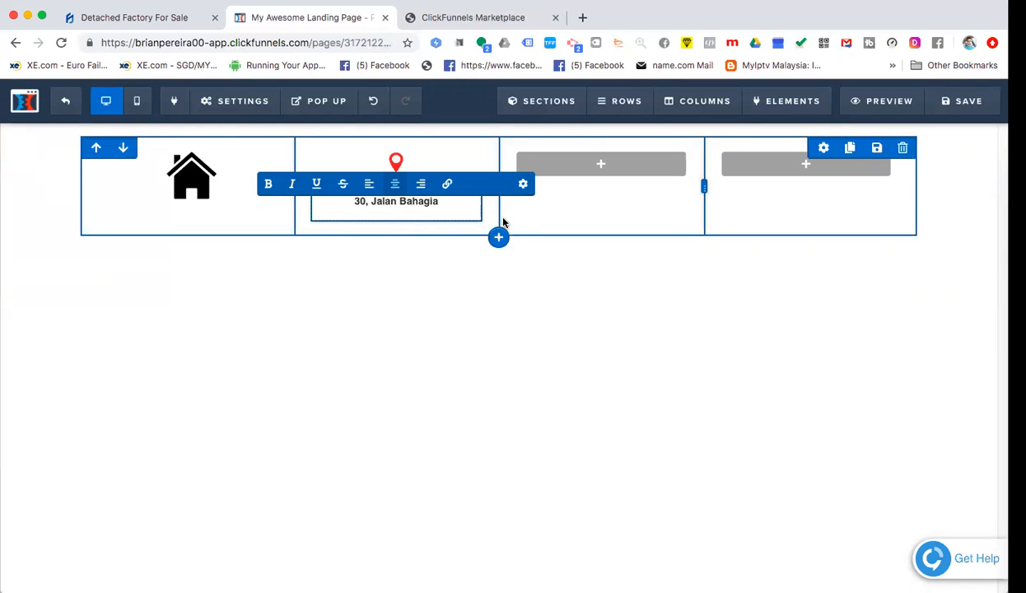
- Replace the old town with 'Kuala Lumpur, Malaysia' as the address's second line, fixing typos
{"action": "type", "text": "Bar"}
{"action": "key", "text": "BackSpace"}
{"action": "key", "text": "BackSpace"}
{"action": "type", "text": "haruy"}
{"action": "key", "text": "BackSpace"}
{"action": "key", "text": "BackSpace"}
{"action": "key", "text": "BackSpace"}
{"action": "key", "text": "BackSpace"}
{"action": "key", "text": "BackSpace"}
{"action": "key", "text": "BackSpace"}
{"action": "key", "text": "BackSpace"}
{"action": "key", "text": "BackSpace"}
{"action": "type", "text": "Kuala Lumpur, Malaya"}
{"action": "key", "text": "BackSpace"}
{"action": "type", "text": "sia"}
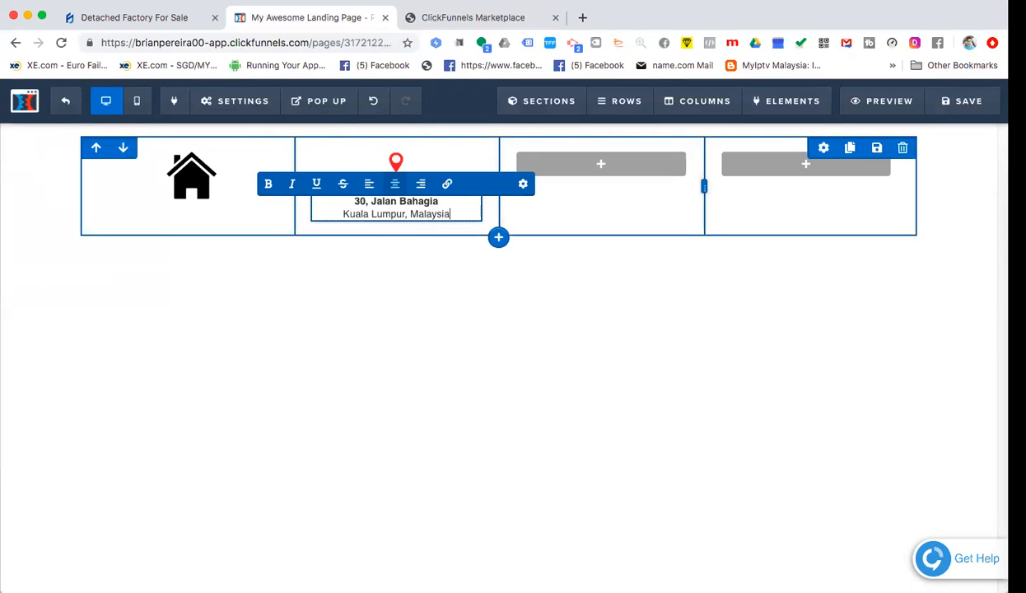
{"action": "left_click", "coordinate": [575, 254]}
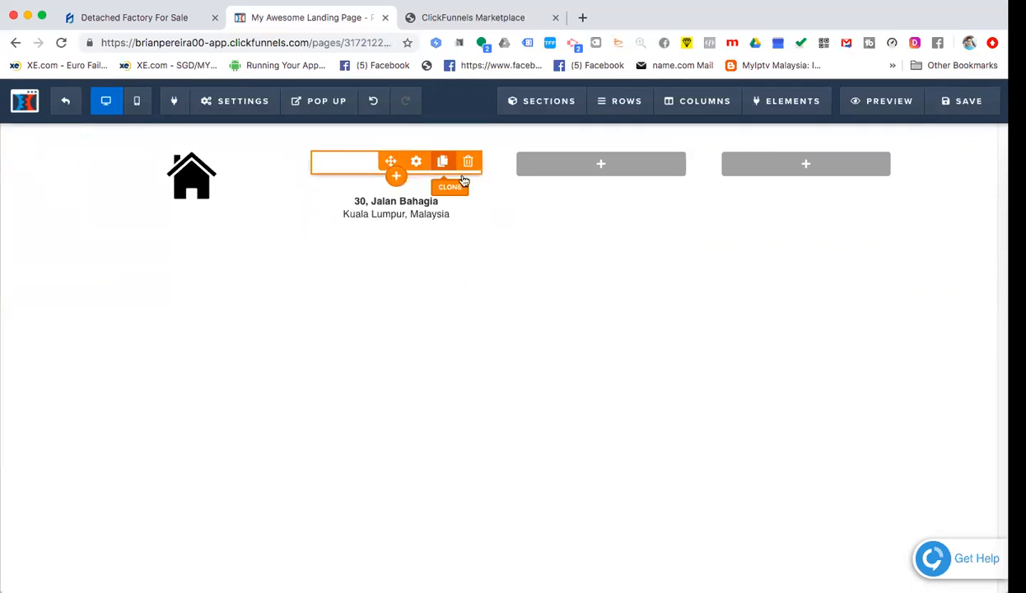
- Inspect the map pin image's advanced style settings
{"action": "left_click", "coordinate": [419, 163]}
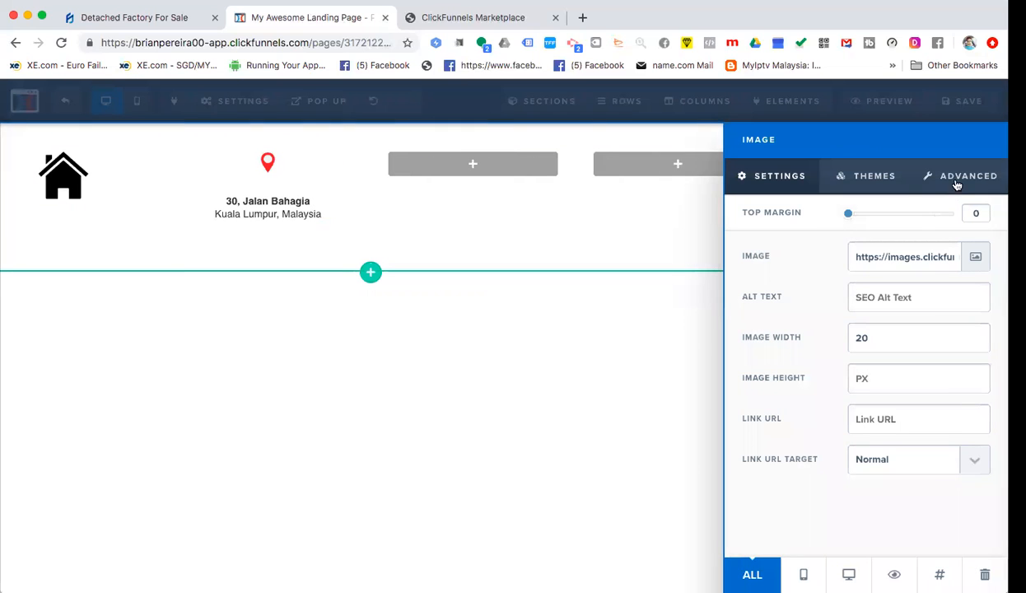
{"action": "left_click", "coordinate": [931, 178]}
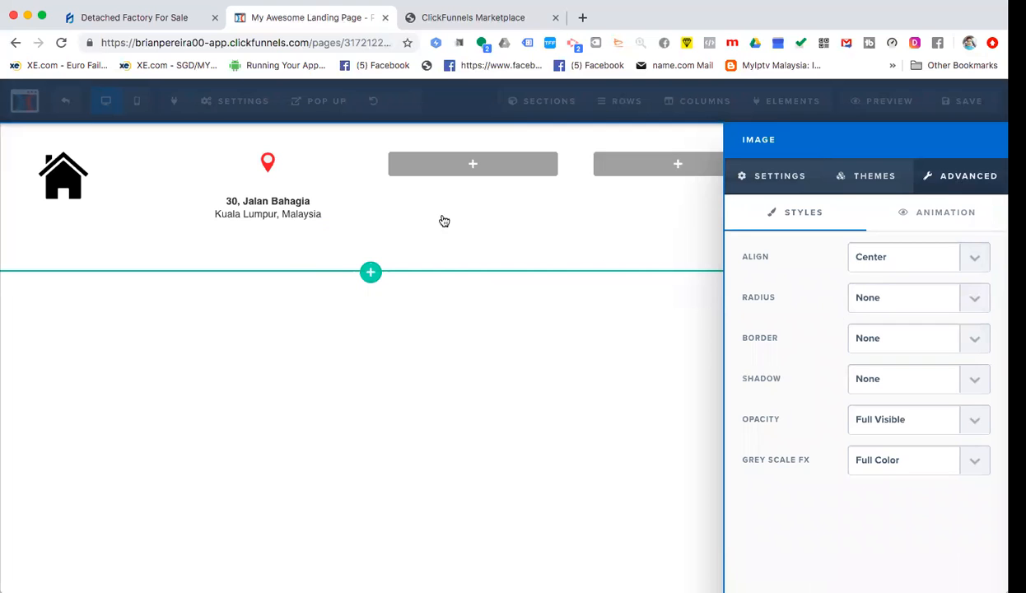
{"action": "left_click", "coordinate": [274, 207]}
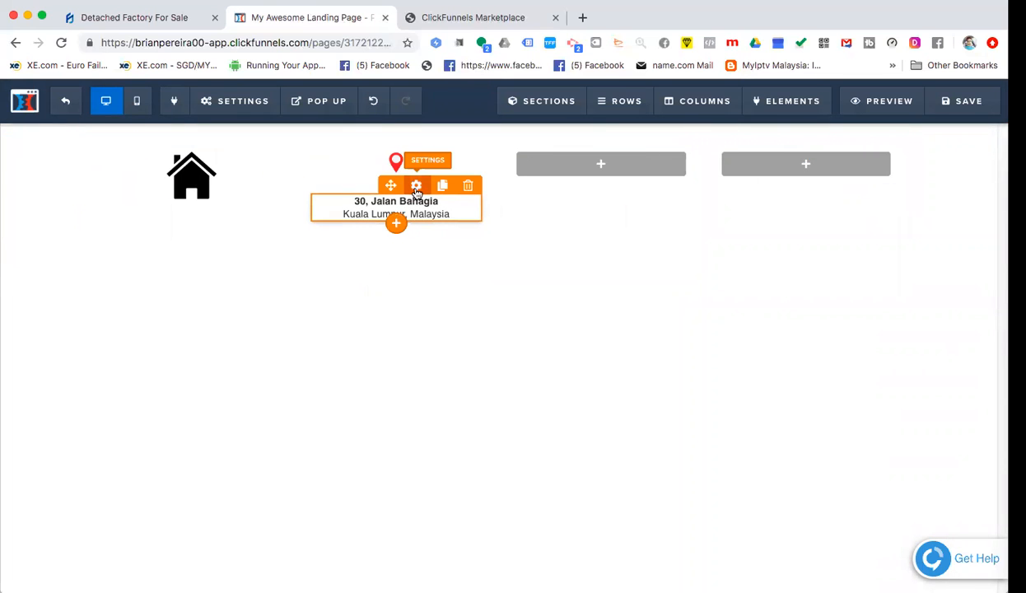
- Reduce the address text's top margin from 30 to 5
{"action": "left_click", "coordinate": [409, 188]}
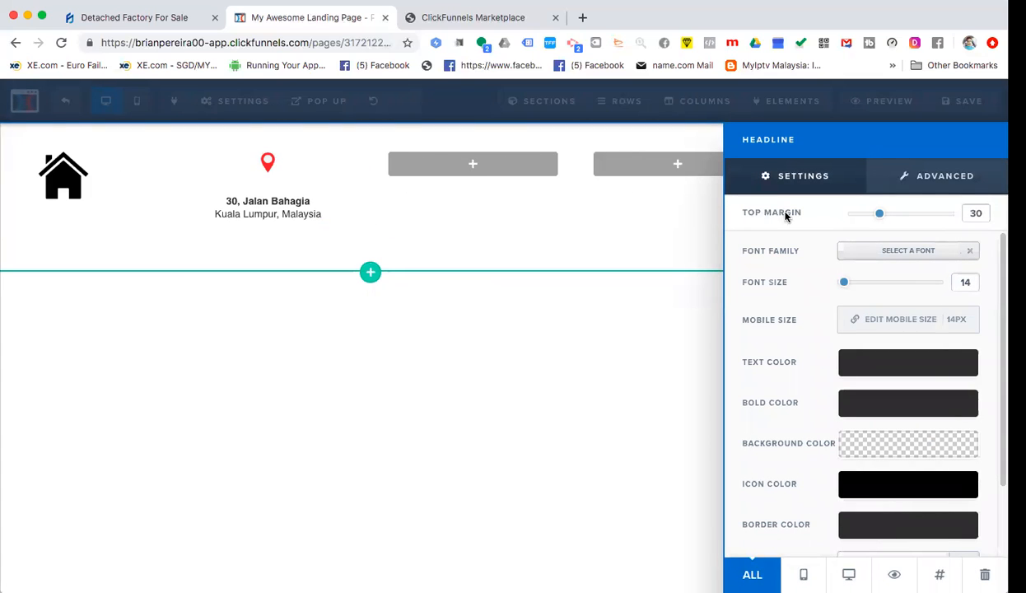
{"action": "left_click_drag", "start_coordinate": [879, 216], "coordinate": [833, 216]}
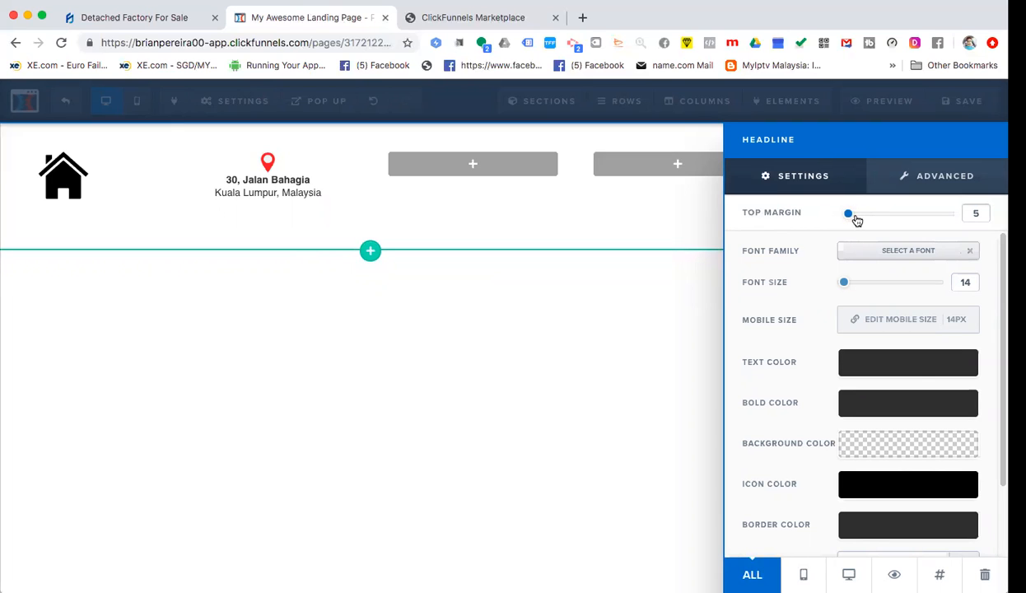
{"action": "left_click", "coordinate": [232, 229]}
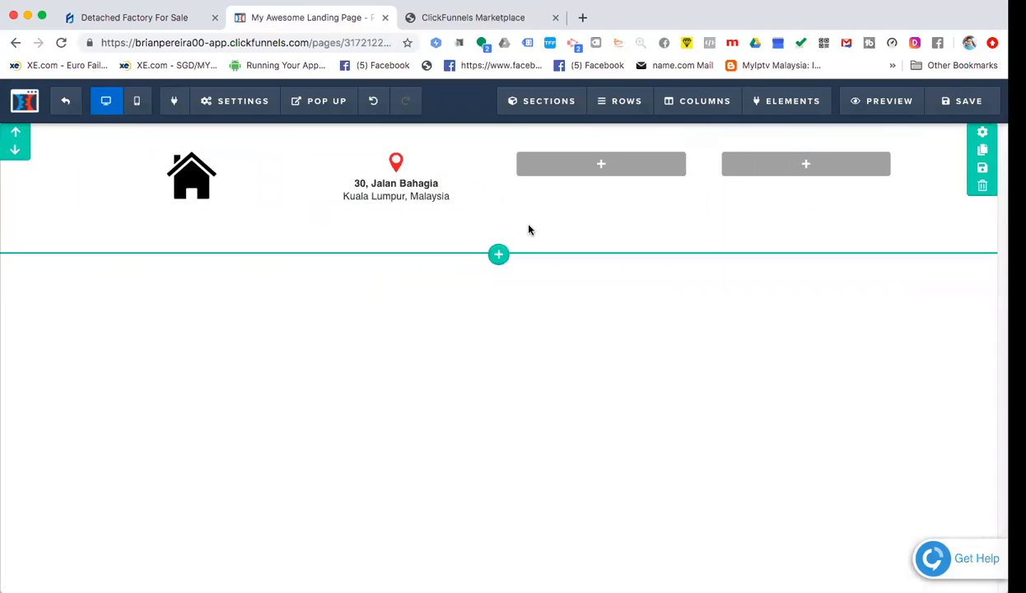
{"action": "mouse_move", "coordinate": [397, 169]}
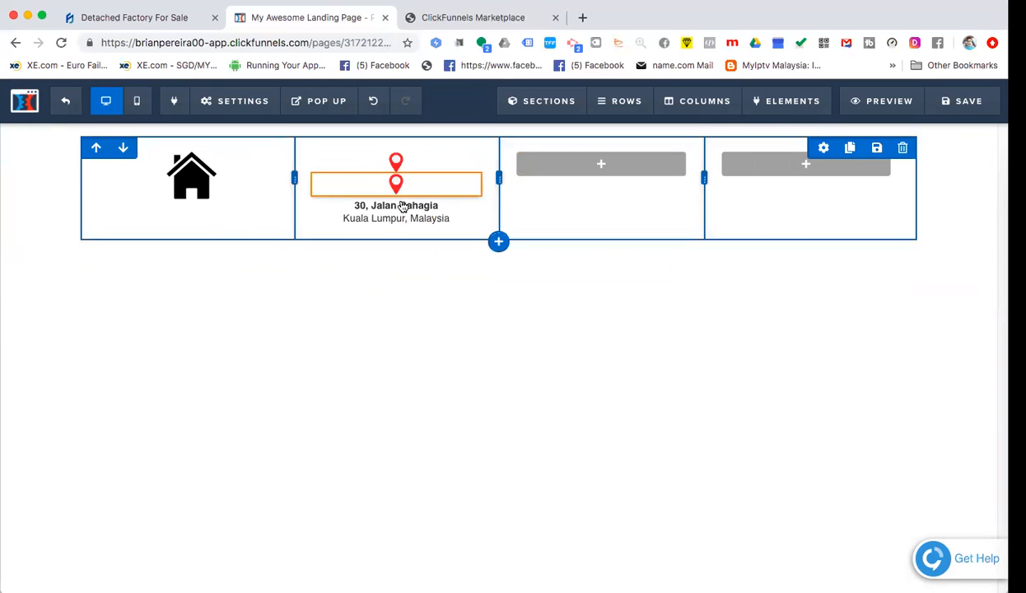
- Place the map pin and a cloned address block in the third column, checking the Marketplace template
{"action": "mouse_move", "coordinate": [600, 163]}
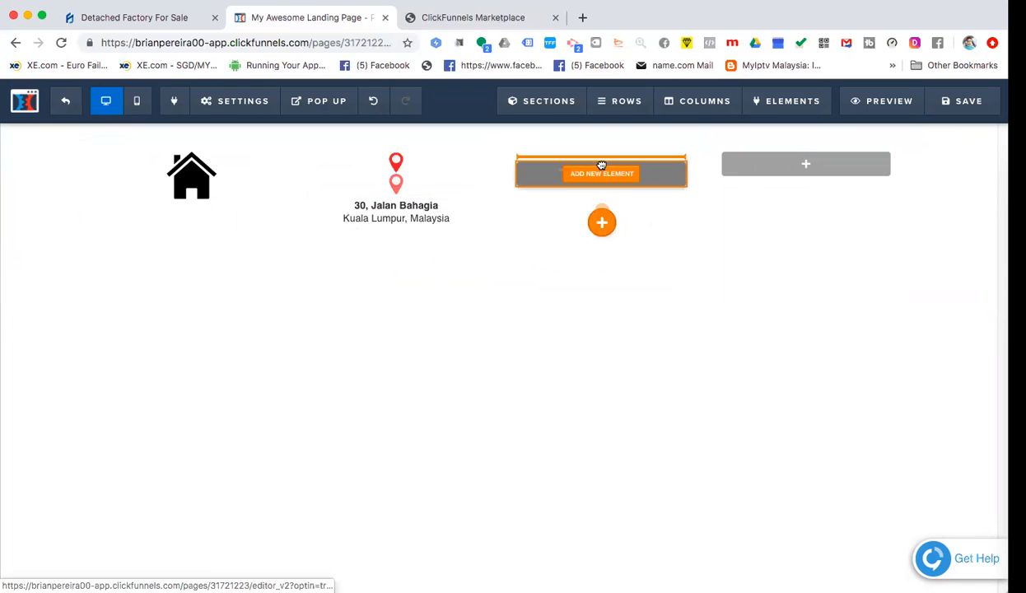
{"action": "left_click_drag", "start_coordinate": [602, 178], "coordinate": [601, 174]}
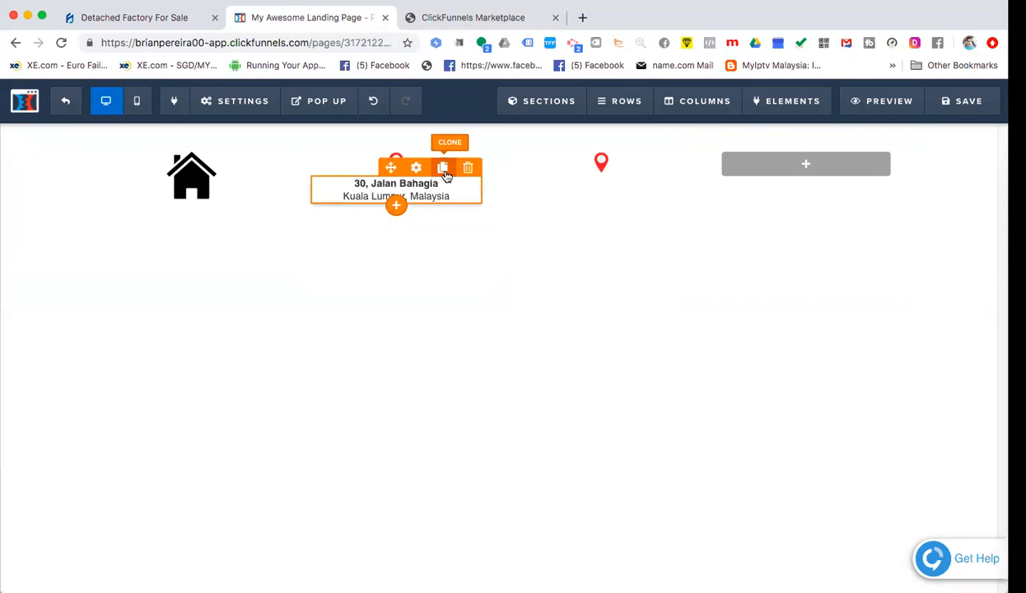
{"action": "left_click", "coordinate": [446, 177]}
{"action": "mouse_move", "coordinate": [474, 211]}
{"action": "left_mouse_down"}
{"action": "mouse_move", "coordinate": [595, 201]}
{"action": "mouse_move", "coordinate": [602, 161]}
{"action": "mouse_move", "coordinate": [606, 184]}
{"action": "left_mouse_up"}
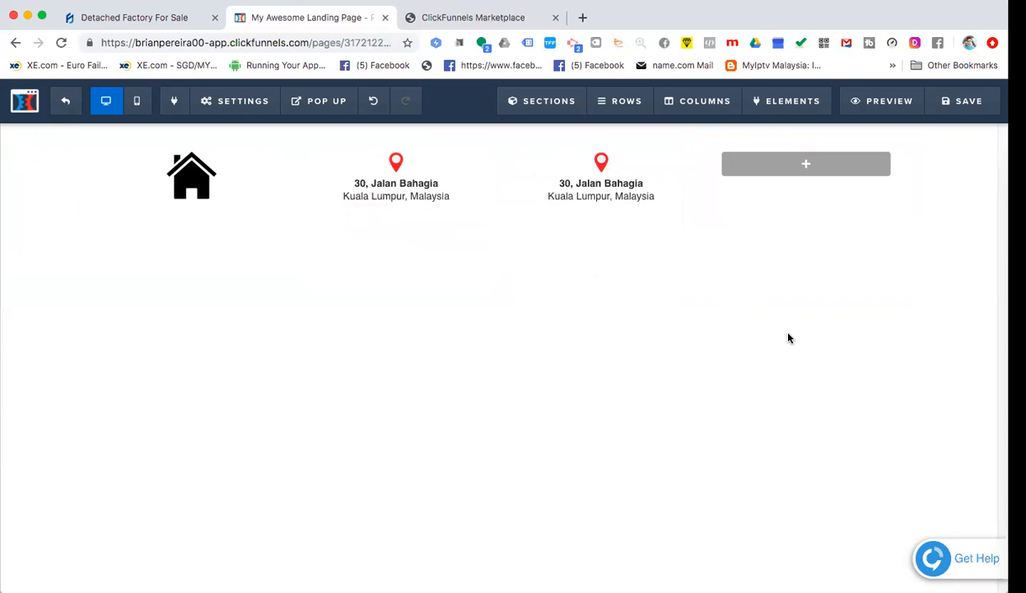
{"action": "mouse_move", "coordinate": [615, 198]}
{"action": "key", "text": "ctrl+Tab"}
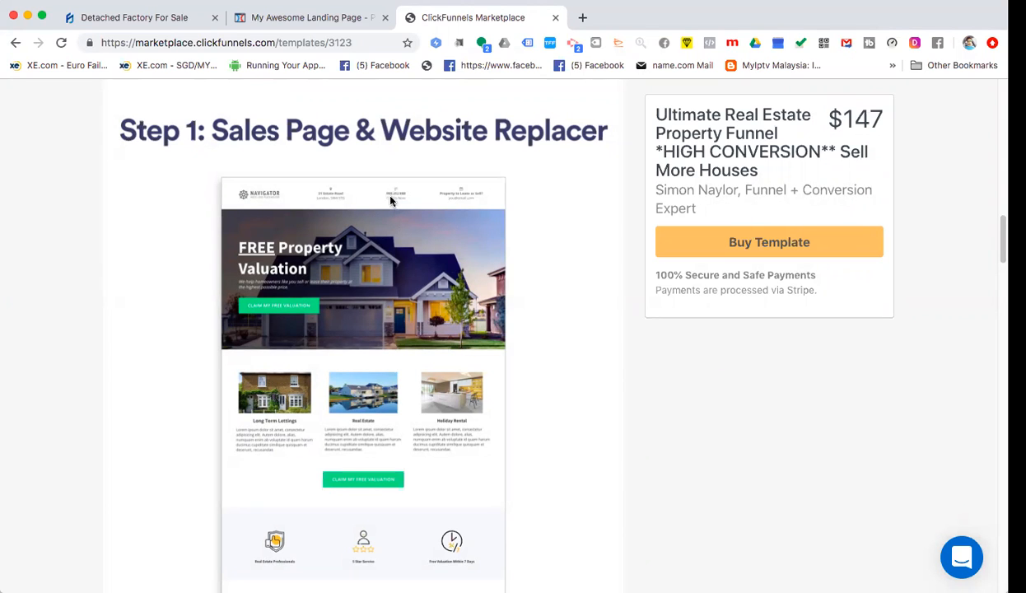
{"action": "left_click", "coordinate": [285, 18]}
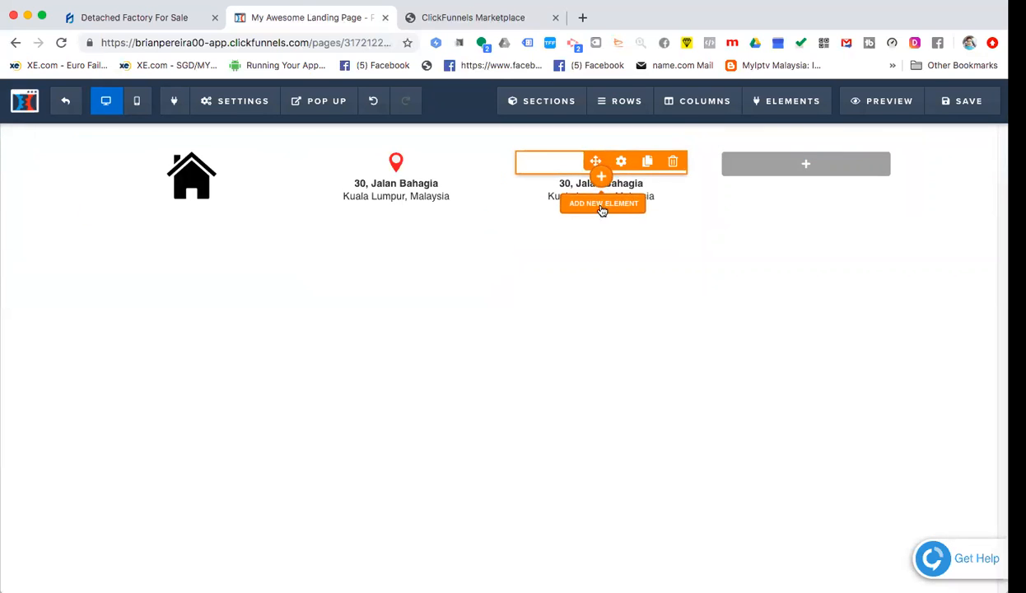
- Replace the copied street line with the business phone number, removing the leading +6
{"action": "left_click", "coordinate": [639, 186]}
{"action": "mouse_move", "coordinate": [648, 184]}
{"action": "left_mouse_down"}
{"action": "mouse_move", "coordinate": [557, 184]}
{"action": "mouse_move", "coordinate": [629, 184]}
{"action": "left_mouse_up"}
{"action": "double_click", "coordinate": [561, 190]}
{"action": "left_click", "coordinate": [561, 190]}
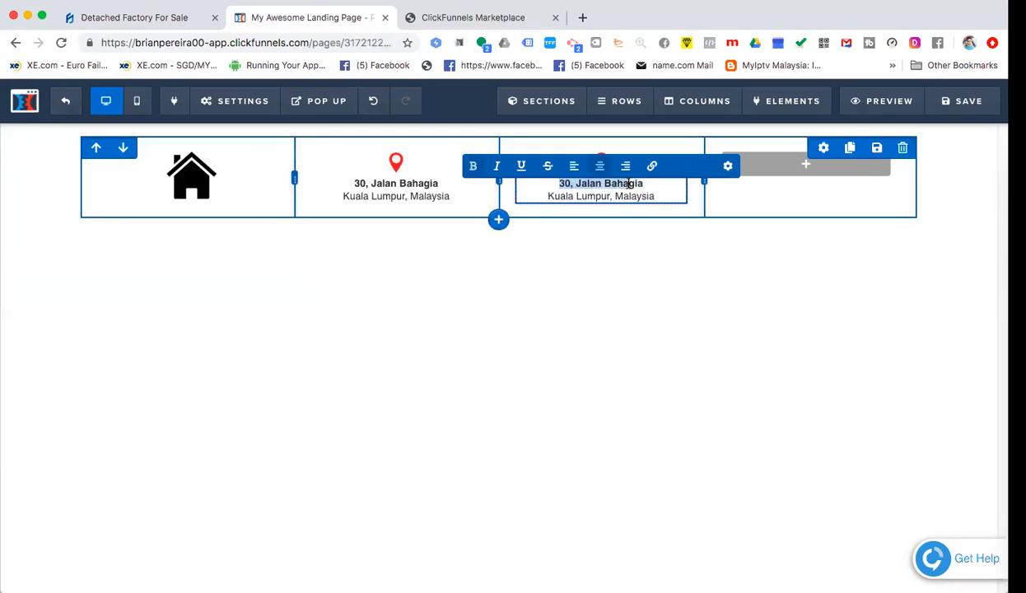
{"action": "key", "text": "BackSpace"}
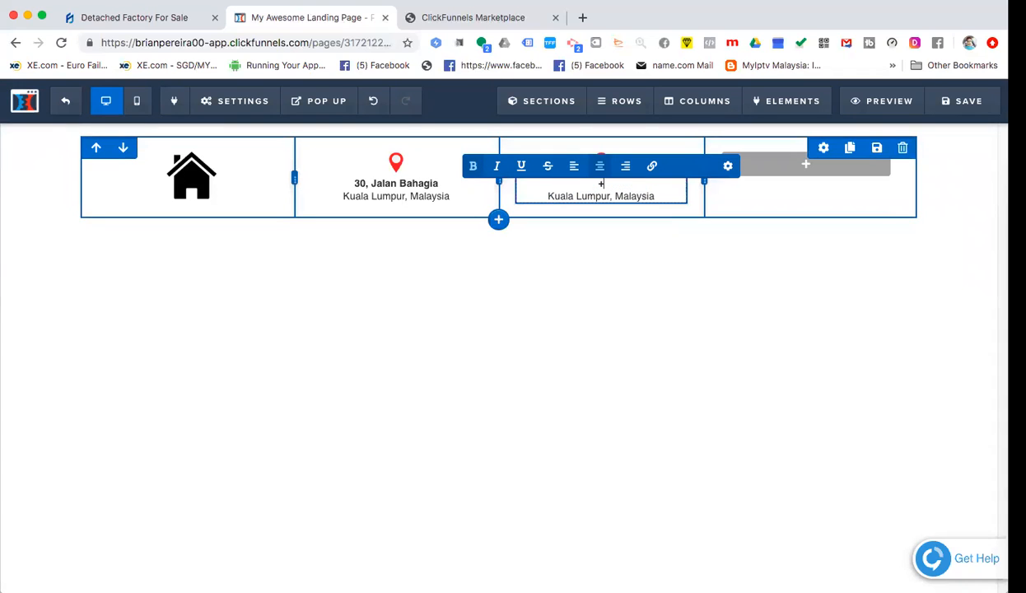
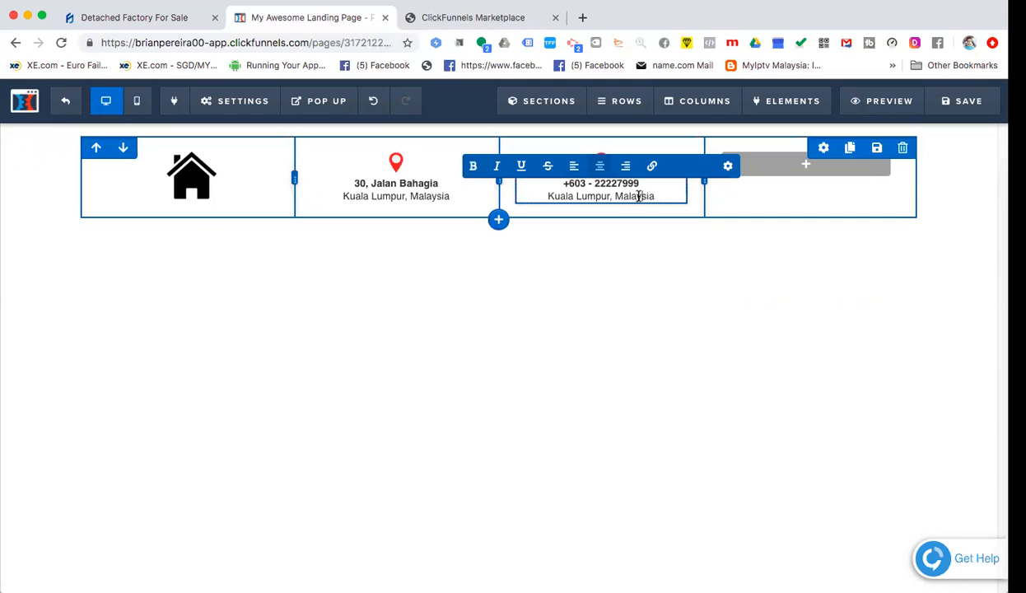
{"action": "left_click_drag", "start_coordinate": [576, 183], "coordinate": [565, 183]}
{"action": "key", "text": "BackSpace"}
- Change the city line to 'Call Us Now!' and check the column icon's image settings
{"action": "left_click", "coordinate": [610, 194]}
{"action": "left_click_drag", "start_coordinate": [657, 196], "coordinate": [544, 193]}
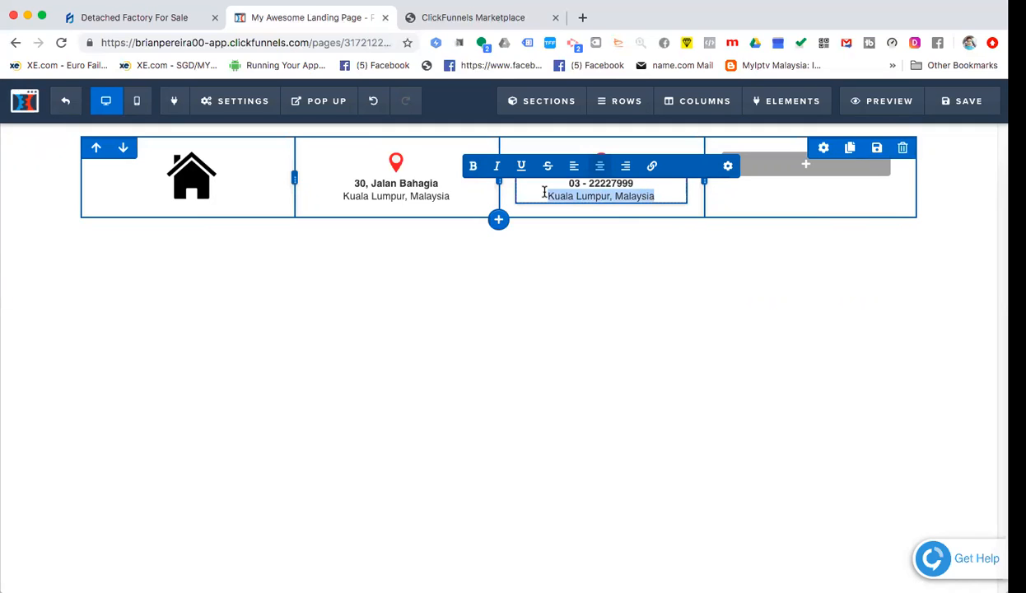
{"action": "type", "text": "Call Us Now!"}
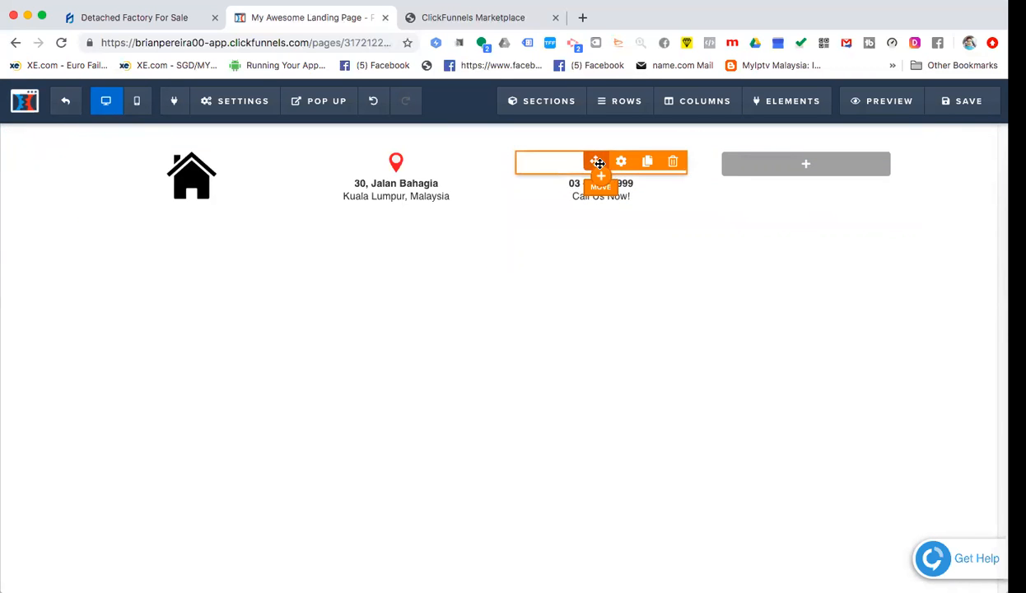
{"action": "left_click", "coordinate": [597, 162]}
{"action": "left_click", "coordinate": [602, 263]}
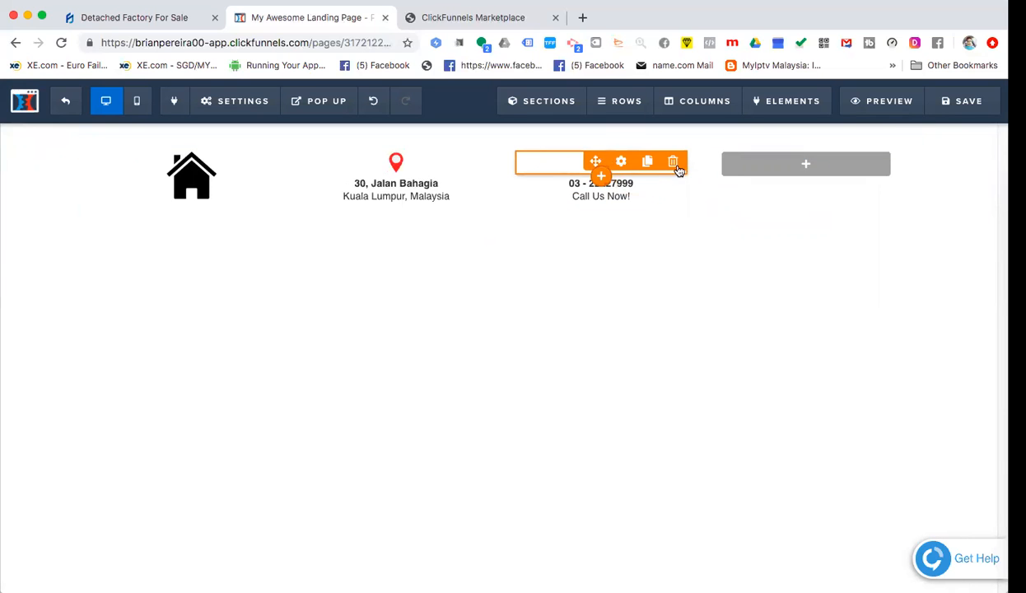
{"action": "left_click", "coordinate": [623, 164]}
{"action": "left_click", "coordinate": [546, 305]}
- Pick the green phone icon from page 2 of Uploaded Images for the third column
{"action": "left_click", "coordinate": [623, 164]}
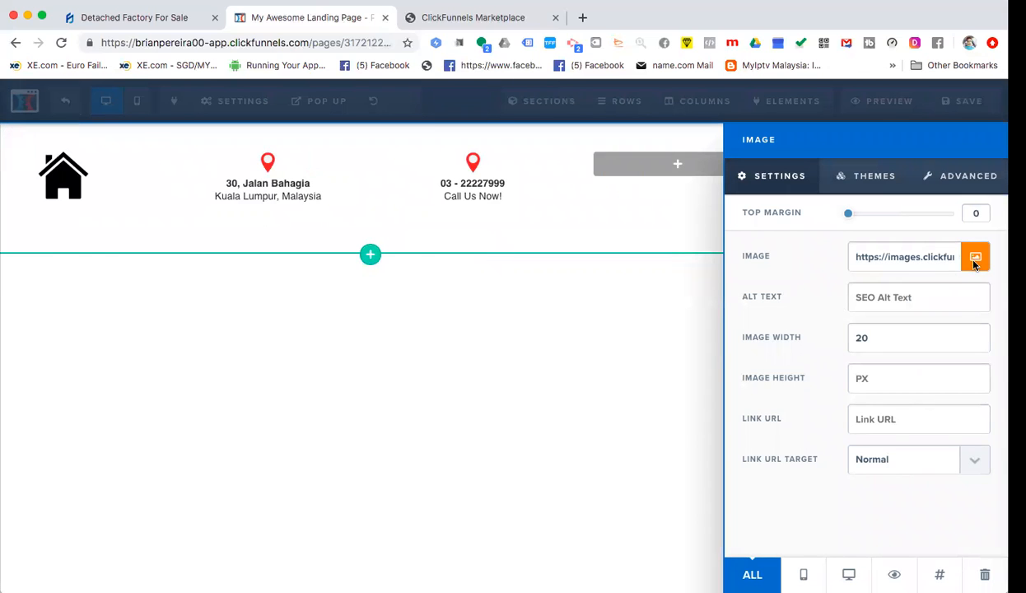
{"action": "left_click", "coordinate": [974, 258]}
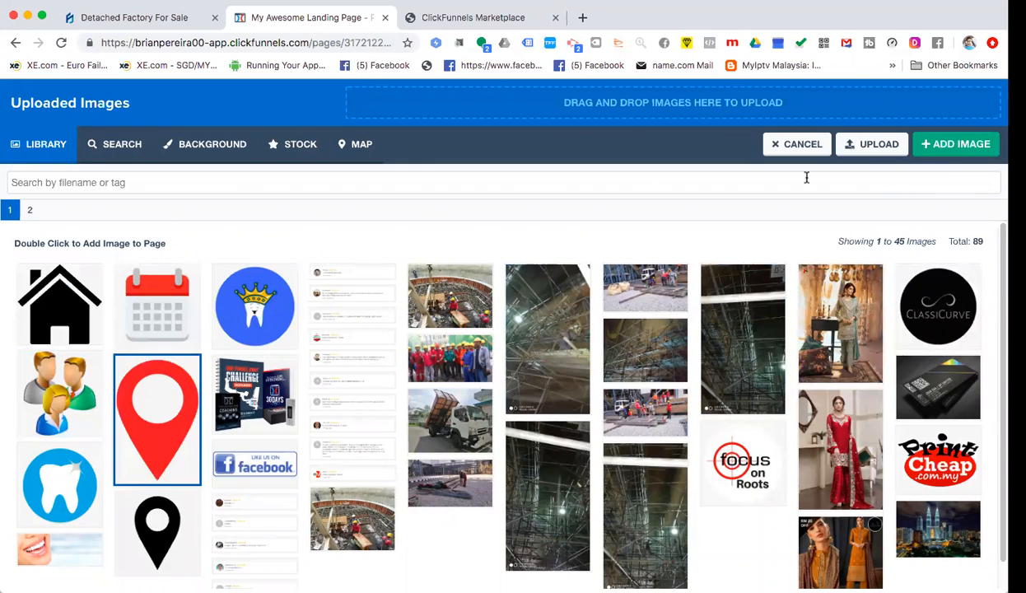
{"action": "scroll", "coordinate": [214, 318], "scroll_direction": "down", "scroll_amount": 1}
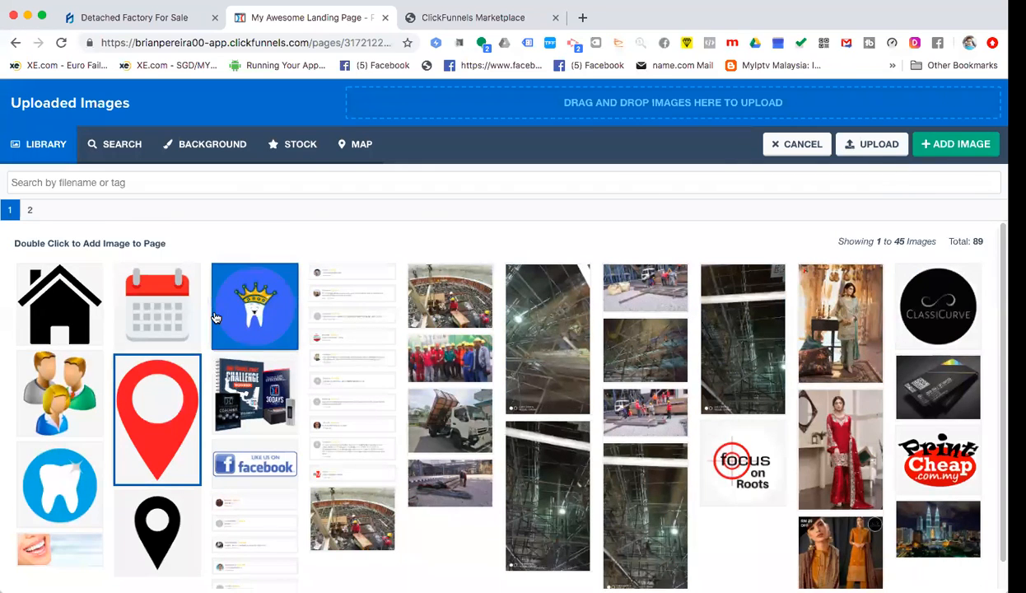
{"action": "scroll", "coordinate": [395, 357], "scroll_direction": "up", "scroll_amount": 1}
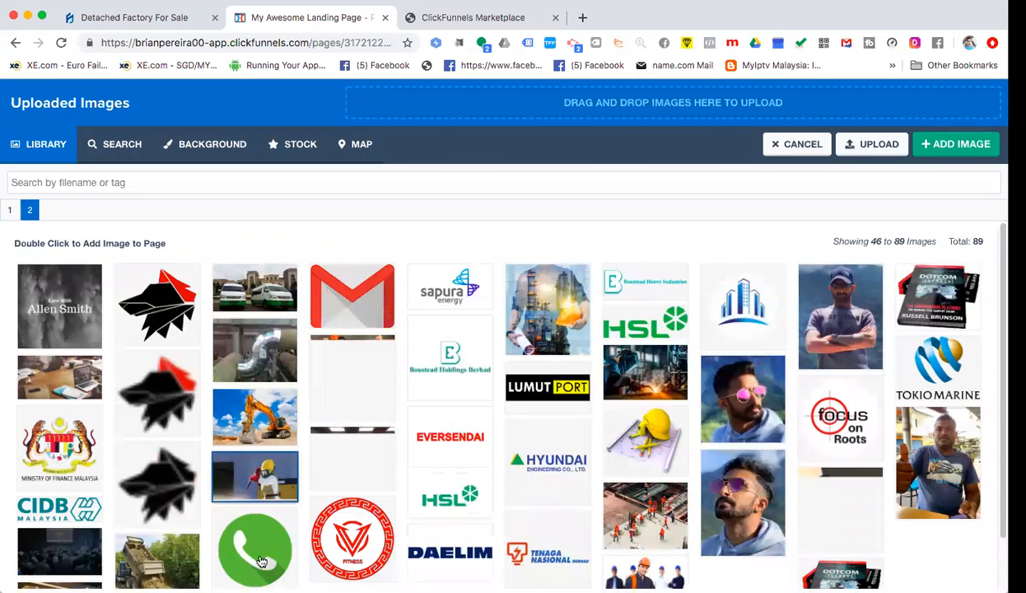
{"action": "left_click", "coordinate": [257, 554]}
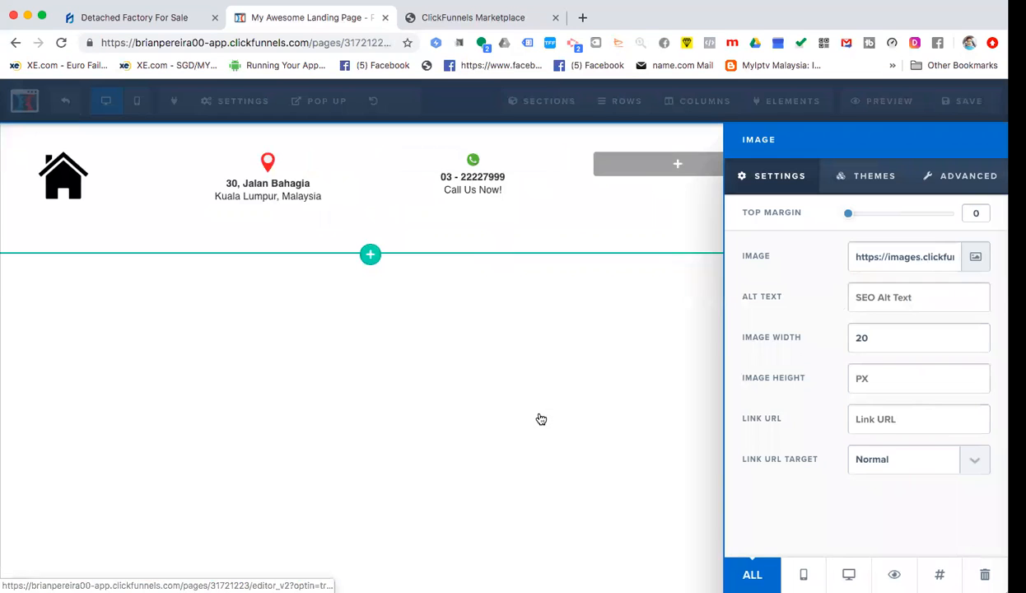
- Set the phone icon's top margin to 5
{"action": "left_click", "coordinate": [493, 297]}
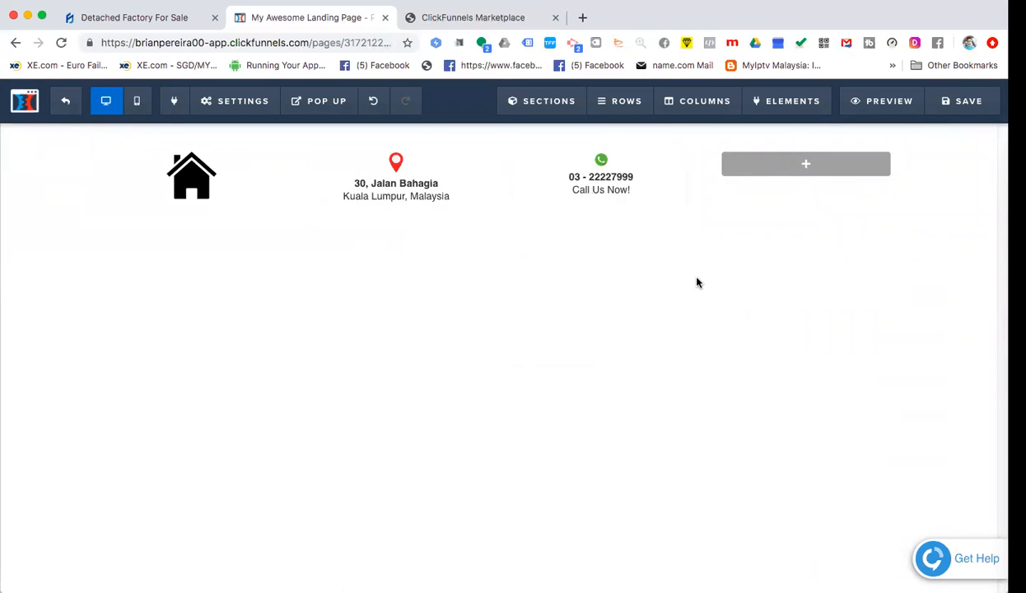
{"action": "left_click", "coordinate": [623, 163]}
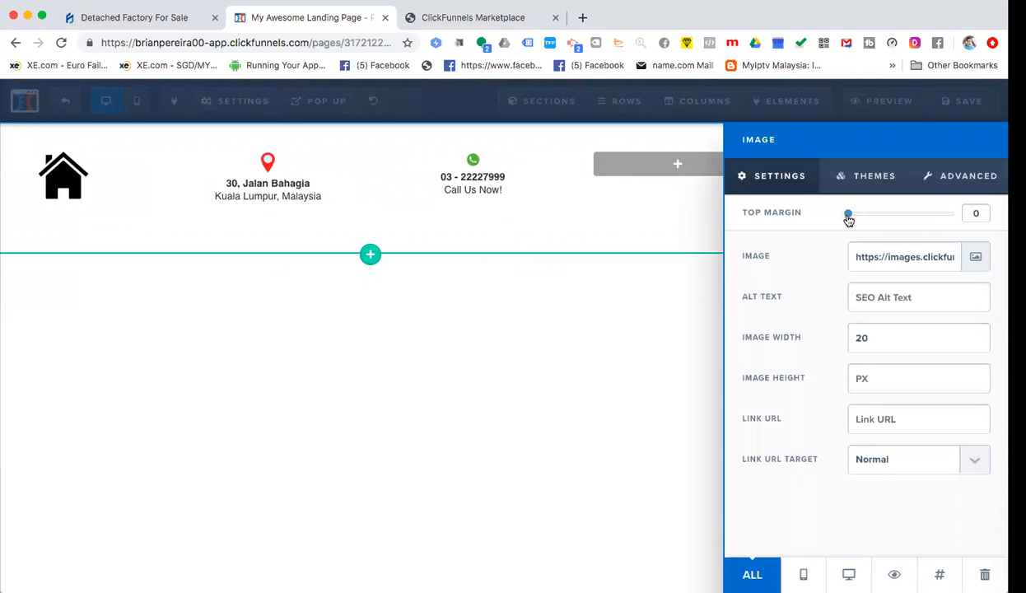
{"action": "left_click_drag", "start_coordinate": [855, 222], "coordinate": [858, 224]}
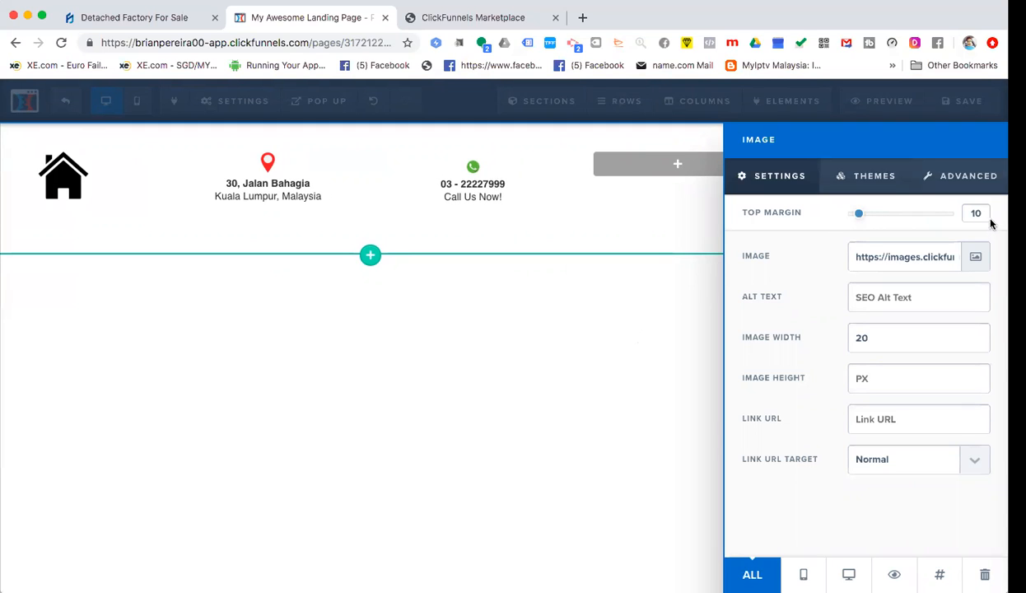
{"action": "double_click", "coordinate": [965, 213]}
{"action": "type", "text": "5"}
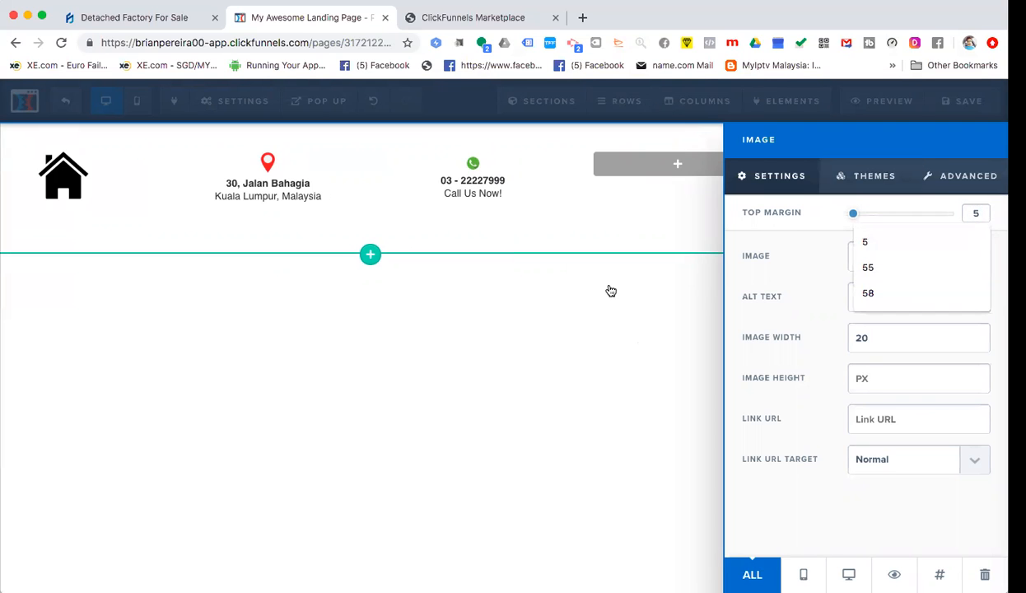
{"action": "left_click", "coordinate": [659, 292]}
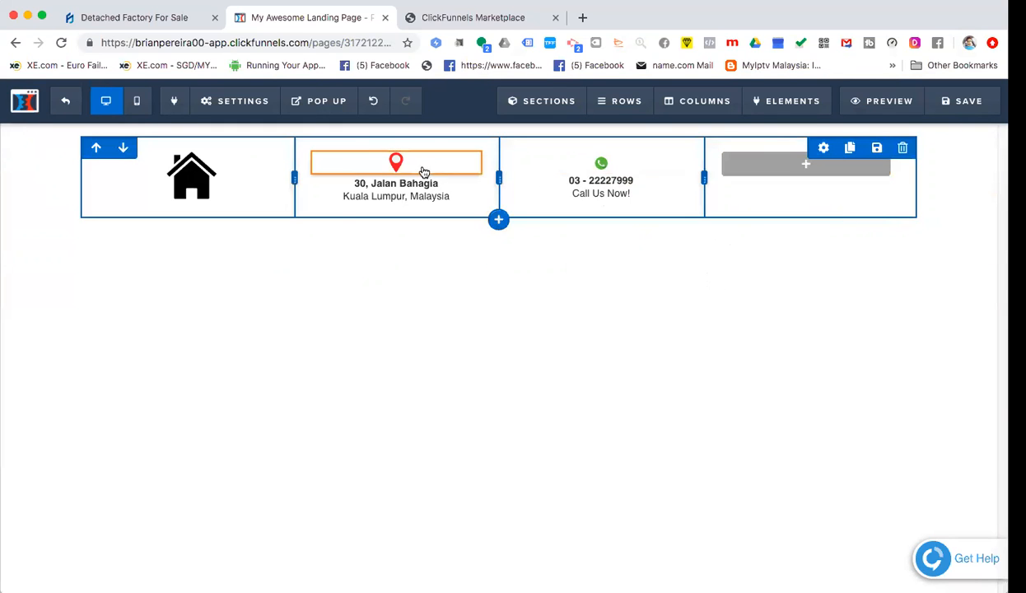
- Adjust the icons' top margins, setting 10 and then 0 for the phone icon
{"action": "left_click", "coordinate": [624, 165]}
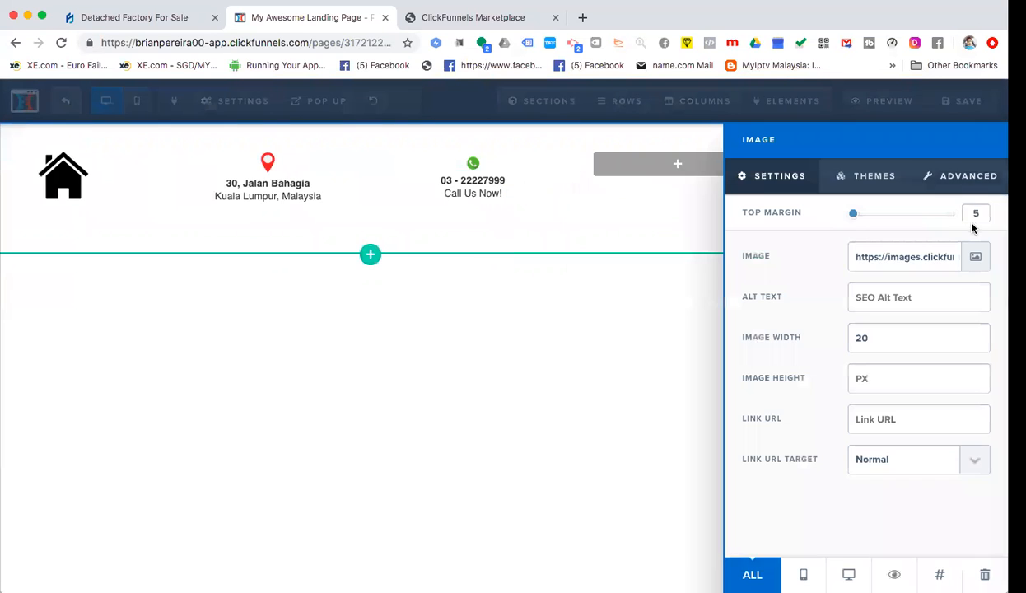
{"action": "double_click", "coordinate": [958, 212]}
{"action": "type", "text": "10"}
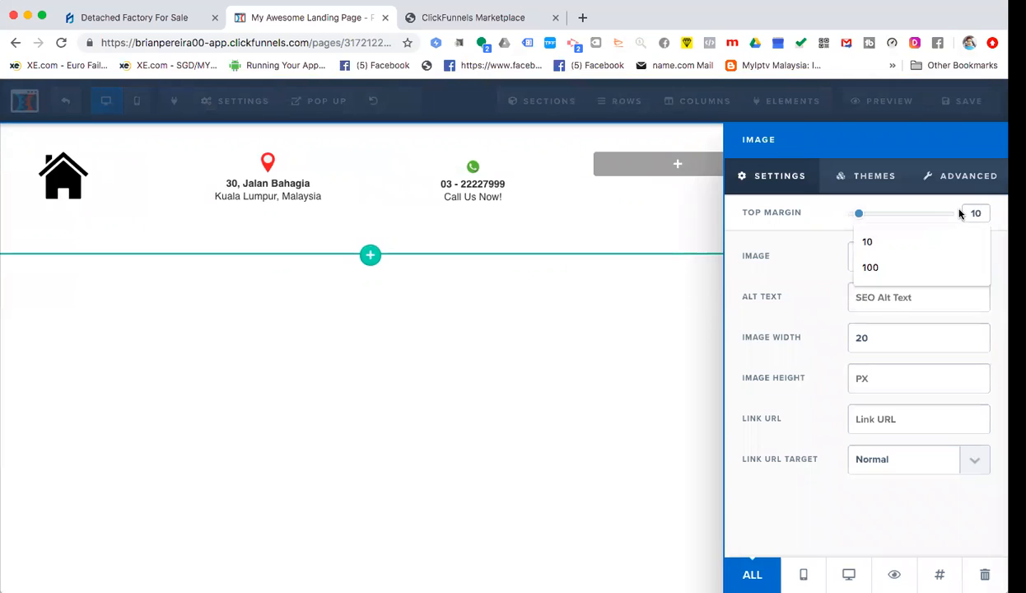
{"action": "left_click", "coordinate": [471, 198]}
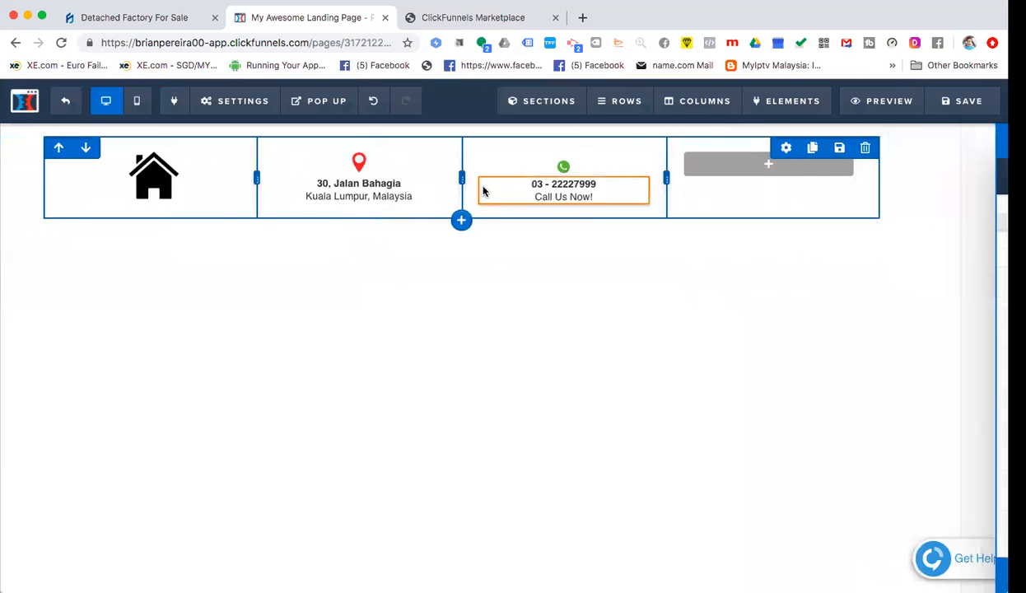
{"action": "mouse_move", "coordinate": [601, 171]}
{"action": "left_click", "coordinate": [621, 150]}
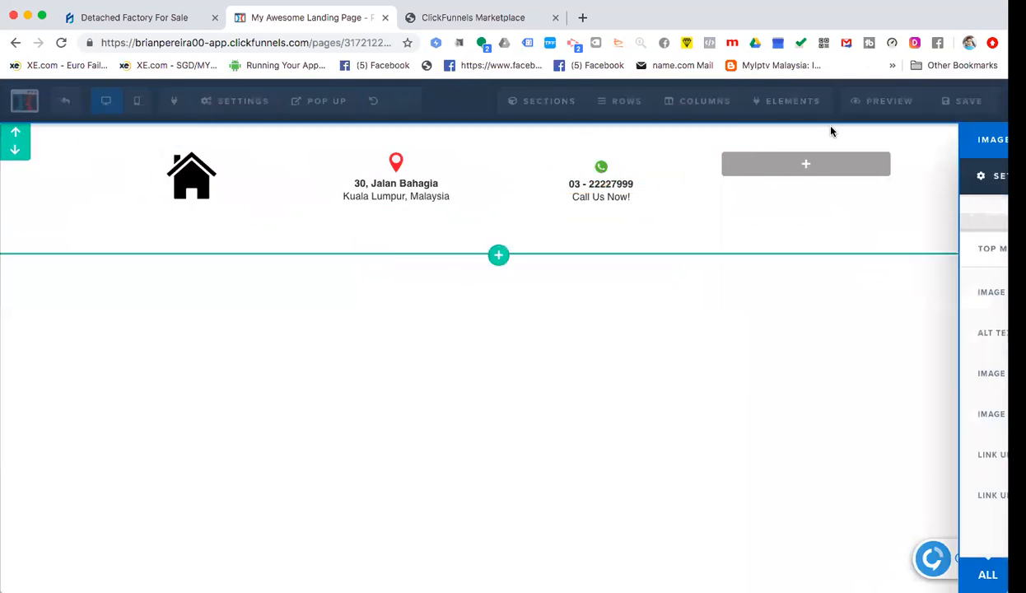
{"action": "left_click", "coordinate": [843, 214]}
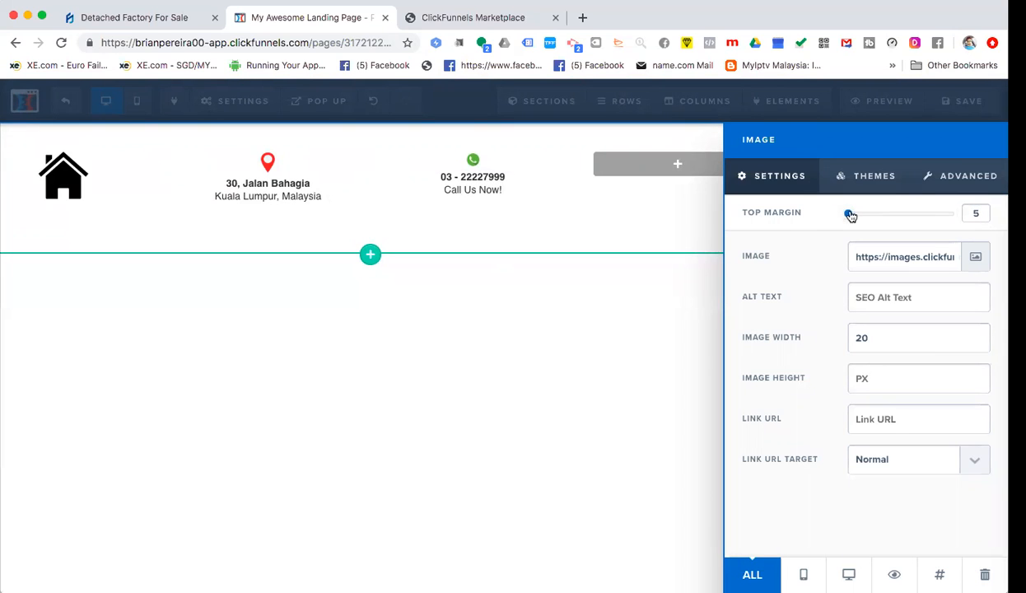
{"action": "left_click", "coordinate": [468, 185]}
- Set the text element's top margin to 5
{"action": "left_click", "coordinate": [624, 167]}
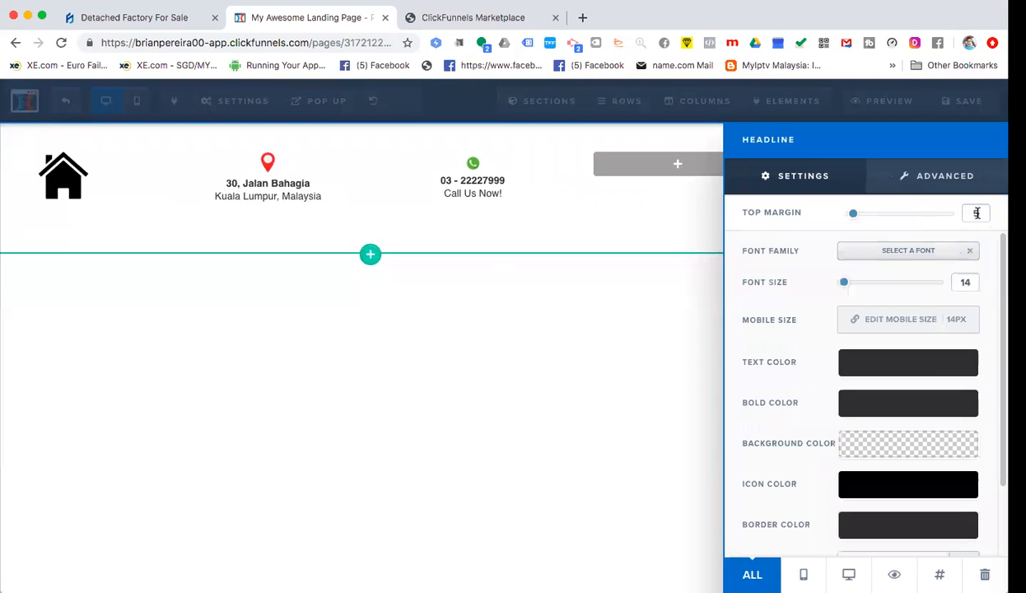
{"action": "double_click", "coordinate": [975, 213]}
{"action": "type", "text": "10"}
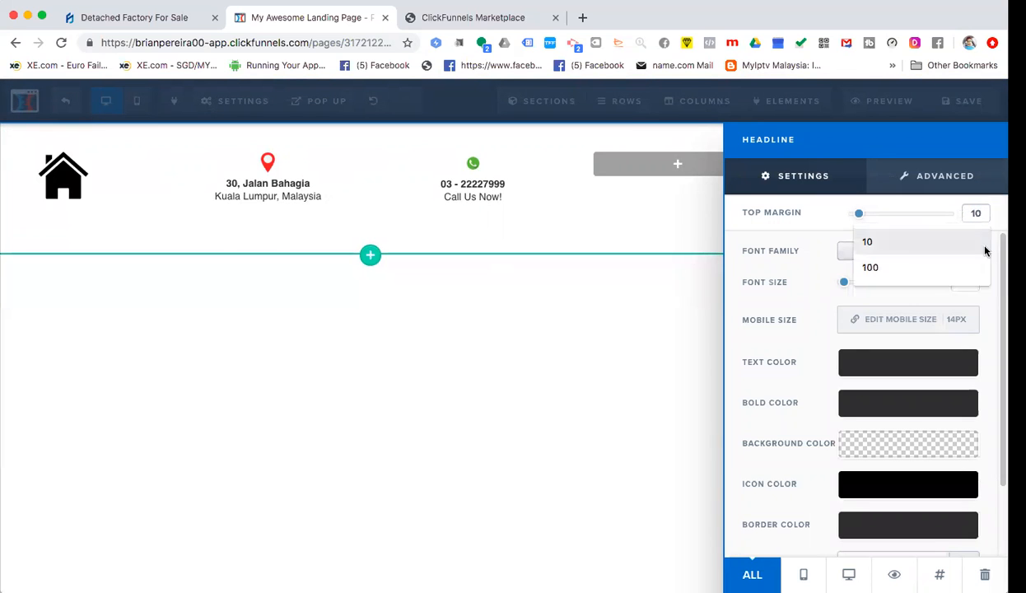
{"action": "key", "text": "BackSpace"}
{"action": "key", "text": "BackSpace"}
{"action": "type", "text": "5"}
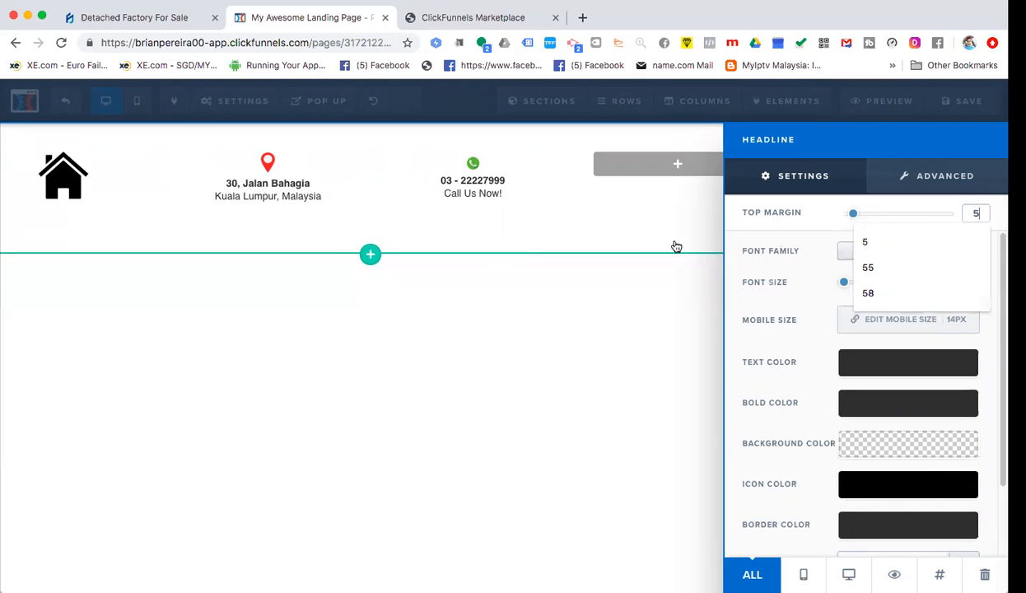
{"action": "left_click", "coordinate": [647, 227]}
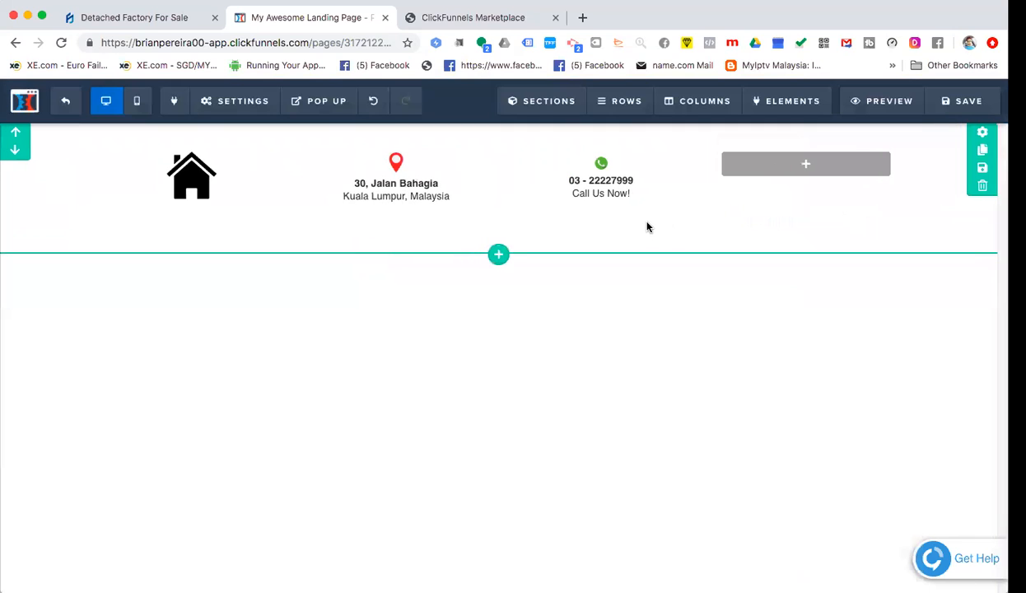
- Set the phone icon's image width to 30 and its top margin to 0
{"action": "left_click", "coordinate": [389, 163]}
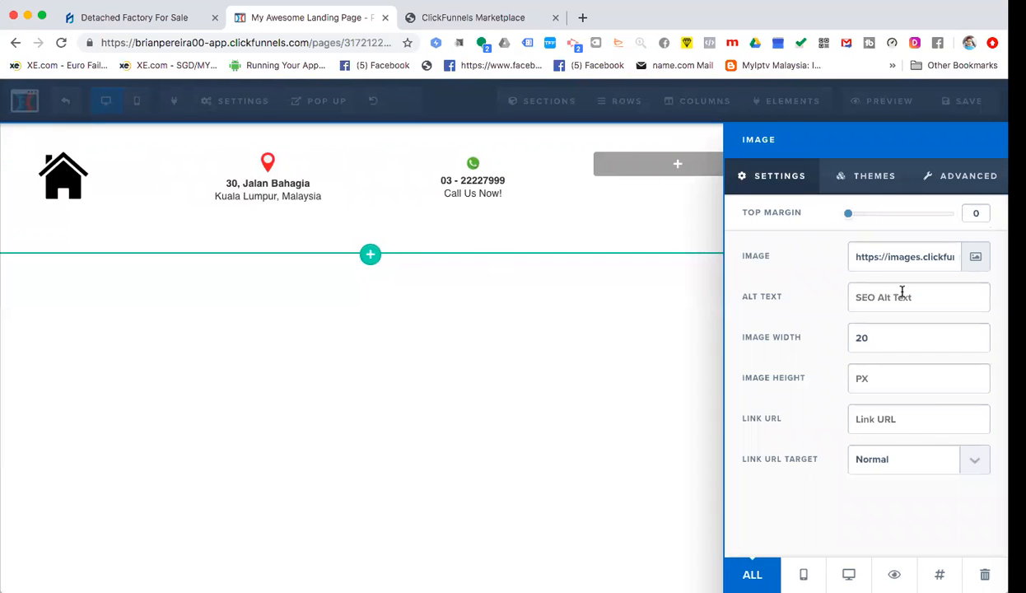
{"action": "left_click", "coordinate": [475, 164]}
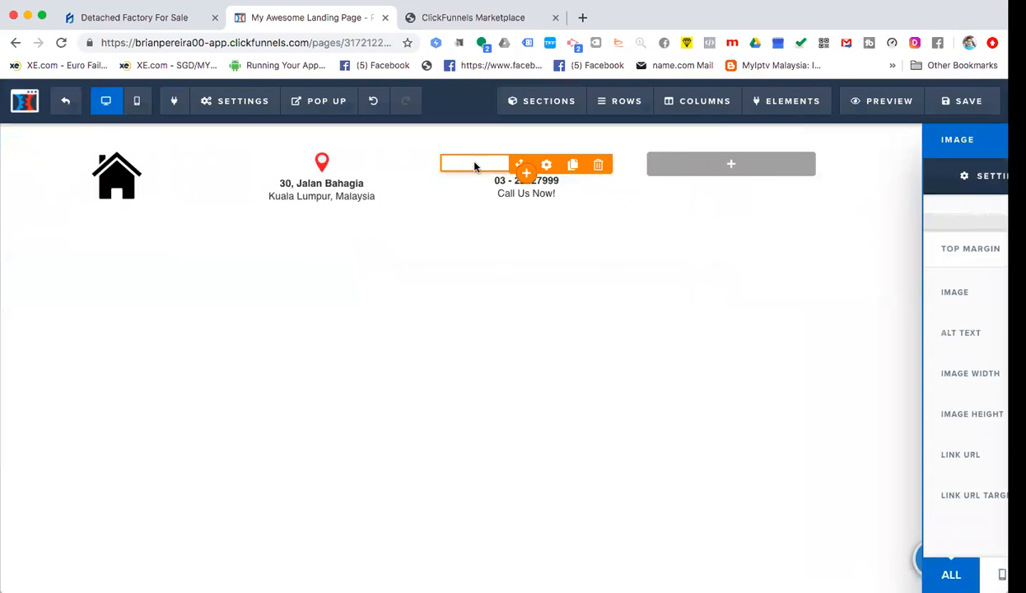
{"action": "left_click", "coordinate": [618, 165]}
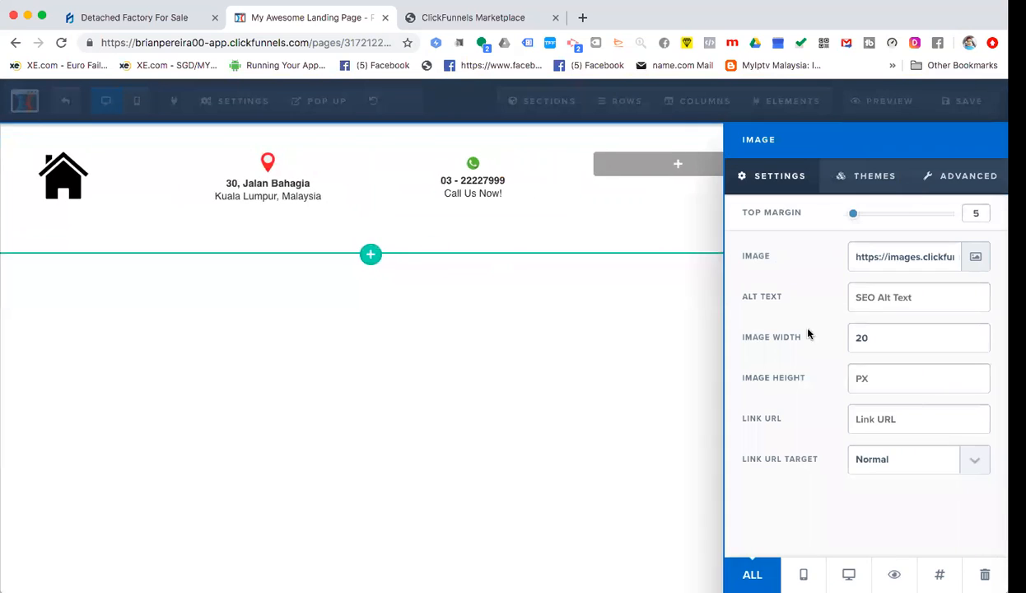
{"action": "left_click_drag", "start_coordinate": [822, 336], "coordinate": [801, 338]}
{"action": "type", "text": "30"}
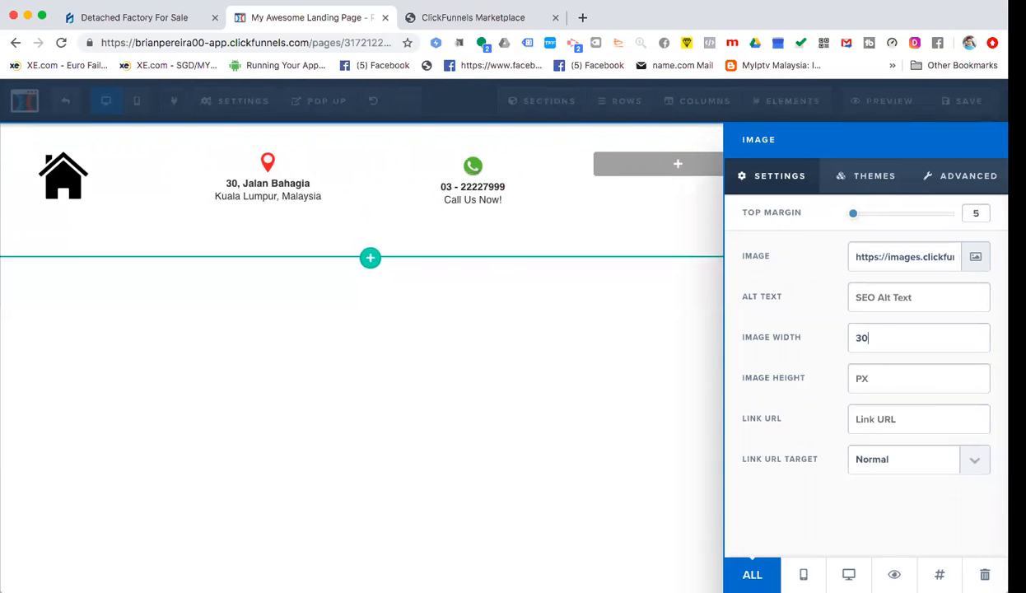
{"action": "left_click", "coordinate": [477, 268]}
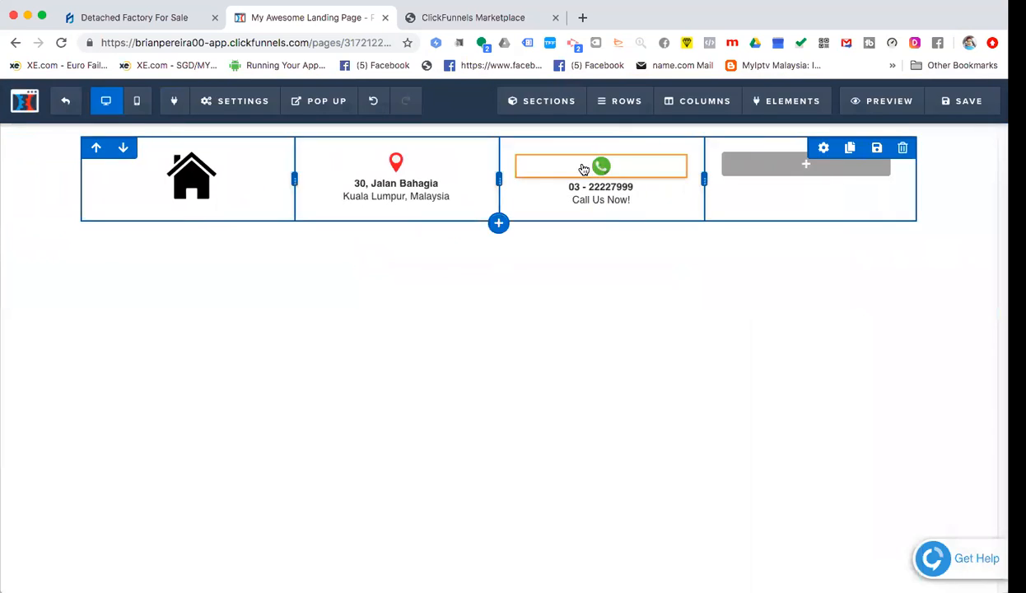
{"action": "left_click", "coordinate": [616, 168]}
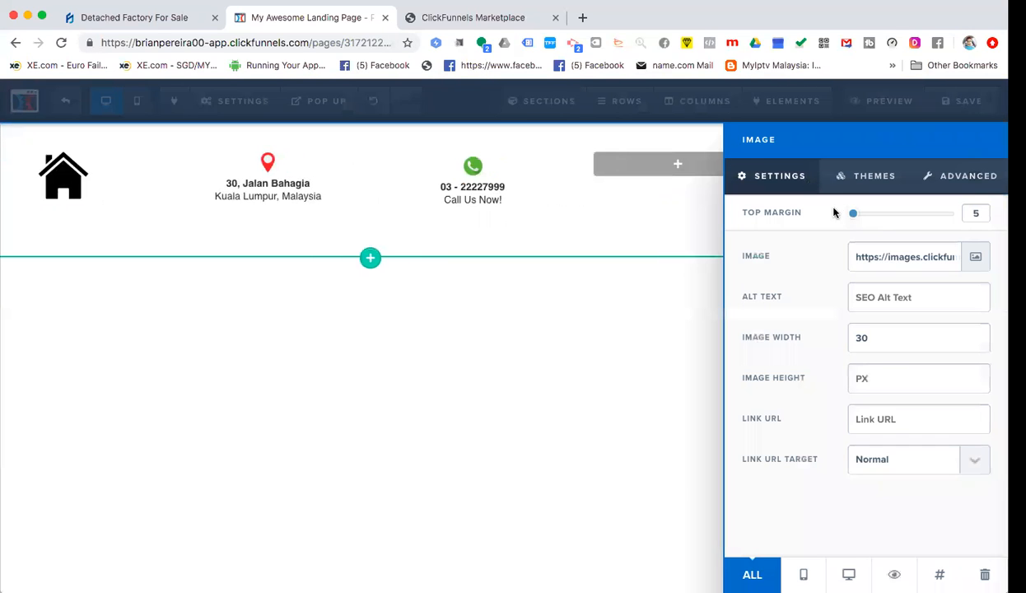
{"action": "left_click_drag", "start_coordinate": [853, 218], "coordinate": [768, 206]}
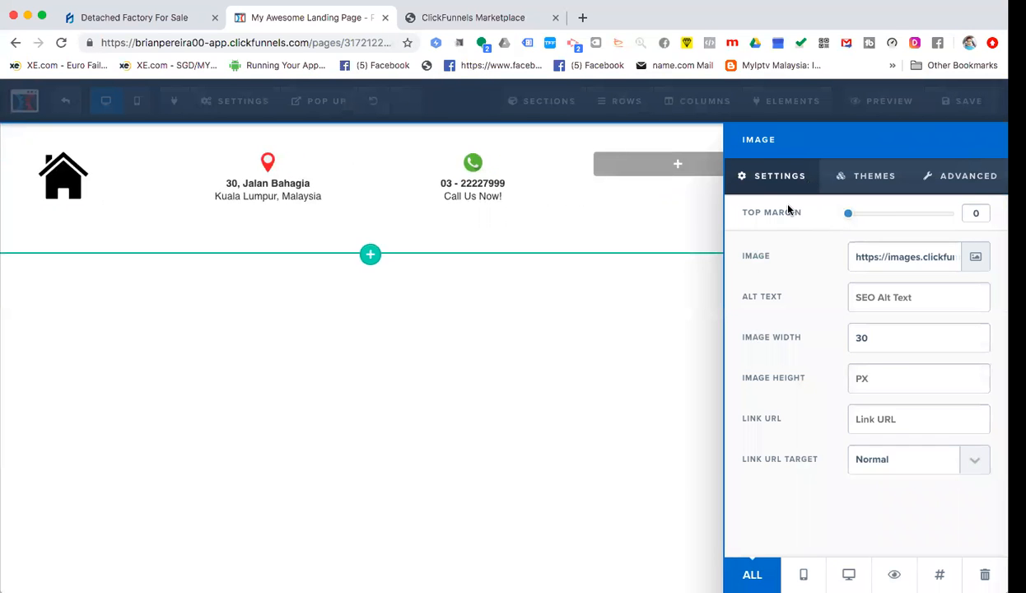
{"action": "left_click", "coordinate": [659, 233]}
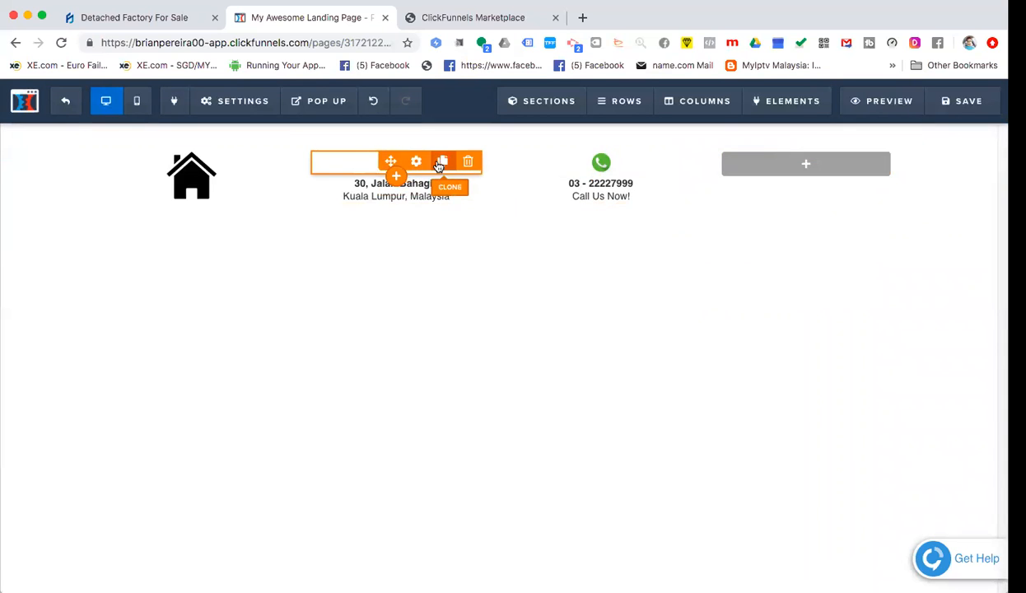
- Clone the map pin and address block into the fourth header column
{"action": "left_click", "coordinate": [441, 159]}
{"action": "left_click_drag", "start_coordinate": [414, 192], "coordinate": [806, 168]}
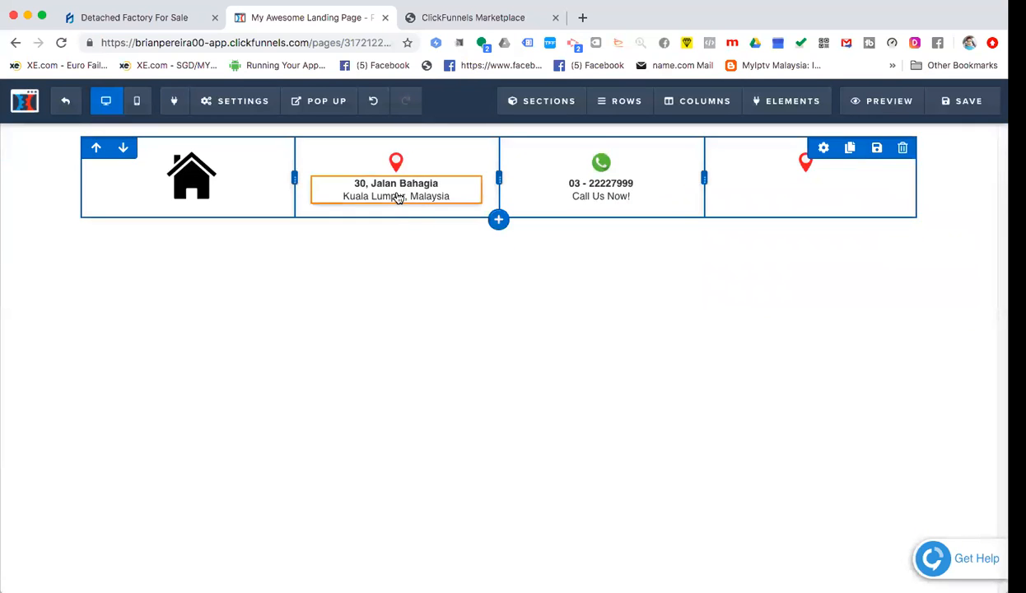
{"action": "left_click", "coordinate": [418, 190]}
{"action": "left_click", "coordinate": [489, 232]}
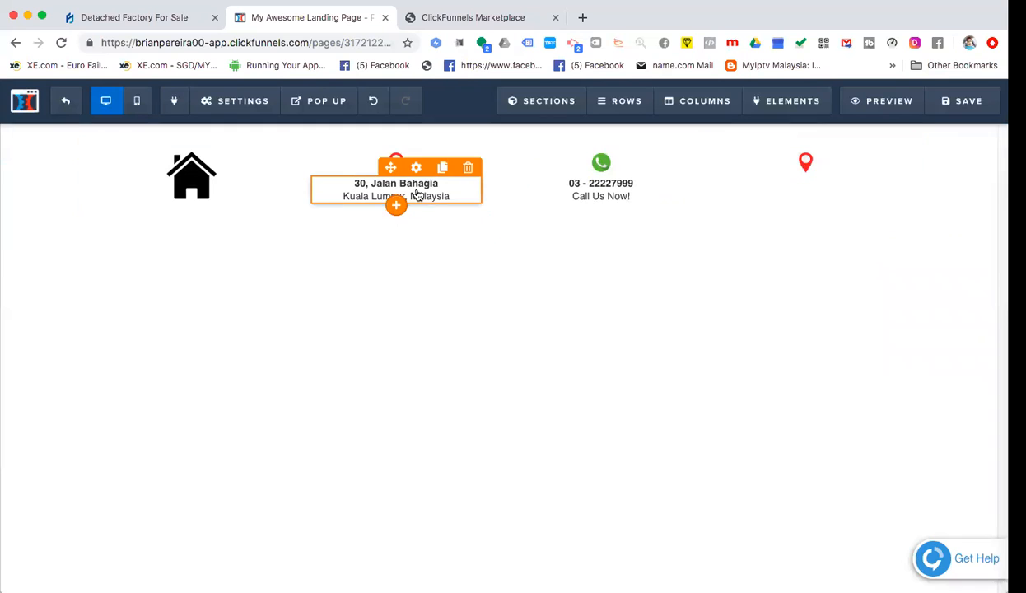
{"action": "left_click", "coordinate": [442, 171]}
{"action": "mouse_move", "coordinate": [458, 217]}
{"action": "left_mouse_down"}
{"action": "mouse_move", "coordinate": [916, 176]}
{"action": "mouse_move", "coordinate": [806, 172]}
{"action": "mouse_move", "coordinate": [794, 206]}
{"action": "left_mouse_up"}
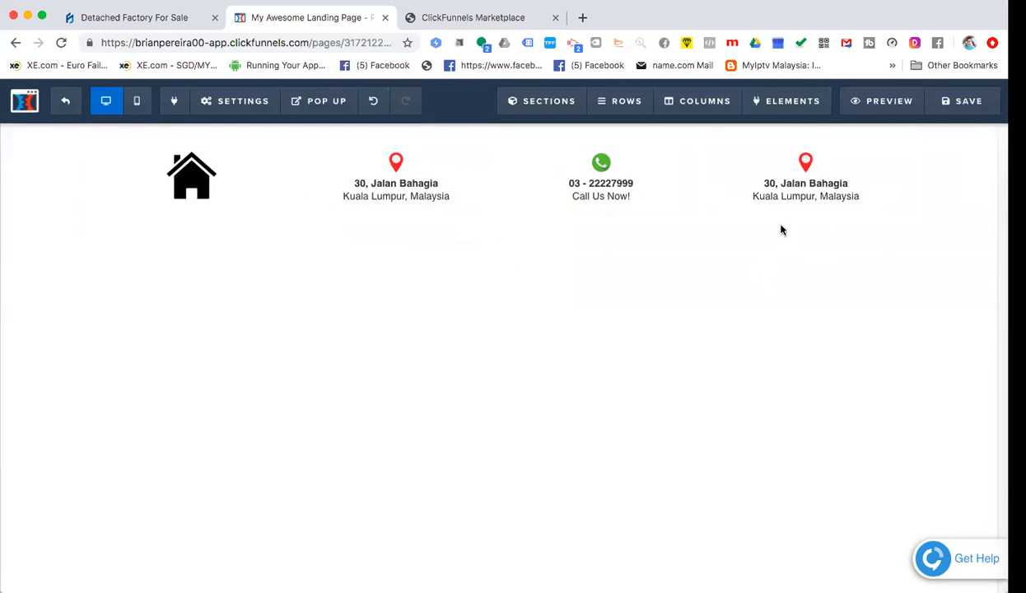
- Change the copied address's first line to 'Property Management Services'
{"action": "left_click", "coordinate": [812, 196]}
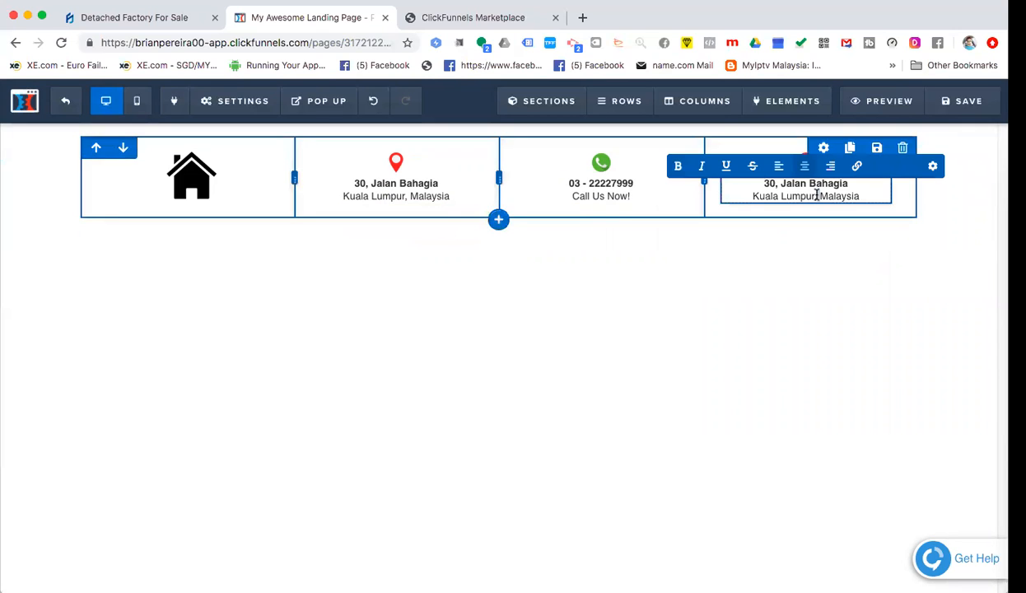
{"action": "triple_click", "coordinate": [817, 195]}
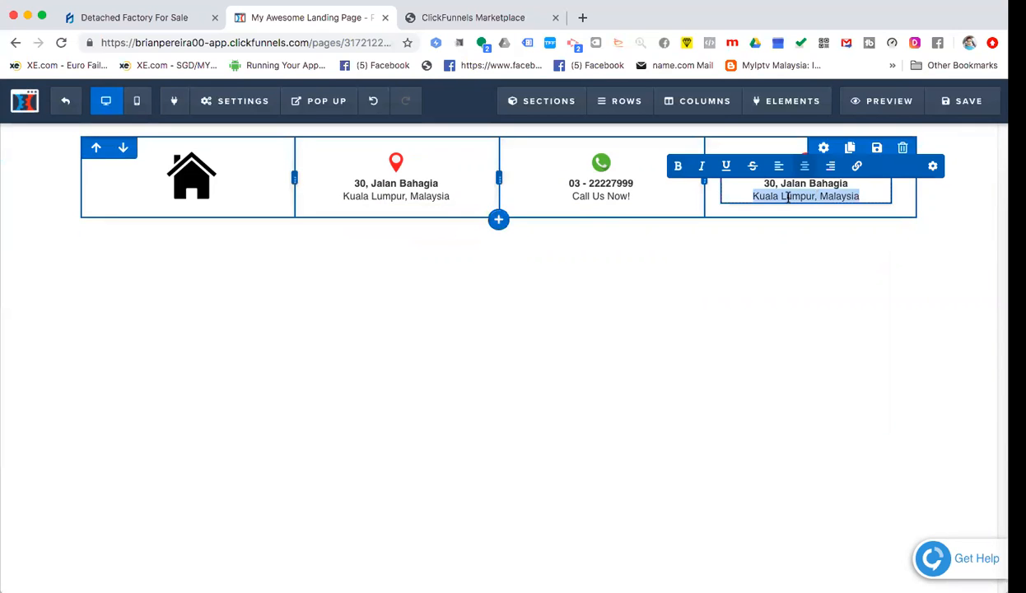
{"action": "left_click", "coordinate": [503, 20]}
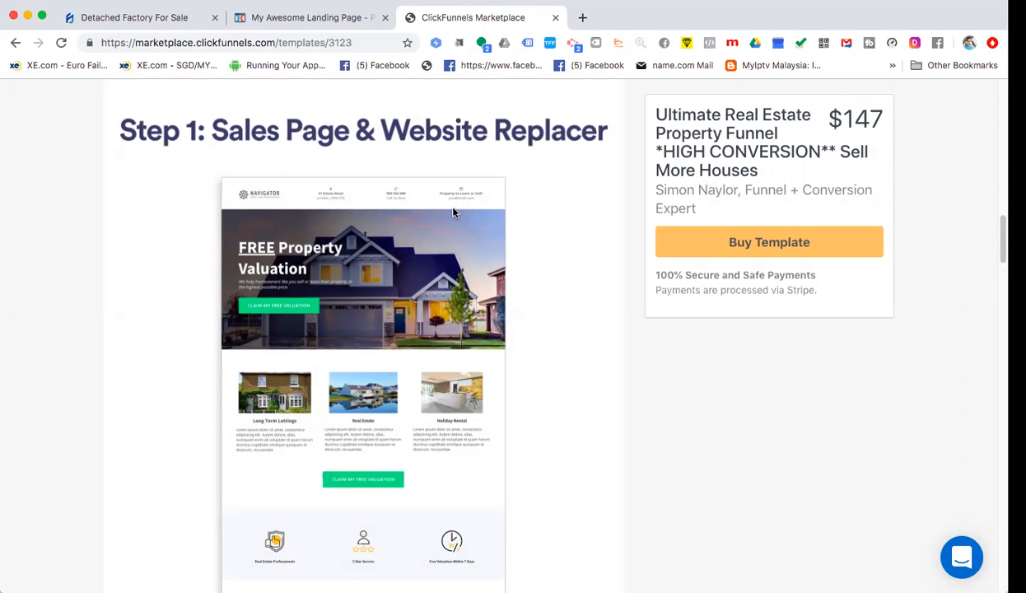
{"action": "left_click", "coordinate": [335, 28]}
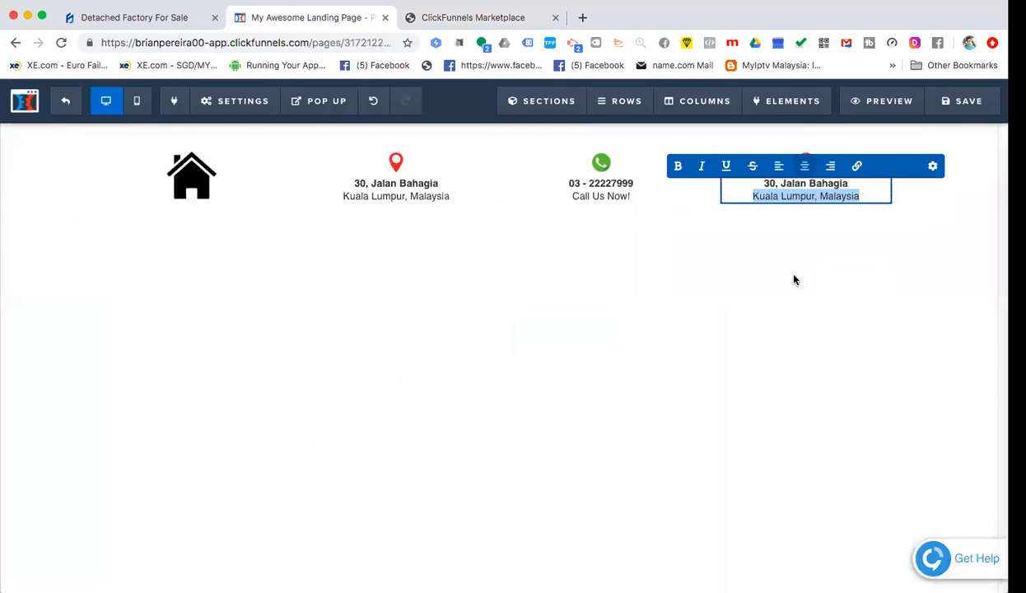
{"action": "double_click", "coordinate": [809, 184]}
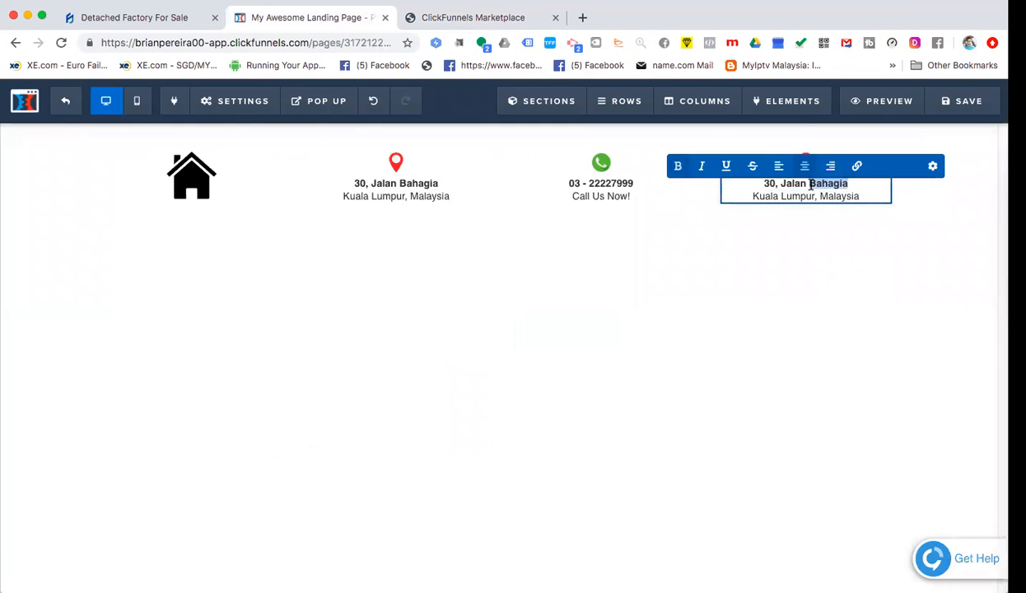
{"action": "triple_click", "coordinate": [810, 184]}
{"action": "type", "text": "Propert"}
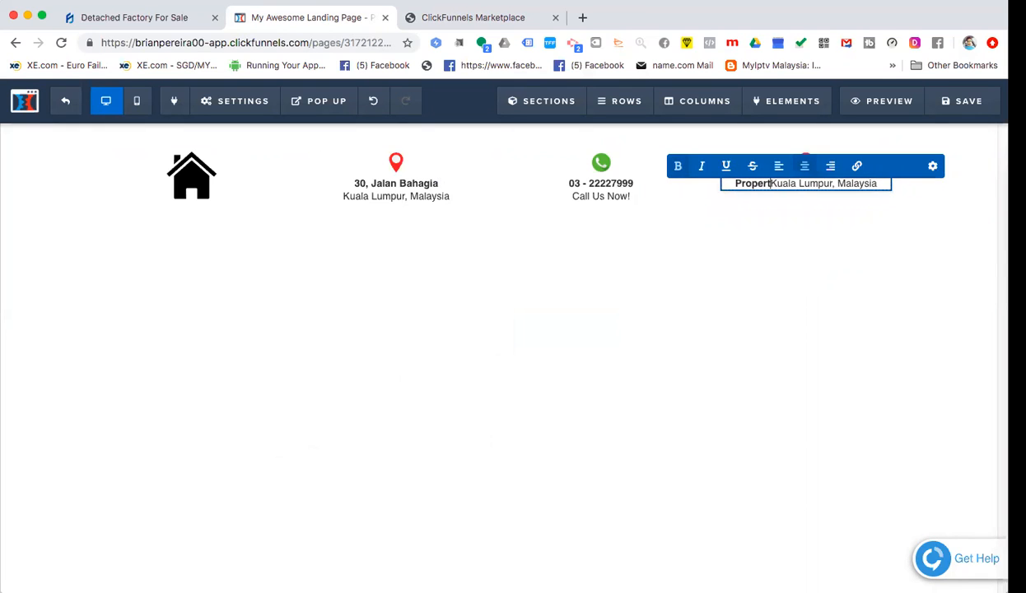
{"action": "type", "text": "y"}
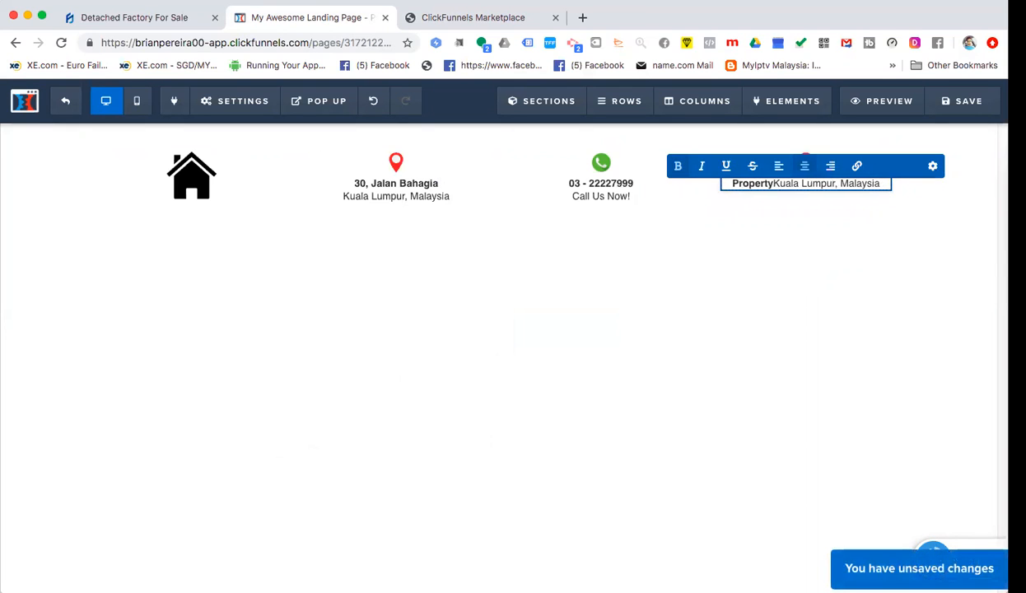
{"action": "key", "text": "Return"}
{"action": "left_click", "coordinate": [841, 186]}
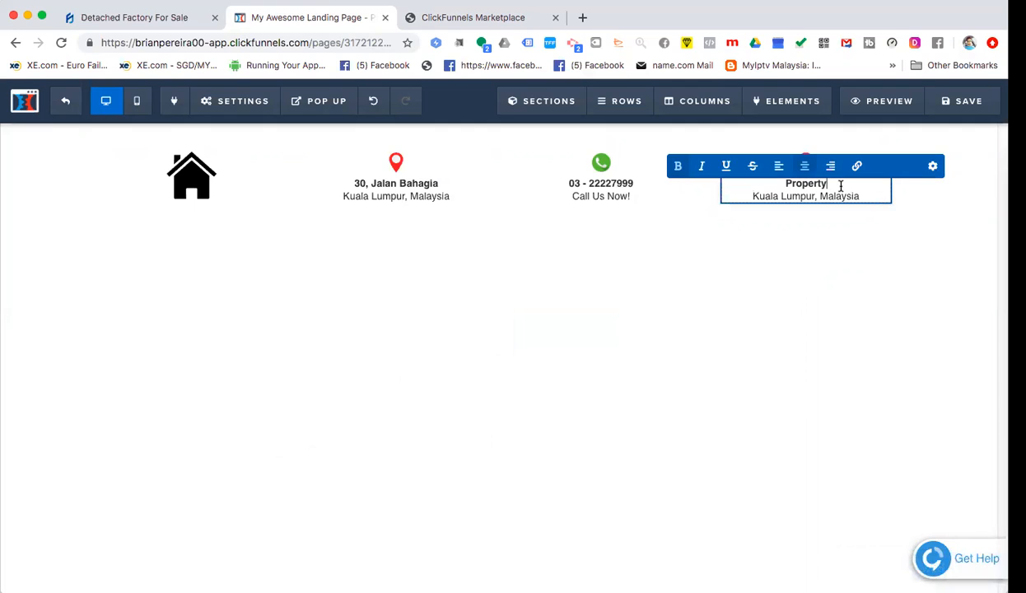
{"action": "type", "text": "Management Services"}
- Replace the Kuala Lumpur, Malaysia line with the contact e-mail address
{"action": "double_click", "coordinate": [804, 197]}
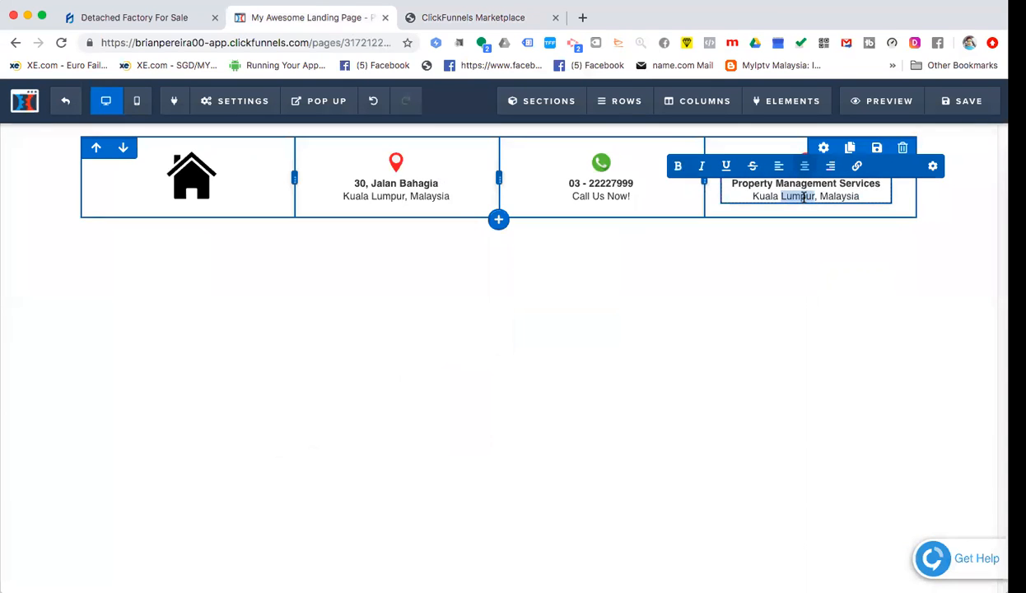
{"action": "triple_click", "coordinate": [841, 196]}
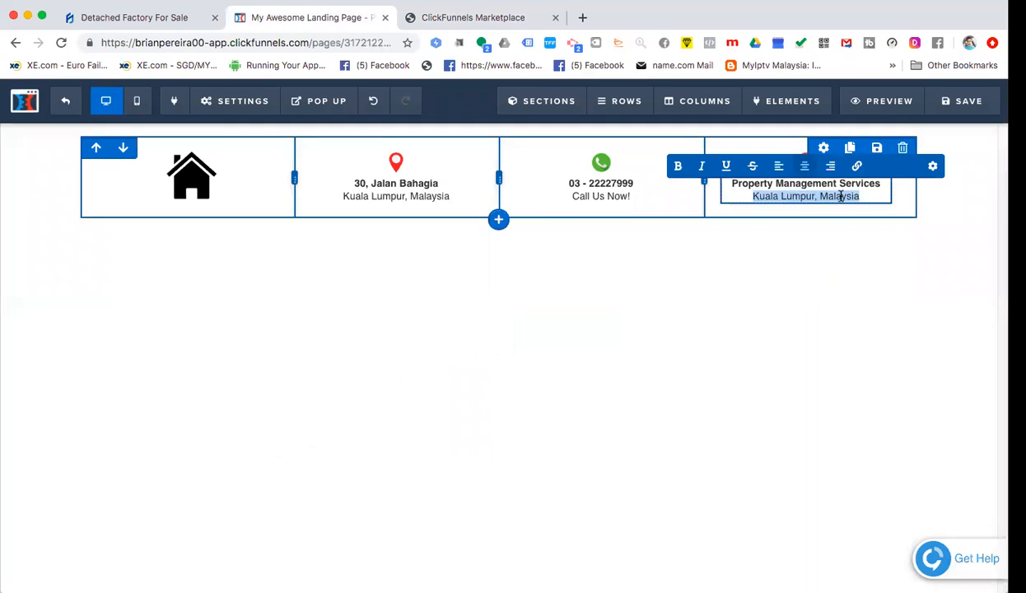
{"action": "type", "text": "Yasmin"}
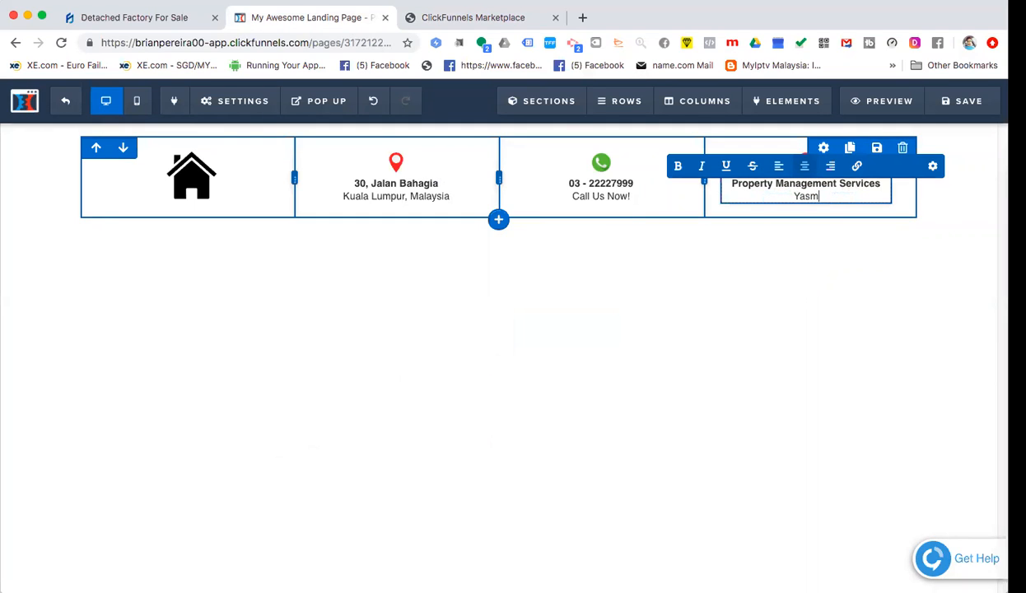
{"action": "key", "text": "BackSpace"}
{"action": "key", "text": "BackSpace"}
{"action": "key", "text": "BackSpace"}
{"action": "key", "text": "BackSpace"}
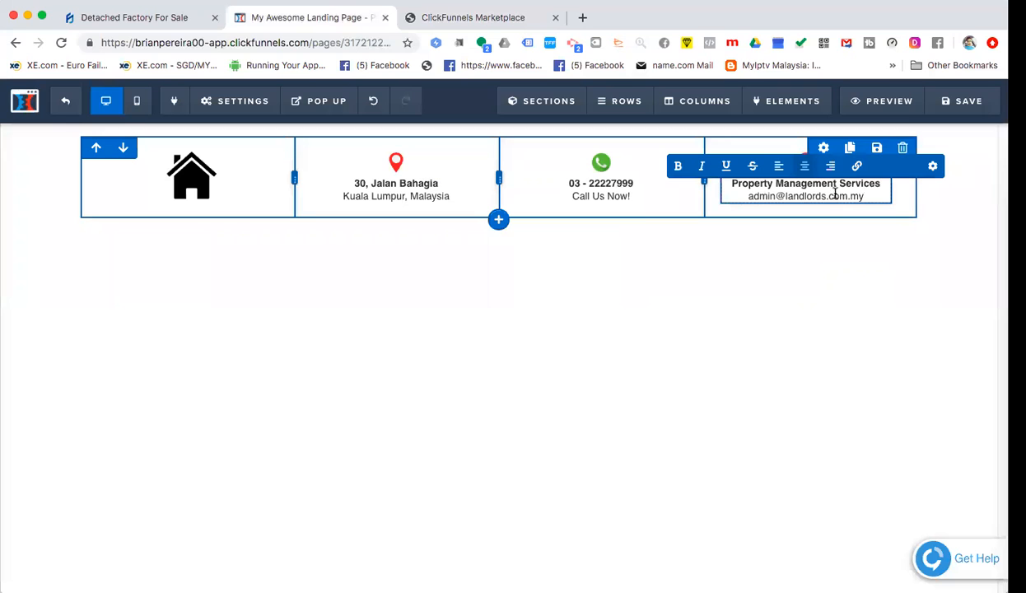
{"action": "left_click", "coordinate": [741, 263]}
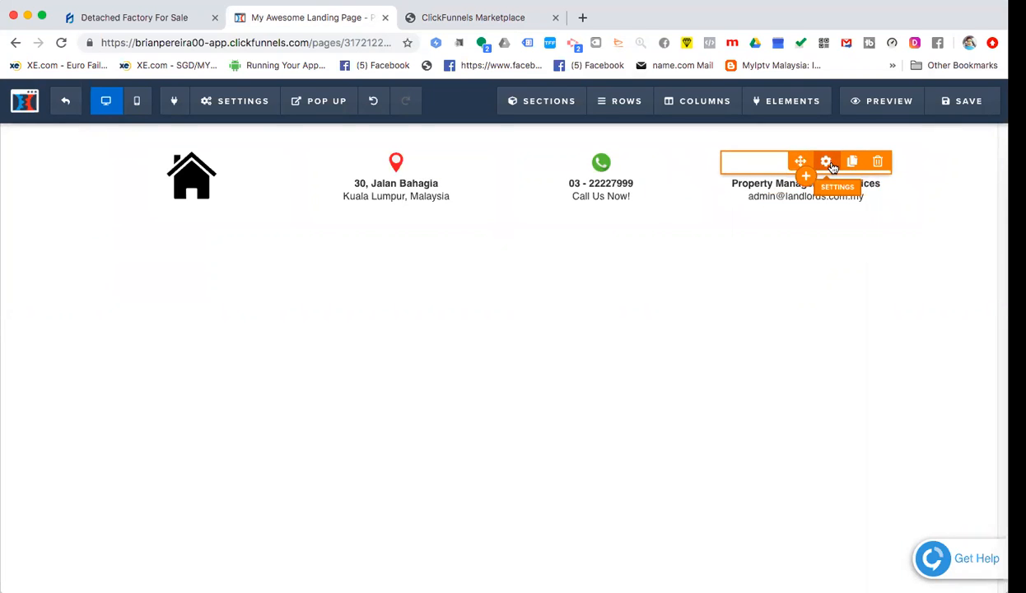
- Swap the fourth column's pin for the calendar image from Uploaded Images page 1, 30 px wide
{"action": "left_click", "coordinate": [828, 163]}
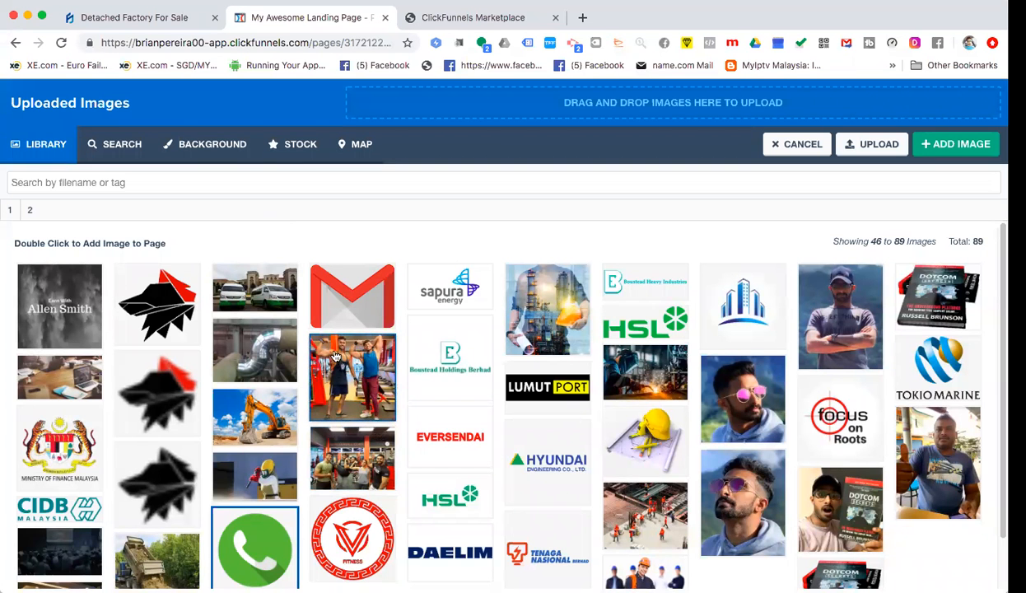
{"action": "left_click", "coordinate": [9, 211]}
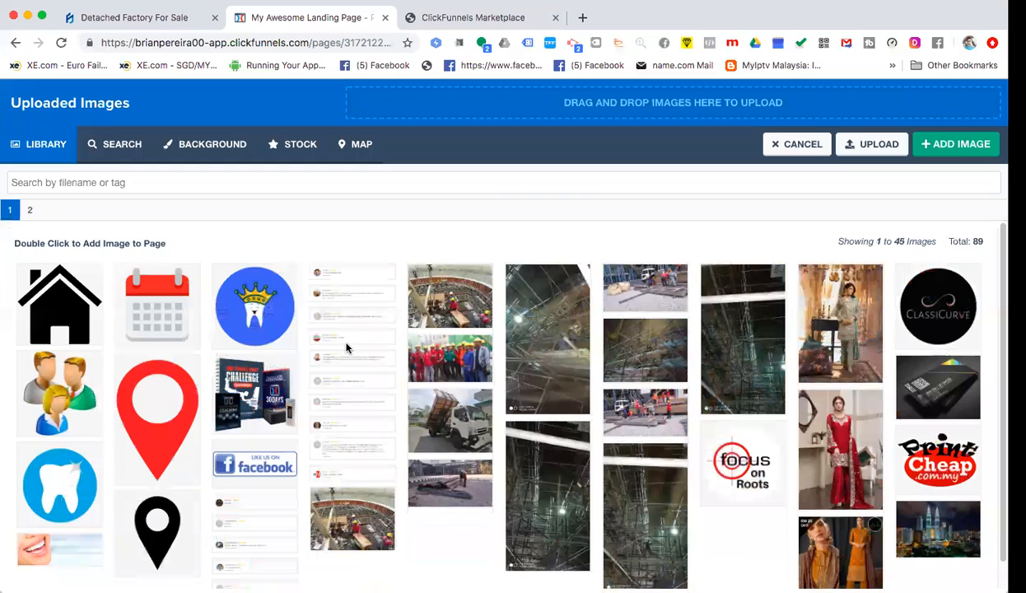
{"action": "left_click", "coordinate": [156, 304]}
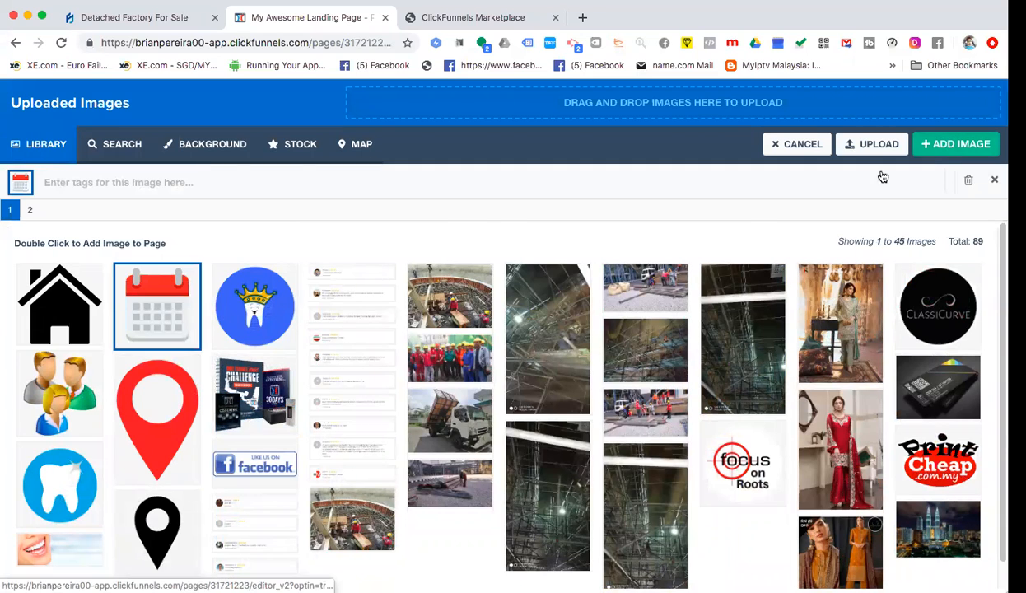
{"action": "left_click", "coordinate": [943, 146]}
{"action": "left_click_drag", "start_coordinate": [871, 338], "coordinate": [831, 341]}
{"action": "type", "text": "30"}
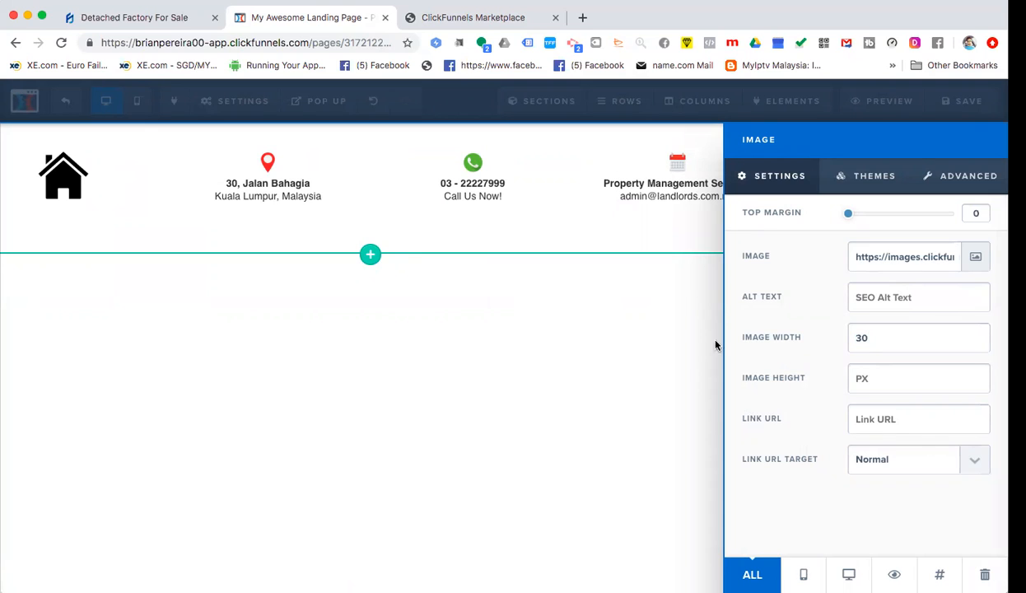
{"action": "left_click", "coordinate": [459, 443]}
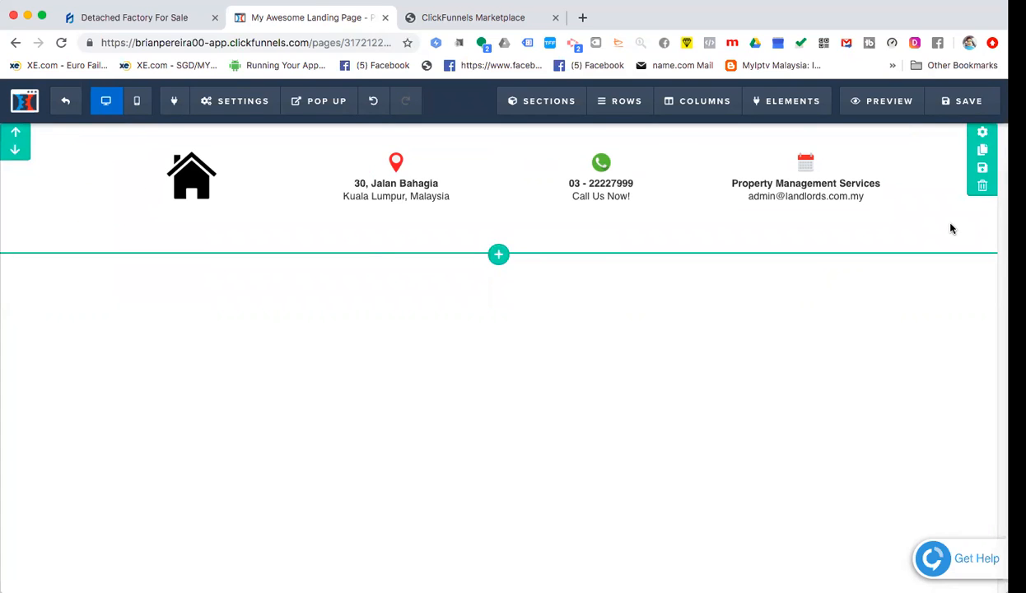
- Try grey, red, black, light blue and white swatches as the header section's background colour
{"action": "left_click", "coordinate": [983, 135]}
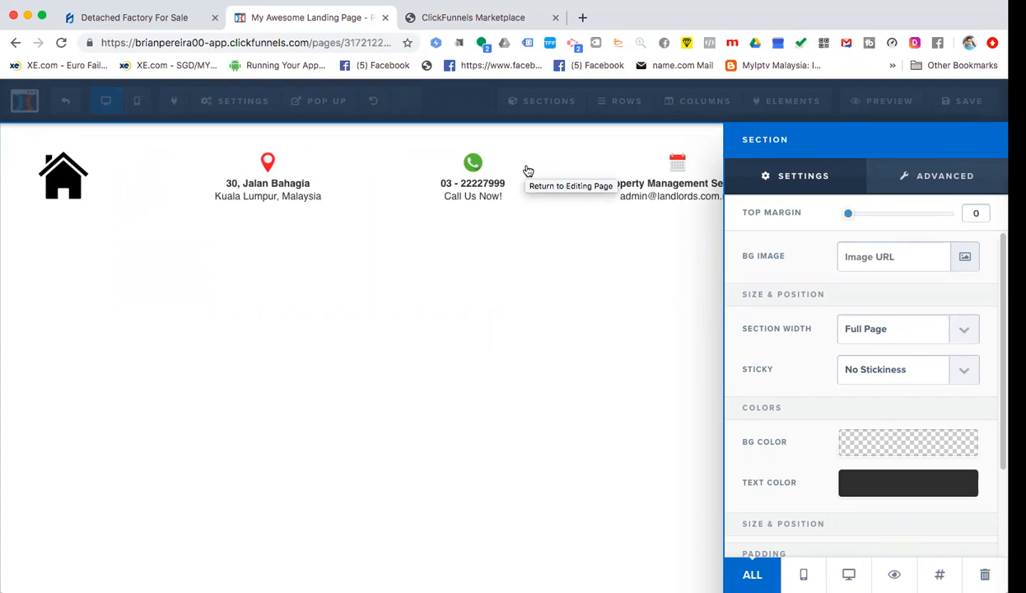
{"action": "left_click", "coordinate": [890, 448]}
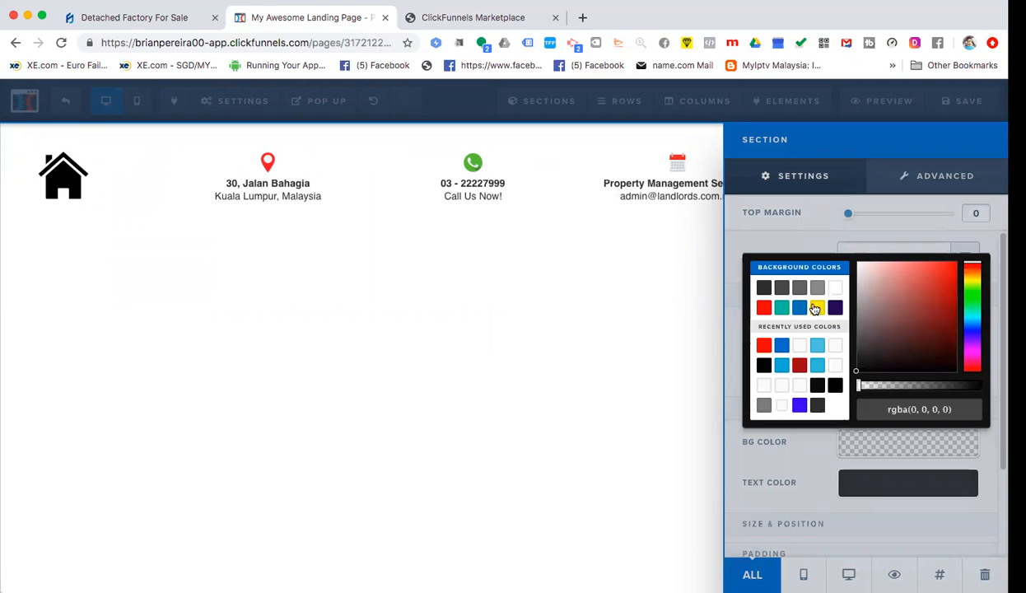
{"action": "left_click", "coordinate": [817, 289]}
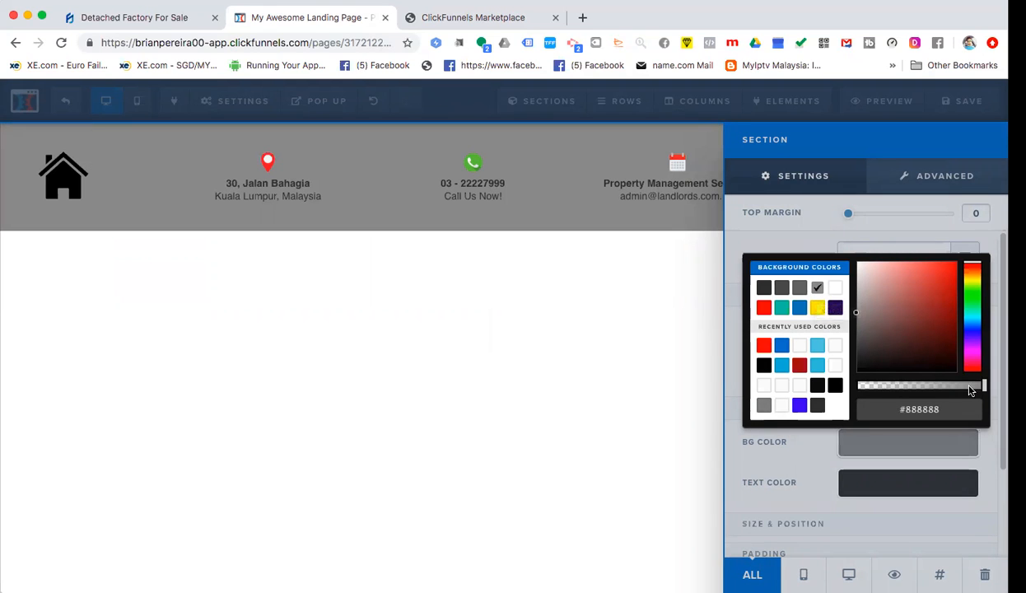
{"action": "left_click_drag", "start_coordinate": [982, 389], "coordinate": [859, 387]}
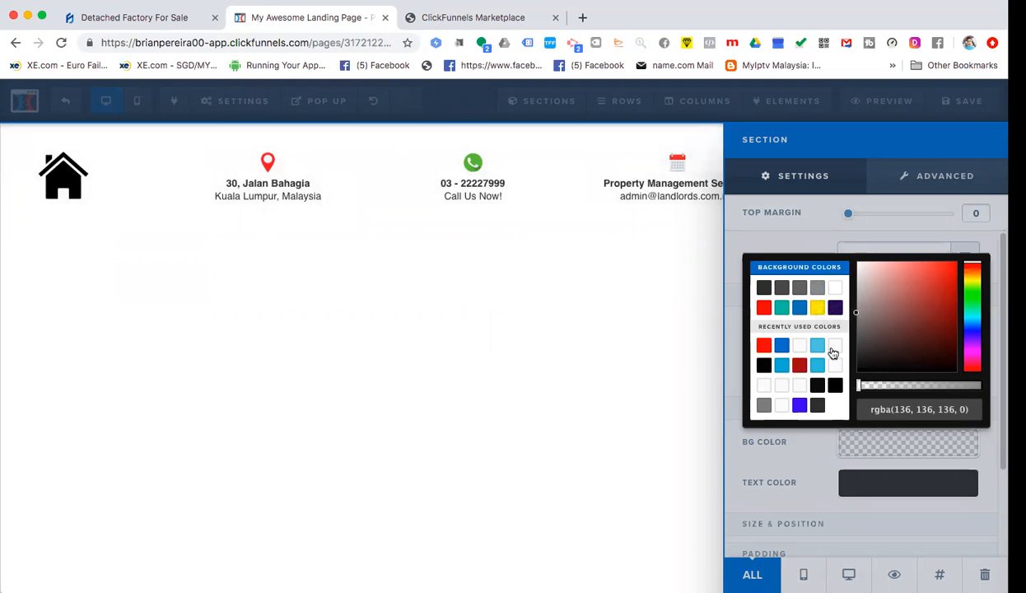
{"action": "left_click", "coordinate": [764, 385]}
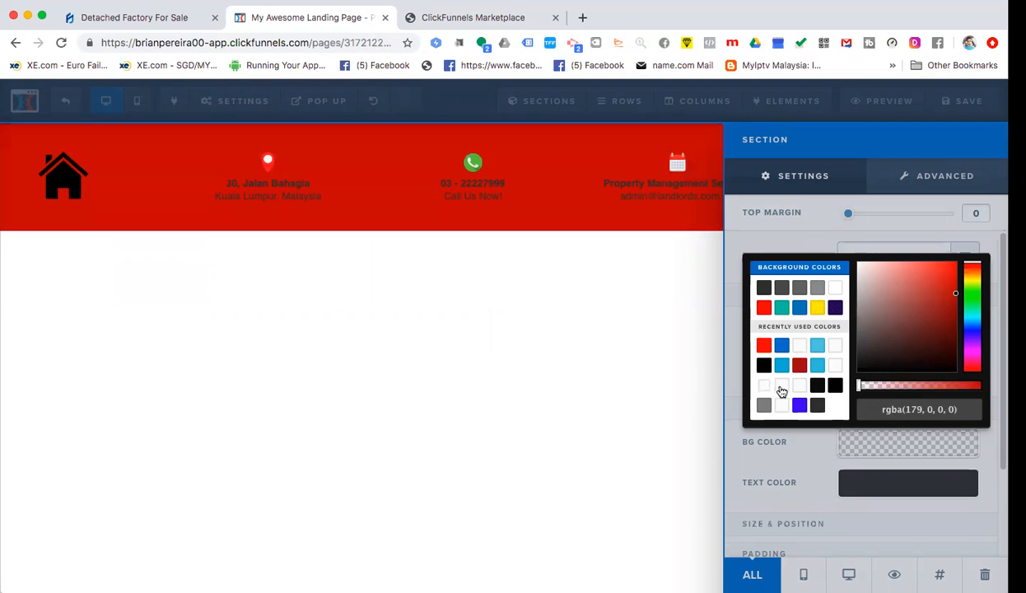
{"action": "left_click", "coordinate": [781, 404]}
{"action": "left_click", "coordinate": [782, 407]}
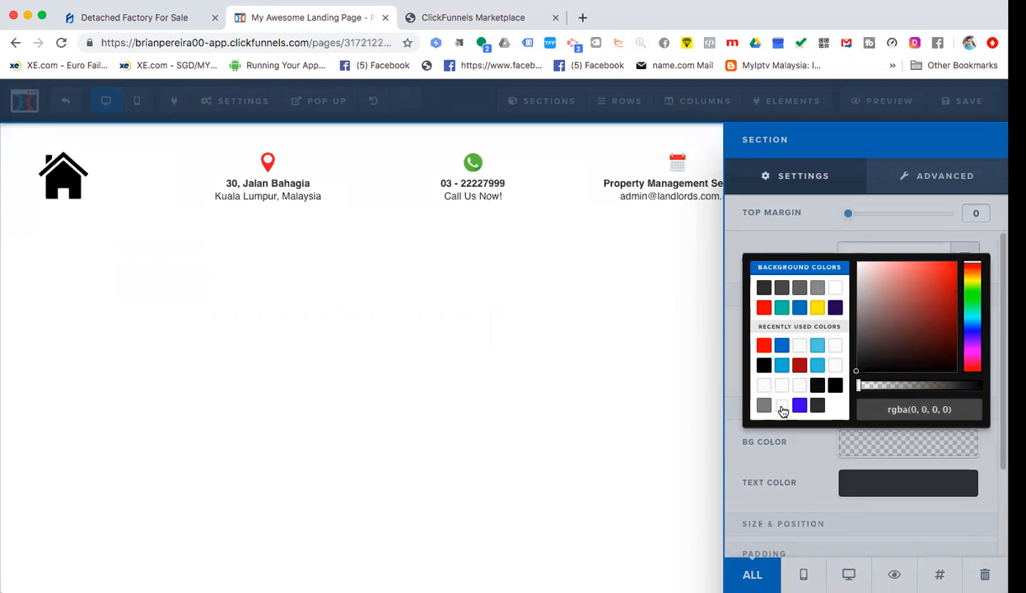
{"action": "left_click", "coordinate": [835, 384]}
{"action": "left_click", "coordinate": [817, 344]}
{"action": "left_click", "coordinate": [835, 286]}
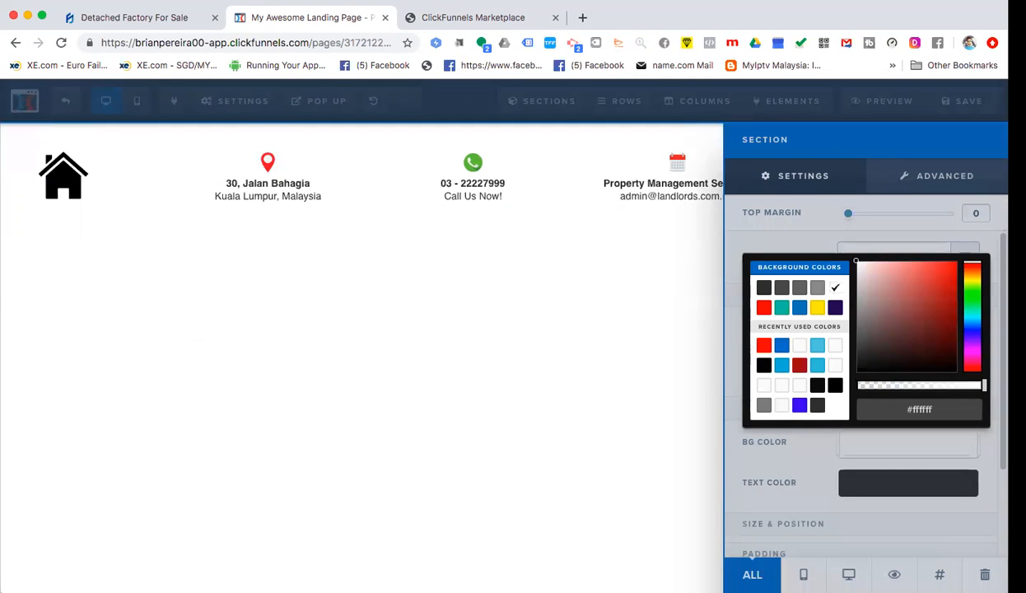
- Try red and pink shades, settling on #df2222, then drag its opacity to zero
{"action": "left_click", "coordinate": [933, 343]}
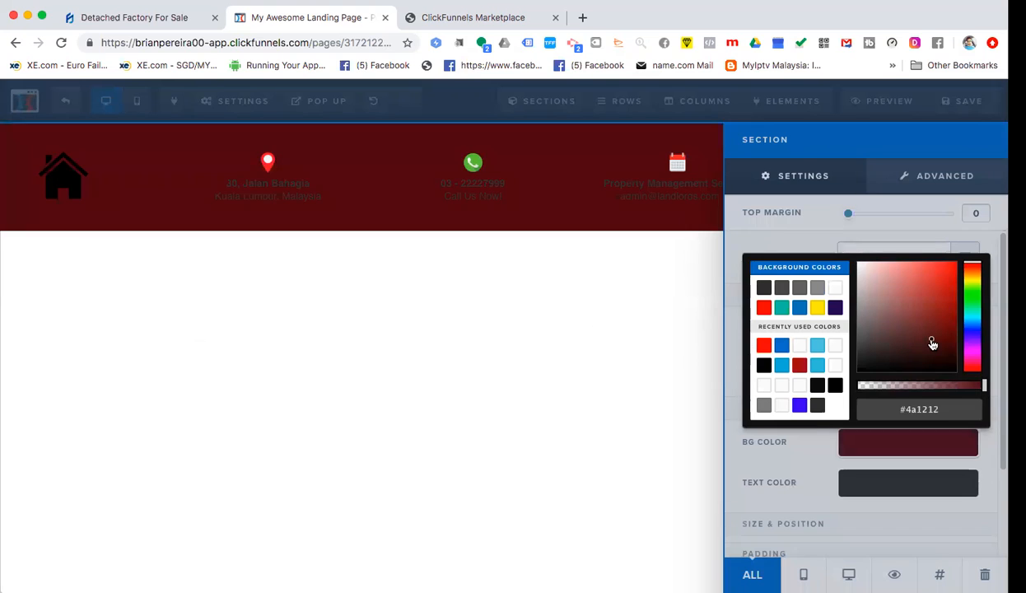
{"action": "left_click", "coordinate": [947, 306]}
{"action": "left_click", "coordinate": [881, 359]}
{"action": "left_click", "coordinate": [862, 295]}
{"action": "left_click", "coordinate": [889, 278]}
{"action": "left_click", "coordinate": [868, 272]}
{"action": "left_click", "coordinate": [947, 316]}
{"action": "left_click", "coordinate": [900, 314]}
{"action": "left_click", "coordinate": [939, 298]}
{"action": "left_click", "coordinate": [940, 274]}
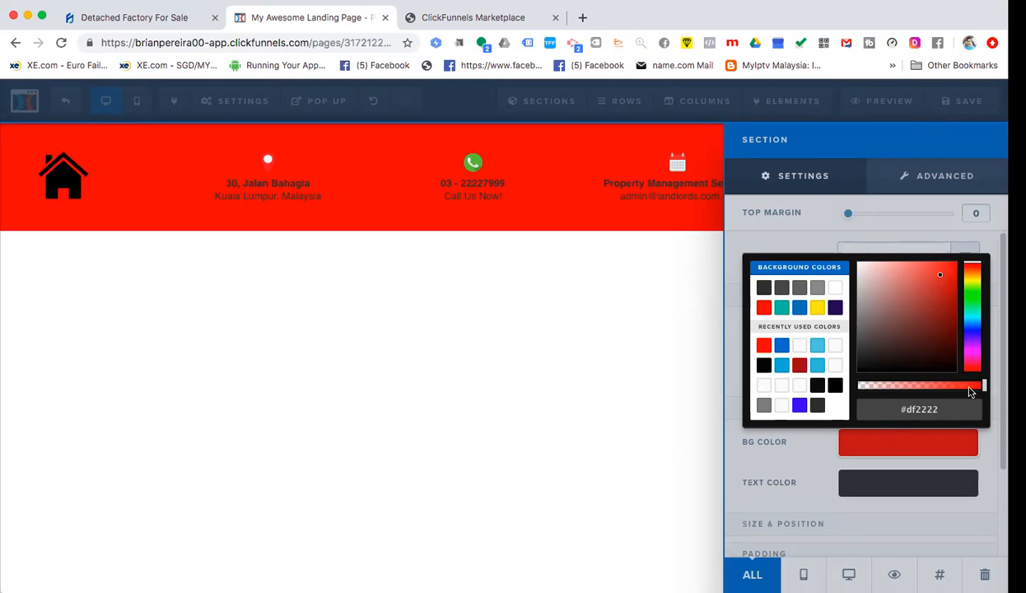
{"action": "left_click_drag", "start_coordinate": [985, 391], "coordinate": [707, 396]}
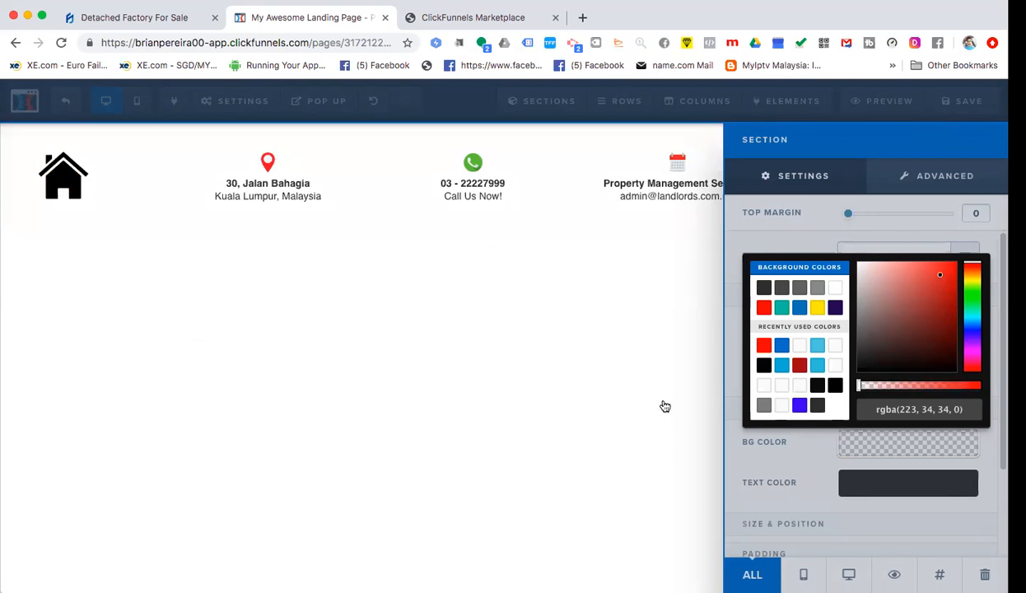
{"action": "left_click", "coordinate": [794, 441]}
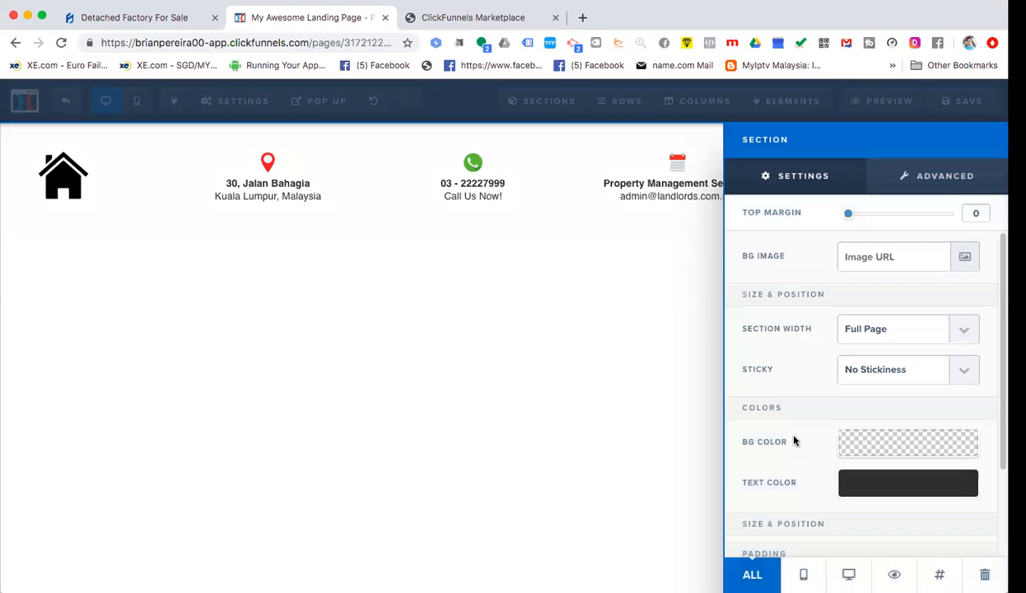
- Set the header section's background image to a site photo from Uploaded Images
{"action": "left_click", "coordinate": [964, 257]}
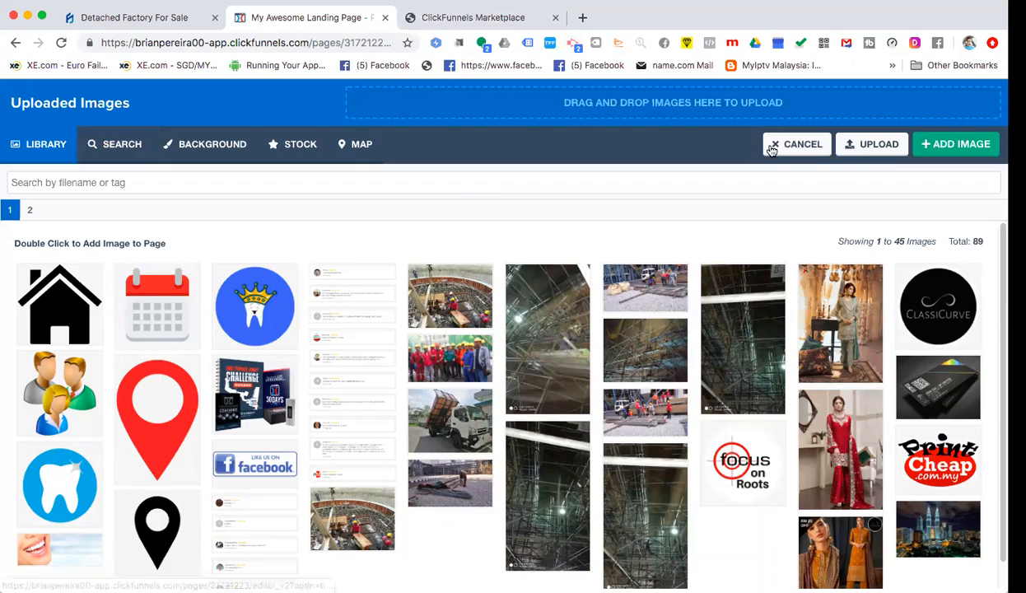
{"action": "left_click", "coordinate": [797, 144]}
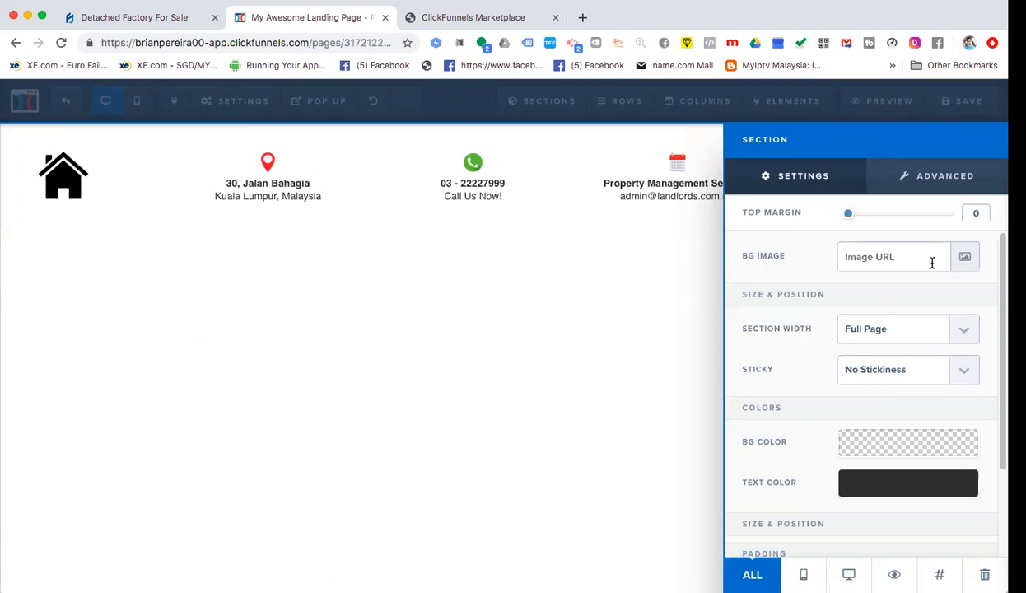
{"action": "left_click", "coordinate": [962, 259]}
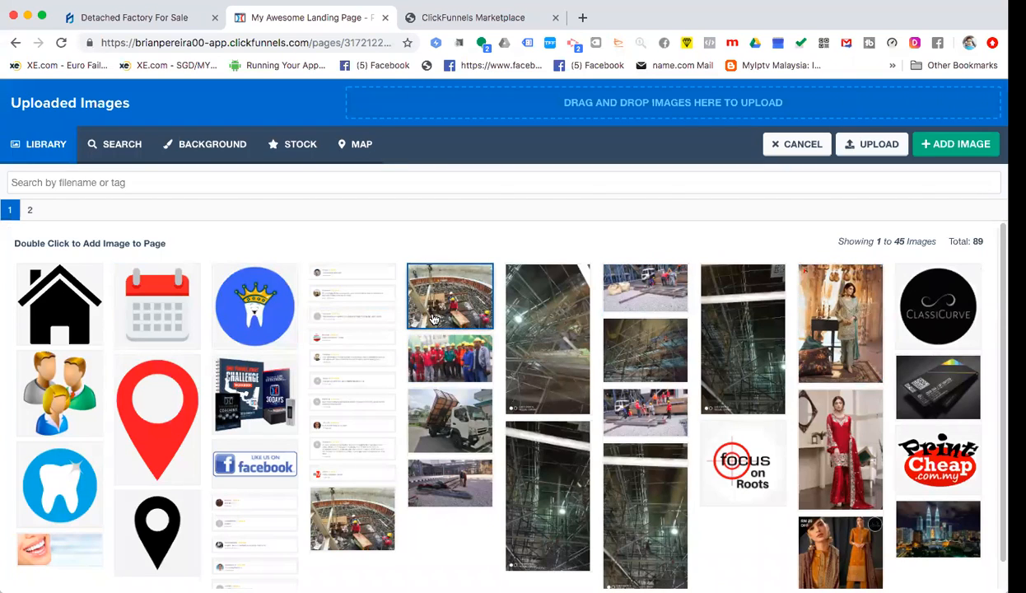
{"action": "left_click", "coordinate": [466, 499]}
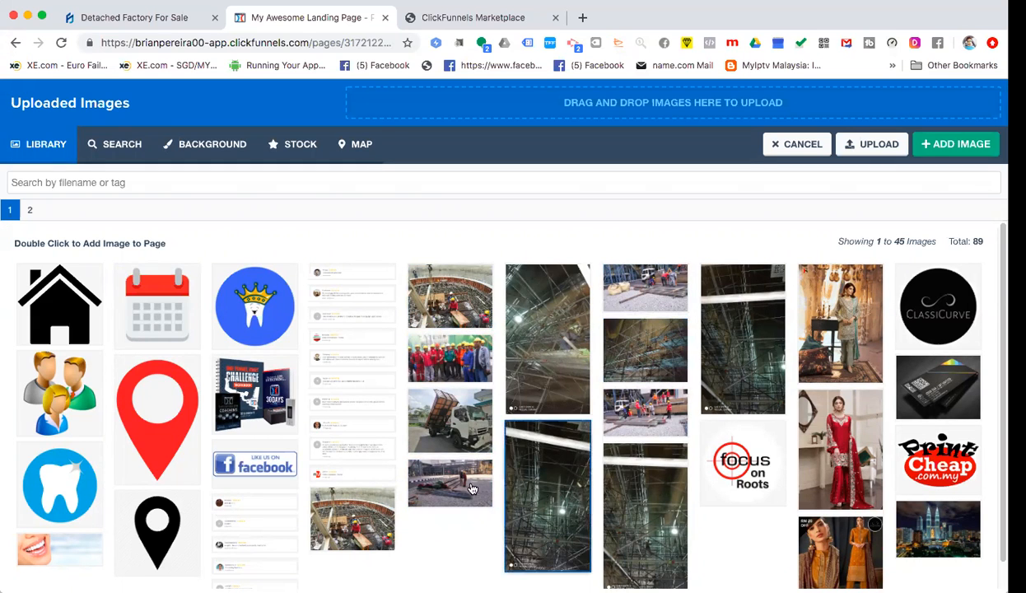
{"action": "scroll", "coordinate": [517, 440], "scroll_direction": "down", "scroll_amount": 1}
{"action": "scroll", "coordinate": [517, 440], "scroll_direction": "down", "scroll_amount": 1}
{"action": "scroll", "coordinate": [517, 440], "scroll_direction": "up", "scroll_amount": 1}
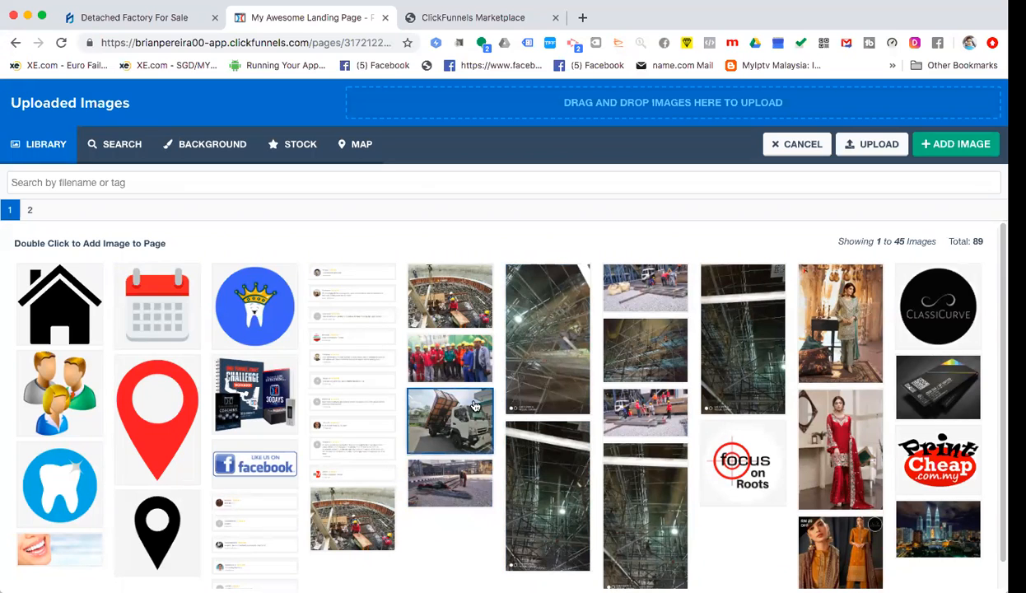
{"action": "left_click", "coordinate": [440, 482]}
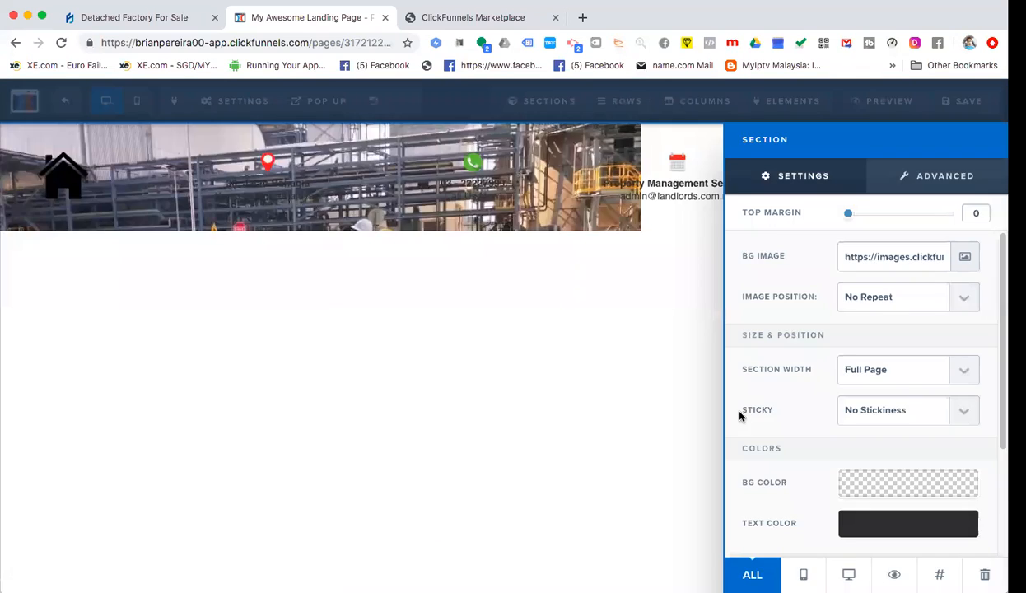
{"action": "left_click", "coordinate": [462, 337]}
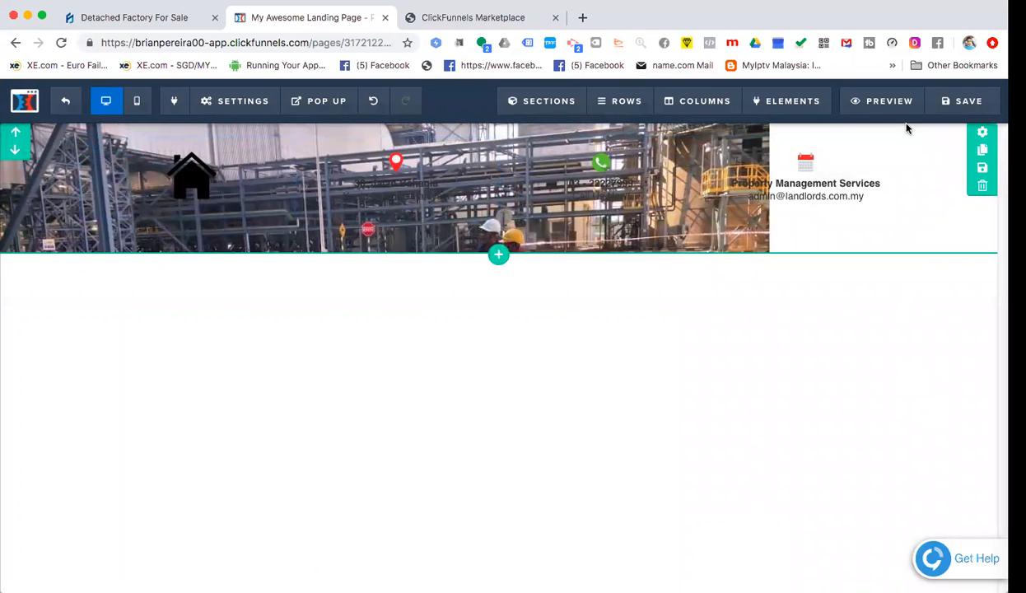
- Set the background image position to Fill 100% Width
{"action": "left_click", "coordinate": [982, 132]}
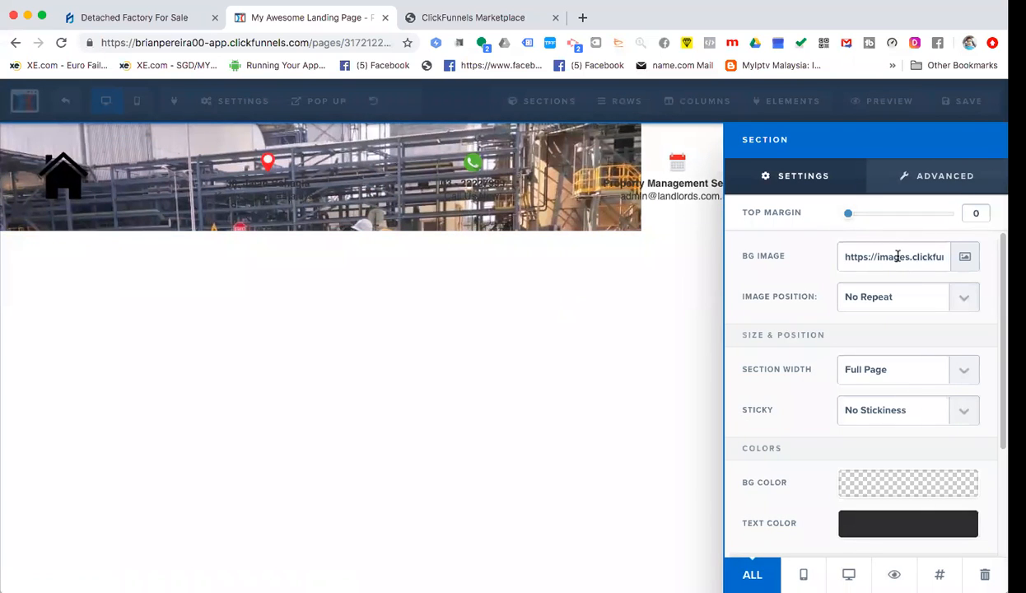
{"action": "left_click", "coordinate": [955, 303]}
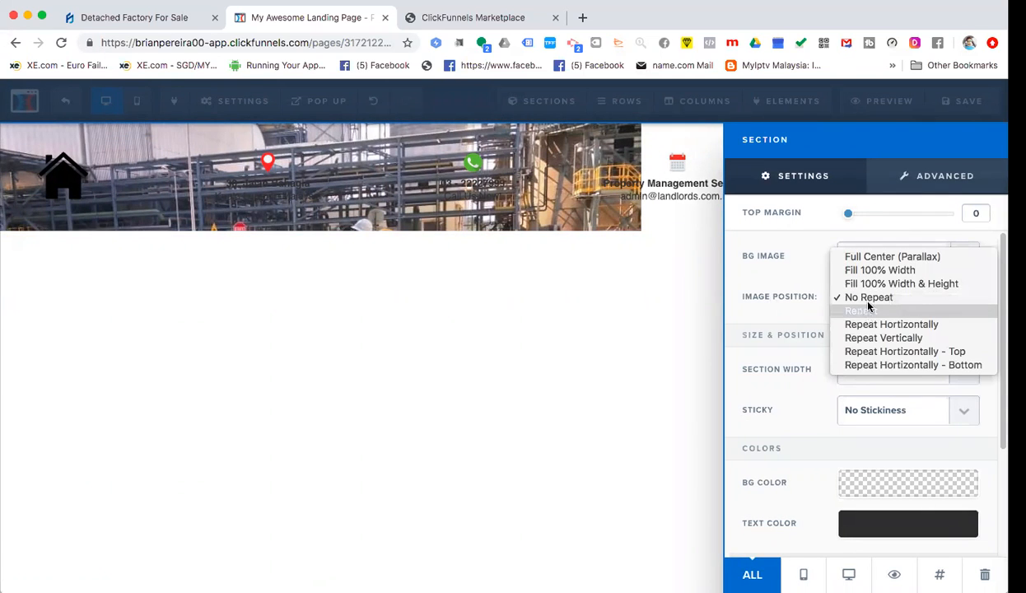
{"action": "left_click", "coordinate": [873, 272]}
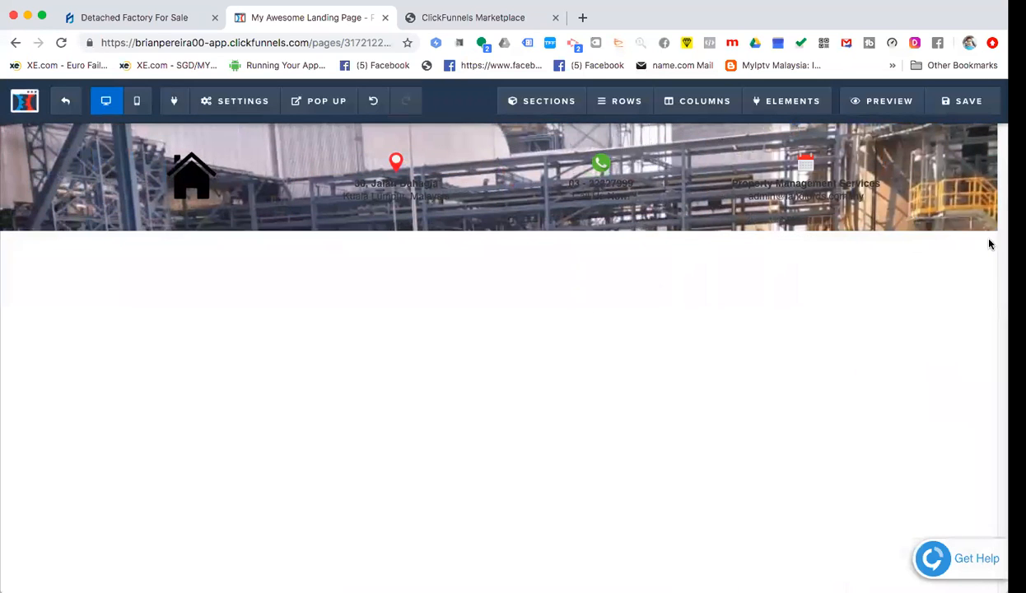
- Clear the header section's BG Image URL to drop the factory photo, then save the page
{"action": "left_click", "coordinate": [982, 134]}
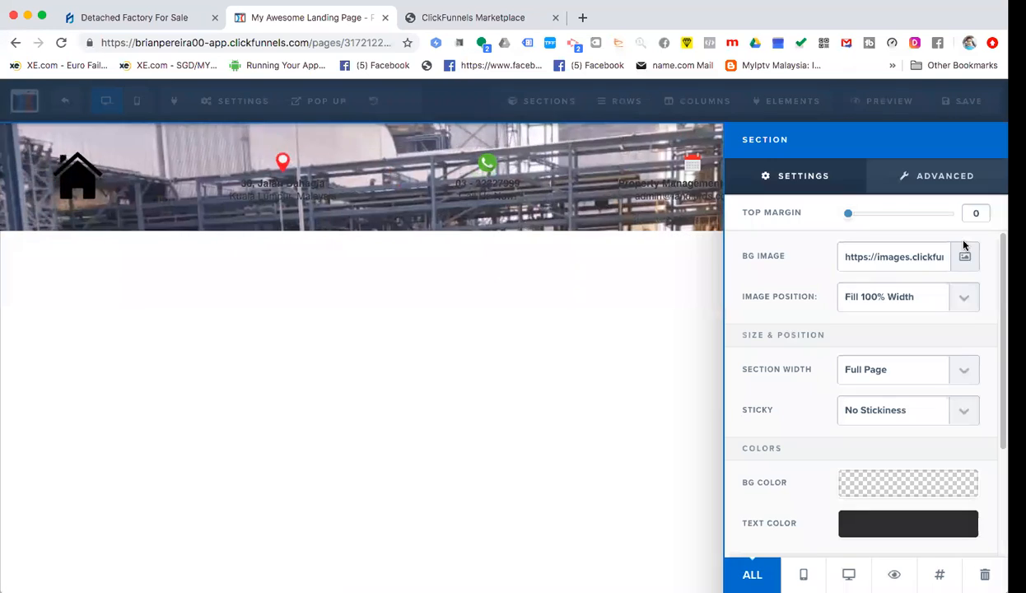
{"action": "triple_click", "coordinate": [906, 256]}
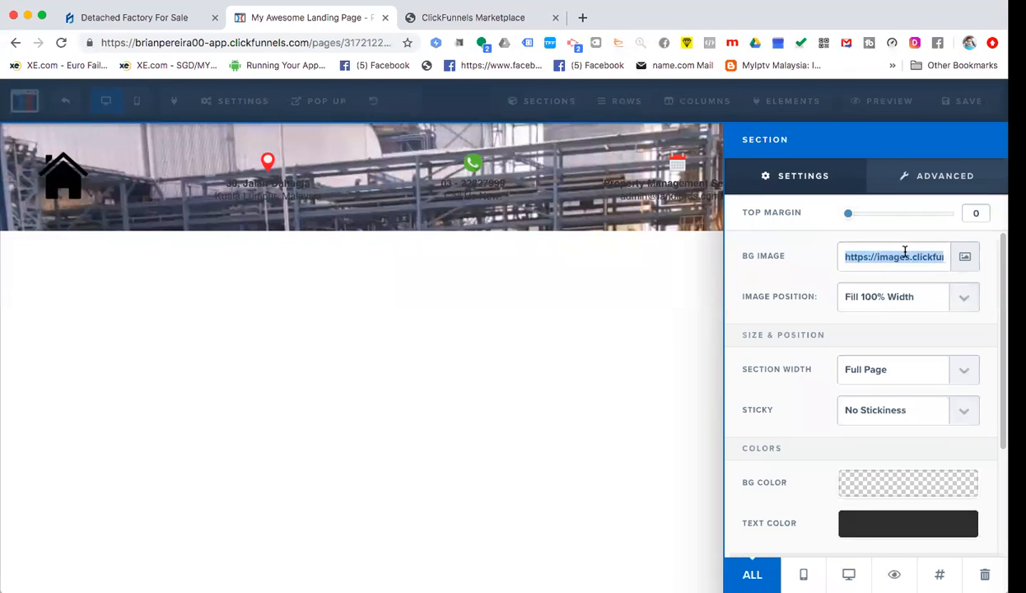
{"action": "key", "text": "BackSpace"}
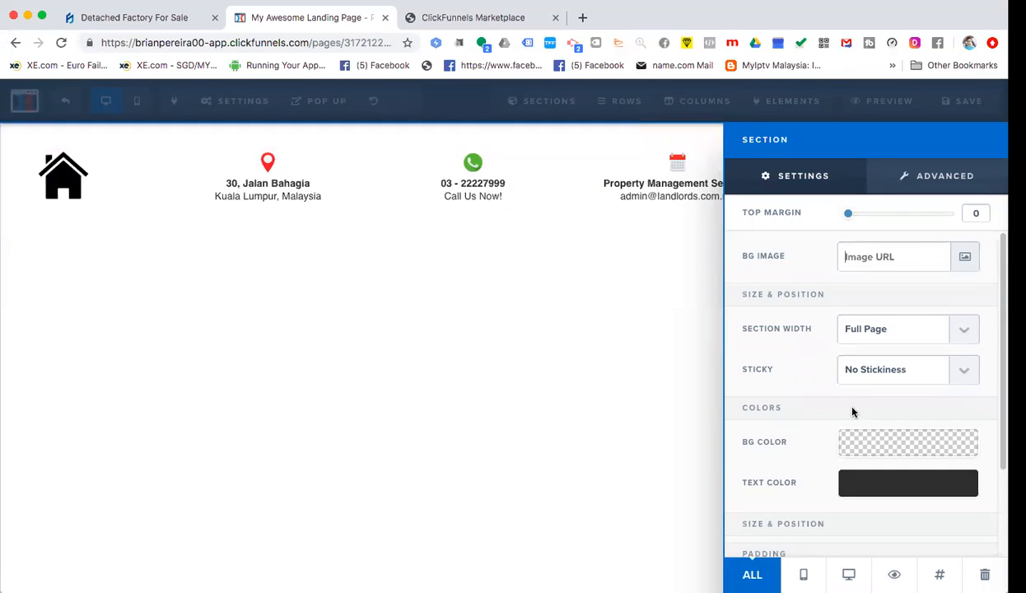
{"action": "left_click", "coordinate": [629, 466]}
{"action": "left_click", "coordinate": [965, 110]}
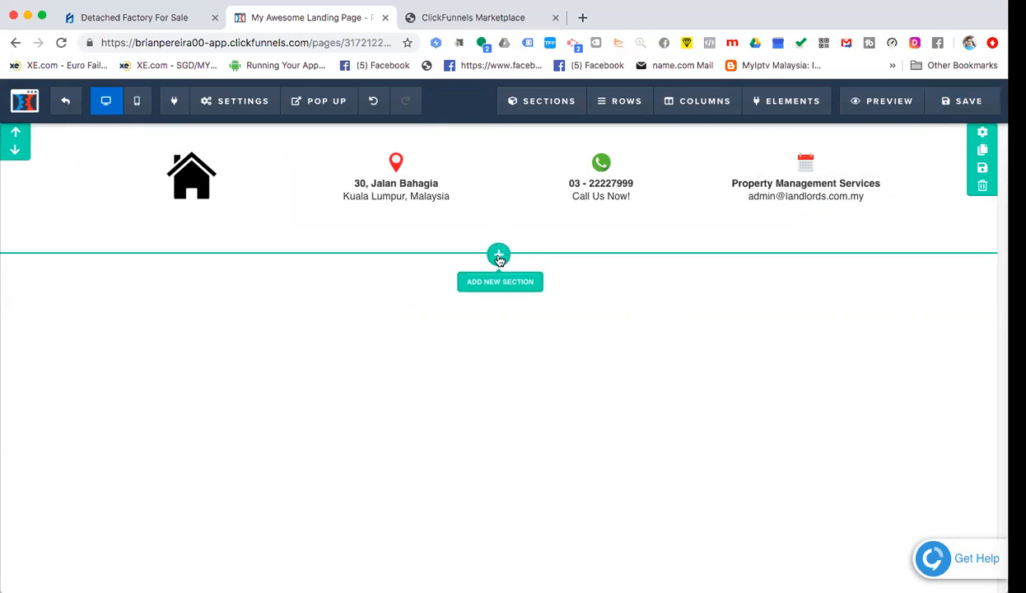
- Insert a Full Width section under the contact header and add a 2 Columns row
{"action": "left_click", "coordinate": [499, 257]}
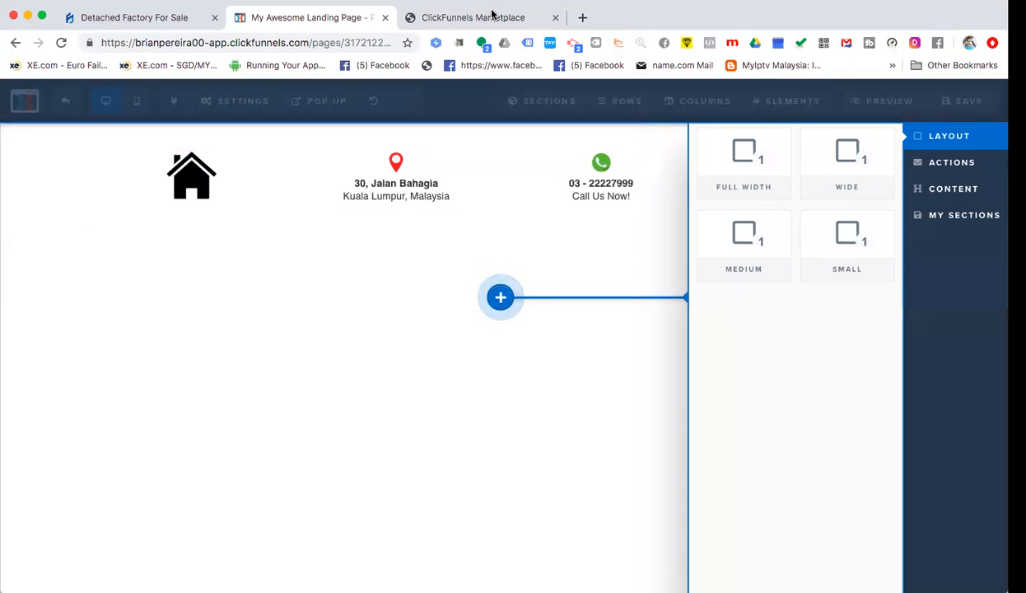
{"action": "left_click", "coordinate": [466, 24]}
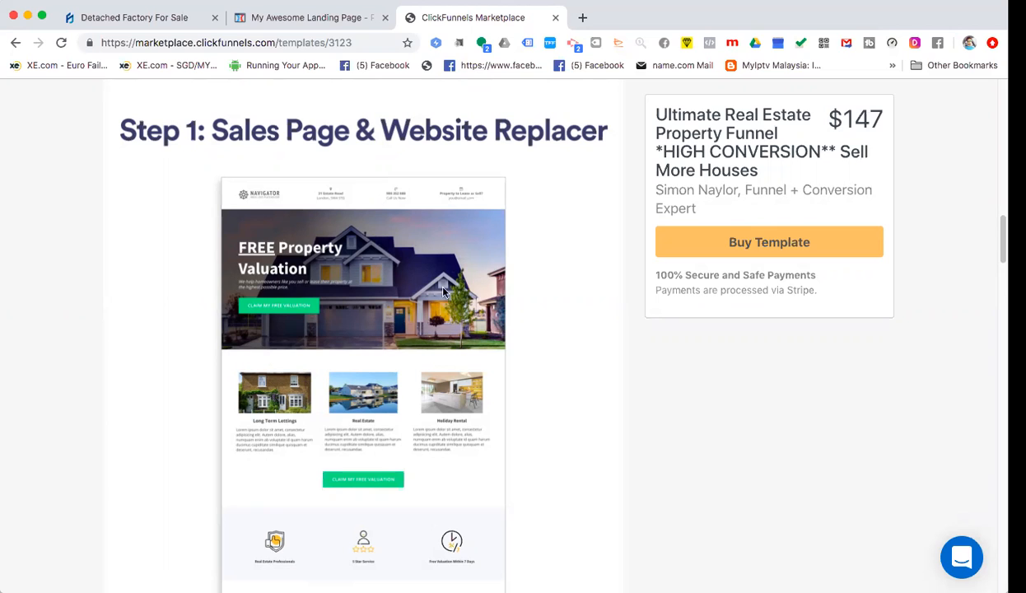
{"action": "left_click", "coordinate": [268, 16]}
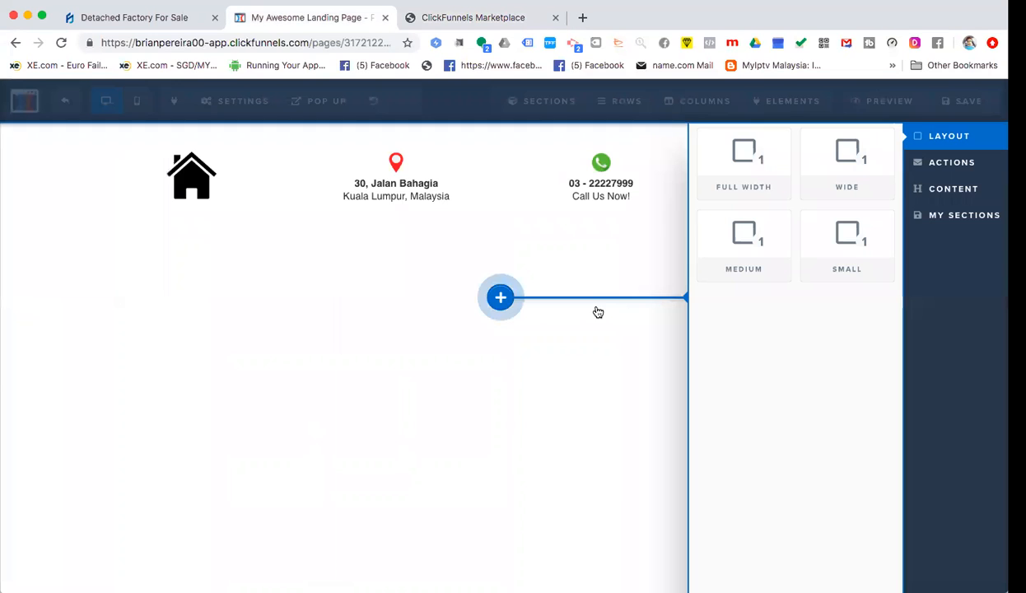
{"action": "left_click", "coordinate": [746, 171]}
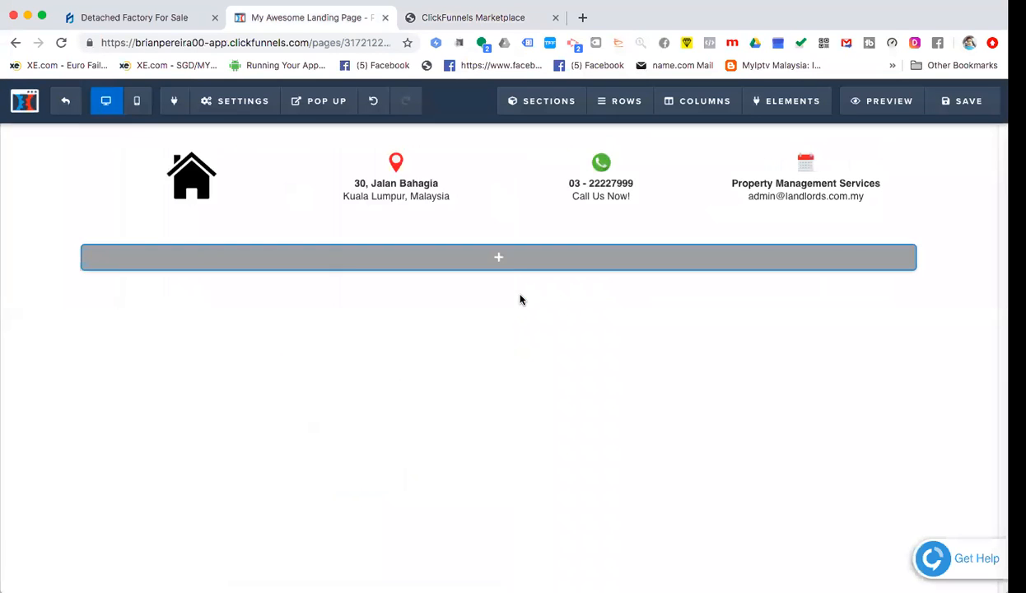
{"action": "left_click", "coordinate": [503, 258]}
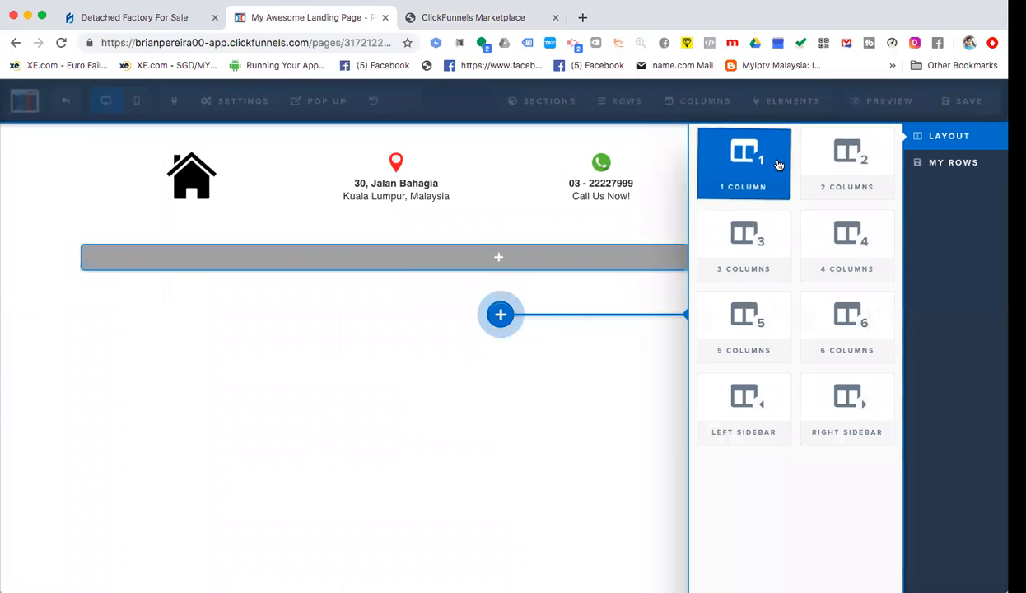
{"action": "left_click", "coordinate": [811, 158]}
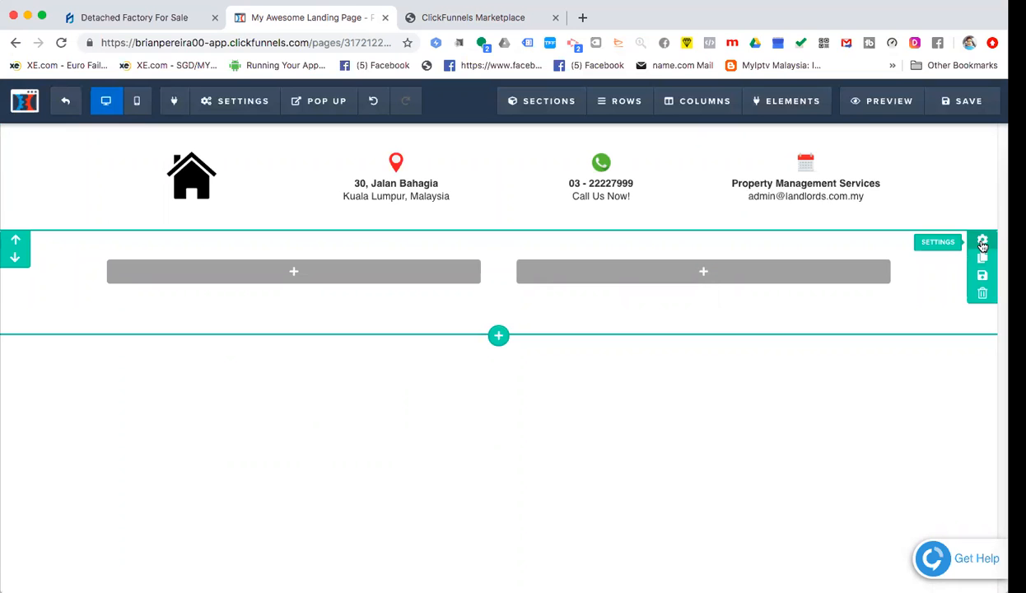
- Set the new section's background to the night twin-towers skyline photo from the image library
{"action": "left_click", "coordinate": [982, 244]}
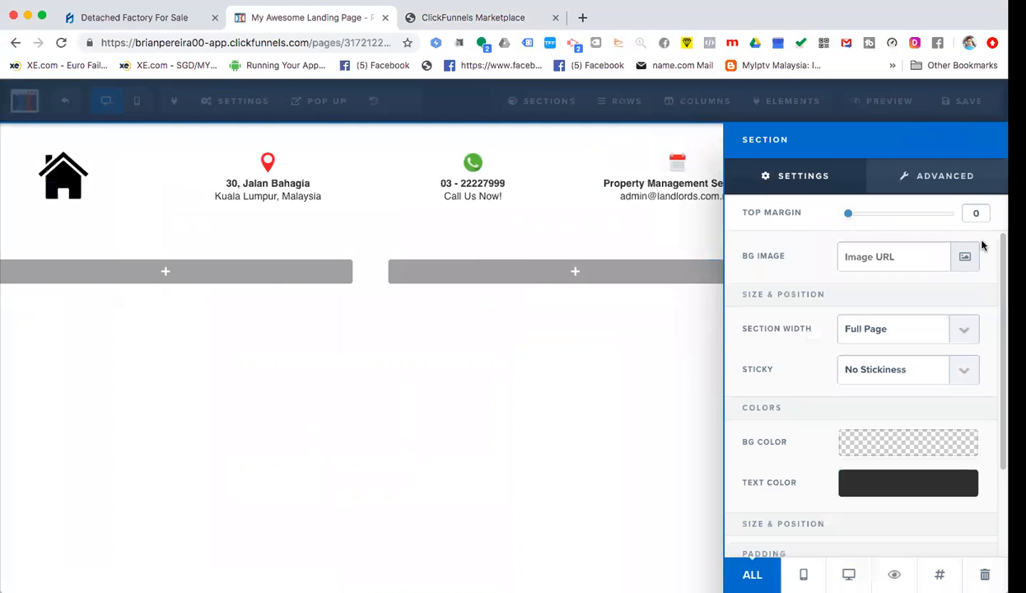
{"action": "left_click", "coordinate": [965, 257]}
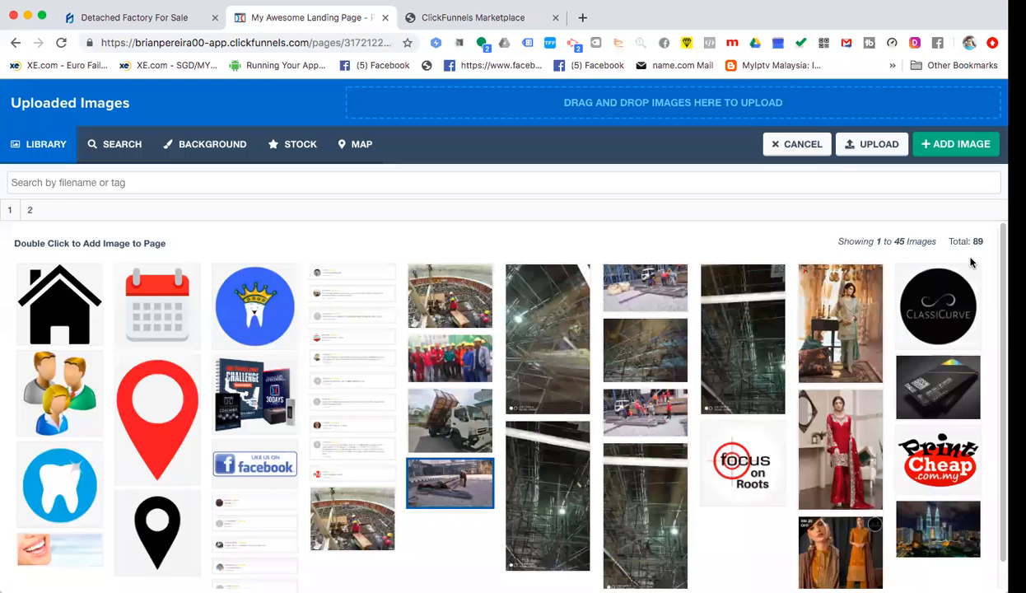
{"action": "scroll", "coordinate": [488, 342], "scroll_direction": "down", "scroll_amount": 1}
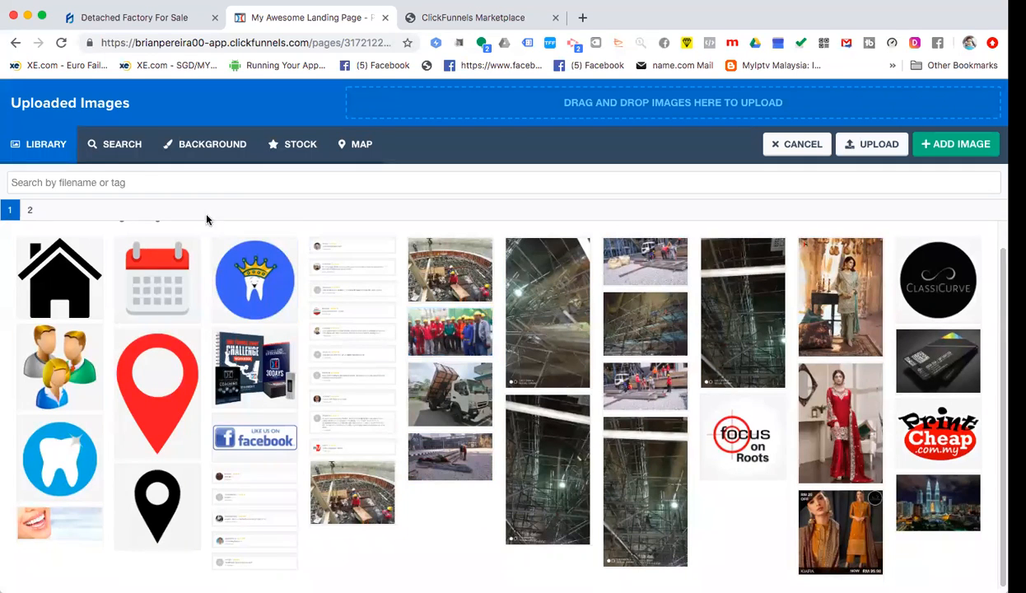
{"action": "left_click", "coordinate": [29, 211]}
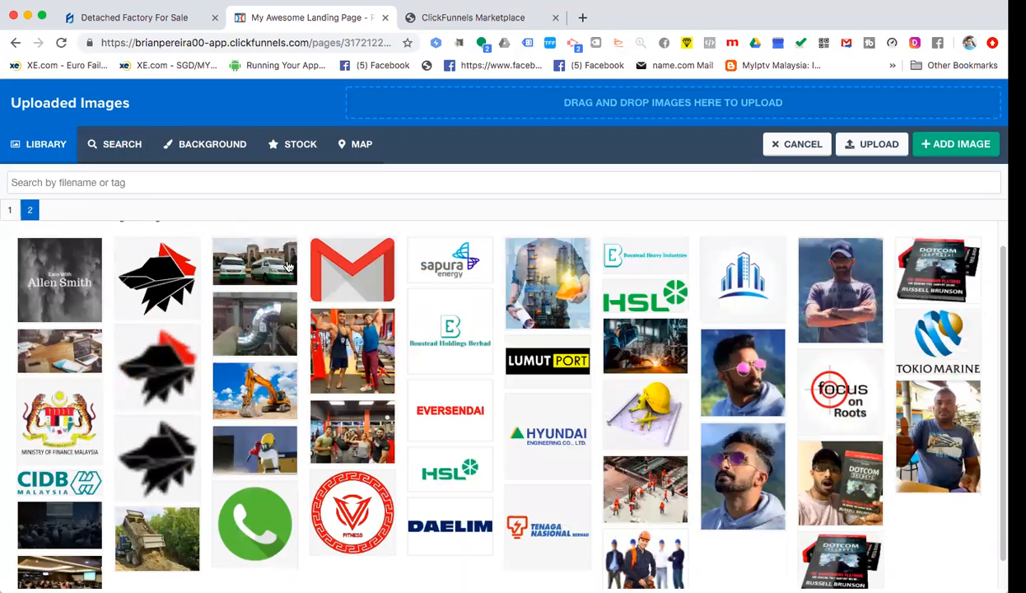
{"action": "scroll", "coordinate": [521, 375], "scroll_direction": "down", "scroll_amount": 1}
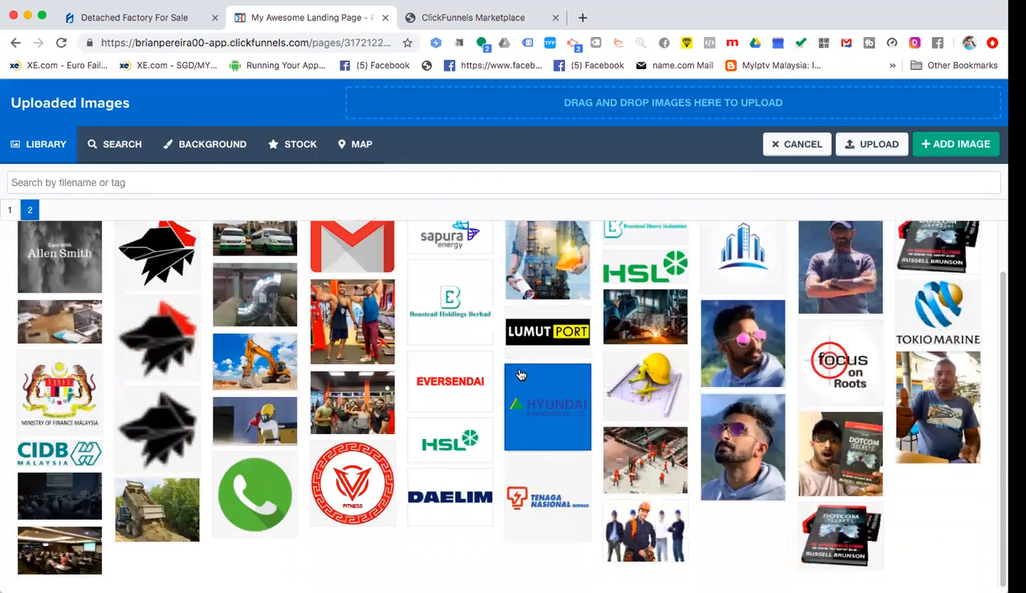
{"action": "scroll", "coordinate": [521, 376], "scroll_direction": "up", "scroll_amount": 2}
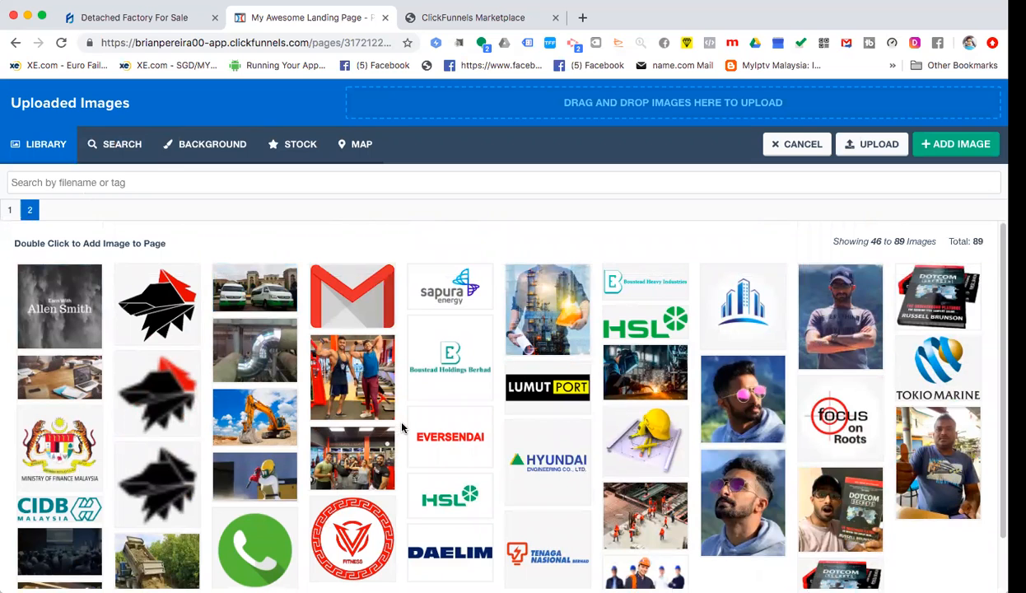
{"action": "scroll", "coordinate": [402, 423], "scroll_direction": "down", "scroll_amount": 2}
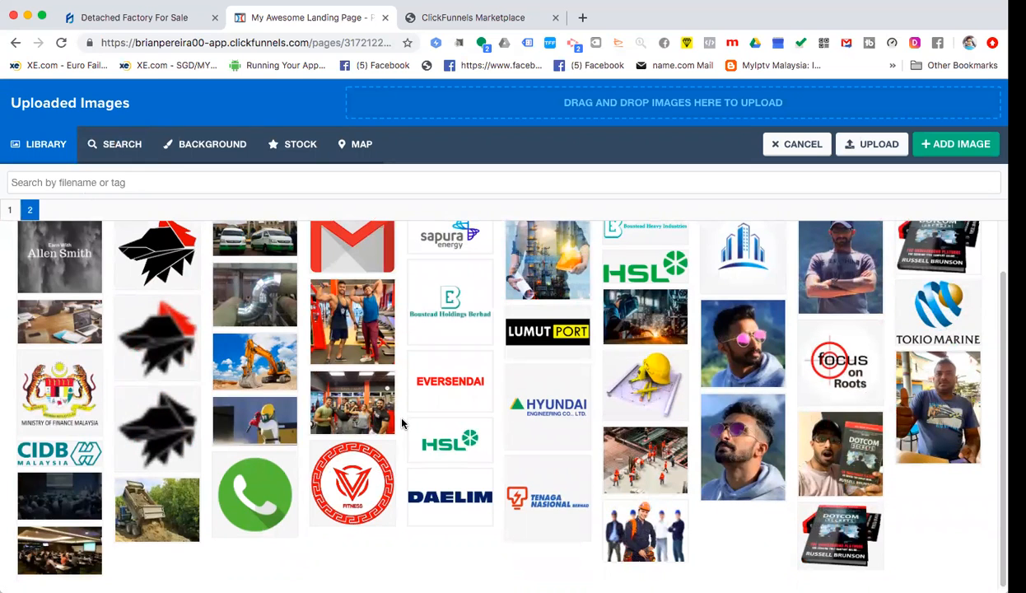
{"action": "scroll", "coordinate": [401, 423], "scroll_direction": "up", "scroll_amount": 2}
{"action": "scroll", "coordinate": [402, 423], "scroll_direction": "down", "scroll_amount": 2}
{"action": "scroll", "coordinate": [402, 423], "scroll_direction": "up", "scroll_amount": 2}
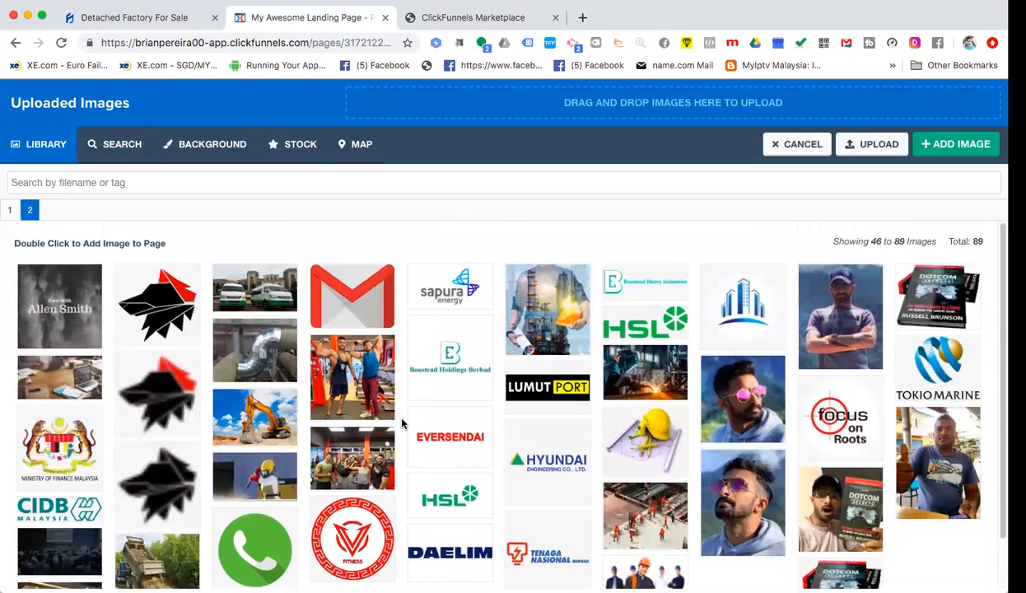
{"action": "left_click", "coordinate": [11, 210]}
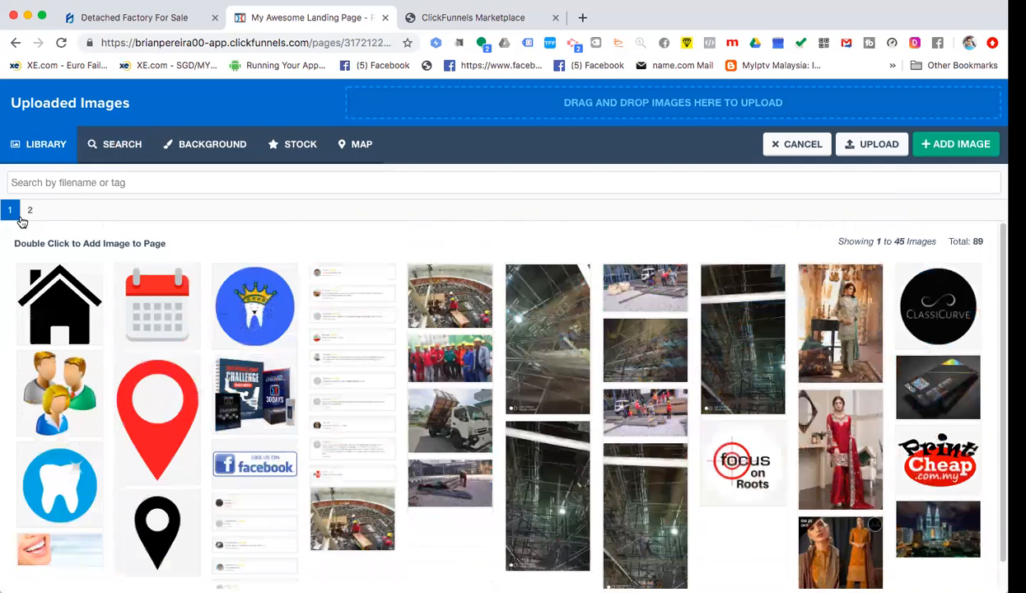
{"action": "scroll", "coordinate": [454, 334], "scroll_direction": "down", "scroll_amount": 1}
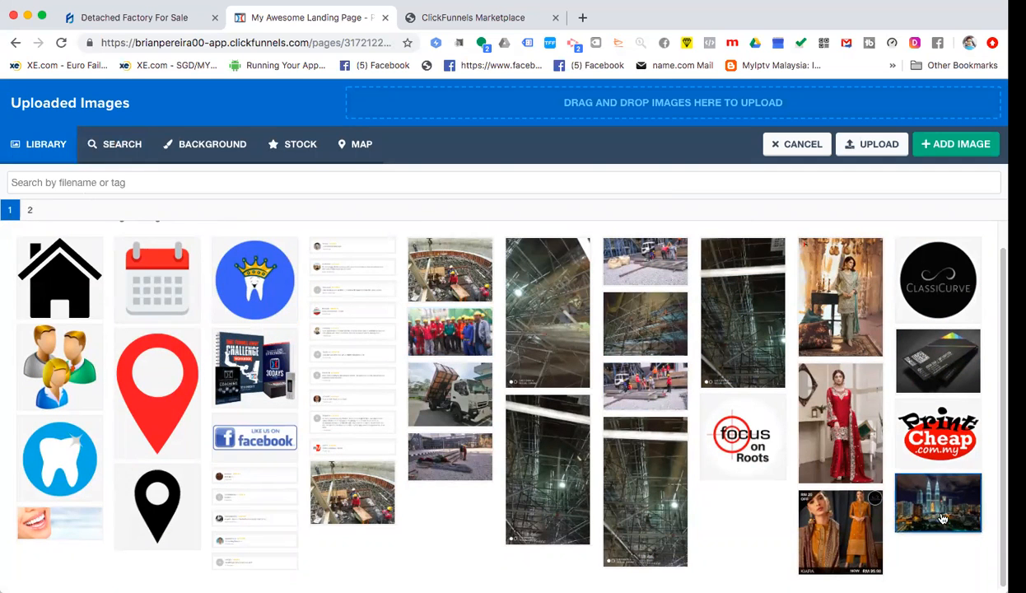
{"action": "left_click", "coordinate": [910, 494]}
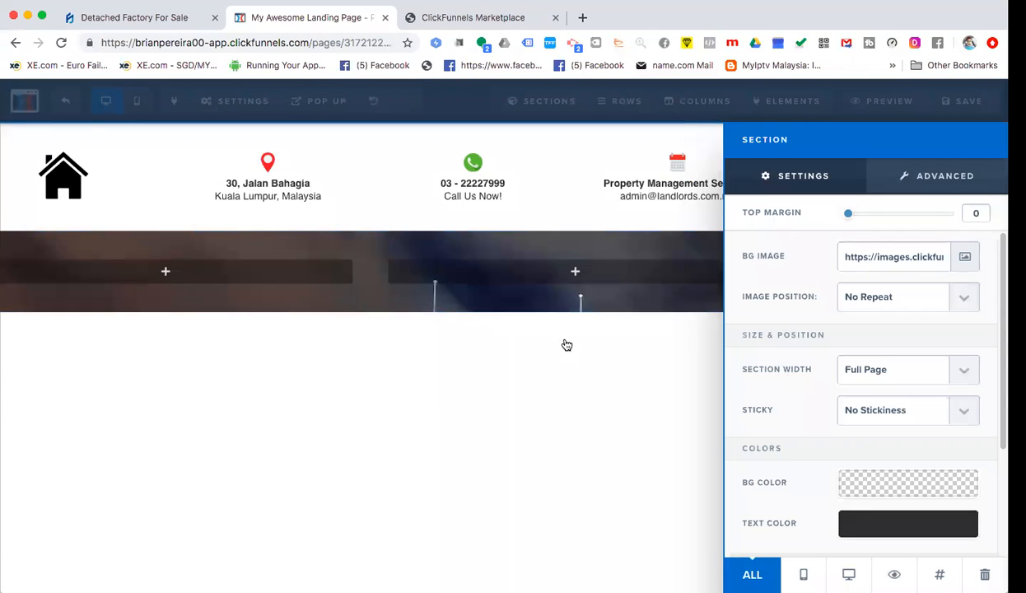
{"action": "left_click", "coordinate": [563, 343]}
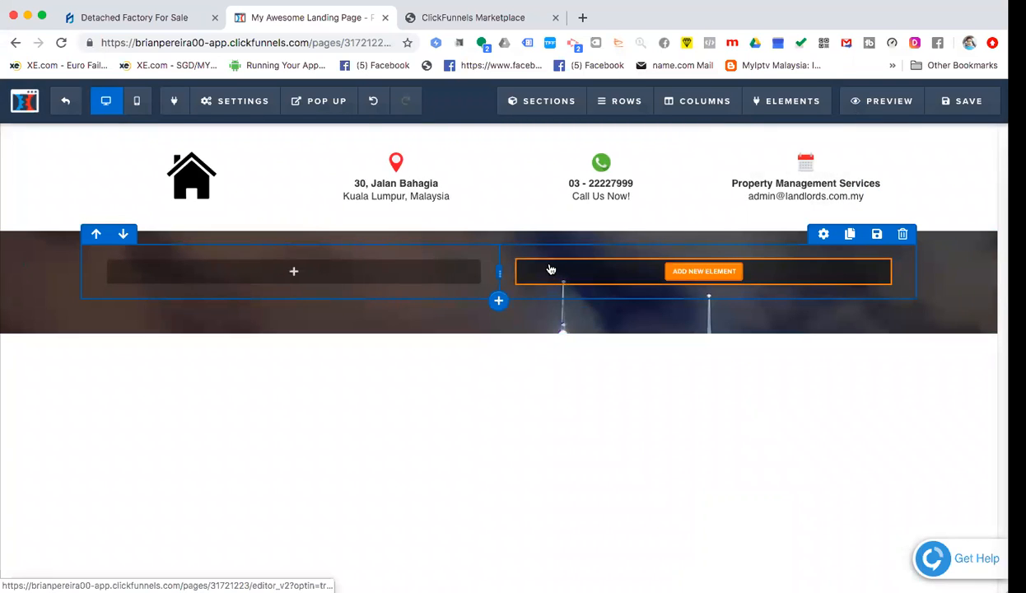
- Add a Headline element to the skyline section's left column
{"action": "left_click", "coordinate": [149, 20]}
{"action": "left_click", "coordinate": [317, 16]}
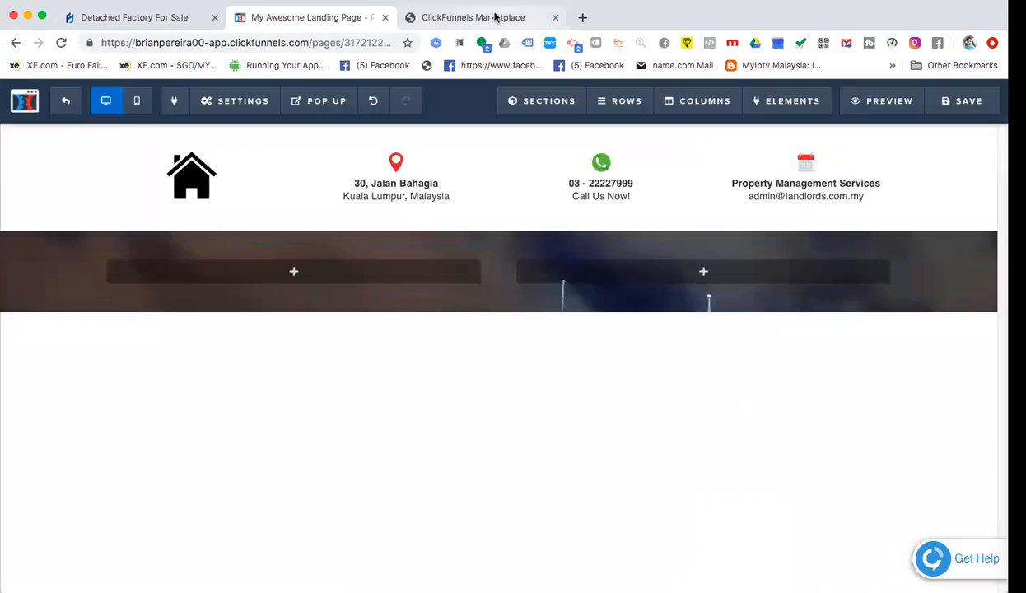
{"action": "left_click", "coordinate": [494, 16]}
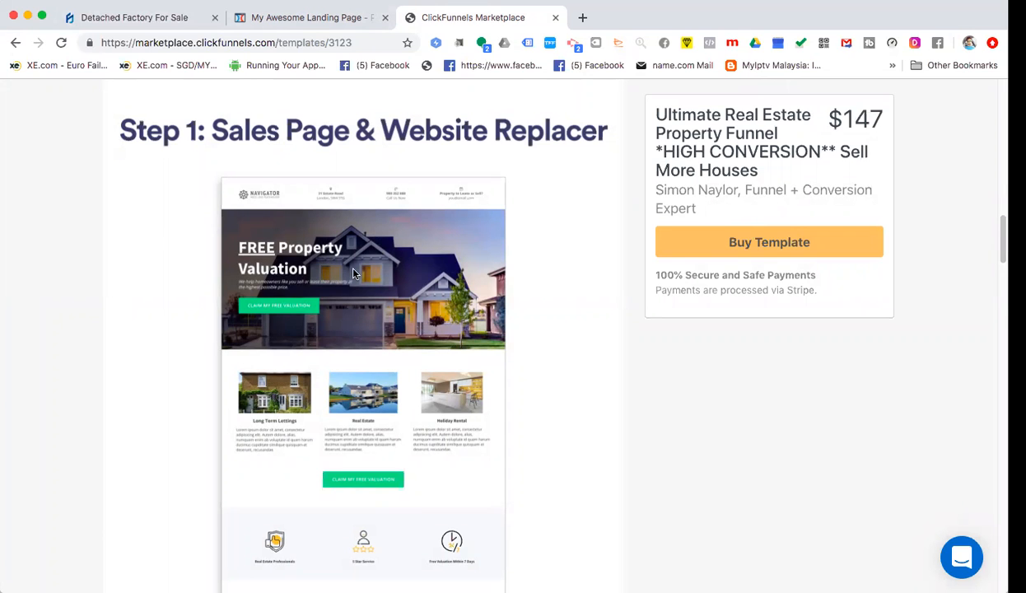
{"action": "left_click", "coordinate": [294, 20]}
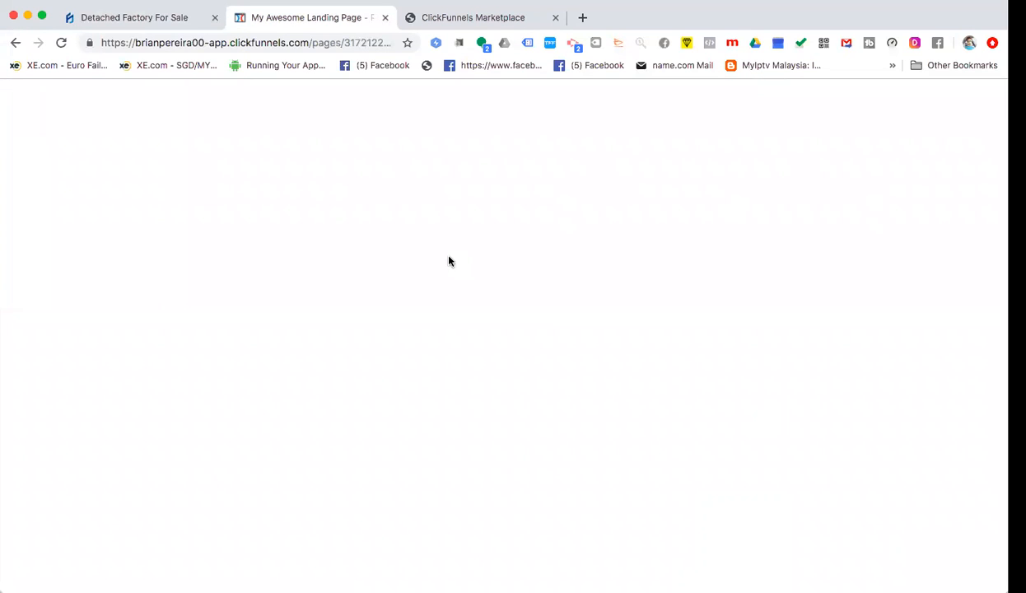
{"action": "left_click", "coordinate": [288, 270]}
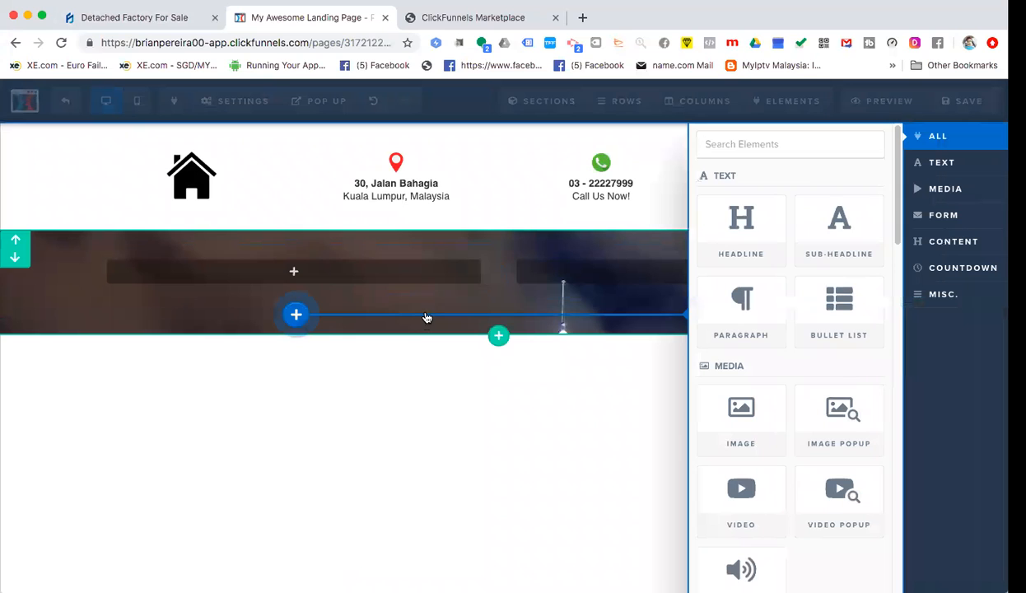
{"action": "left_click", "coordinate": [751, 255]}
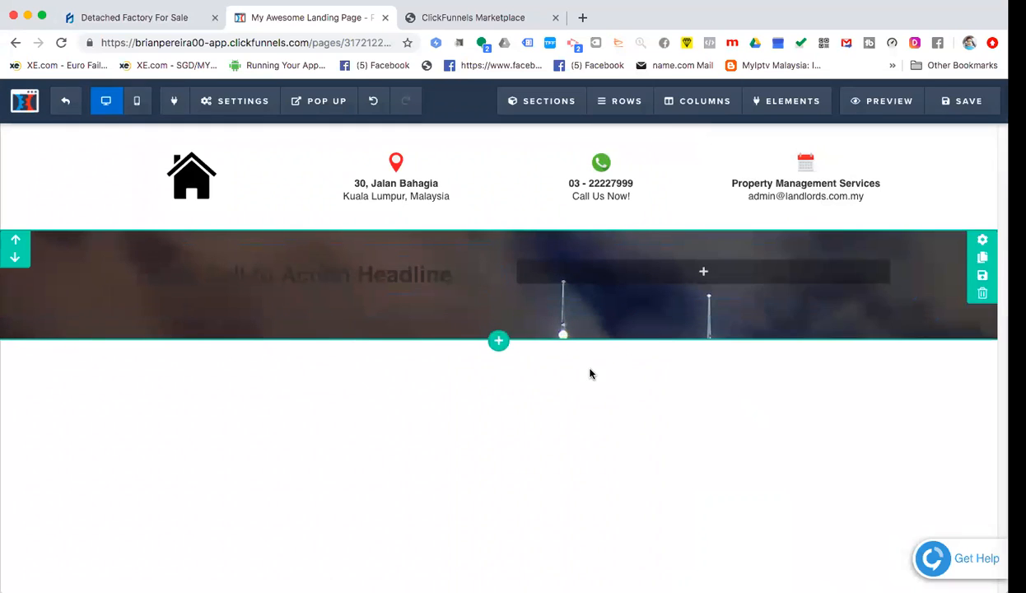
- Replace the placeholder headline with 'FREE PROPERTY MANAGEMENT' and 'CONSULTATION' on two lines
{"action": "left_click", "coordinate": [290, 274]}
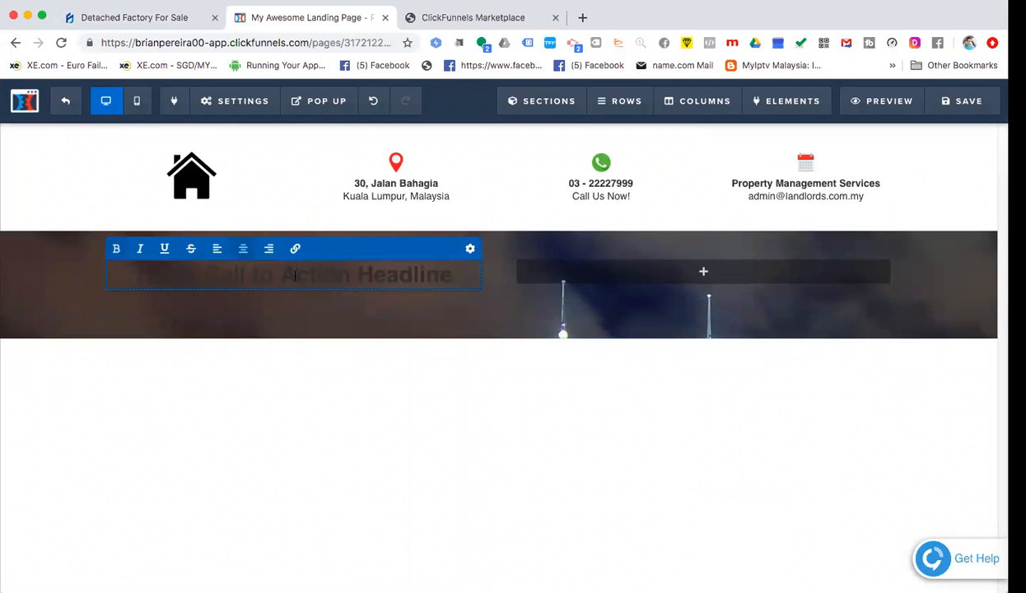
{"action": "double_click", "coordinate": [290, 274]}
{"action": "triple_click", "coordinate": [290, 274]}
{"action": "key", "text": "BackSpace"}
{"action": "type", "text": "FREE PROPERTY"}
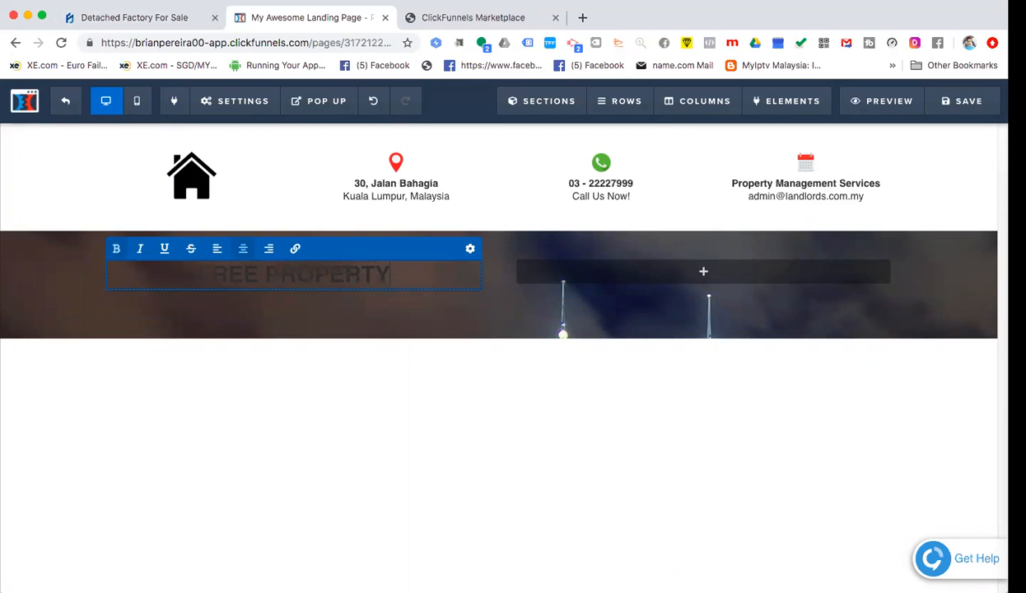
{"action": "type", "text": " MANAGEMENT"}
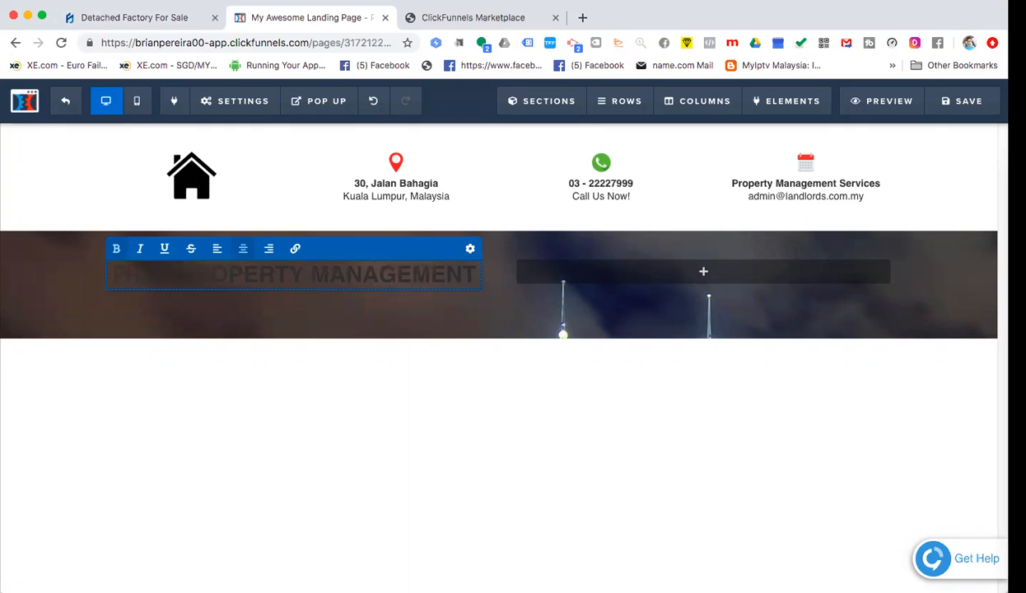
{"action": "key", "text": "Return"}
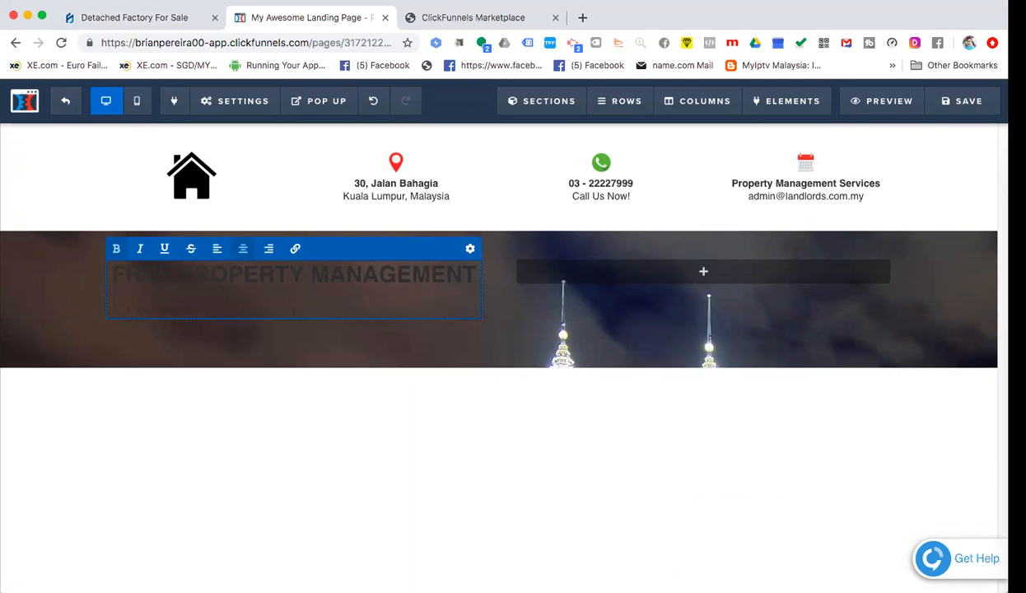
{"action": "type", "text": "CONSULTATION"}
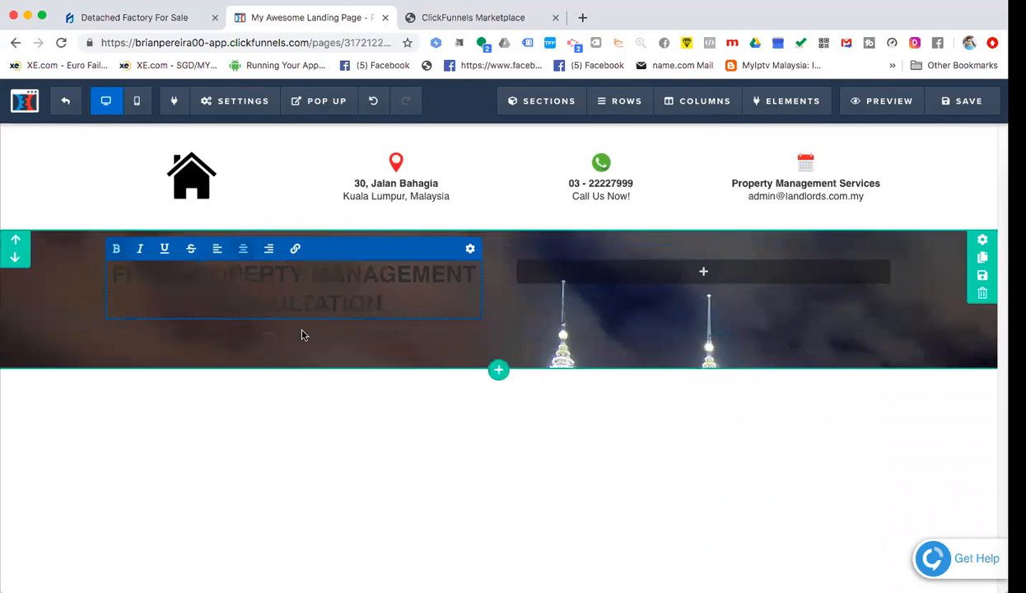
- Left-align both lines of the headline
{"action": "double_click", "coordinate": [303, 284]}
{"action": "triple_click", "coordinate": [304, 284]}
{"action": "left_click_drag", "start_coordinate": [392, 294], "coordinate": [263, 256]}
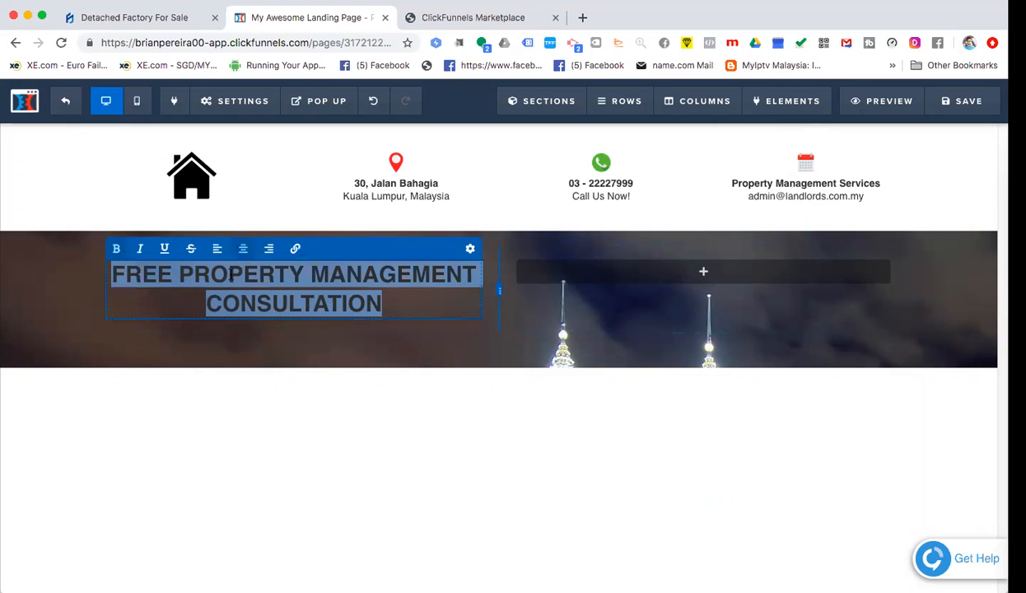
{"action": "left_click", "coordinate": [222, 252]}
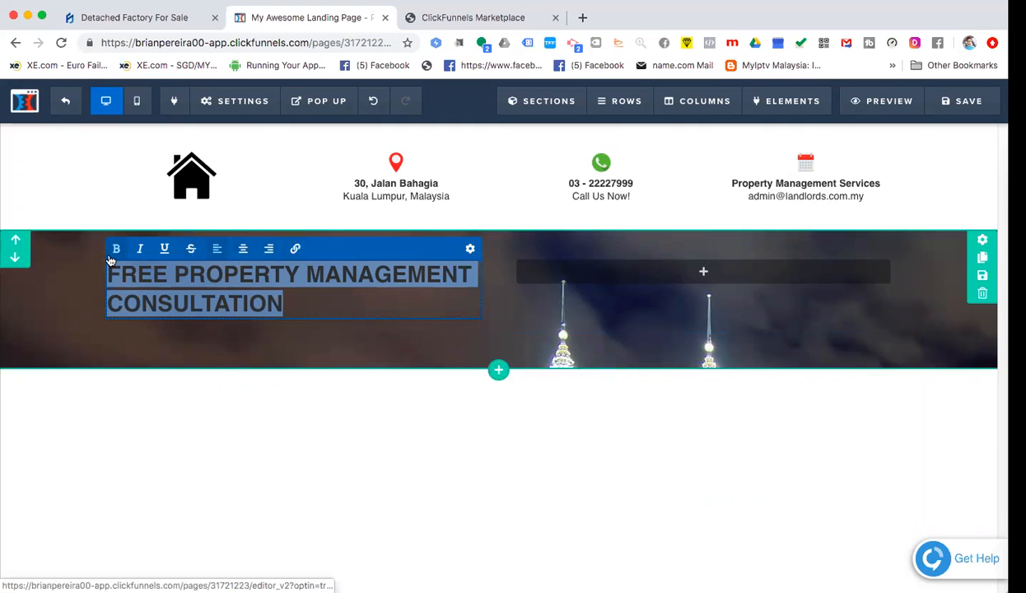
{"action": "left_click", "coordinate": [469, 249]}
{"action": "left_click", "coordinate": [333, 295]}
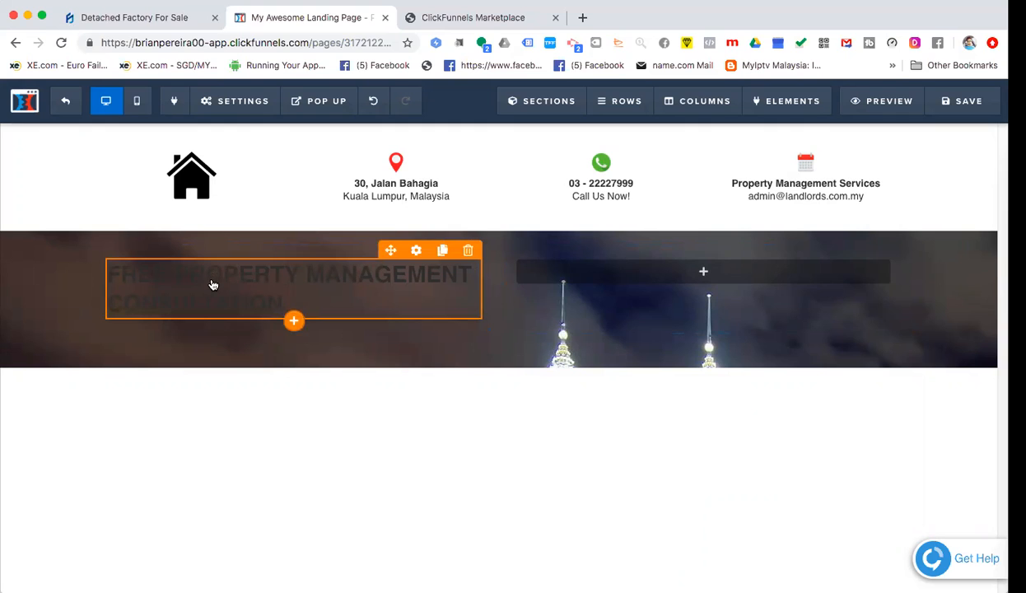
- Set the headline's Bold Color to white
{"action": "left_click", "coordinate": [311, 283]}
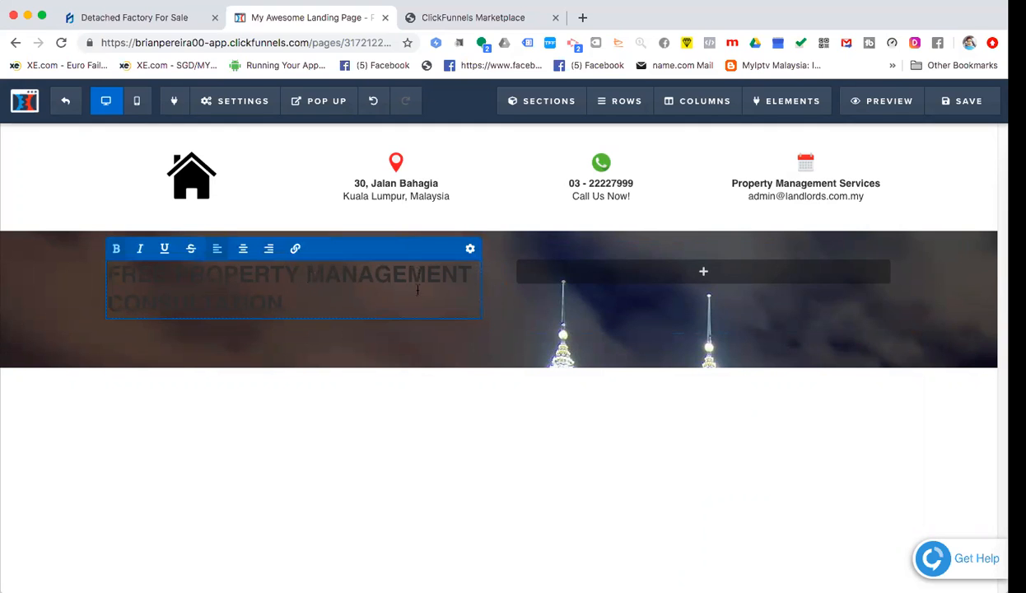
{"action": "left_click", "coordinate": [470, 250]}
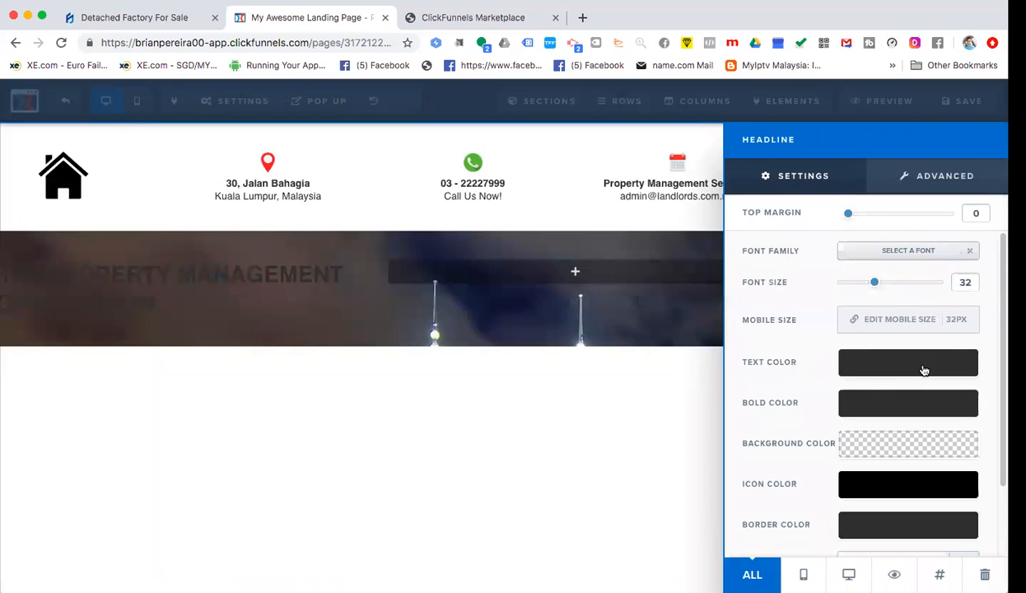
{"action": "left_click", "coordinate": [876, 367]}
{"action": "left_click", "coordinate": [875, 365]}
{"action": "left_click", "coordinate": [867, 411]}
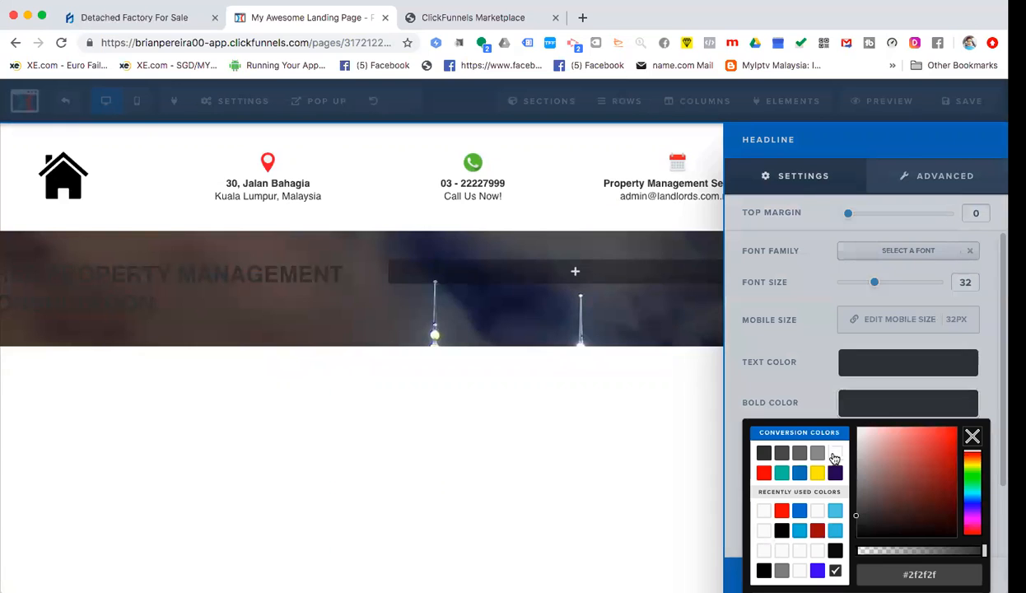
{"action": "left_click", "coordinate": [834, 459]}
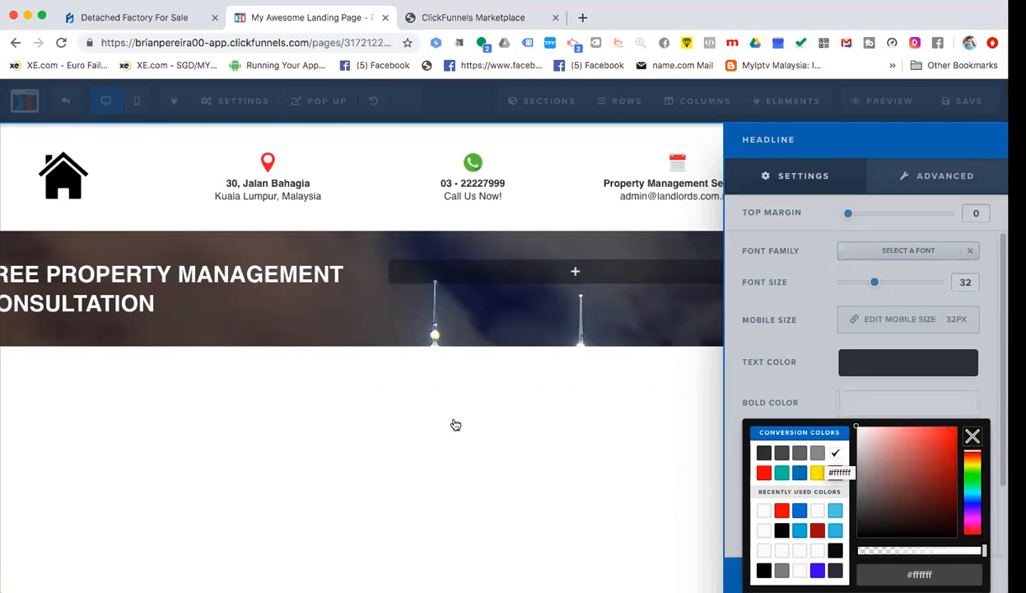
{"action": "left_click", "coordinate": [453, 424]}
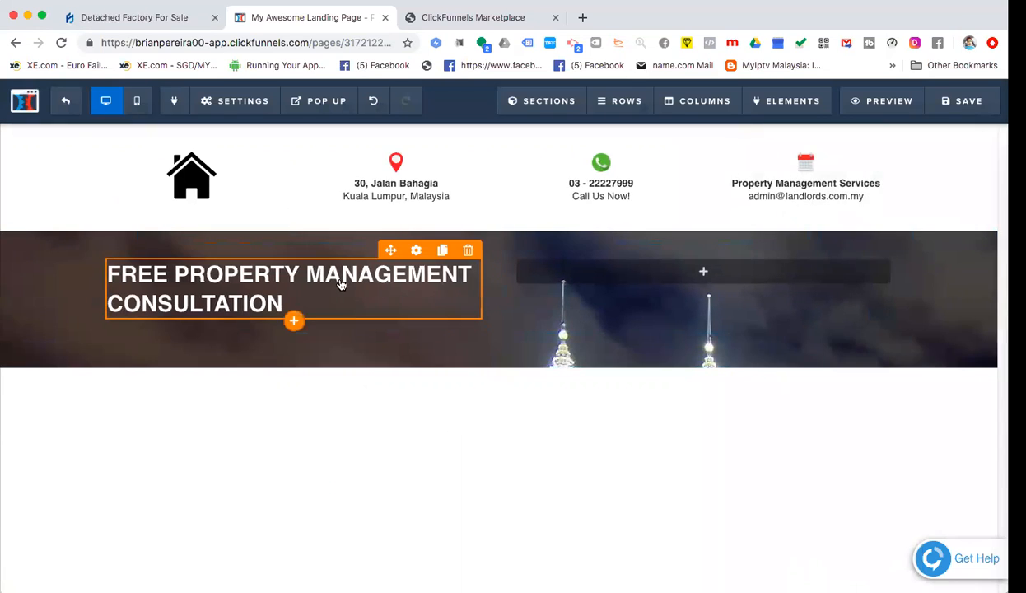
- Change the headline font to Ubuntu
{"action": "left_click", "coordinate": [417, 252]}
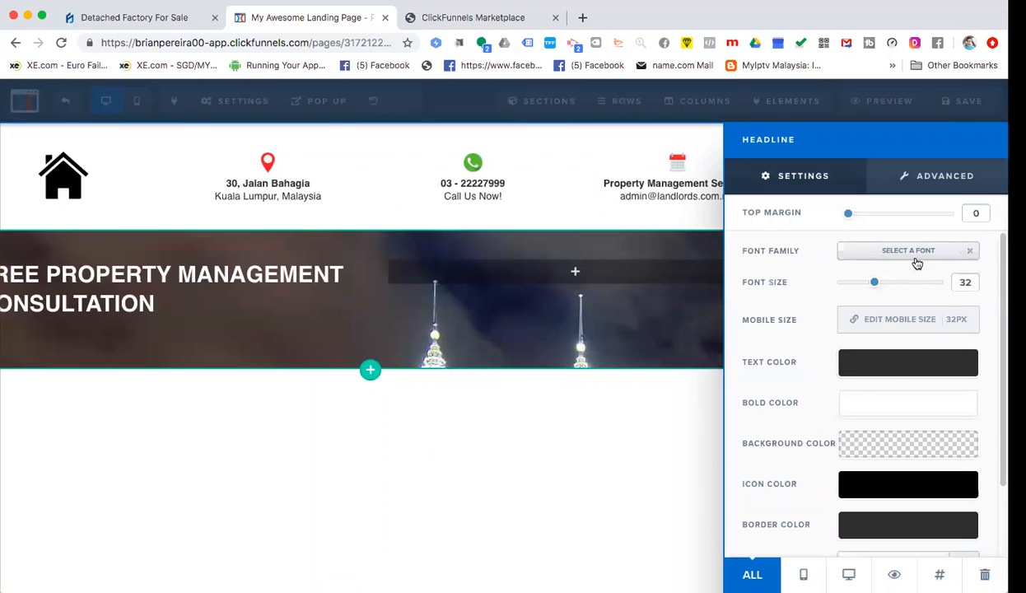
{"action": "left_click", "coordinate": [928, 258]}
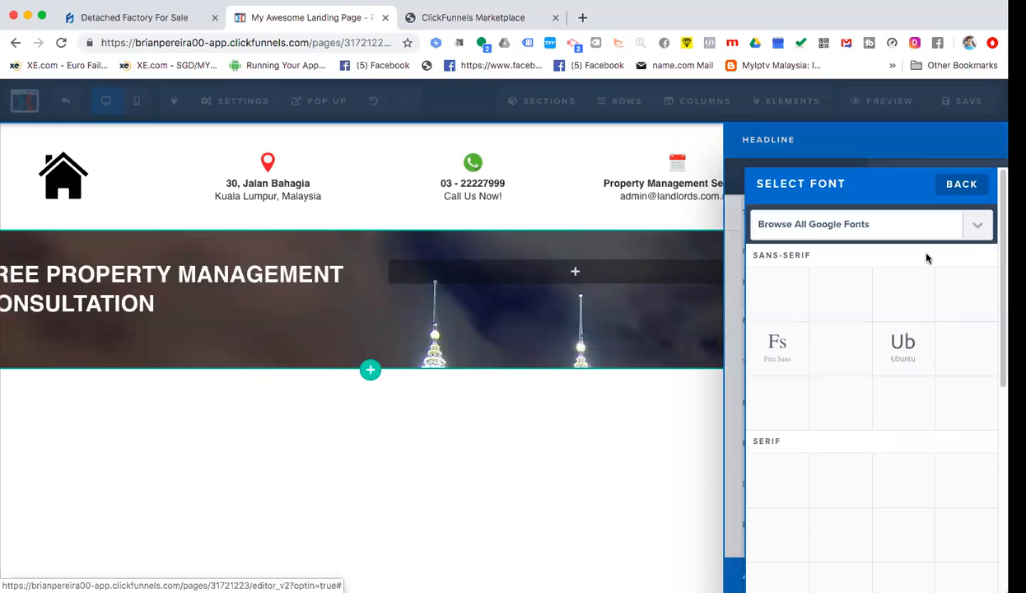
{"action": "left_click", "coordinate": [903, 361]}
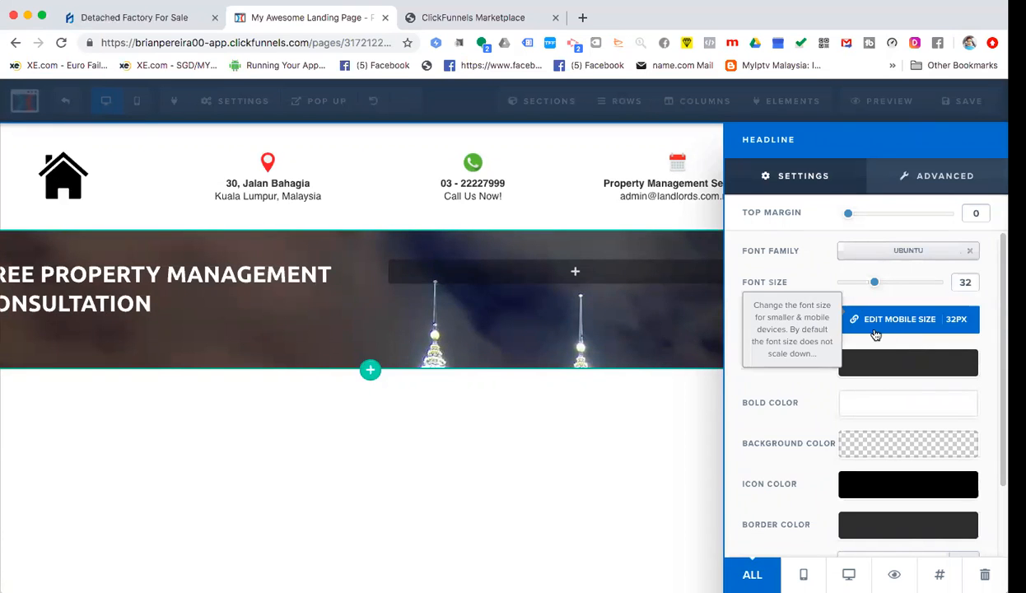
{"action": "left_click", "coordinate": [290, 329]}
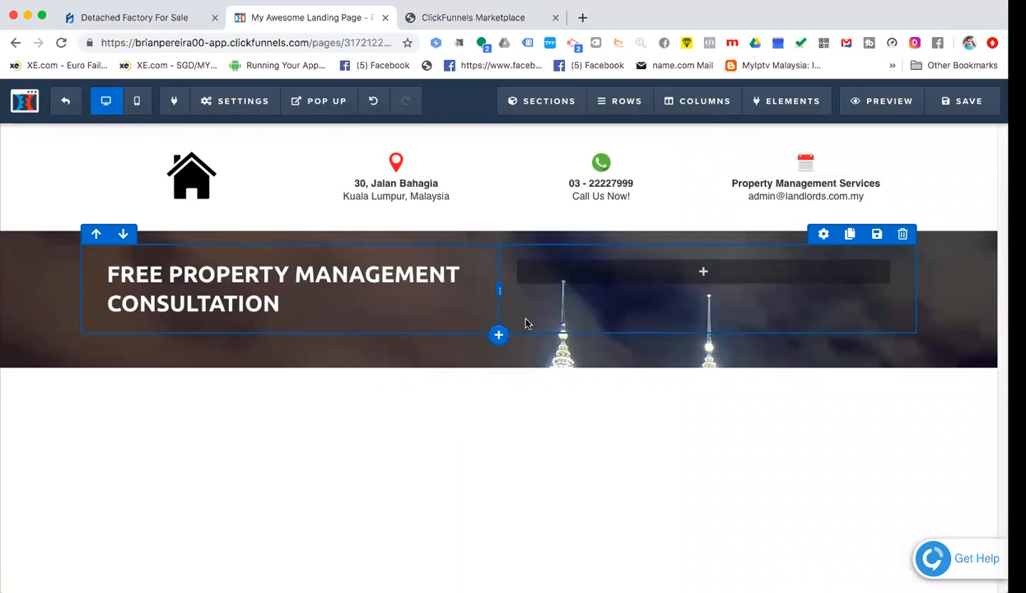
- Select the word FREE in the hero headline
{"action": "left_click", "coordinate": [236, 298]}
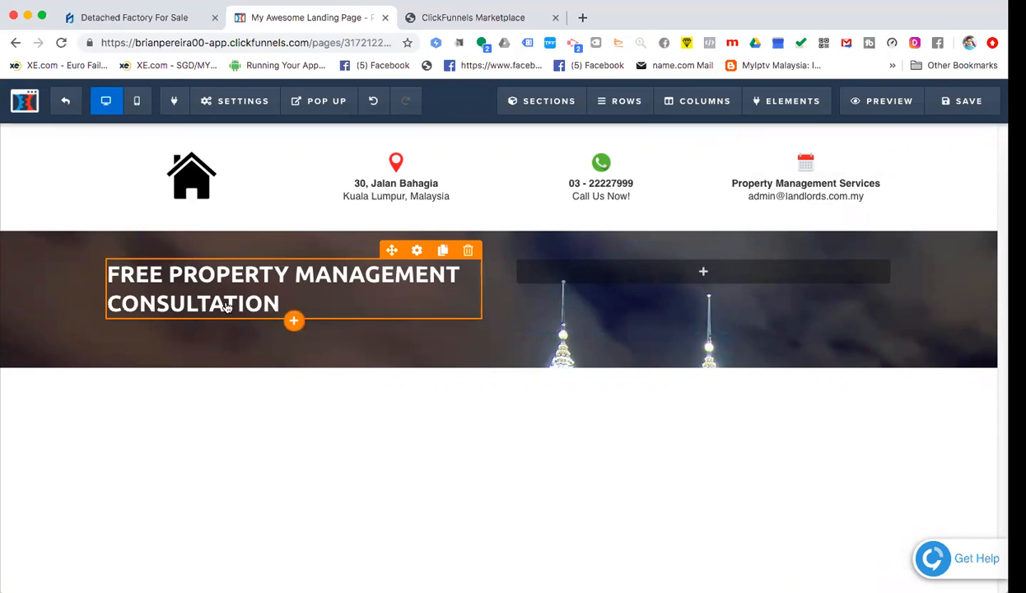
{"action": "left_click", "coordinate": [137, 282]}
{"action": "double_click", "coordinate": [134, 276]}
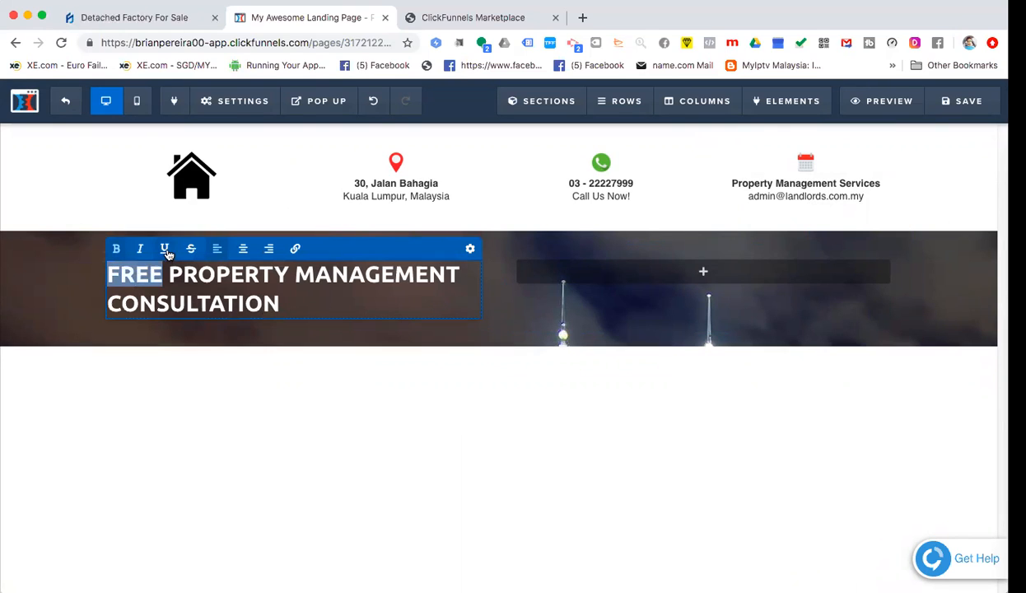
- Underline the word FREE in the headline
{"action": "left_click", "coordinate": [165, 248]}
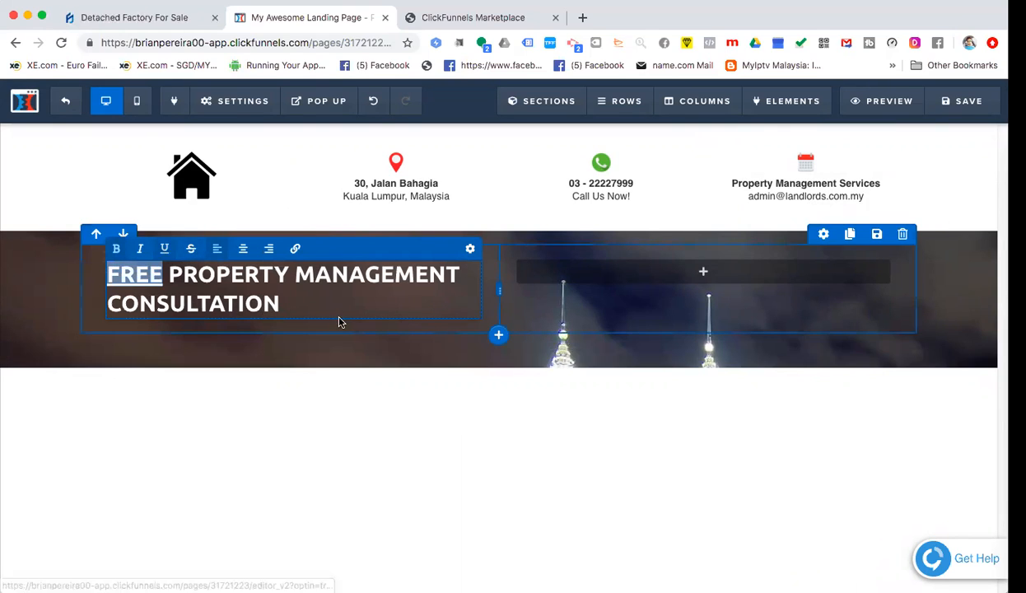
{"action": "left_click", "coordinate": [448, 25]}
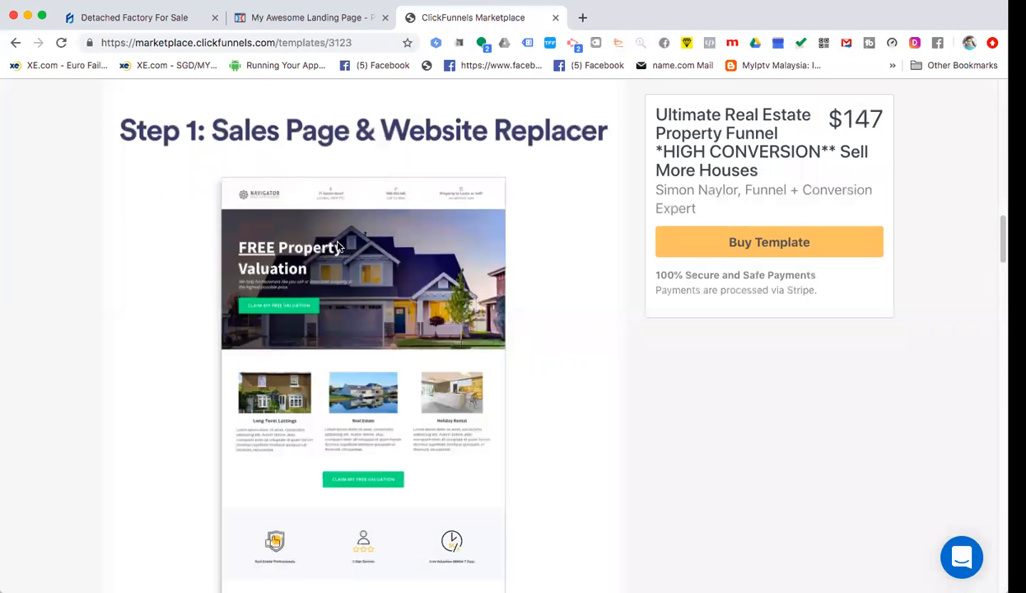
{"action": "left_click", "coordinate": [281, 25]}
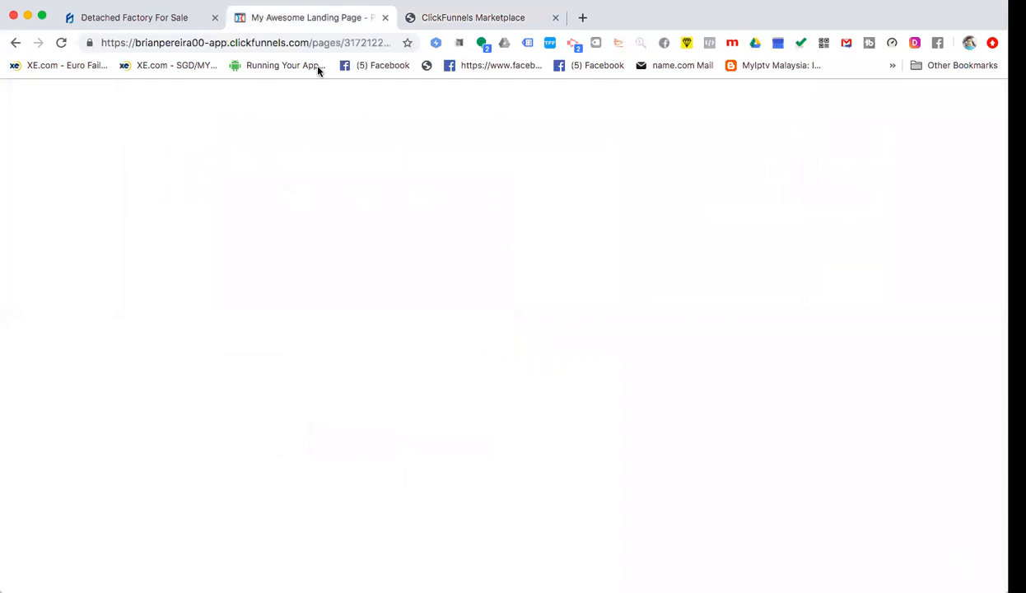
- Break the headline into three lines: FREE PROPERTY, MANAGEMENT, CONSULTATION
{"action": "left_click", "coordinate": [295, 274]}
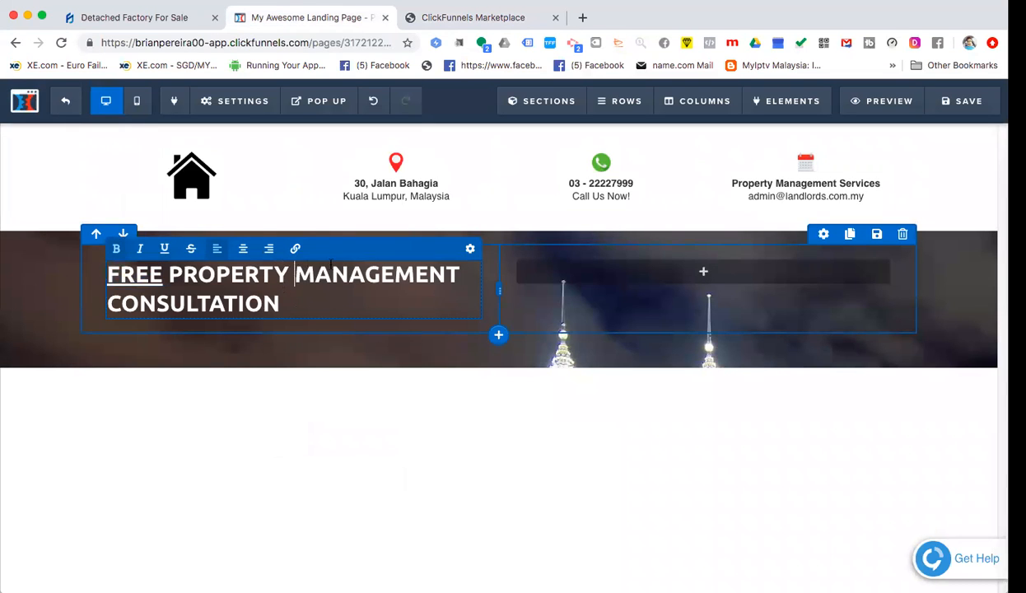
{"action": "key", "text": "Return"}
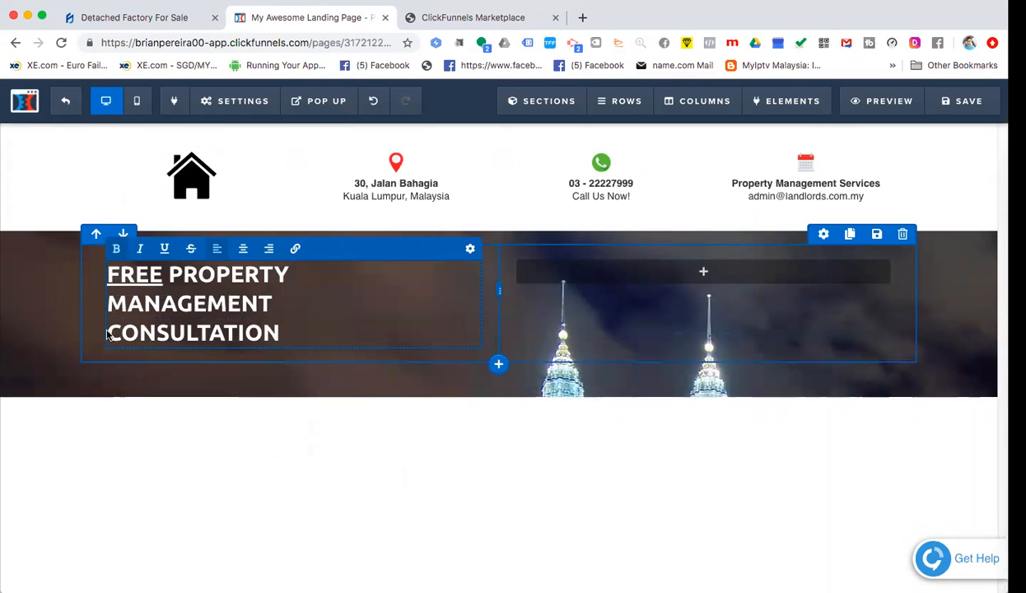
{"action": "left_click", "coordinate": [111, 335]}
{"action": "left_click", "coordinate": [111, 334]}
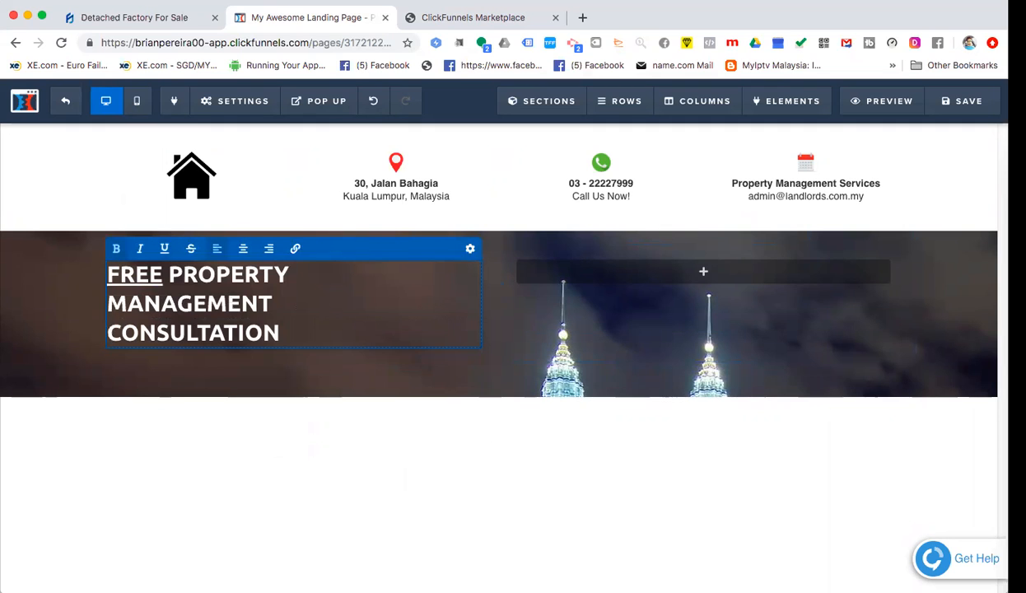
{"action": "key", "text": "BackSpace"}
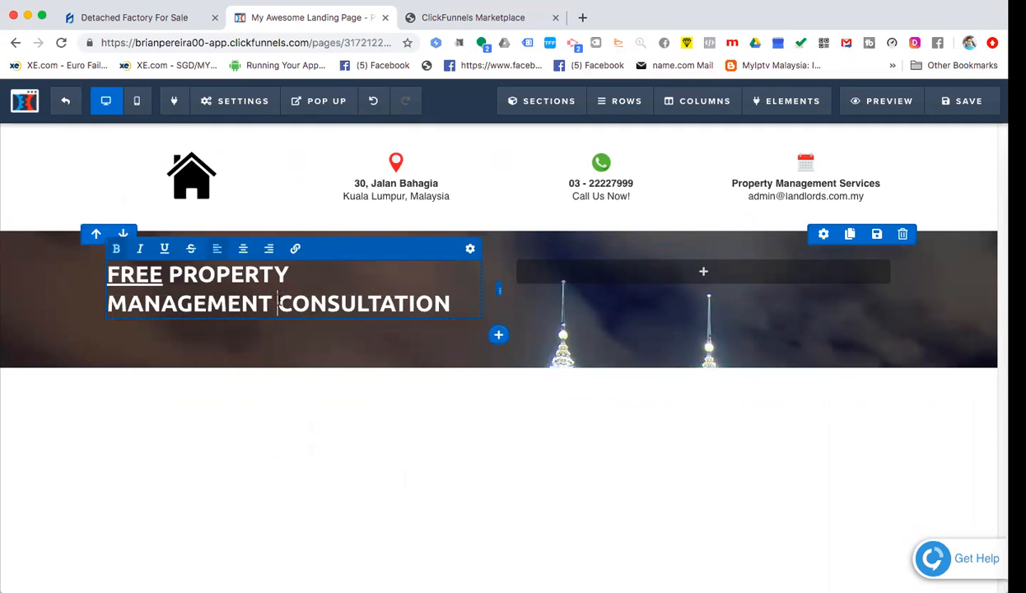
{"action": "key", "text": "Return"}
{"action": "left_click", "coordinate": [289, 332]}
{"action": "key", "text": "super+a"}
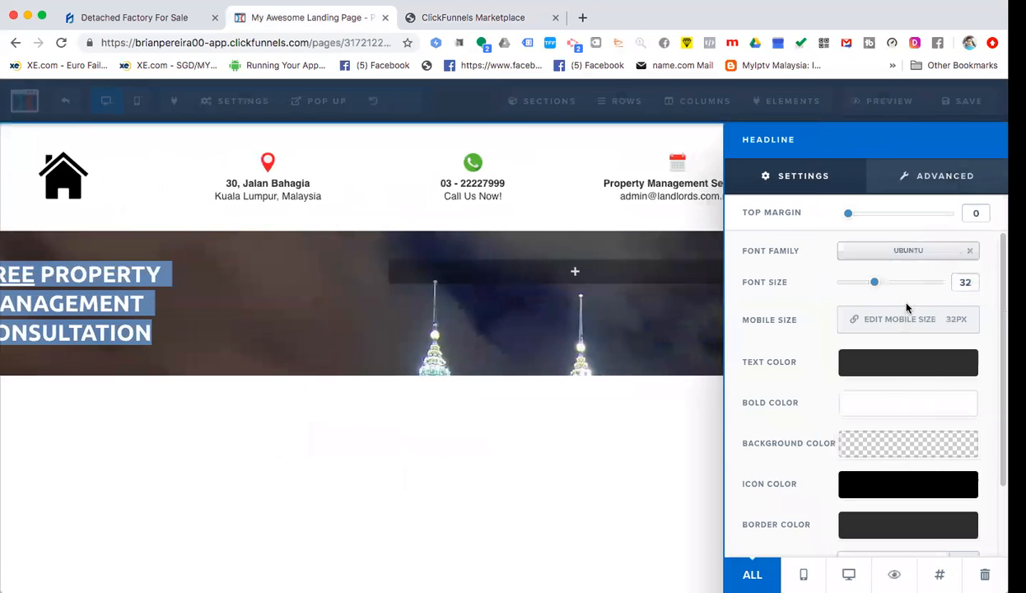
- Raise the three-line hero headline's font size from 32 to 56
{"action": "left_click_drag", "start_coordinate": [875, 286], "coordinate": [915, 284]}
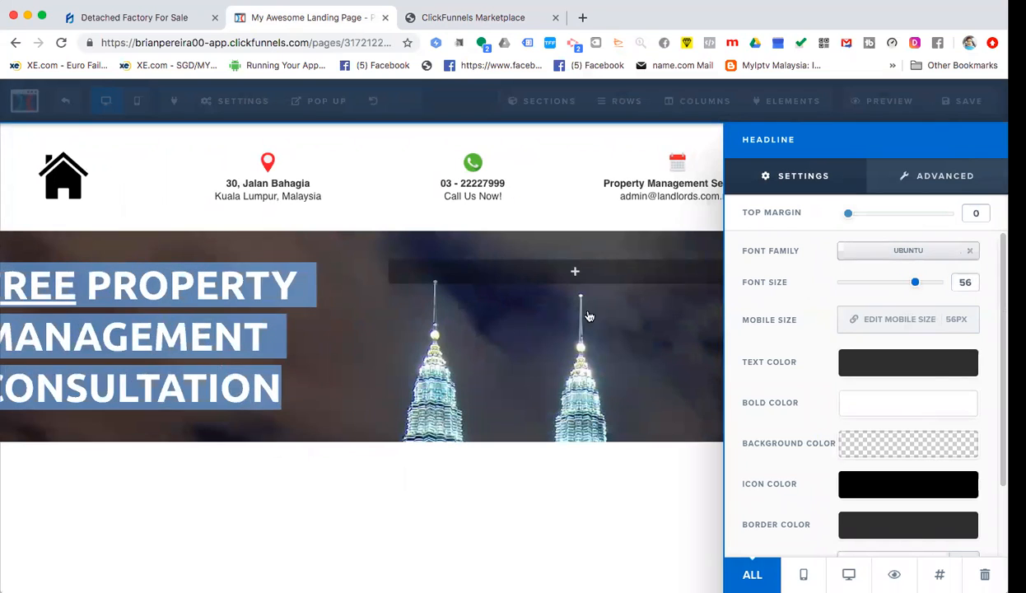
{"action": "left_click", "coordinate": [549, 327]}
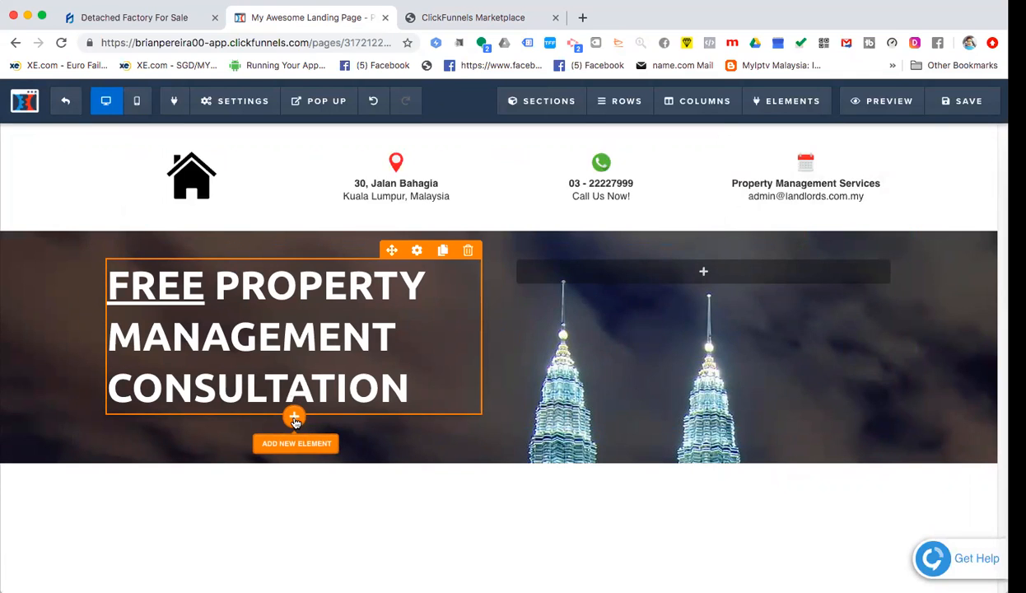
- Insert a Sub-Headline under the hero headline and set its text colour to white
{"action": "left_click", "coordinate": [295, 418]}
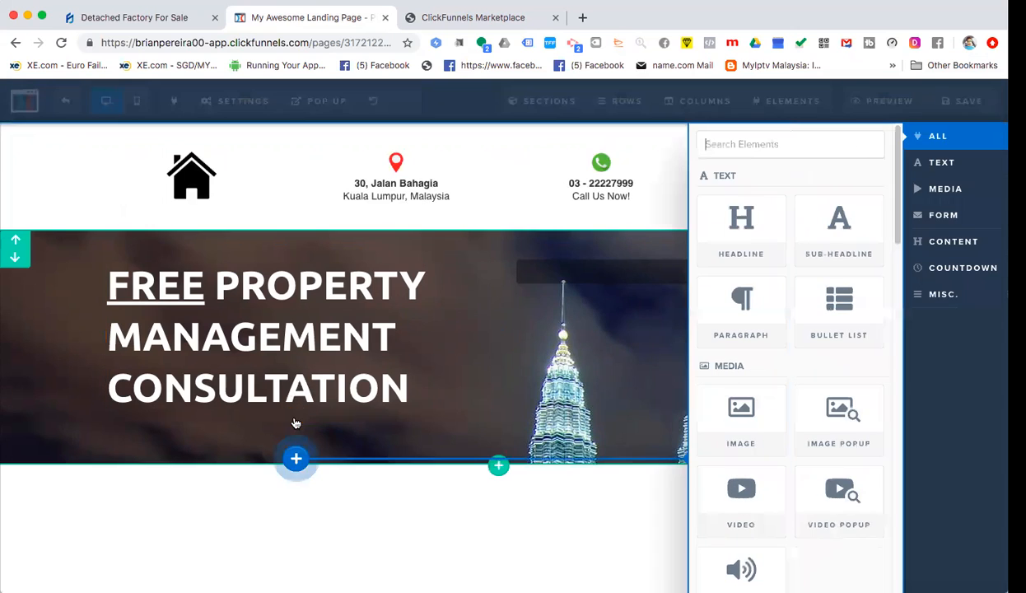
{"action": "left_click", "coordinate": [491, 18]}
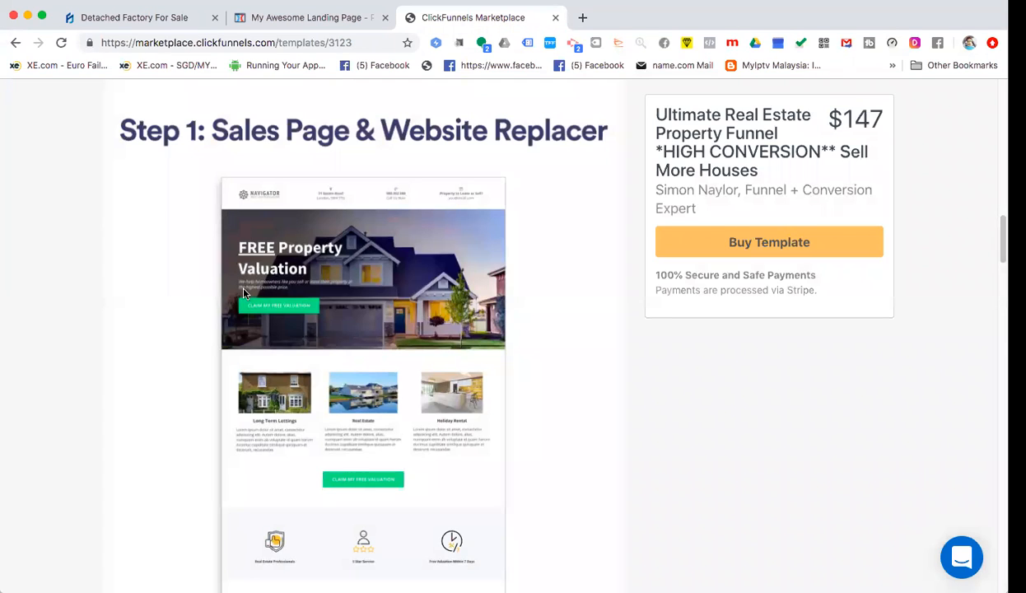
{"action": "left_click", "coordinate": [293, 18]}
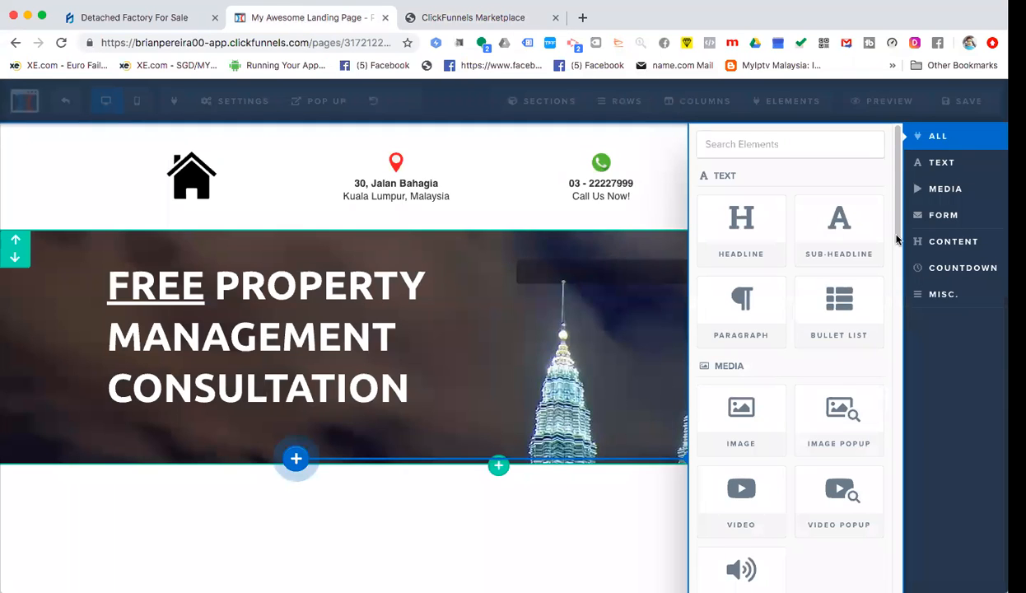
{"action": "left_click", "coordinate": [853, 234]}
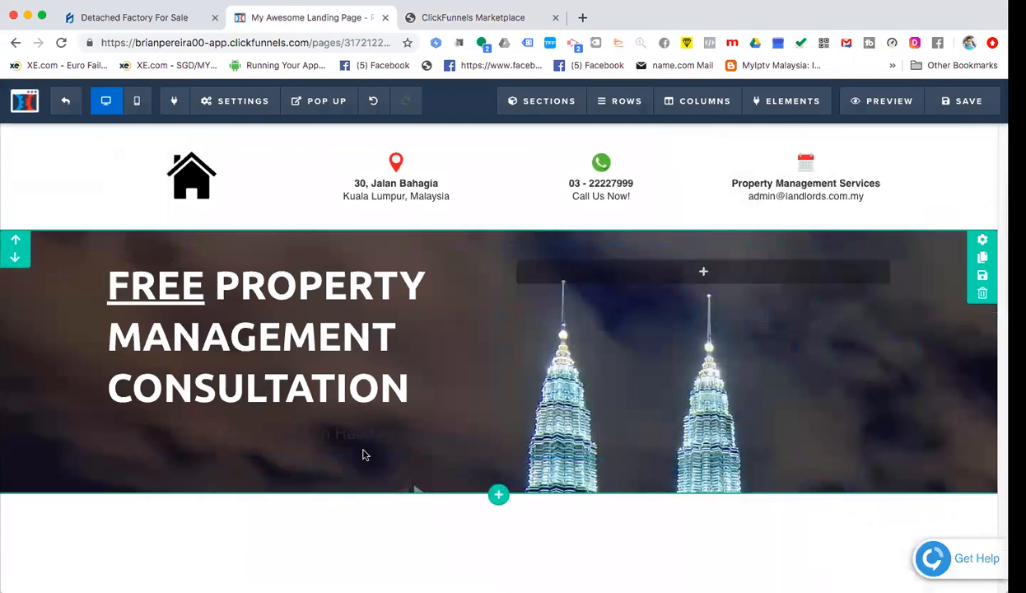
{"action": "left_click", "coordinate": [409, 422]}
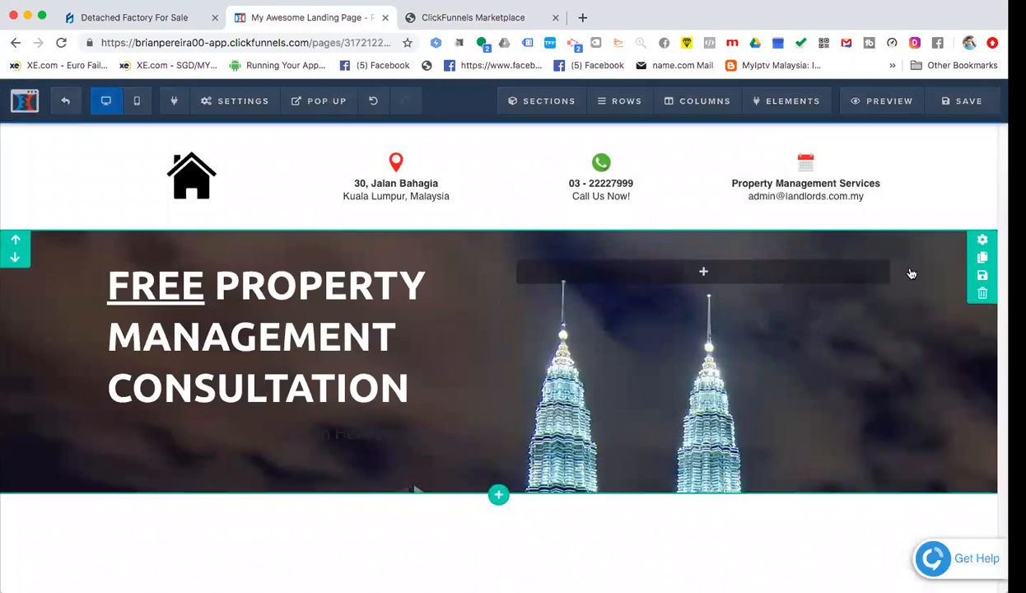
{"action": "left_click", "coordinate": [895, 363]}
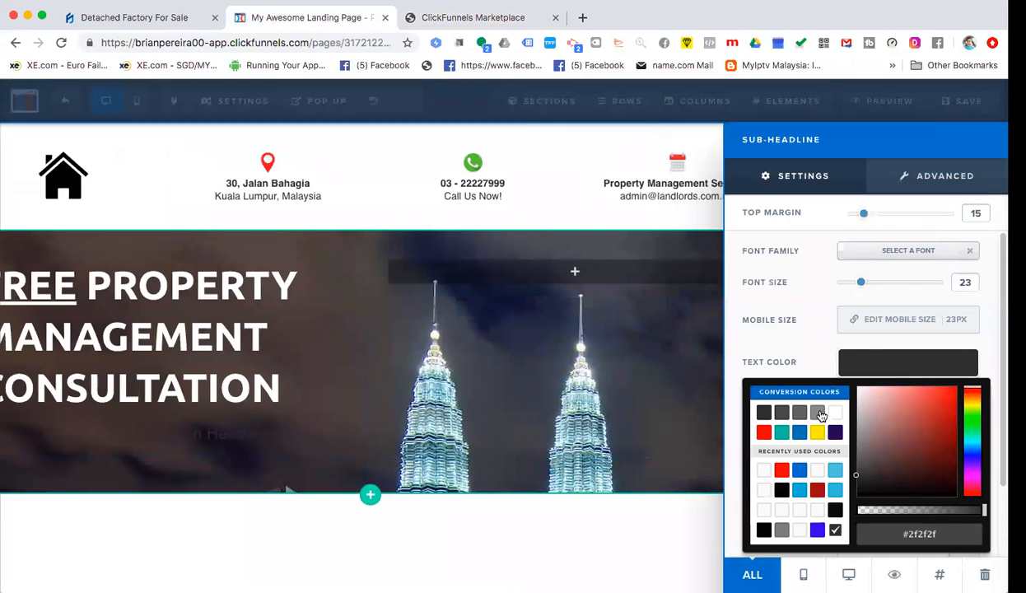
{"action": "left_click", "coordinate": [835, 411]}
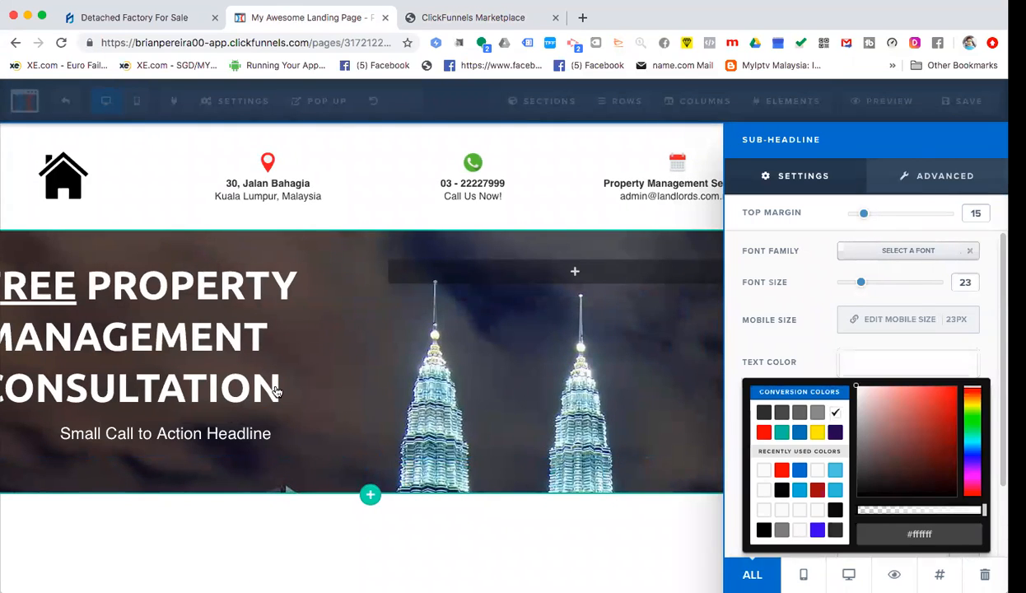
{"action": "left_click", "coordinate": [268, 433]}
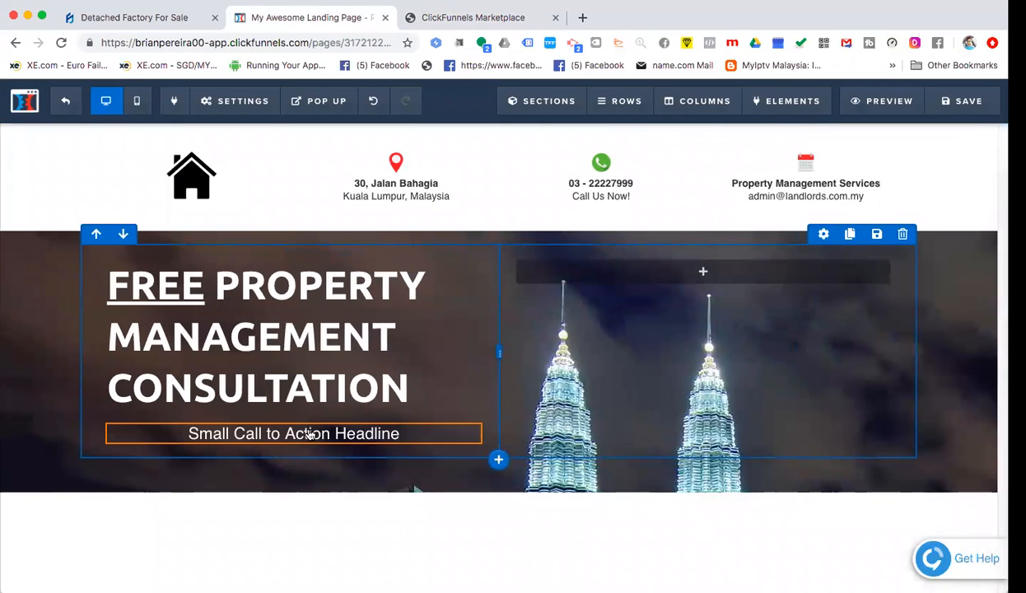
- Left-align the sub-headline text
{"action": "left_click", "coordinate": [366, 429]}
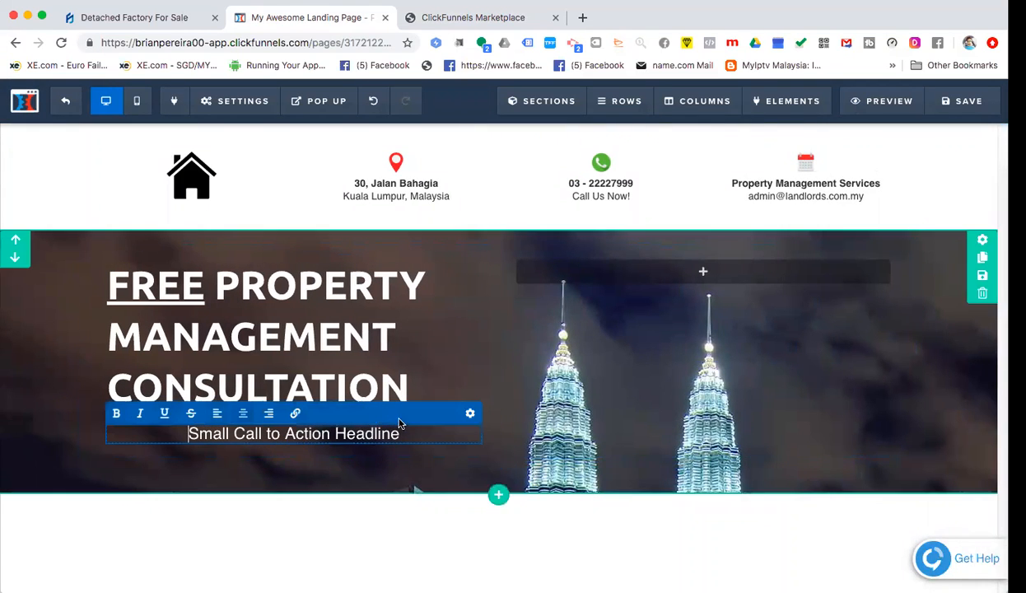
{"action": "left_click", "coordinate": [217, 412]}
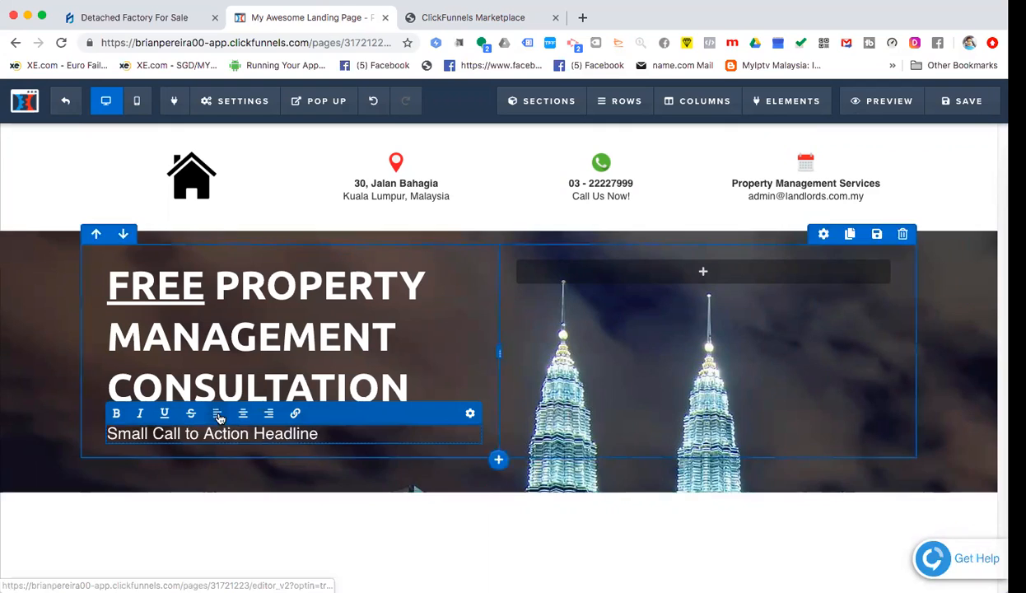
{"action": "left_click", "coordinate": [250, 451]}
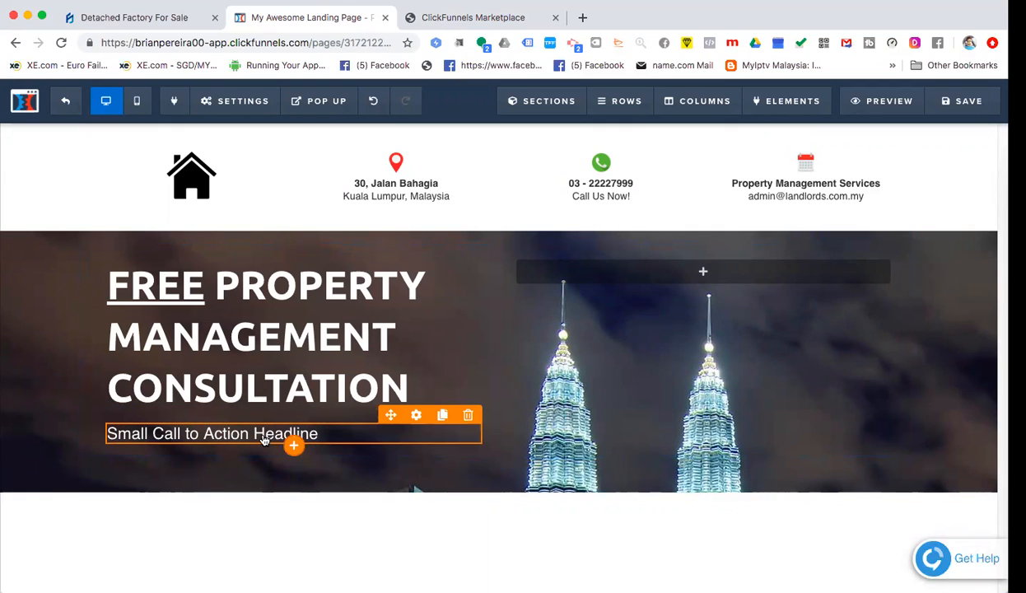
{"action": "left_click", "coordinate": [482, 25]}
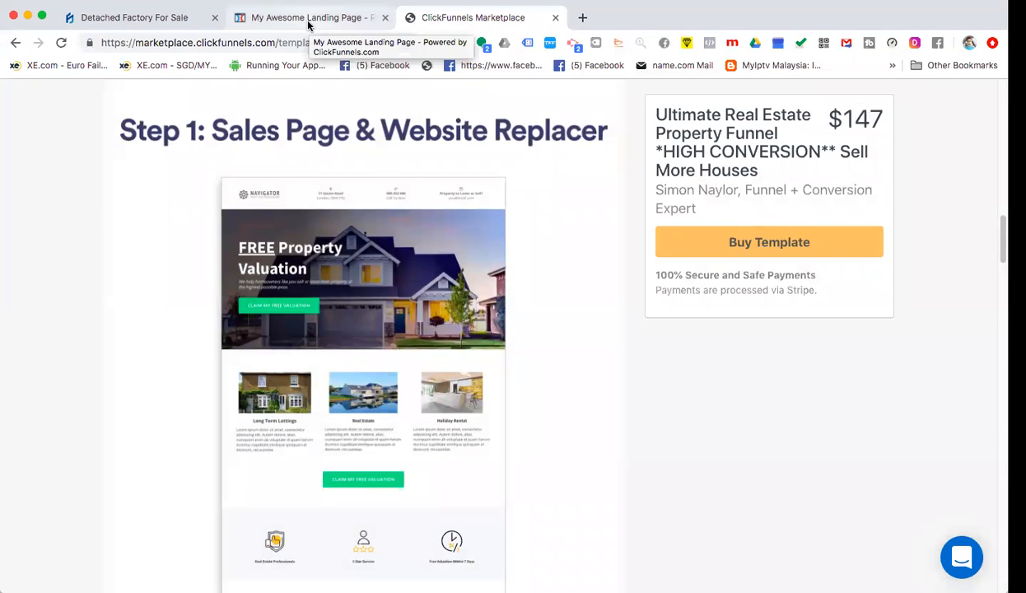
{"action": "left_click", "coordinate": [308, 25]}
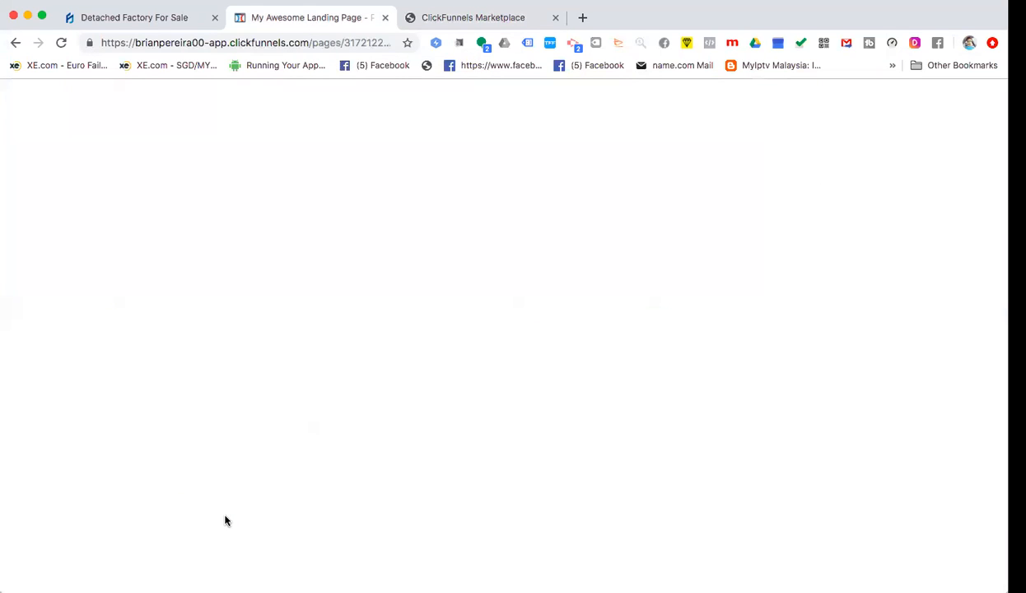
- Replace the sub-headline with 'We help property owners to manage their property / in an effortless way.'
{"action": "double_click", "coordinate": [229, 435]}
{"action": "triple_click", "coordinate": [230, 435]}
{"action": "type", "text": "WE hel"}
{"action": "key", "text": "BackSpace"}
{"action": "key", "text": "BackSpace"}
{"action": "key", "text": "BackSpace"}
{"action": "key", "text": "BackSpace"}
{"action": "type", "text": "help "}
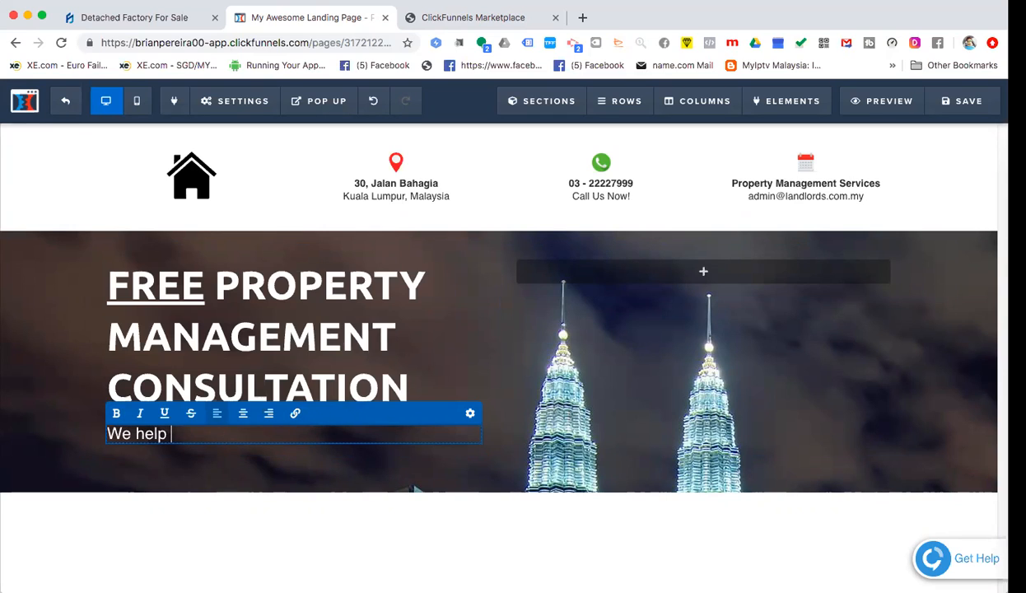
{"action": "type", "text": "prooperty owe"}
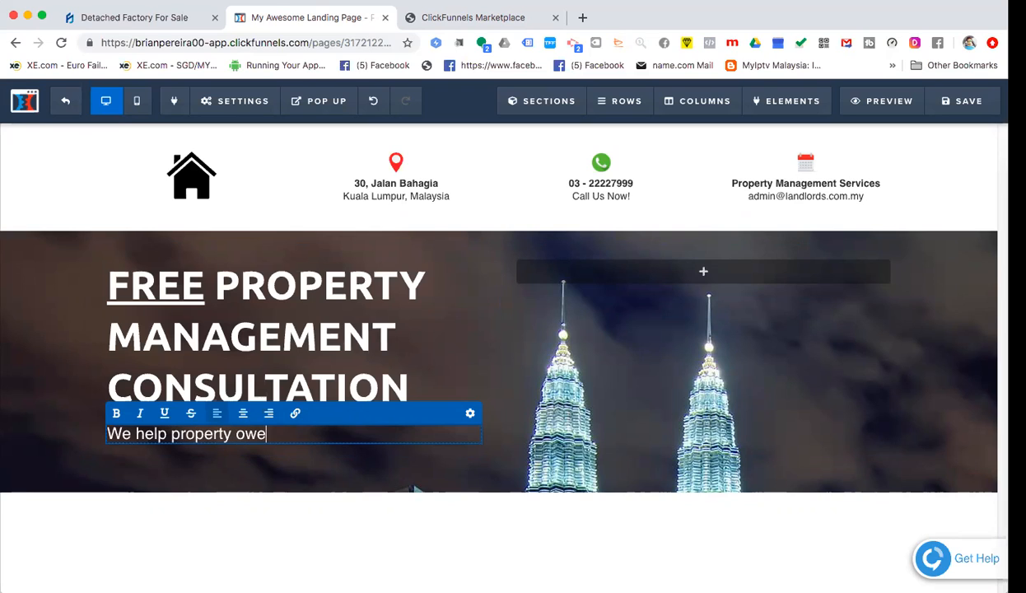
{"action": "key", "text": "BackSpace"}
{"action": "type", "text": "ners to manage "}
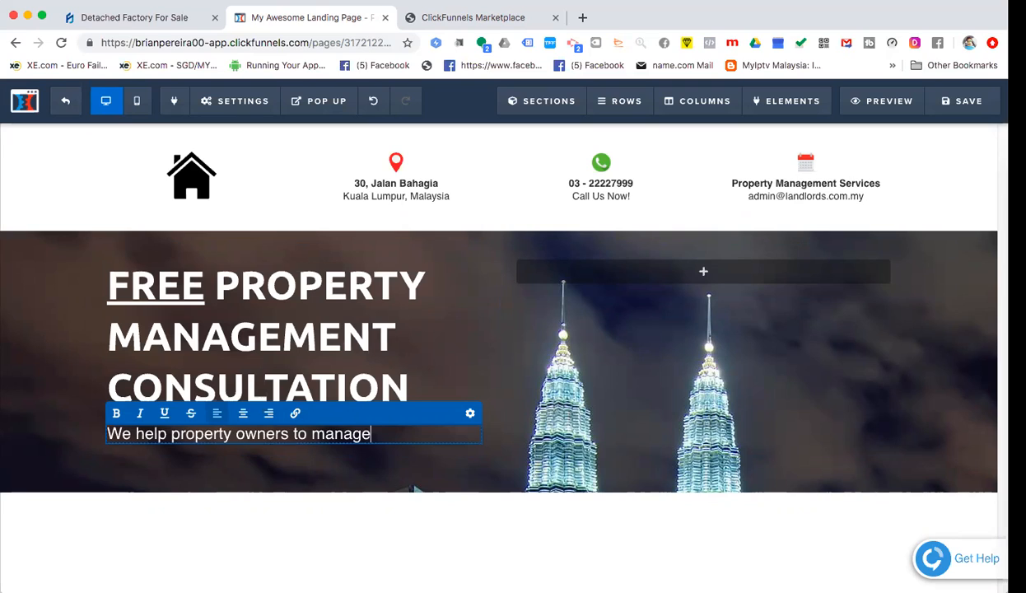
{"action": "type", "text": "their pro"}
{"action": "key", "text": "BackSpace"}
{"action": "key", "text": "BackSpace"}
{"action": "key", "text": "BackSpace"}
{"action": "key", "text": "BackSpace"}
{"action": "key", "text": "BackSpace"}
{"action": "key", "text": "BackSpace"}
{"action": "key", "text": "BackSpace"}
{"action": "key", "text": "BackSpace"}
{"action": "key", "text": "BackSpace"}
{"action": "key", "text": "BackSpace"}
{"action": "key", "text": "BackSpace"}
{"action": "key", "text": "BackSpace"}
{"action": "key", "text": "BackSpace"}
{"action": "key", "text": "BackSpace"}
{"action": "key", "text": "BackSpace"}
{"action": "type", "text": "have"}
{"action": "key", "text": "BackSpace"}
{"action": "key", "text": "BackSpace"}
{"action": "key", "text": "BackSpace"}
{"action": "key", "text": "BackSpace"}
{"action": "type", "text": "manage their prote"}
{"action": "key", "text": "BackSpace"}
{"action": "key", "text": "BackSpace"}
{"action": "type", "text": "per"}
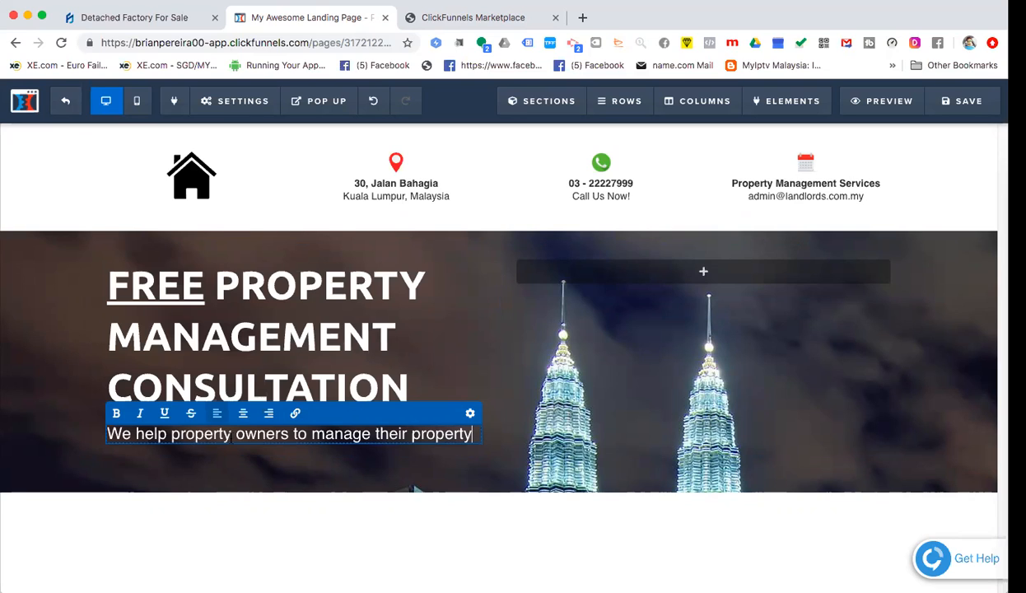
{"action": "type", "text": "ty"}
{"action": "key", "text": "Return"}
{"action": "type", "text": "in an "}
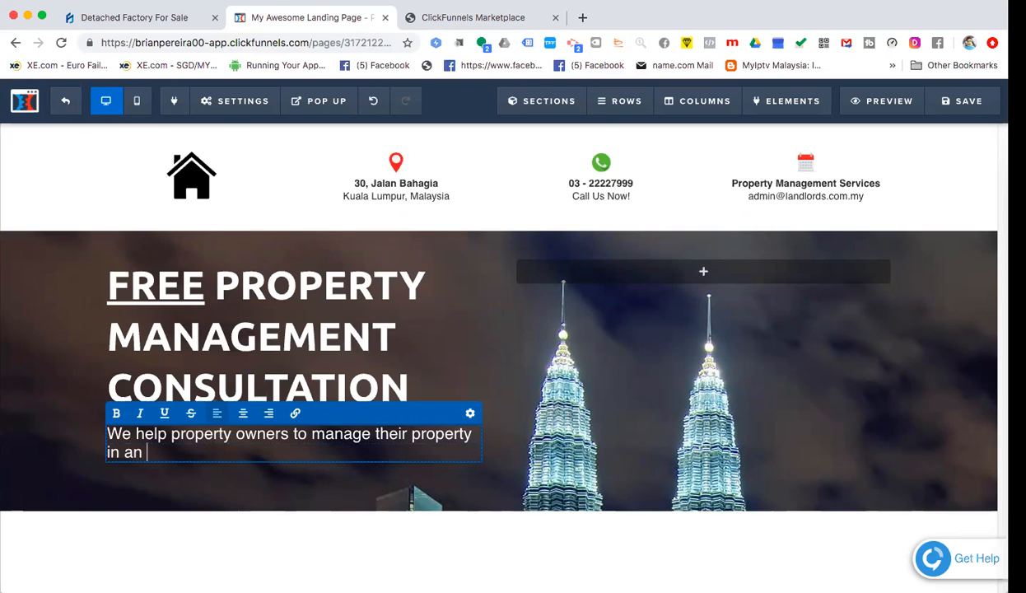
{"action": "type", "text": "effortless wa"}
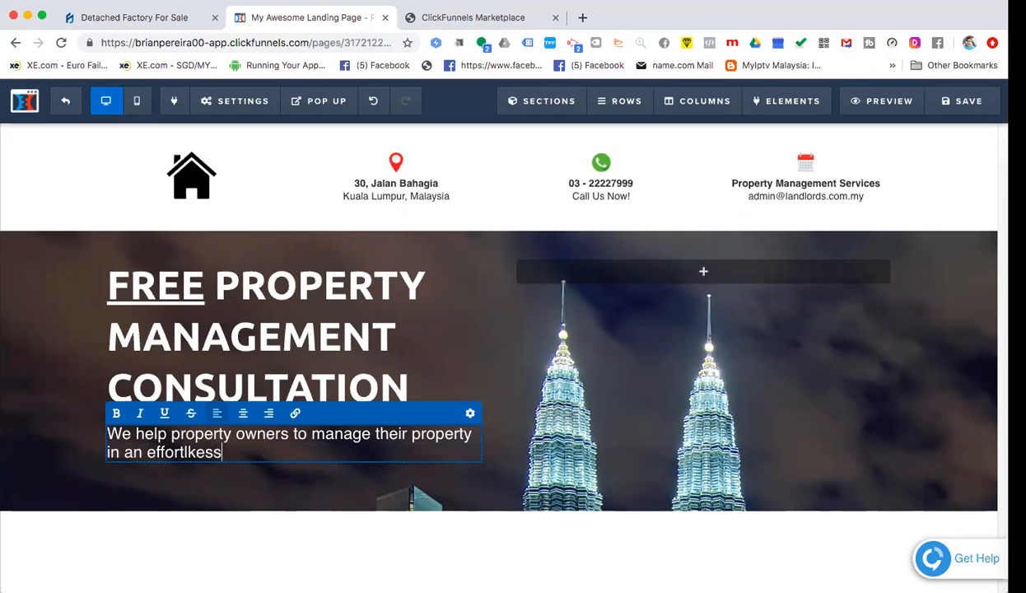
{"action": "type", "text": "y."}
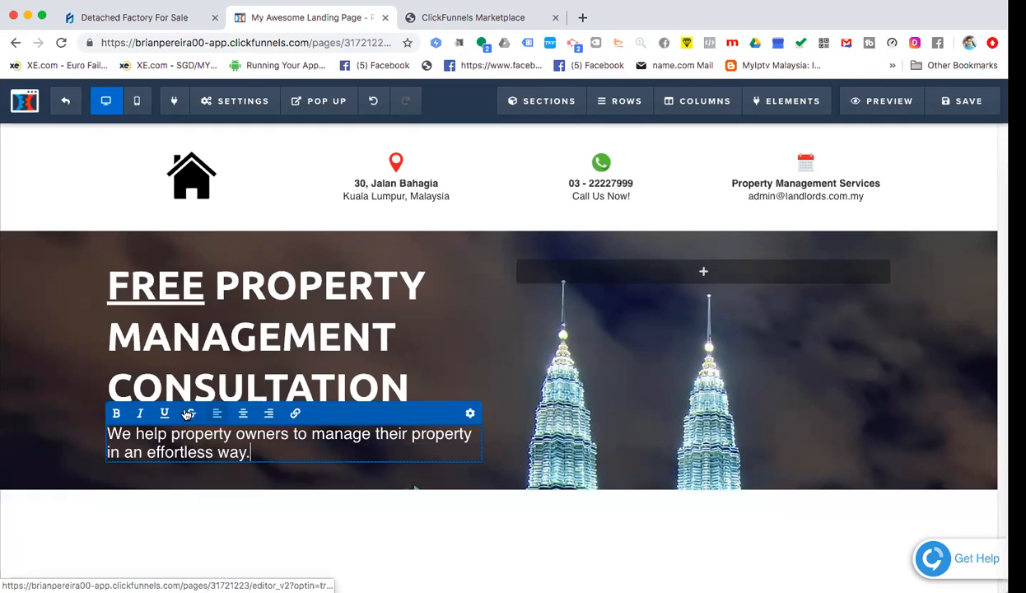
{"action": "left_click", "coordinate": [288, 395]}
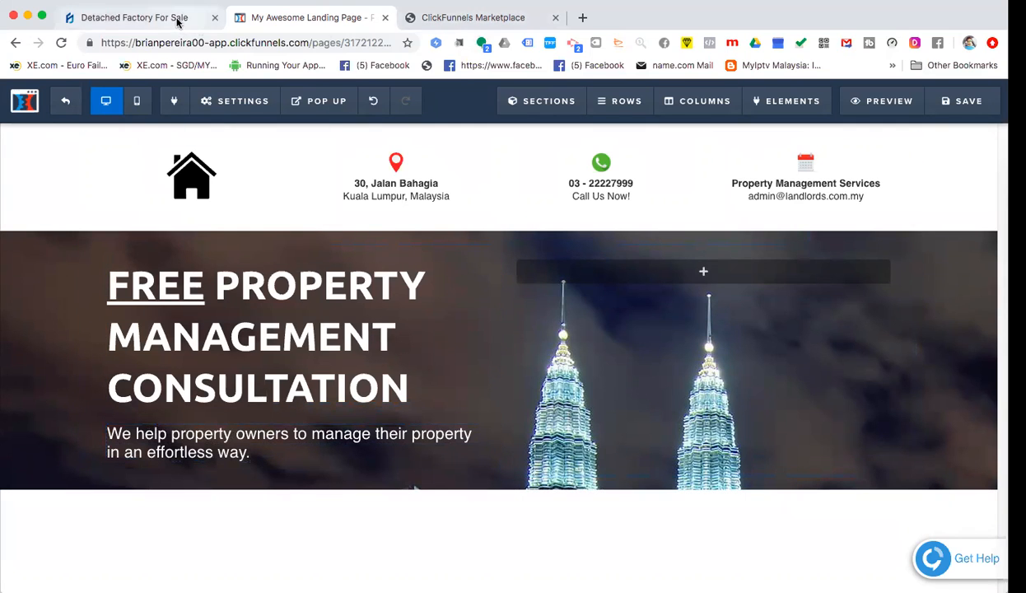
- Add a Button element from the Form group directly under the hero sub-headline
{"action": "left_click", "coordinate": [466, 14]}
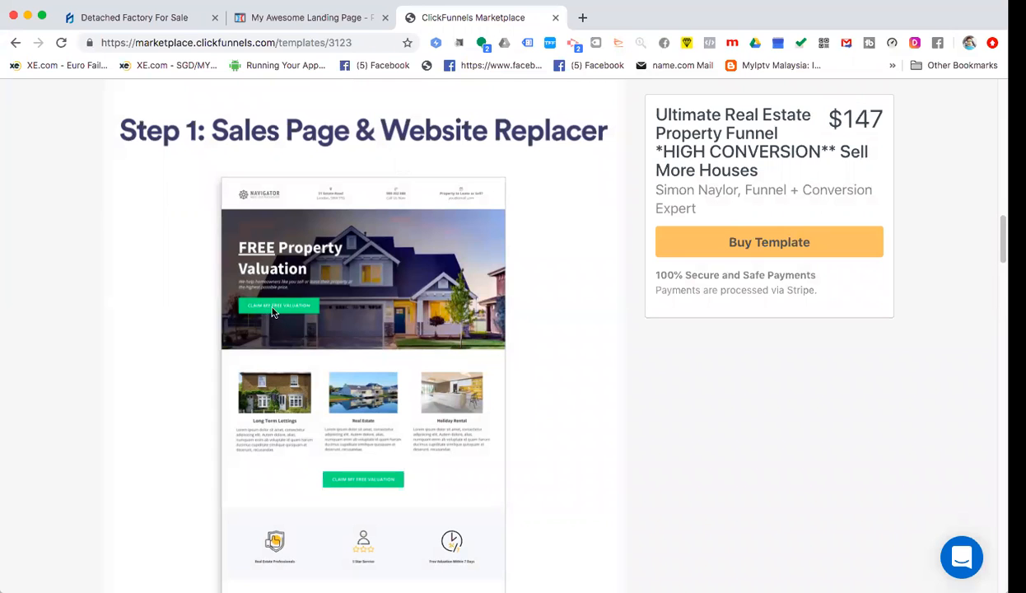
{"action": "left_click", "coordinate": [315, 20]}
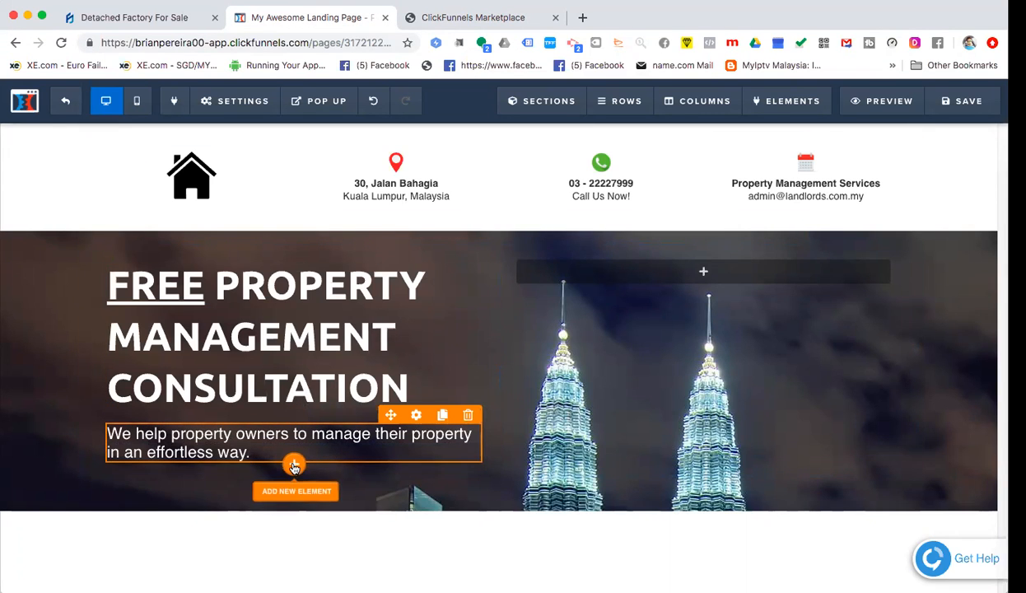
{"action": "left_click", "coordinate": [293, 467]}
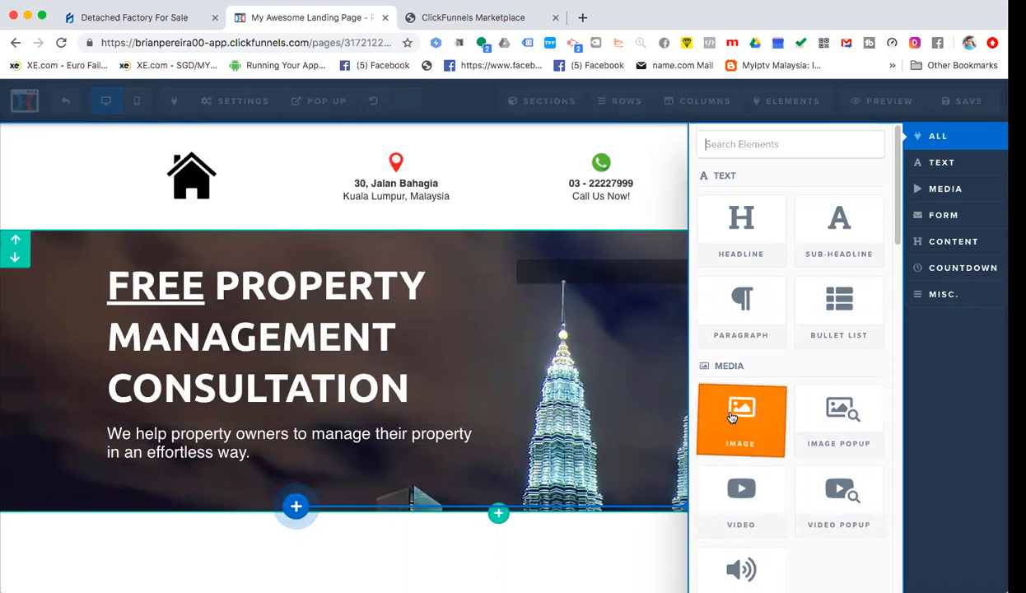
{"action": "scroll", "coordinate": [735, 412], "scroll_direction": "down", "scroll_amount": 3}
{"action": "scroll", "coordinate": [735, 411], "scroll_direction": "down", "scroll_amount": 2}
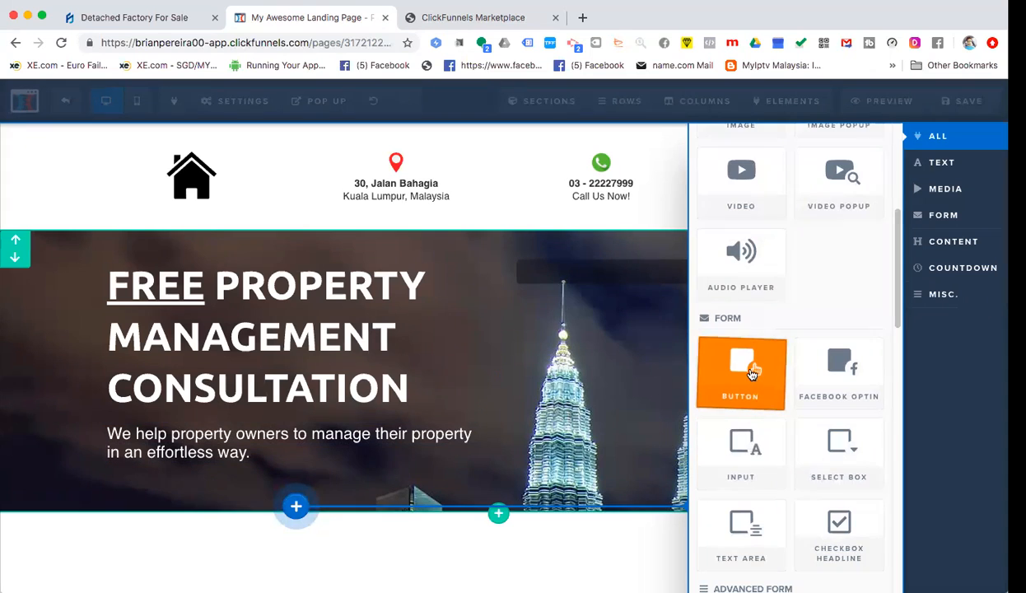
{"action": "left_click_drag", "start_coordinate": [504, 429], "coordinate": [494, 422]}
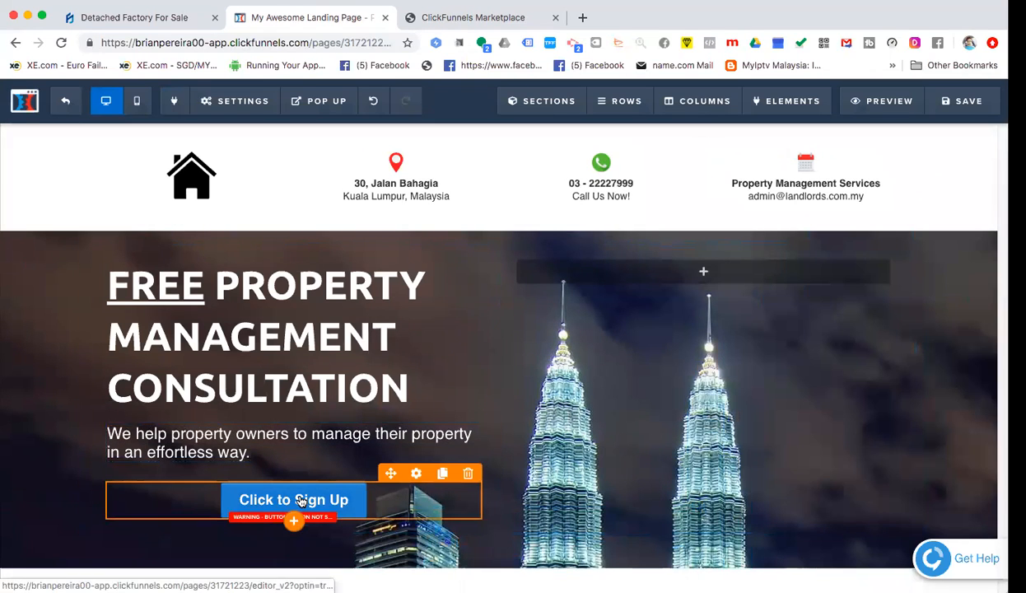
- Set the Click to Sign Up button's alignment to Left in its advanced styles
{"action": "left_click", "coordinate": [422, 490]}
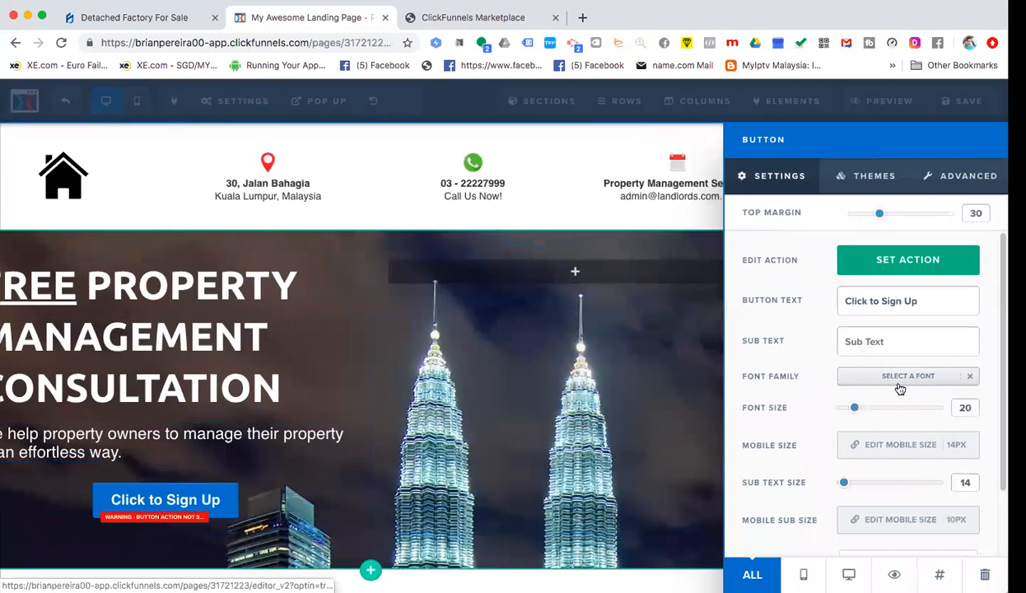
{"action": "scroll", "coordinate": [861, 381], "scroll_direction": "down", "scroll_amount": 2}
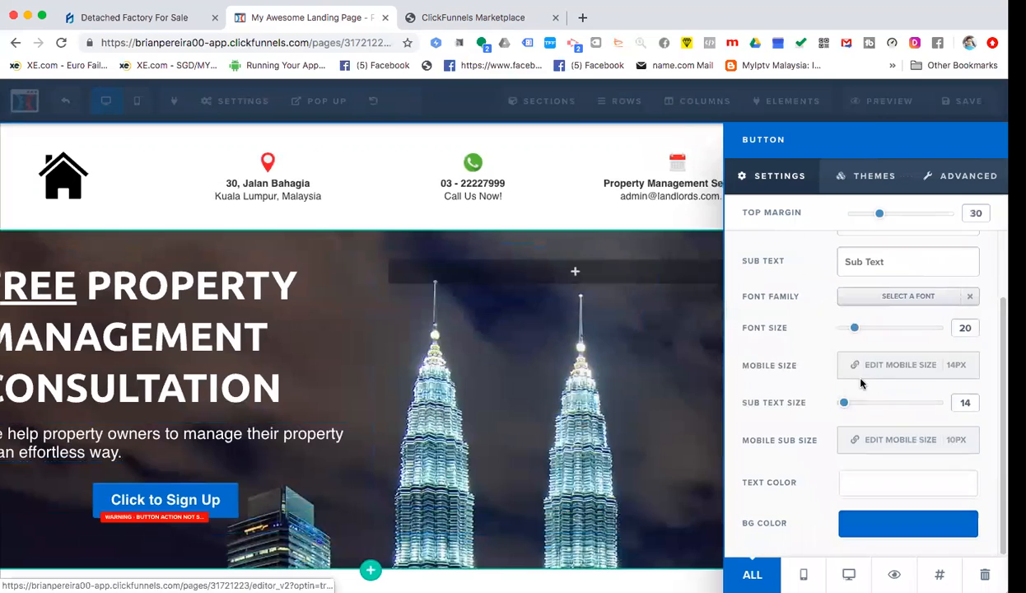
{"action": "left_click", "coordinate": [943, 177]}
{"action": "scroll", "coordinate": [854, 349], "scroll_direction": "down", "scroll_amount": 6}
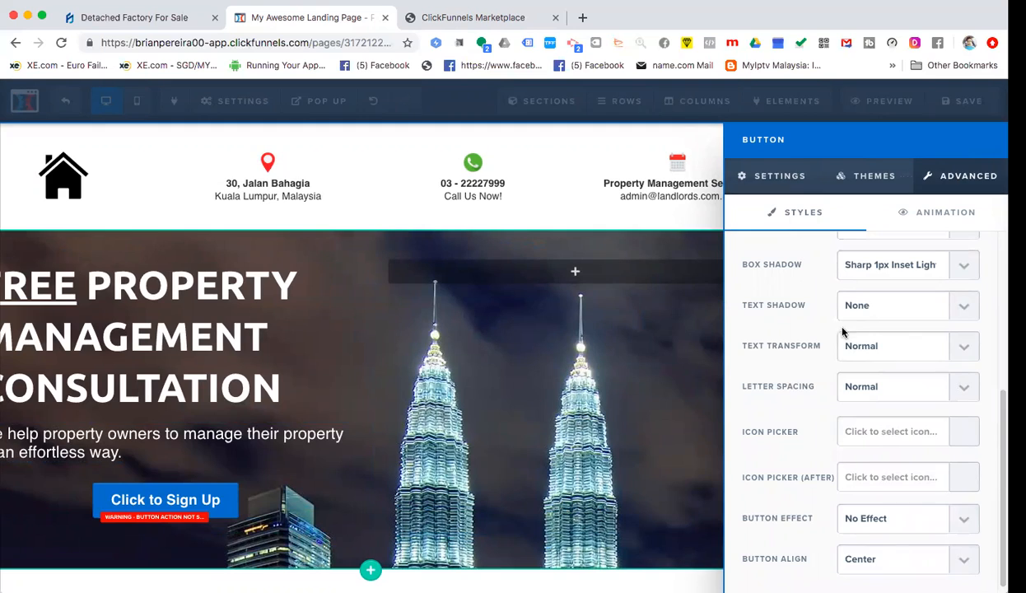
{"action": "left_click", "coordinate": [939, 545]}
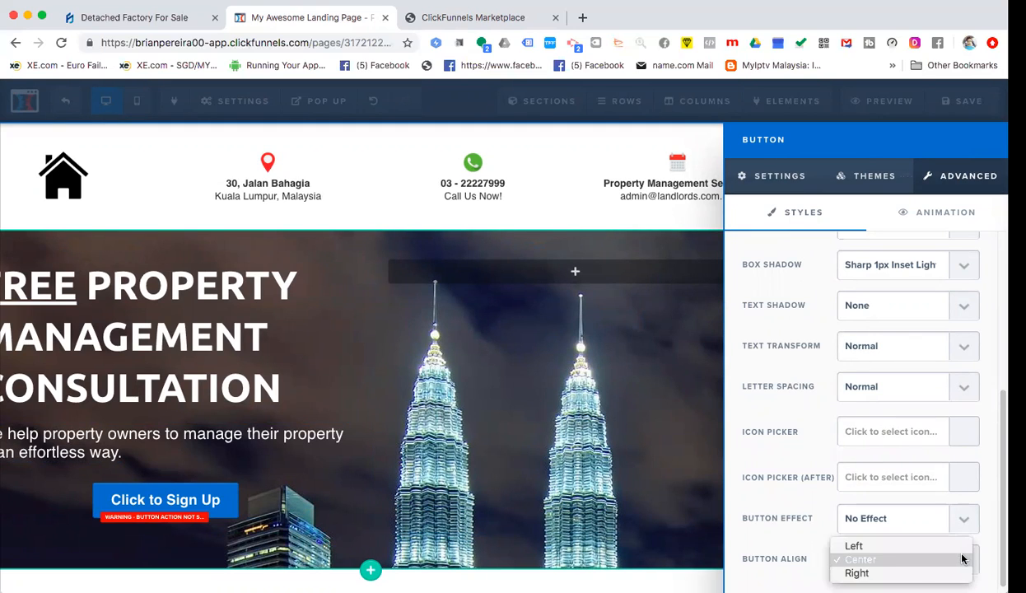
{"action": "left_click", "coordinate": [873, 548]}
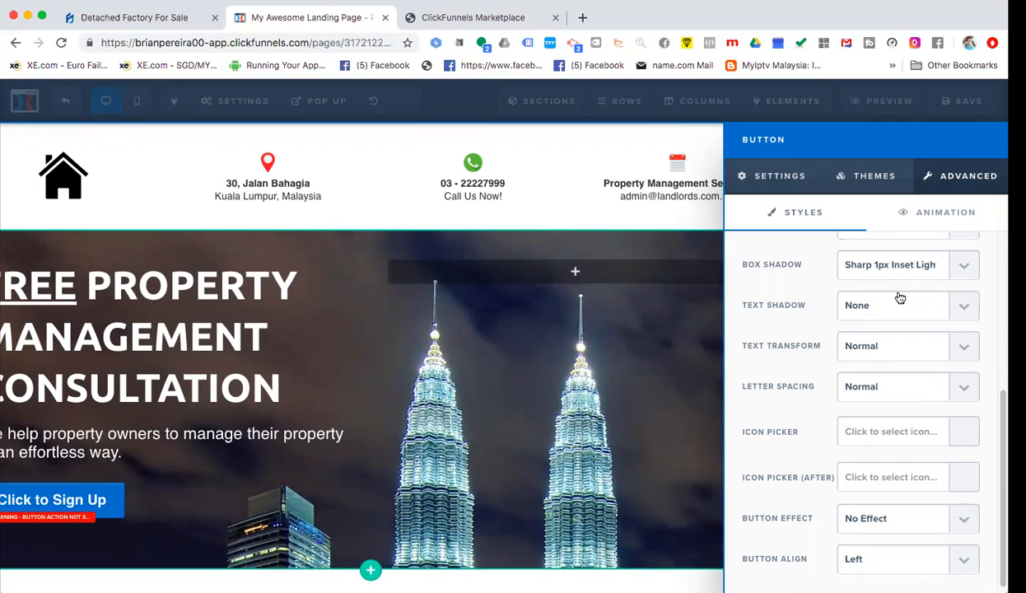
- Set the button's horizontal padding to 40px and close the settings
{"action": "scroll", "coordinate": [926, 371], "scroll_direction": "up", "scroll_amount": 5}
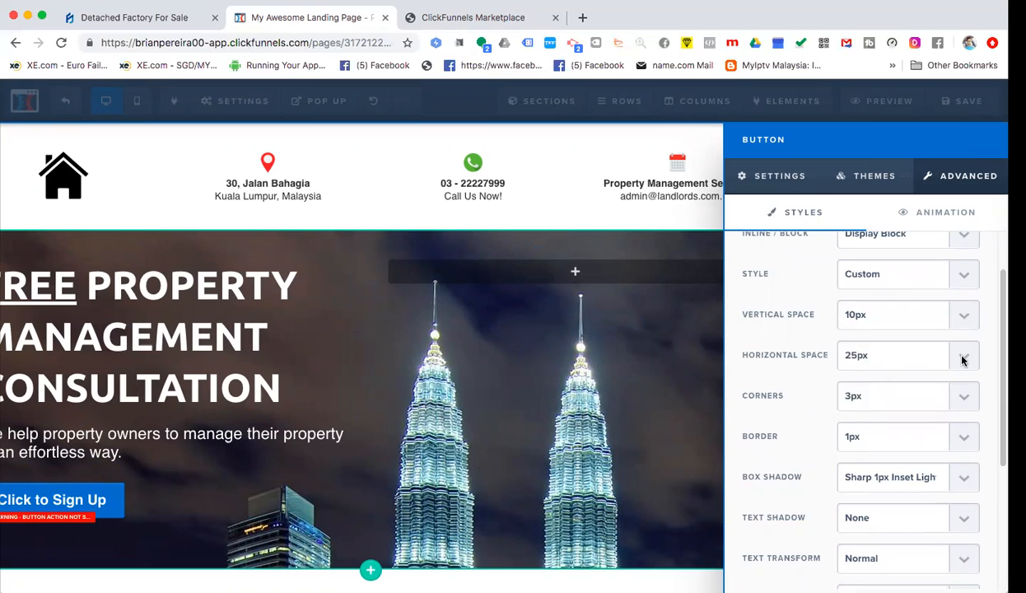
{"action": "left_click", "coordinate": [962, 359]}
{"action": "left_click", "coordinate": [854, 359]}
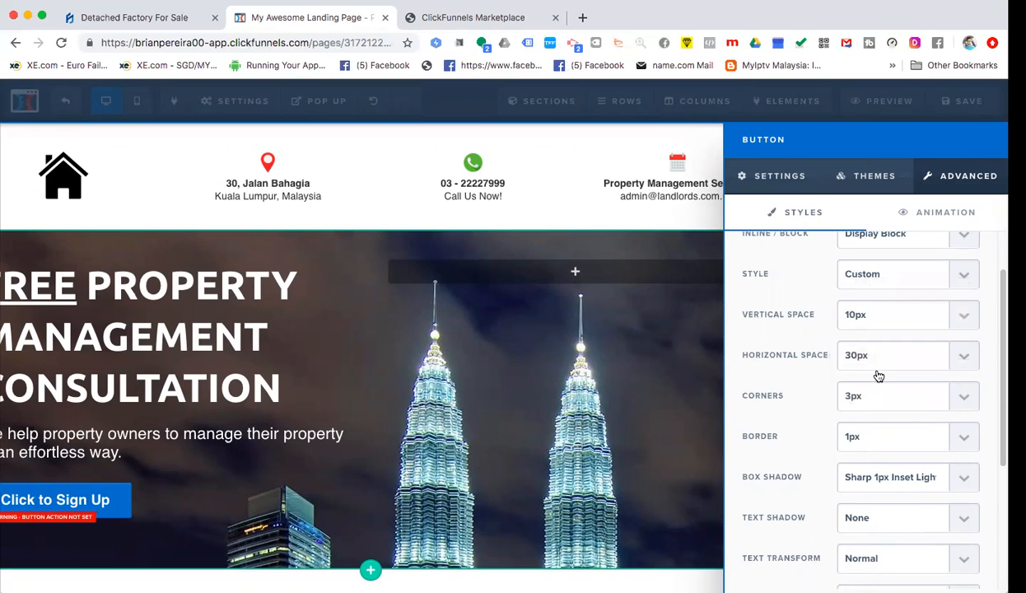
{"action": "left_click", "coordinate": [963, 356]}
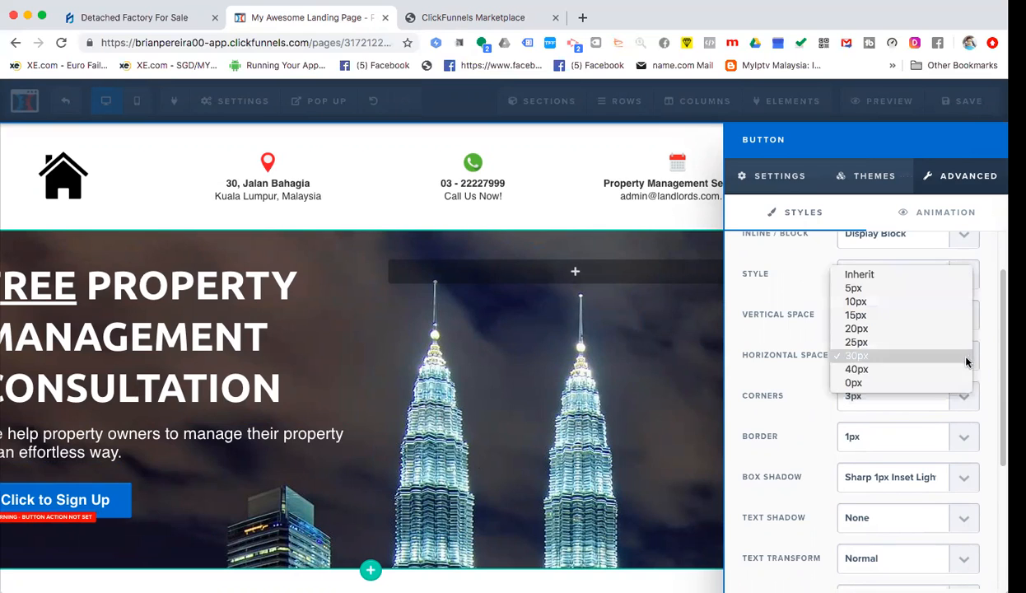
{"action": "left_click", "coordinate": [906, 376]}
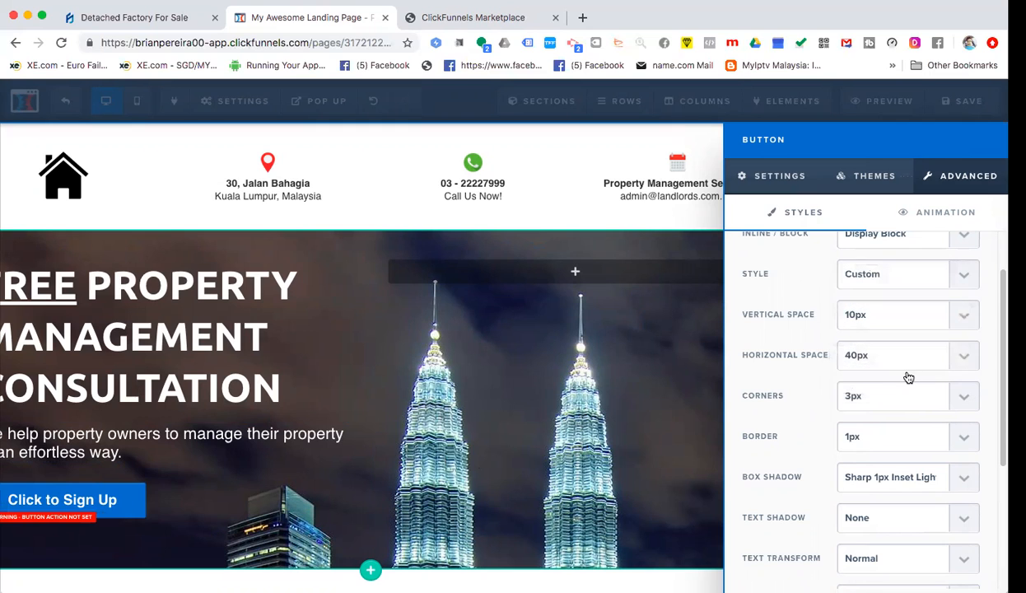
{"action": "left_click", "coordinate": [277, 447]}
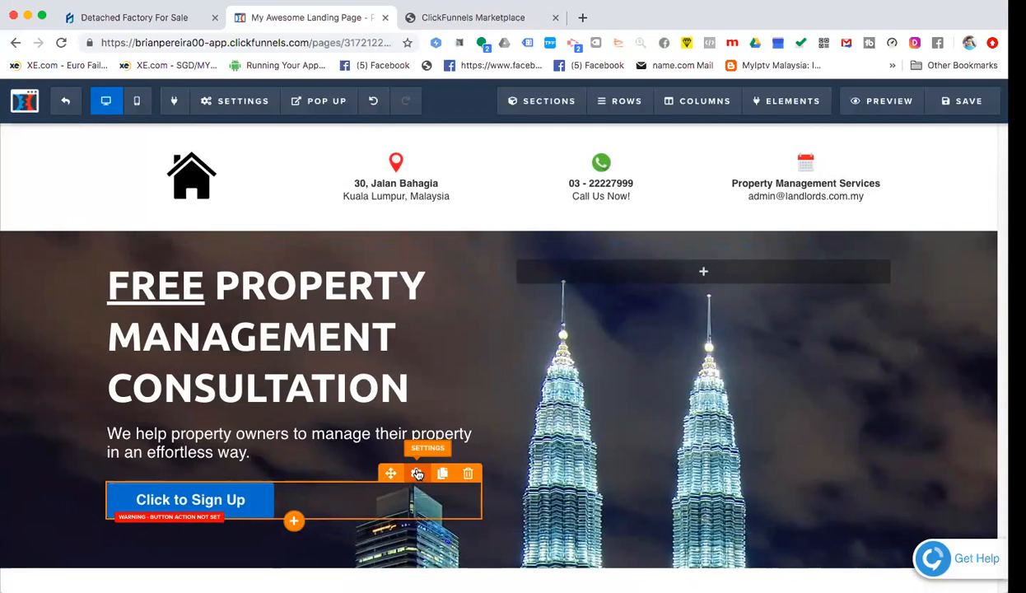
- Compare the button at 0px horizontal padding, then restore 40px and close the panel
{"action": "left_click", "coordinate": [417, 474]}
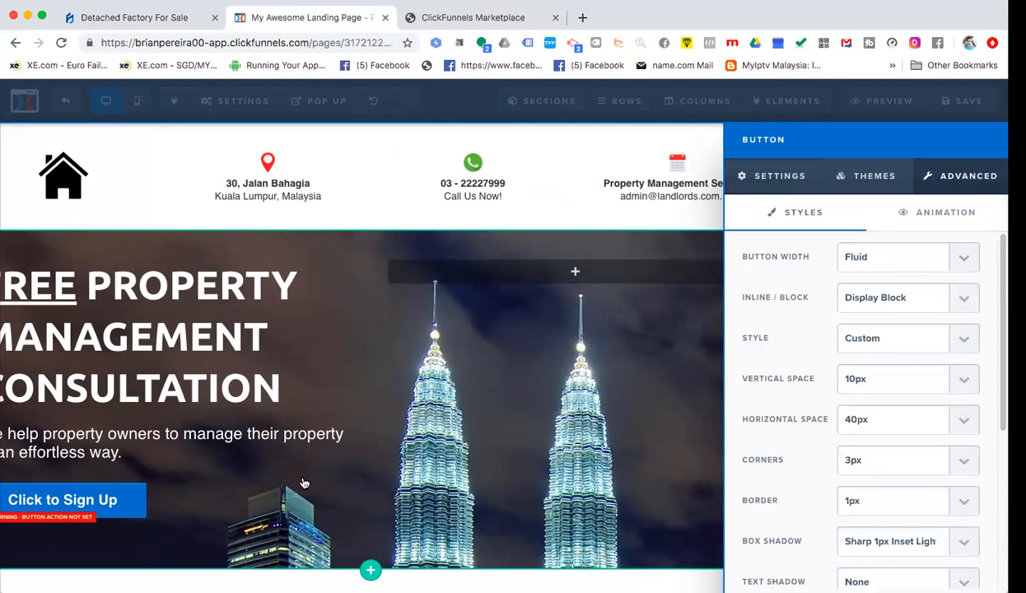
{"action": "left_click", "coordinate": [893, 421]}
{"action": "left_click", "coordinate": [884, 433]}
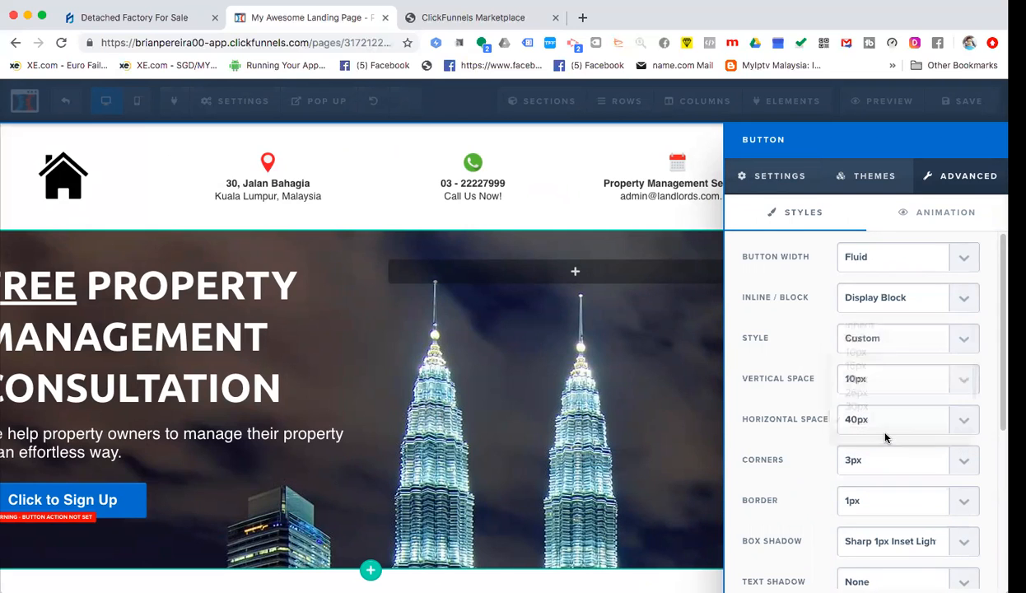
{"action": "left_click", "coordinate": [892, 424]}
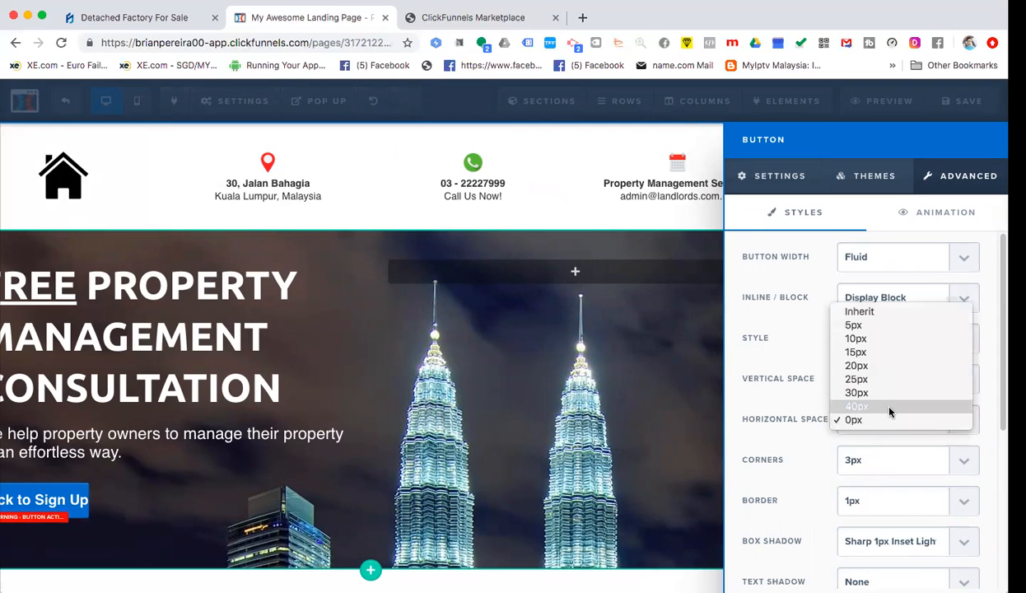
{"action": "left_click", "coordinate": [887, 400]}
{"action": "left_click", "coordinate": [15, 525]}
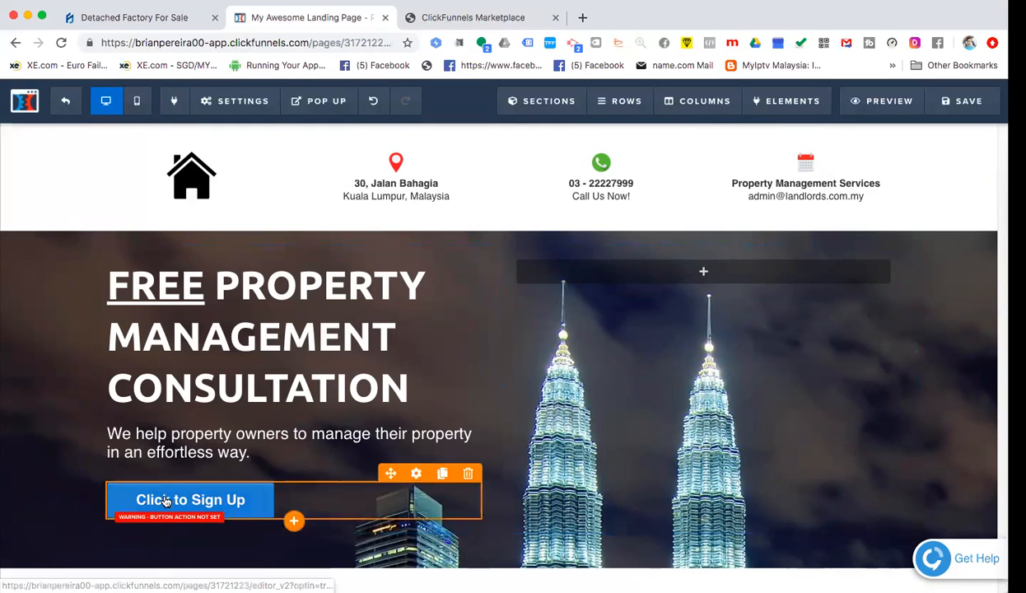
- Select the button label and try draft wordings such as 'Call Us Now!' before clearing it
{"action": "left_click", "coordinate": [164, 502]}
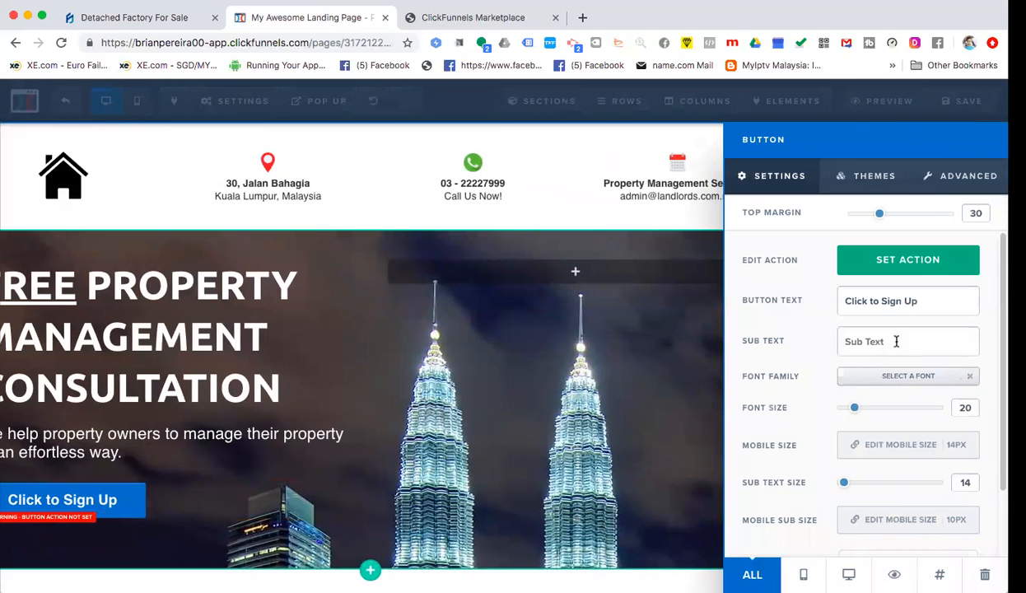
{"action": "triple_click", "coordinate": [899, 300]}
{"action": "type", "text": "Click"}
{"action": "key", "text": "BackSpace"}
{"action": "key", "text": "BackSpace"}
{"action": "key", "text": "BackSpace"}
{"action": "key", "text": "BackSpace"}
{"action": "key", "text": "BackSpace"}
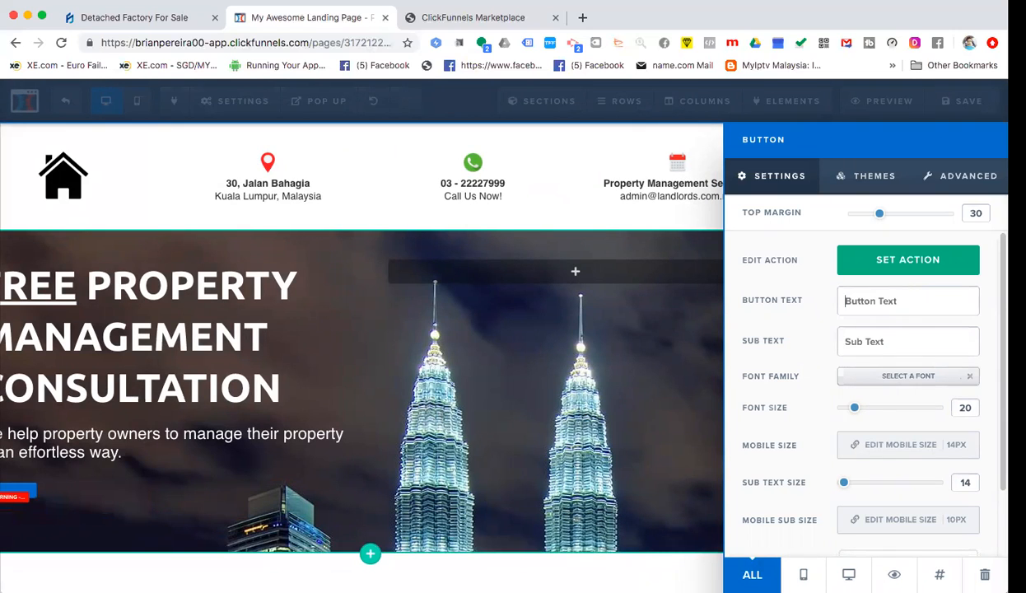
{"action": "type", "text": "Find"}
{"action": "key", "text": "BackSpace"}
{"action": "key", "text": "BackSpace"}
{"action": "key", "text": "BackSpace"}
{"action": "key", "text": "BackSpace"}
{"action": "type", "text": "Browes"}
{"action": "key", "text": "BackSpace"}
{"action": "key", "text": "BackSpace"}
{"action": "type", "text": "se"}
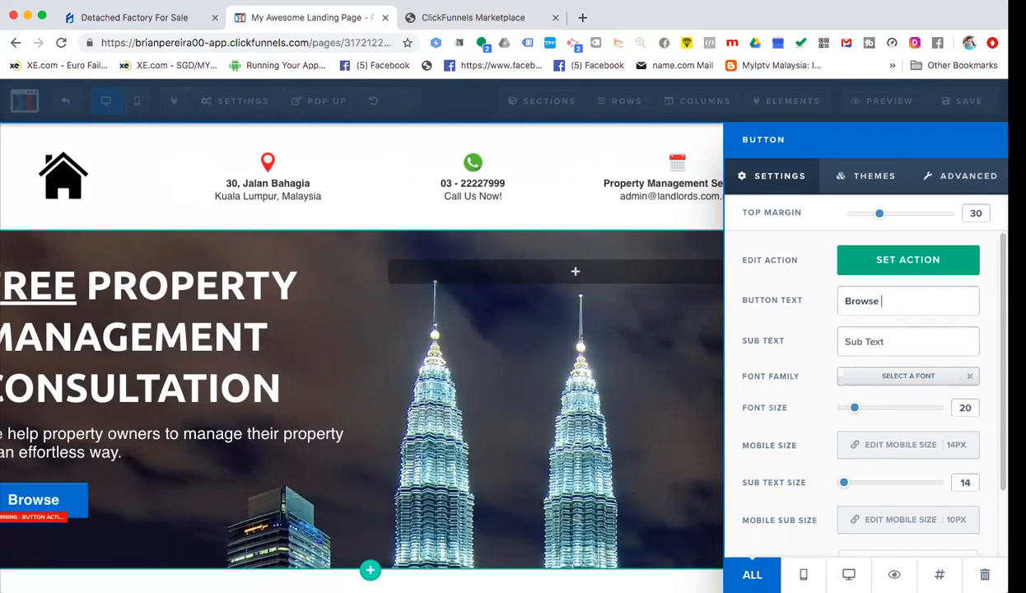
{"action": "key", "text": "BackSpace"}
{"action": "key", "text": "BackSpace"}
{"action": "key", "text": "BackSpace"}
{"action": "key", "text": "BackSpace"}
{"action": "key", "text": "BackSpace"}
{"action": "key", "text": "BackSpace"}
{"action": "key", "text": "BackSpace"}
{"action": "type", "text": "CA"}
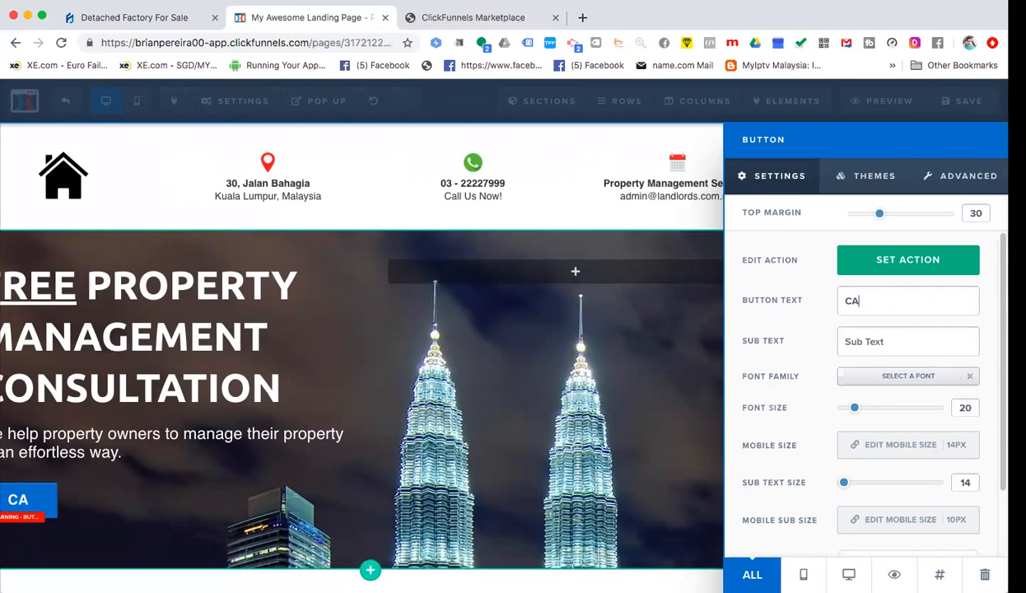
{"action": "key", "text": "BackSpace"}
{"action": "key", "text": "BackSpace"}
{"action": "type", "text": "Call Us Now!"}
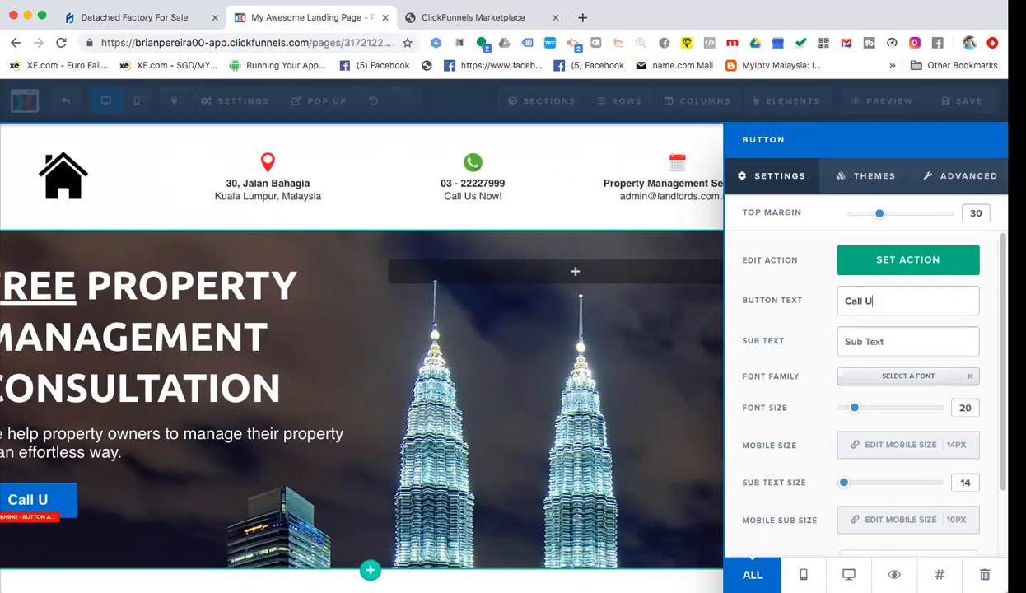
{"action": "key", "text": "BackSpace"}
{"action": "key", "text": "BackSpace"}
{"action": "key", "text": "BackSpace"}
{"action": "key", "text": "BackSpace"}
{"action": "key", "text": "BackSpace"}
{"action": "key", "text": "BackSpace"}
{"action": "key", "text": "BackSpace"}
{"action": "key", "text": "BackSpace"}
{"action": "key", "text": "BackSpace"}
{"action": "key", "text": "BackSpace"}
{"action": "key", "text": "BackSpace"}
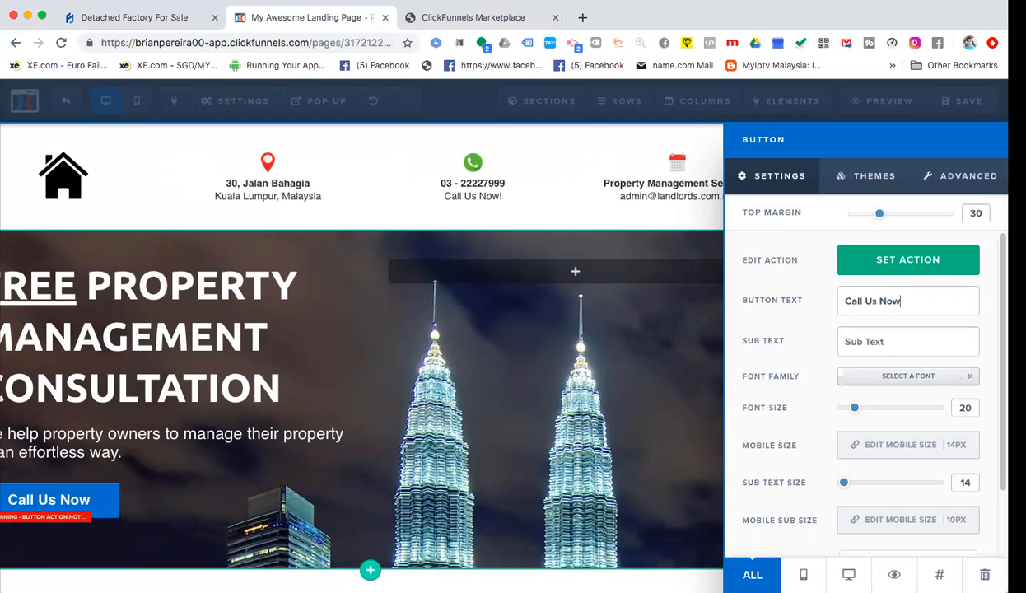
{"action": "key", "text": "BackSpace"}
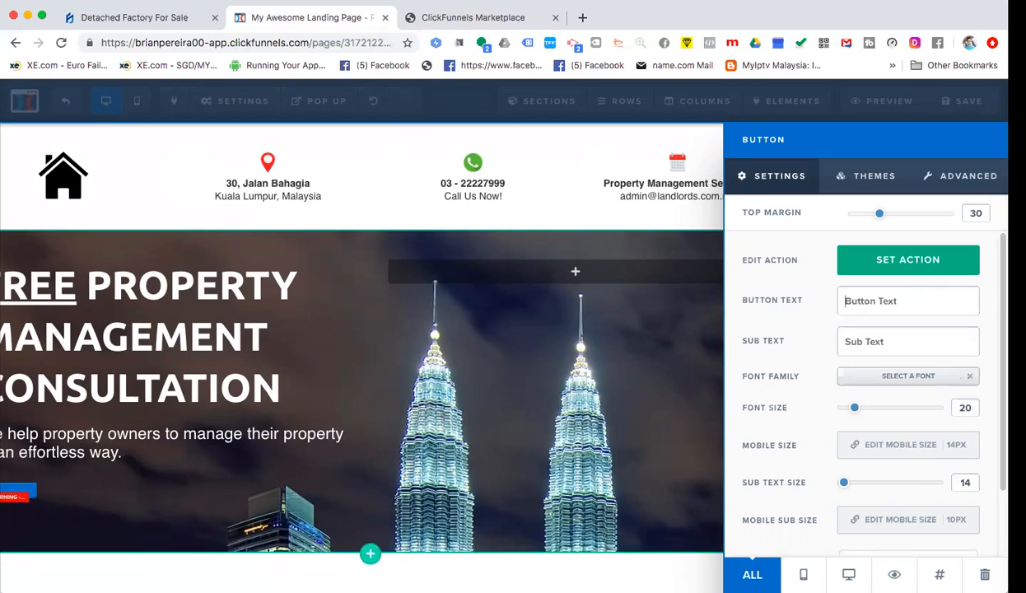
{"action": "type", "text": "Get Qu"}
{"action": "key", "text": "BackSpace"}
{"action": "key", "text": "BackSpace"}
{"action": "key", "text": "BackSpace"}
{"action": "key", "text": "BackSpace"}
{"action": "key", "text": "BackSpace"}
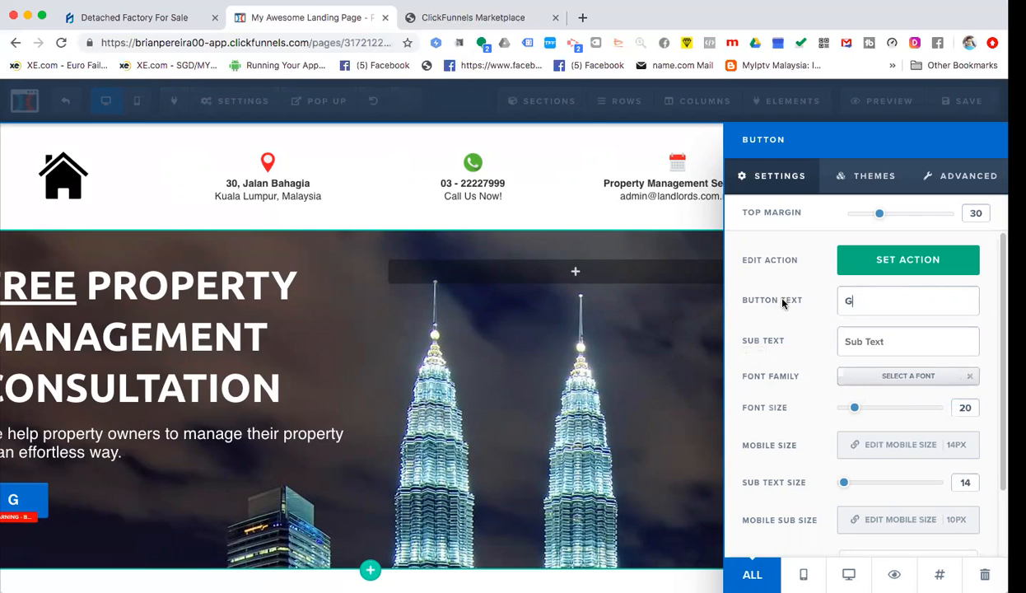
{"action": "key", "text": "BackSpace"}
- Enter 'Claim Your FREE Consultation Here' as the button label and close the panel
{"action": "type", "text": "Claim"}
{"action": "key", "text": "BackSpace"}
{"action": "key", "text": "BackSpace"}
{"action": "key", "text": "BackSpace"}
{"action": "key", "text": "BackSpace"}
{"action": "key", "text": "BackSpace"}
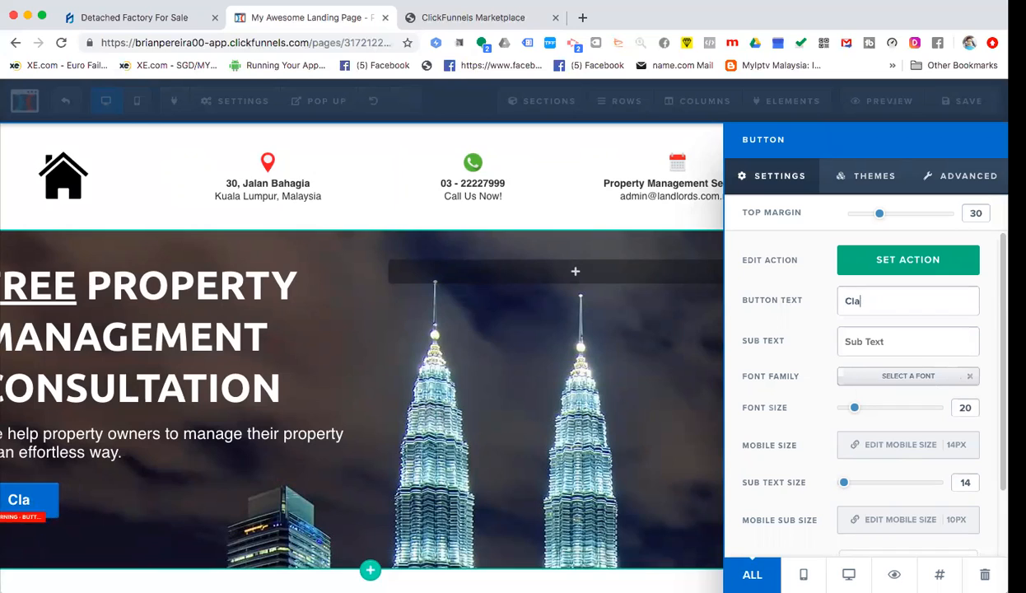
{"action": "type", "text": "KA"}
{"action": "key", "text": "BackSpace"}
{"action": "key", "text": "BackSpace"}
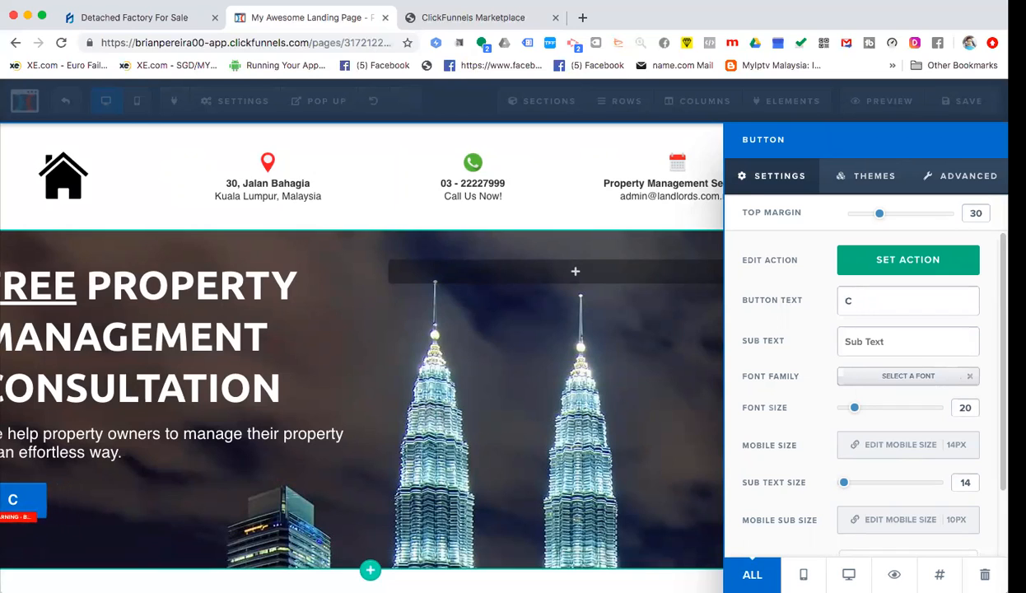
{"action": "type", "text": "laim Your"}
{"action": "type", "text": "FRE"}
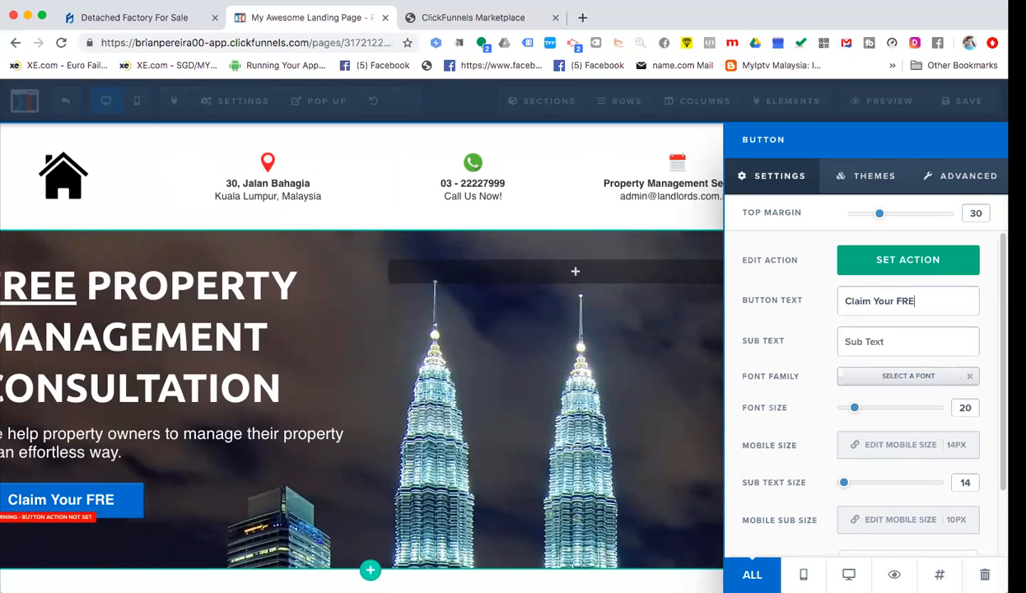
{"action": "type", "text": "E Consultation Here"}
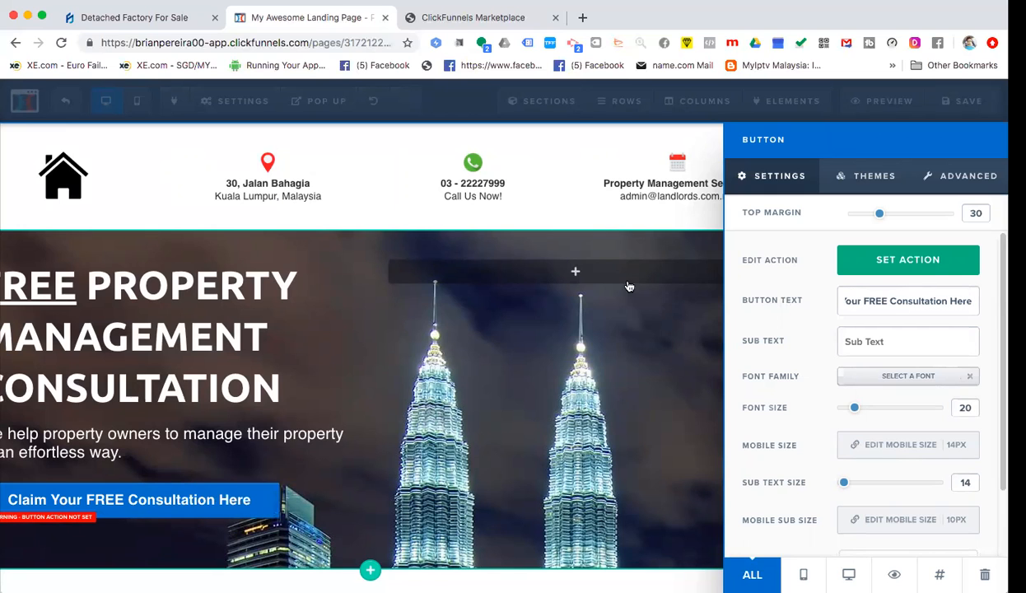
{"action": "left_click", "coordinate": [336, 382]}
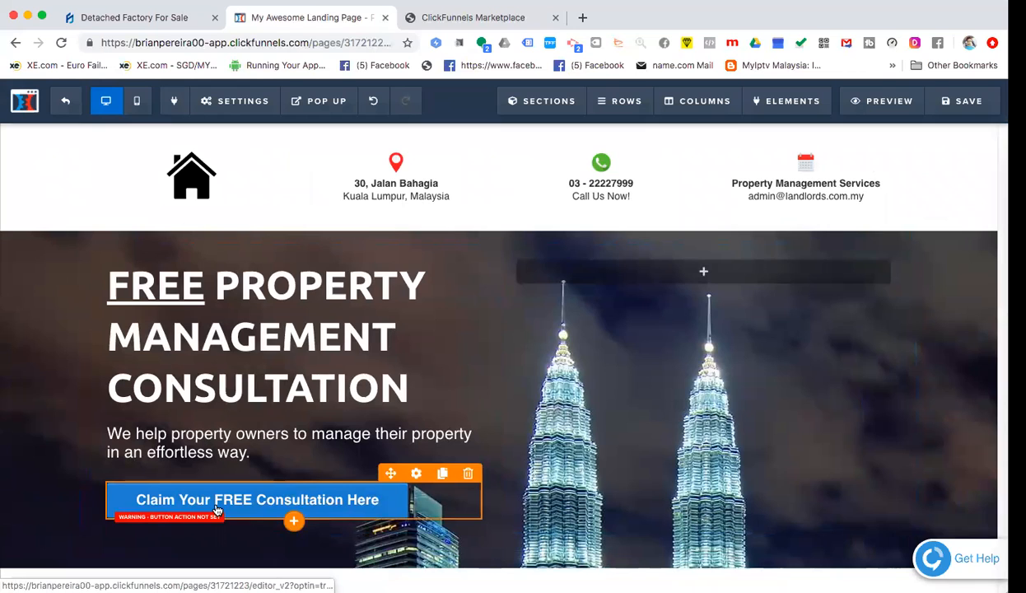
- Reopen and close the button settings, then scroll to review the hero
{"action": "left_click", "coordinate": [215, 507]}
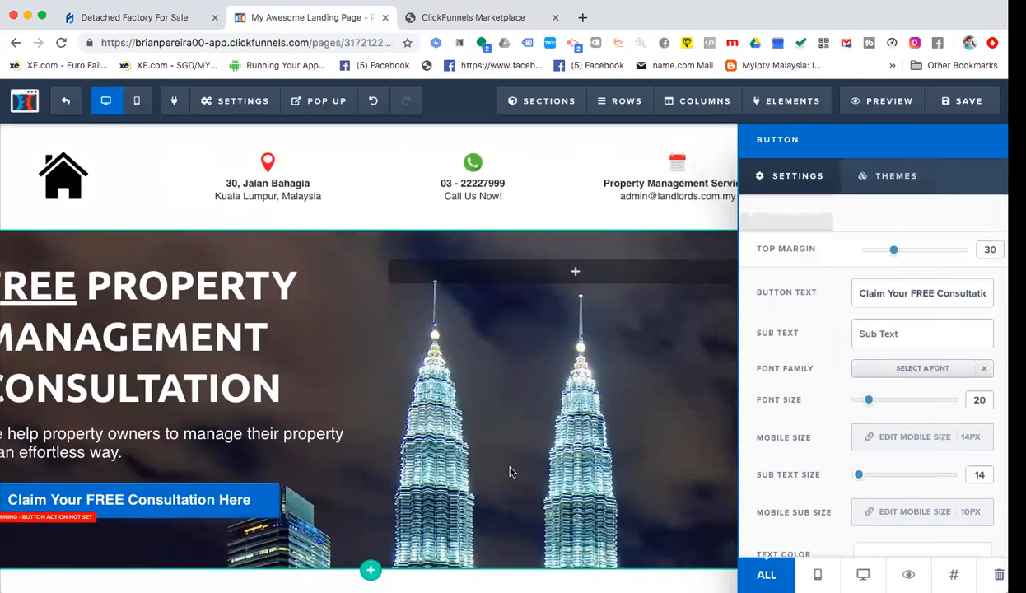
{"action": "left_click", "coordinate": [511, 472]}
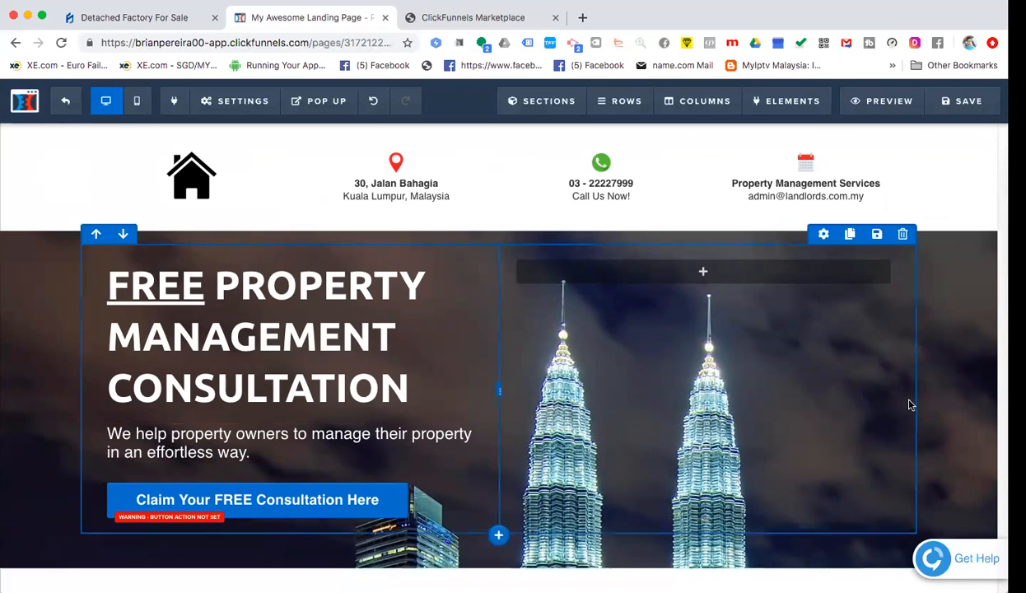
{"action": "scroll", "coordinate": [987, 239], "scroll_direction": "up", "scroll_amount": 1}
{"action": "scroll", "coordinate": [951, 247], "scroll_direction": "down", "scroll_amount": 1}
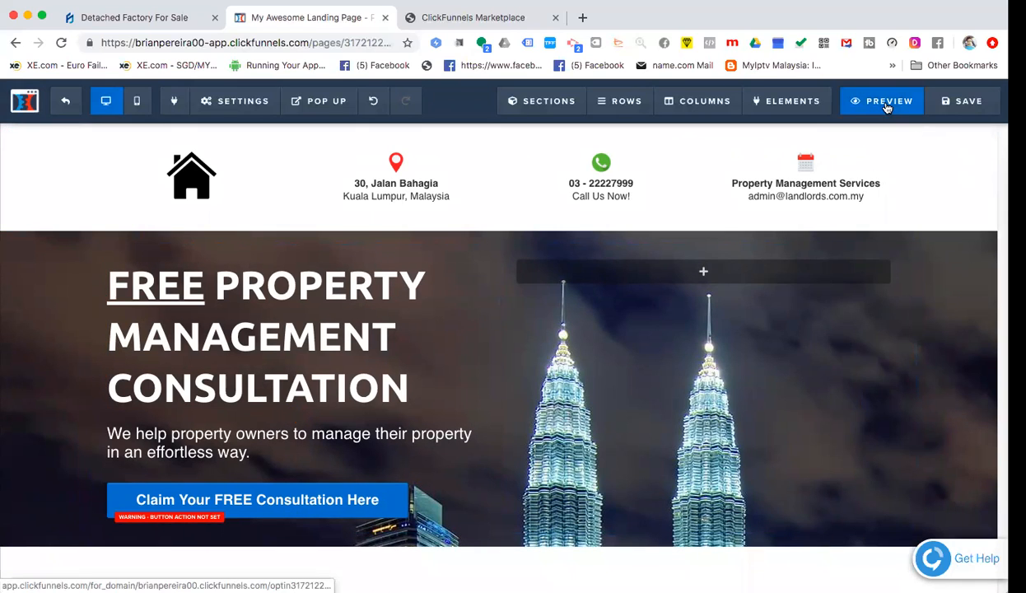
- Preview the landing page in a new tab, then save it in the editor
{"action": "left_click", "coordinate": [887, 108]}
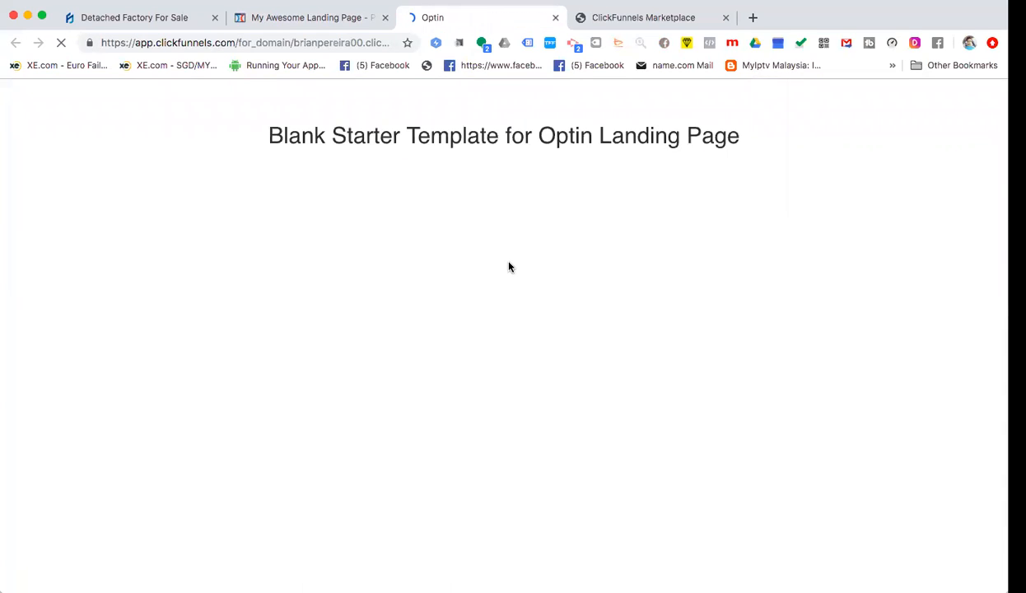
{"action": "left_click", "coordinate": [295, 19]}
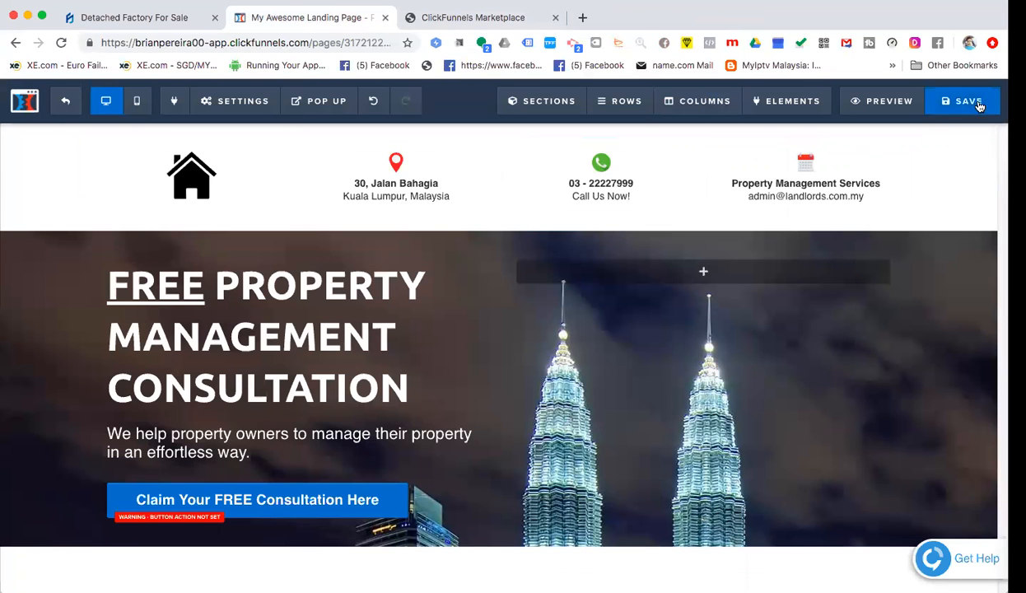
{"action": "left_click", "coordinate": [955, 102]}
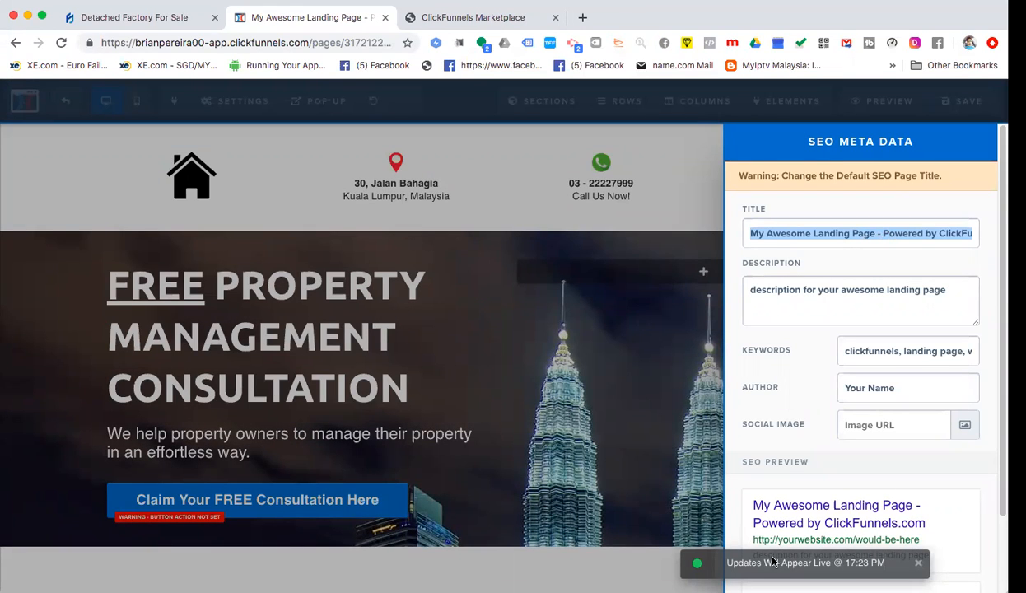
- Set the SEO title to 'Landlord Property Management Services'
{"action": "scroll", "coordinate": [802, 517], "scroll_direction": "down", "scroll_amount": 3}
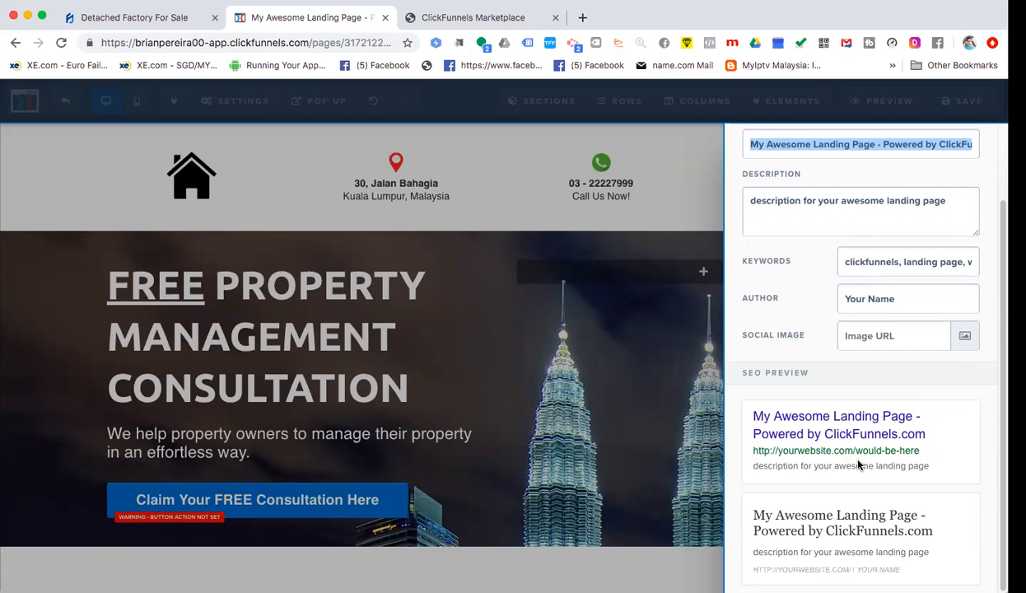
{"action": "scroll", "coordinate": [857, 462], "scroll_direction": "up", "scroll_amount": 2}
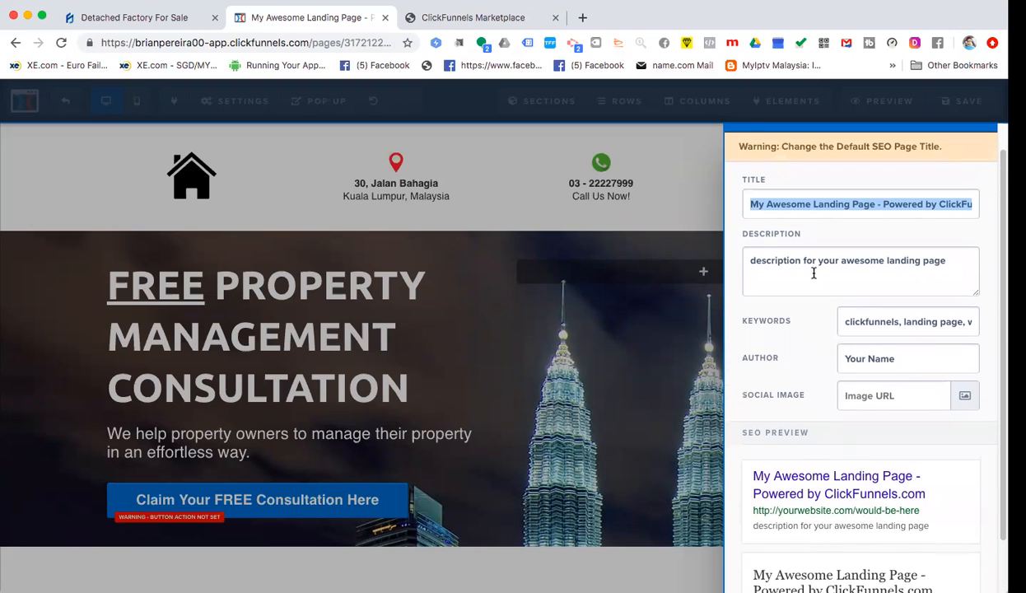
{"action": "type", "text": "Landlo"}
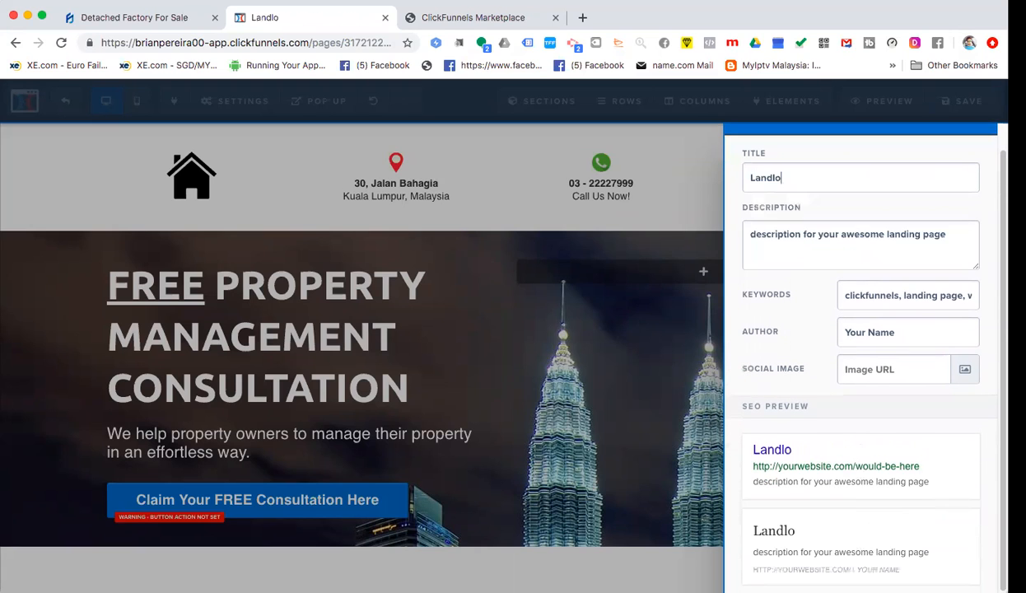
{"action": "key", "text": "BackSpace"}
{"action": "key", "text": "BackSpace"}
{"action": "type", "text": "lord Manamgnet"}
{"action": "key", "text": "BackSpace"}
{"action": "key", "text": "BackSpace"}
{"action": "key", "text": "BackSpace"}
{"action": "key", "text": "BackSpace"}
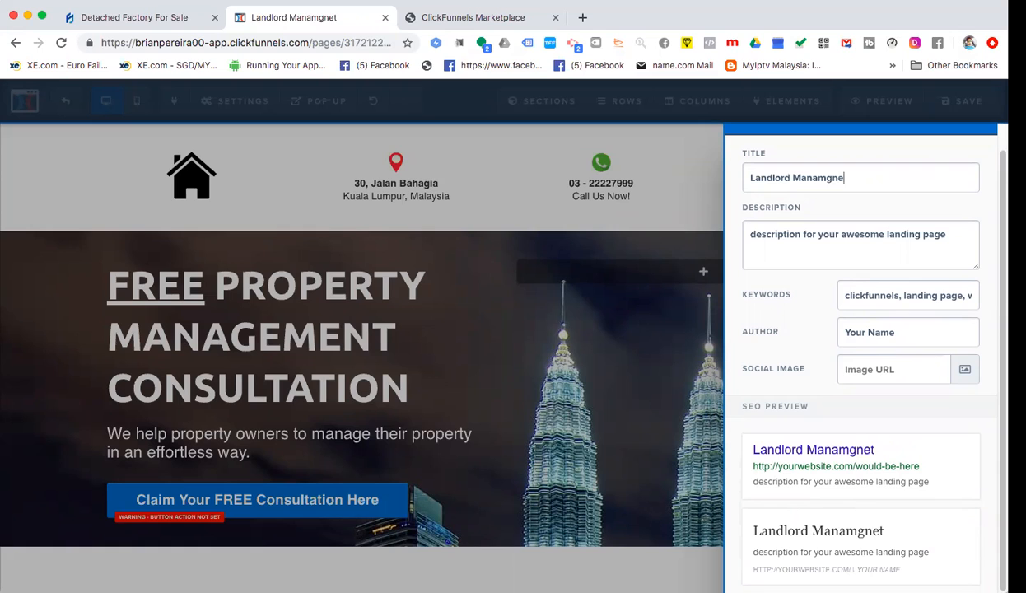
{"action": "key", "text": "BackSpace"}
{"action": "type", "text": "ge"}
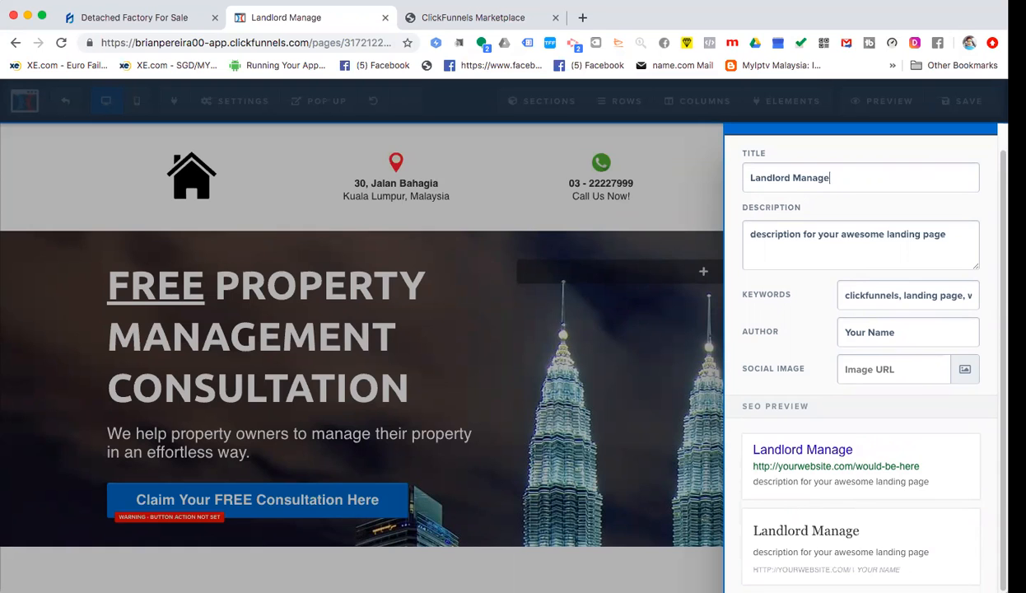
{"action": "type", "text": "ment Services"}
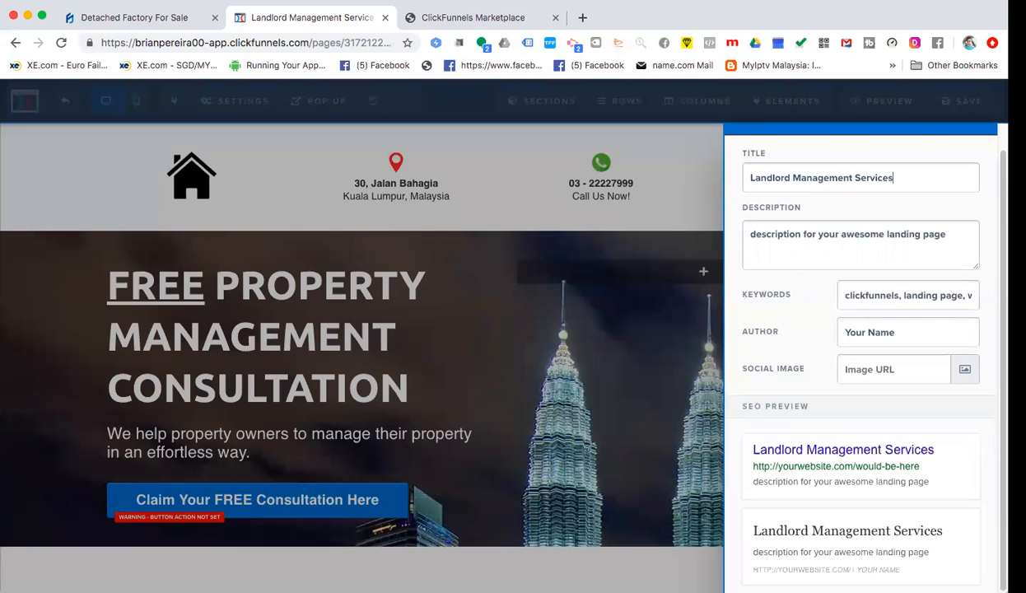
{"action": "left_click", "coordinate": [793, 178]}
{"action": "type", "text": "Property"}
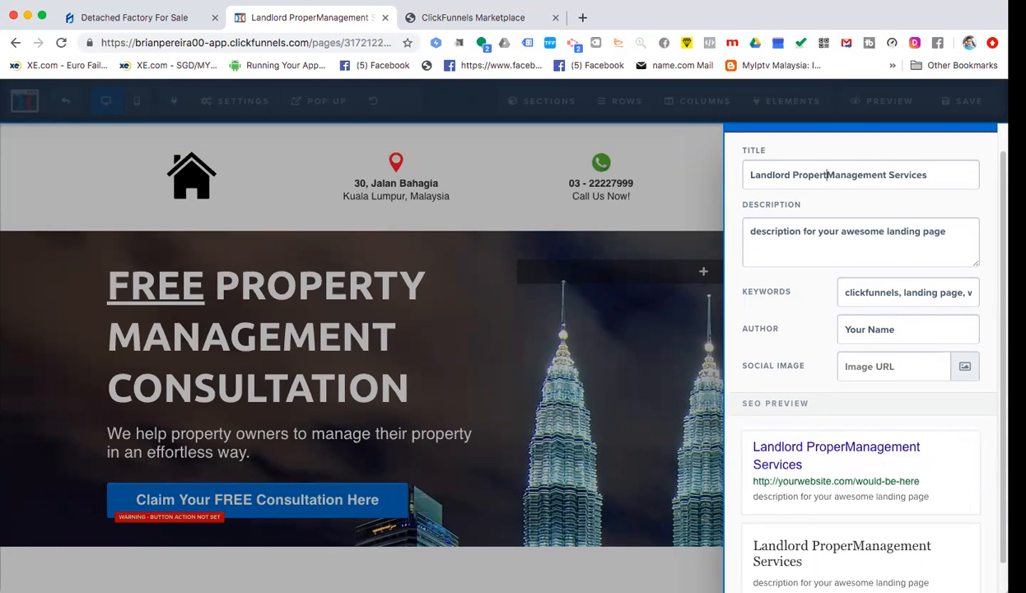
- Replace the SEO description with 'We help property owners to manage their property in an effortless way.'
{"action": "triple_click", "coordinate": [817, 232]}
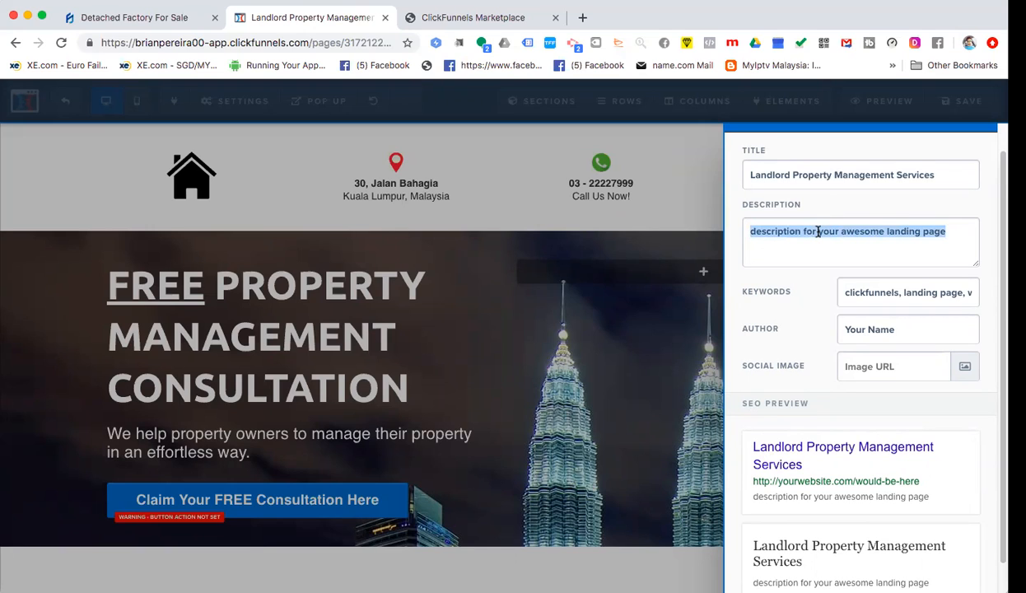
{"action": "type", "text": "We hel"}
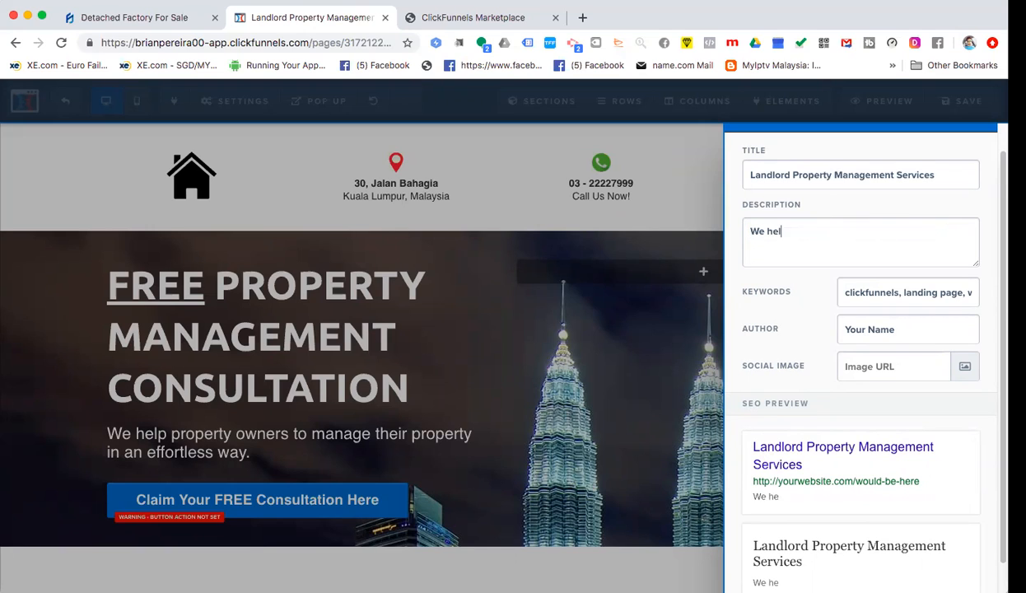
{"action": "type", "text": "p property owne"}
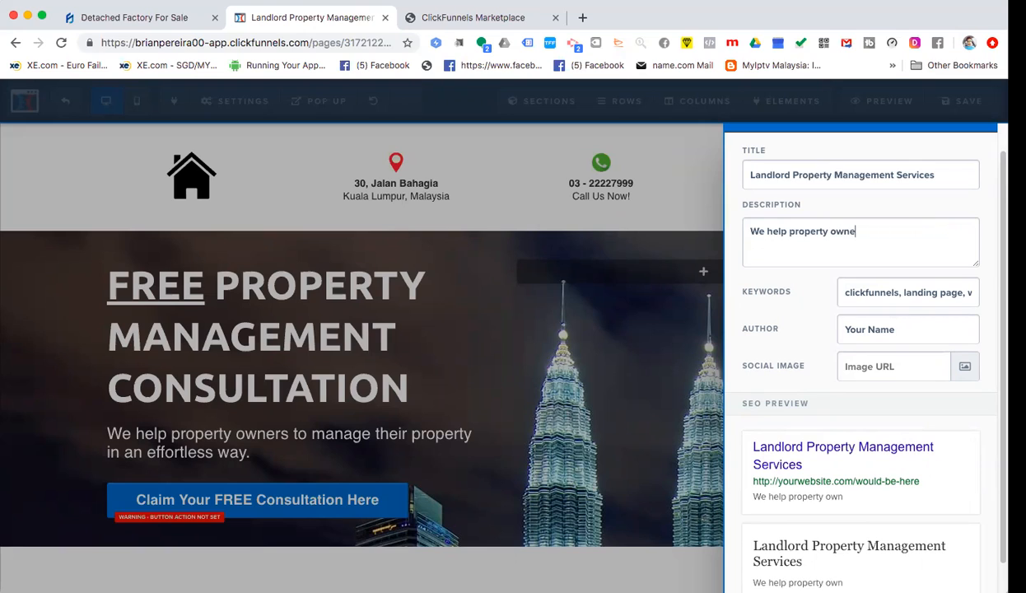
{"action": "type", "text": "rs to manage their"}
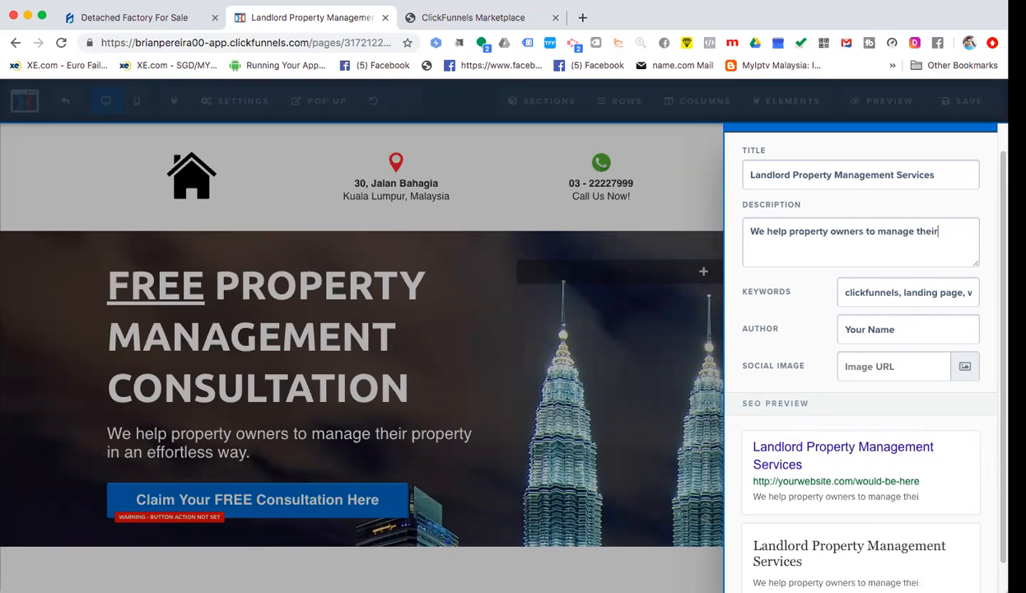
{"action": "type", "text": " propety in"}
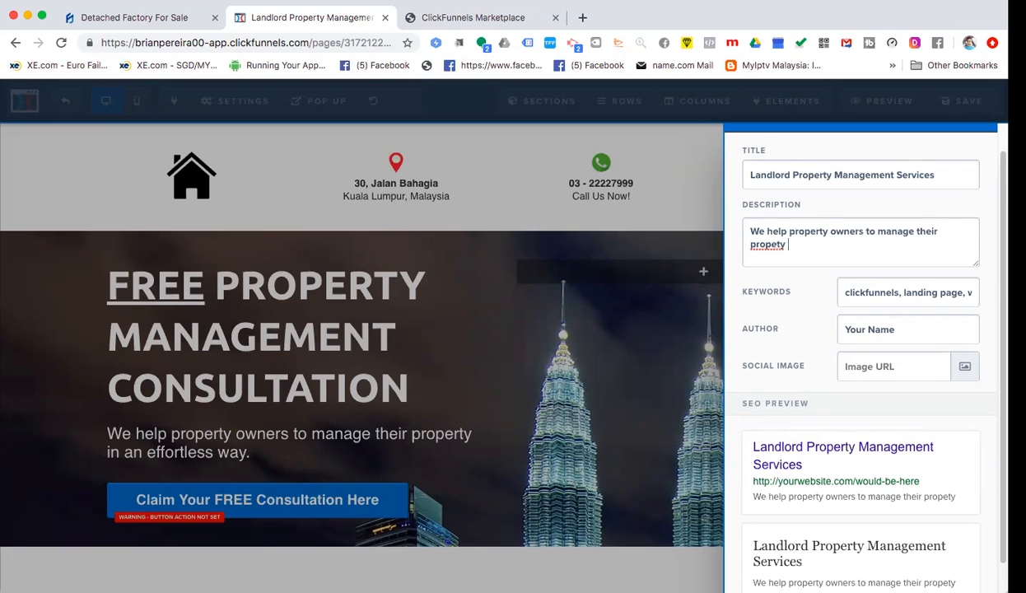
{"action": "key", "text": "BackSpace"}
{"action": "key", "text": "BackSpace"}
{"action": "key", "text": "BackSpace"}
{"action": "key", "text": "BackSpace"}
{"action": "key", "text": "BackSpace"}
{"action": "key", "text": "BackSpace"}
{"action": "key", "text": "BackSpace"}
{"action": "key", "text": "BackSpace"}
{"action": "key", "text": "BackSpace"}
{"action": "key", "text": "BackSpace"}
{"action": "key", "text": "BackSpace"}
{"action": "type", "text": "property in an"}
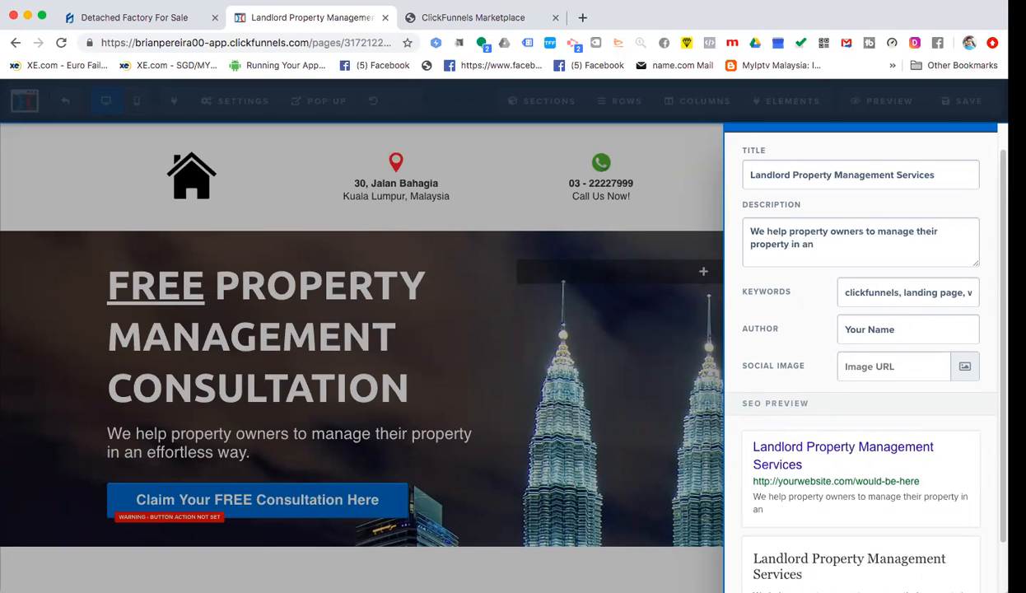
{"action": "type", "text": " effortless way."}
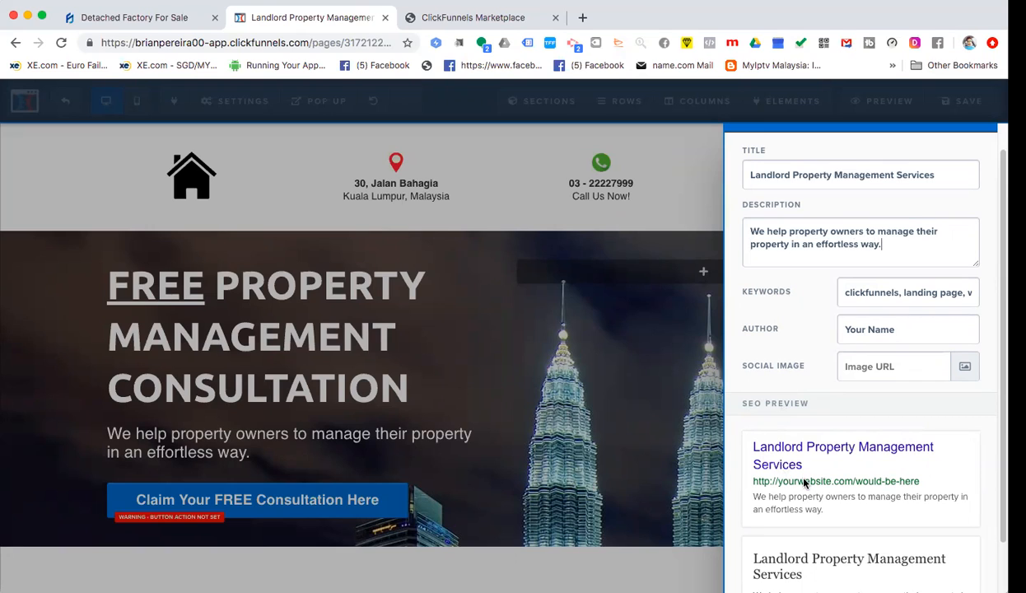
- Replace the default keywords, starting with 'property management,'
{"action": "left_click", "coordinate": [875, 293]}
{"action": "left_click_drag", "start_coordinate": [847, 292], "coordinate": [981, 293]}
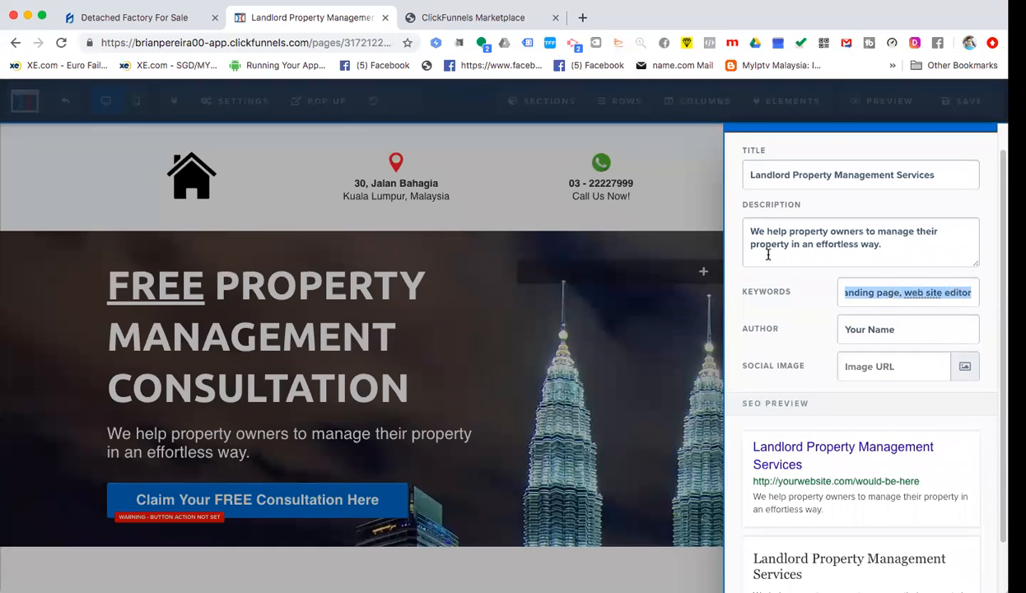
{"action": "type", "text": "Land"}
{"action": "key", "text": "BackSpace"}
{"action": "key", "text": "BackSpace"}
{"action": "key", "text": "BackSpace"}
{"action": "key", "text": "BackSpace"}
{"action": "type", "text": "property"}
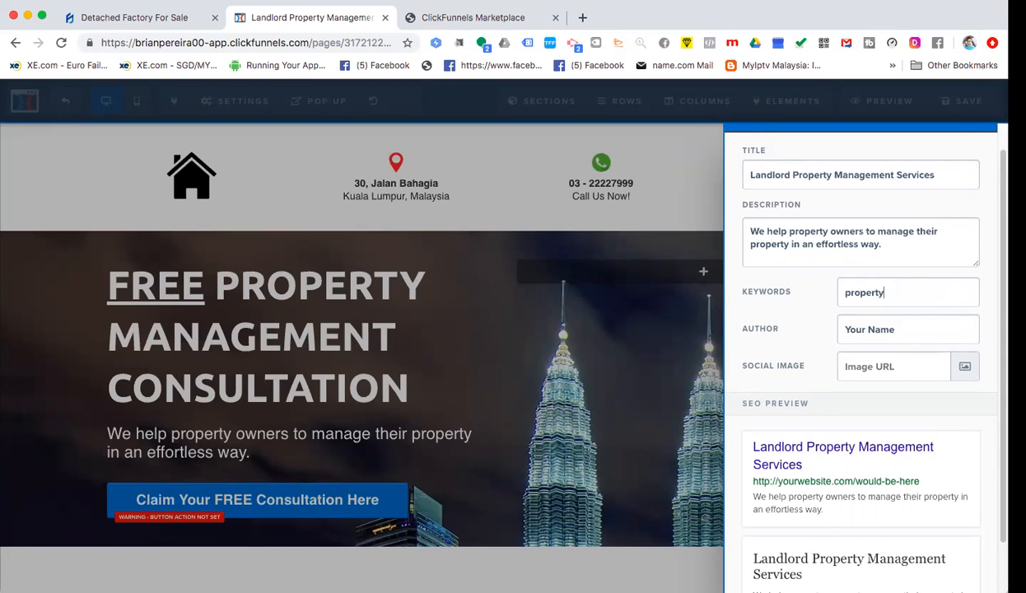
{"action": "type", "text": " management,"}
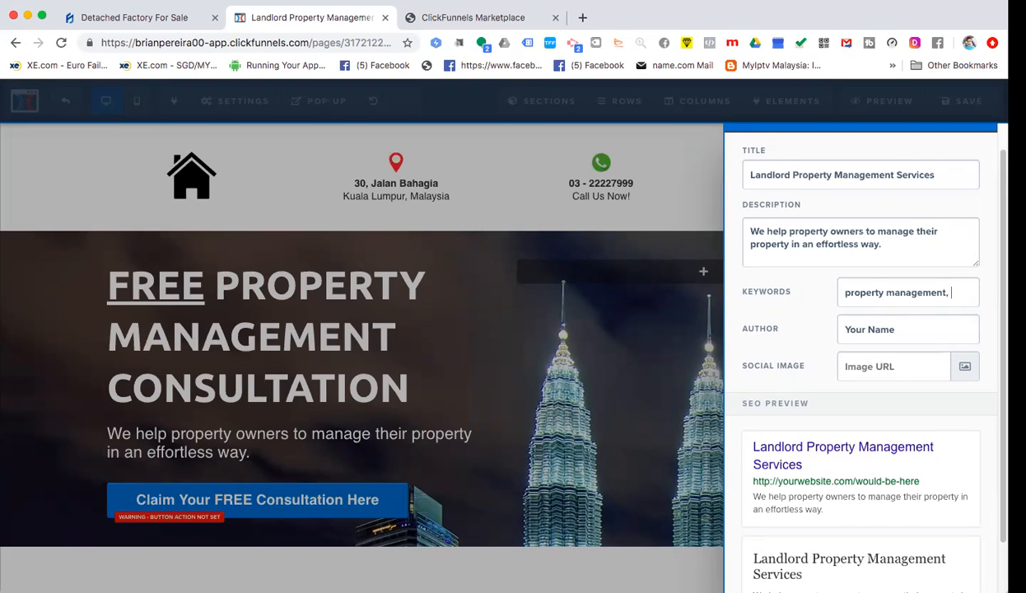
- Change the SEO author from 'Your Name' to 'Landlord'
{"action": "left_click", "coordinate": [874, 331]}
{"action": "key", "text": "super+a"}
{"action": "type", "text": "L"}
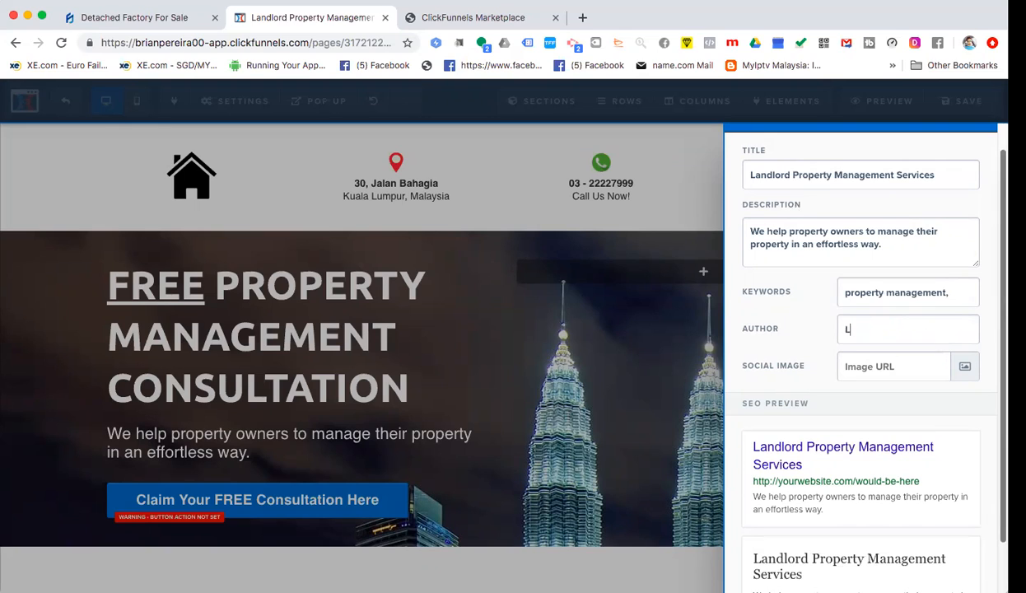
{"action": "type", "text": "andlord Pe"}
{"action": "key", "text": "BackSpace"}
{"action": "key", "text": "BackSpace"}
{"action": "key", "text": "BackSpace"}
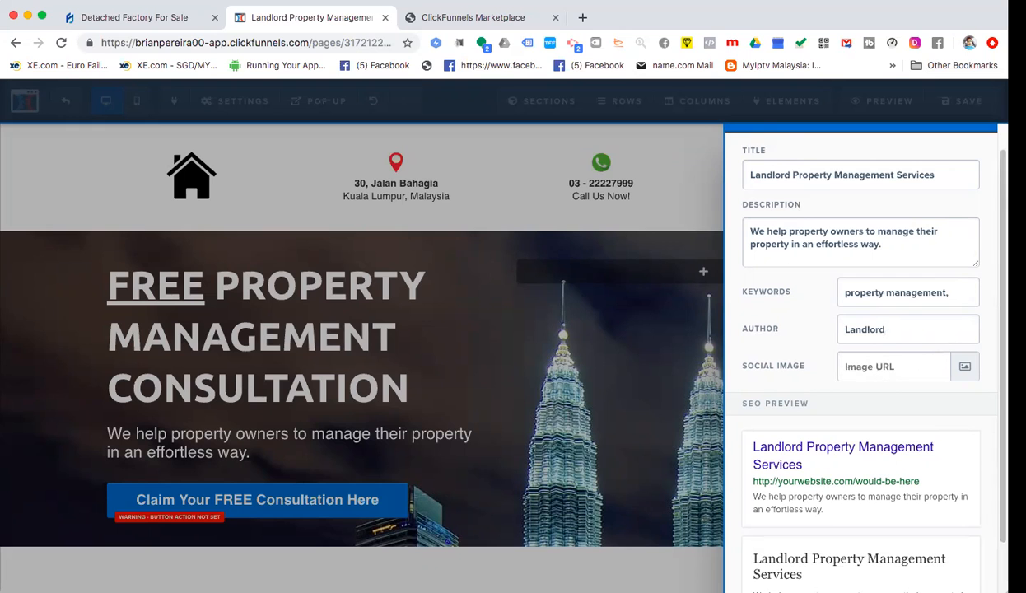
- Pick the black house icon from the image library as the social image and check the share preview
{"action": "left_click", "coordinate": [901, 376]}
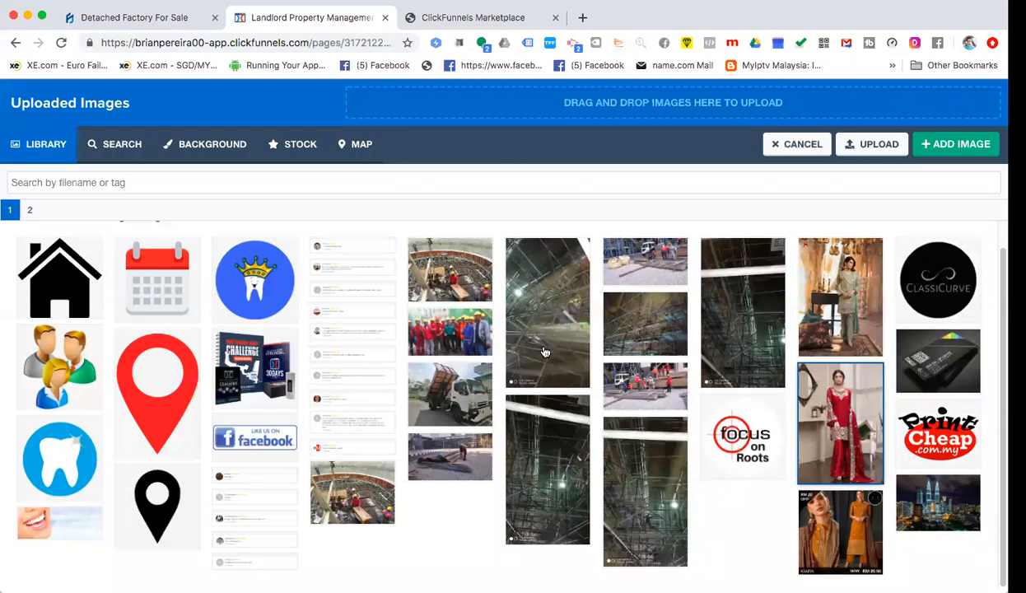
{"action": "left_click", "coordinate": [49, 290]}
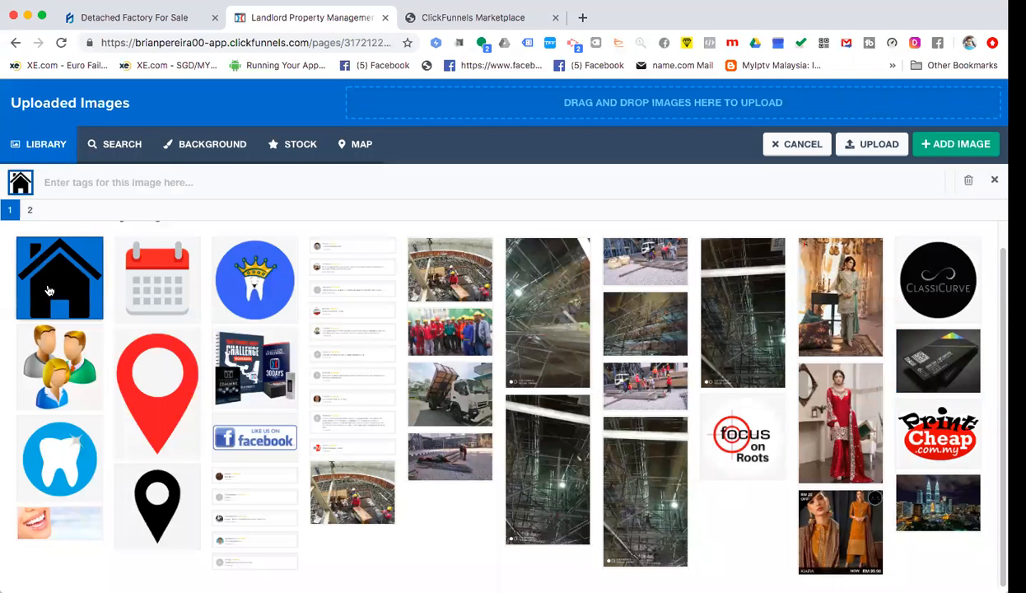
{"action": "left_click", "coordinate": [906, 147]}
{"action": "scroll", "coordinate": [889, 395], "scroll_direction": "down", "scroll_amount": 5}
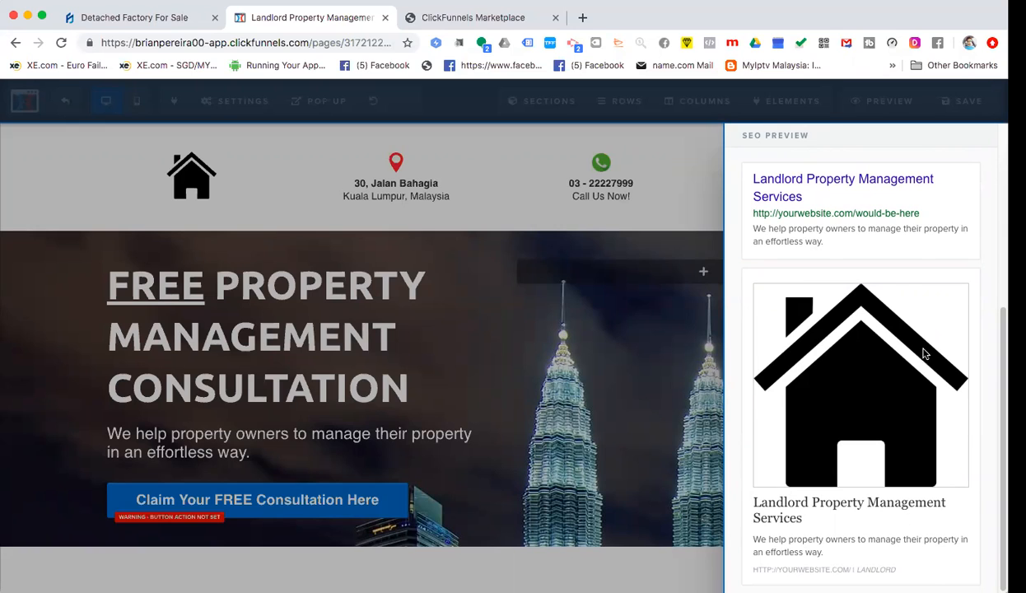
{"action": "scroll", "coordinate": [901, 346], "scroll_direction": "up", "scroll_amount": 5}
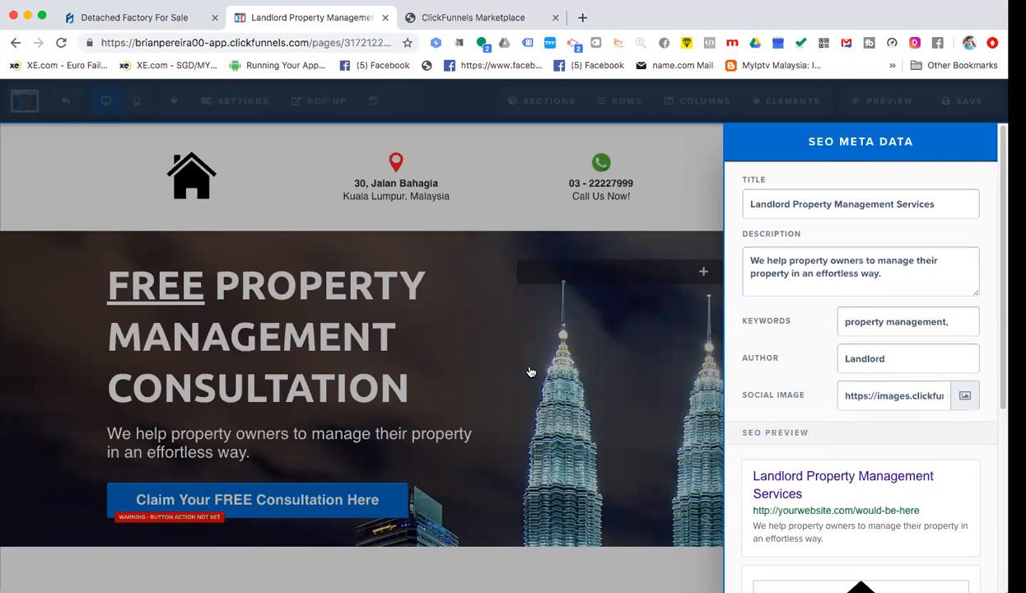
- Close the SEO Meta Data panel, reopen it to verify the settings, and close it again
{"action": "left_click", "coordinate": [567, 423]}
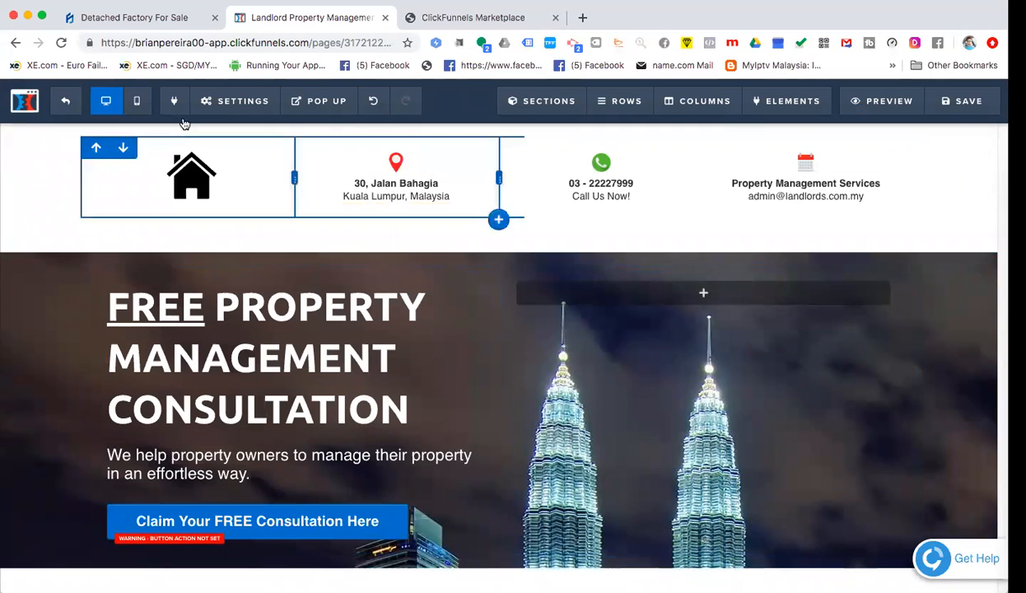
{"action": "mouse_move", "coordinate": [239, 103]}
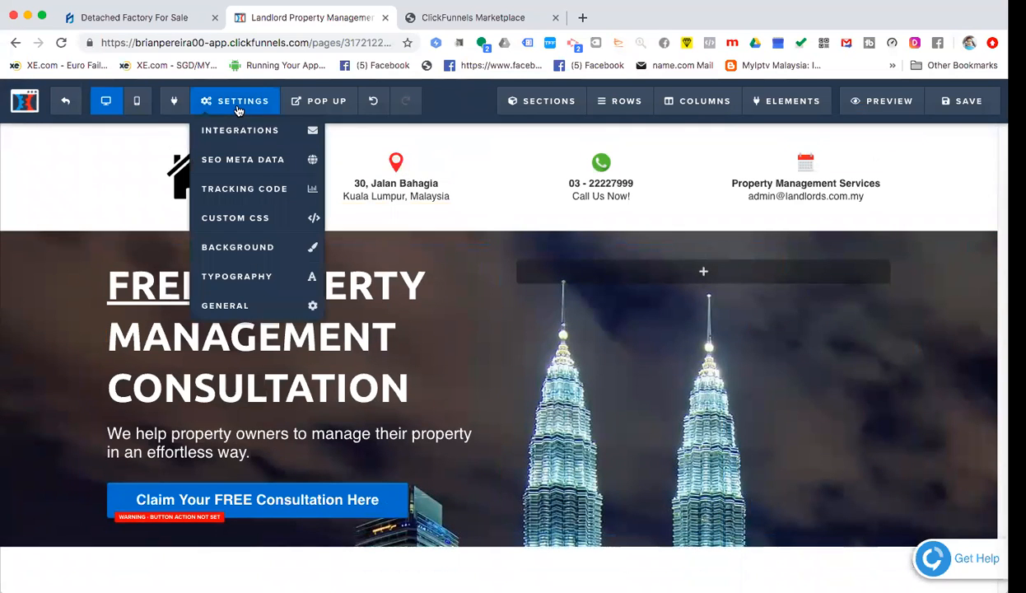
{"action": "left_click", "coordinate": [229, 161]}
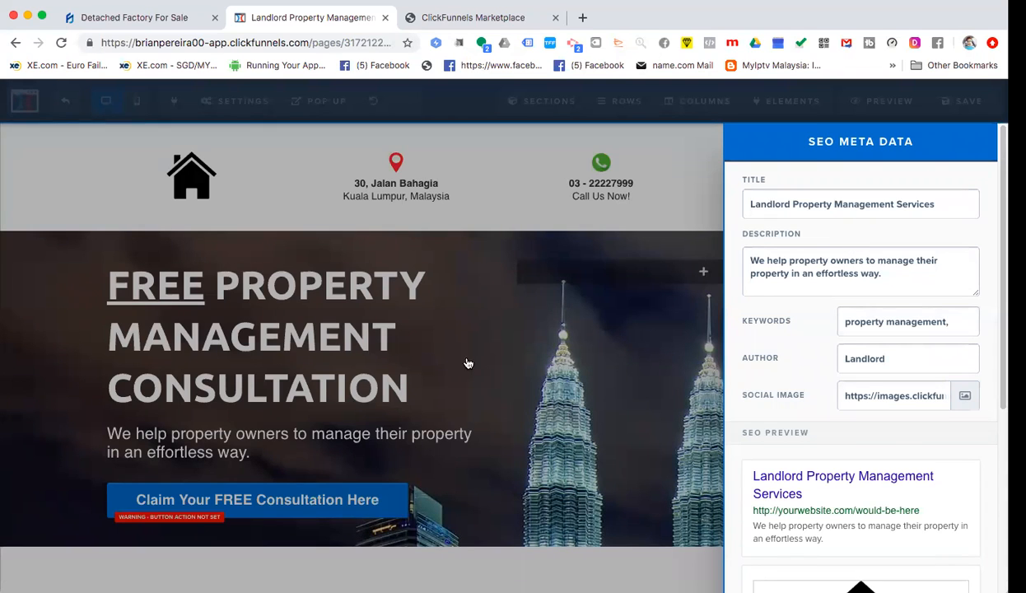
{"action": "left_click", "coordinate": [680, 247]}
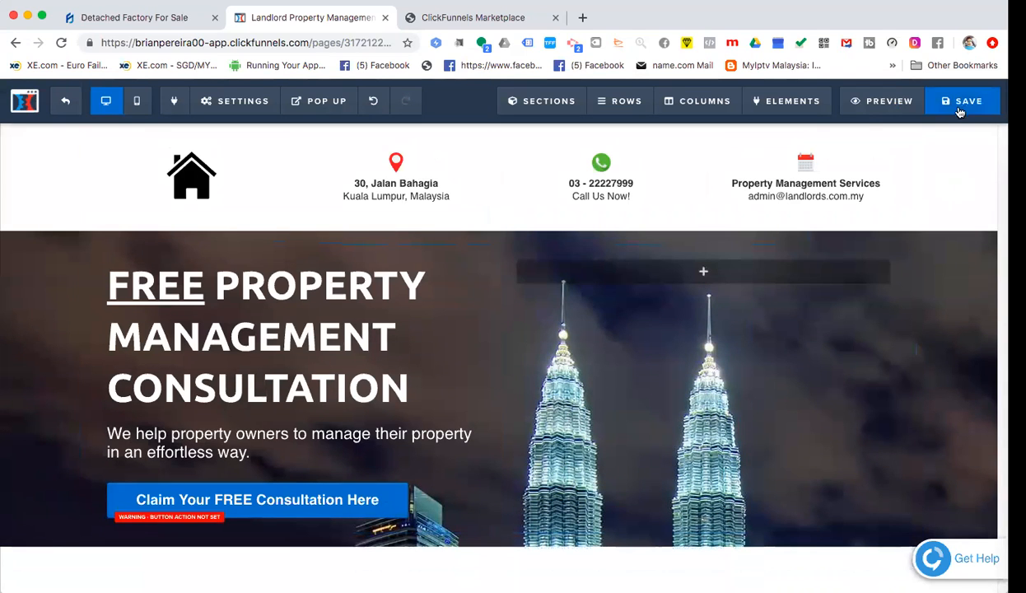
- Open a live preview of the landing page and compare it with the marketplace template
{"action": "left_click", "coordinate": [871, 106]}
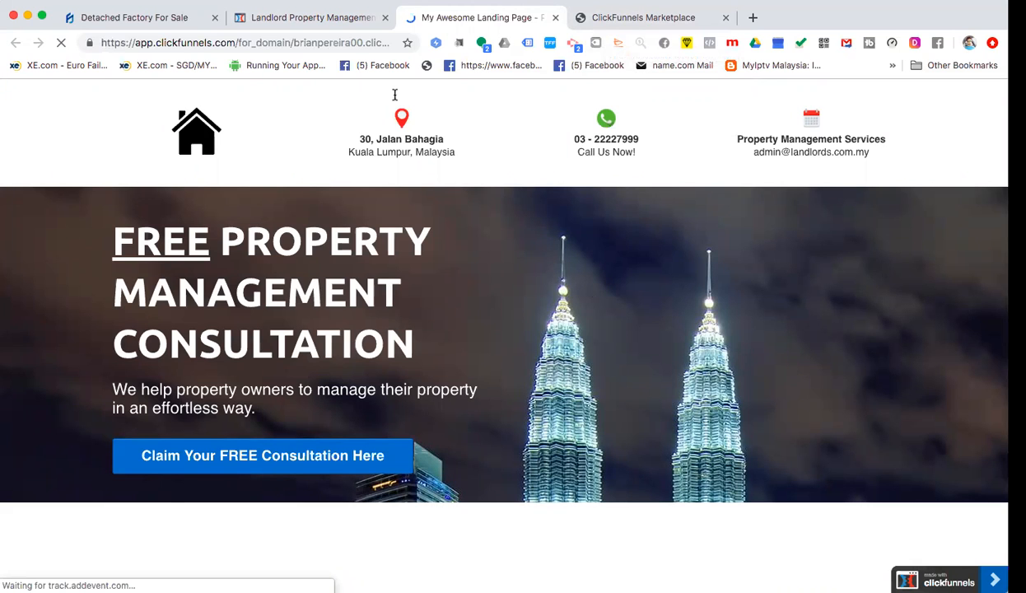
{"action": "left_click", "coordinate": [313, 25]}
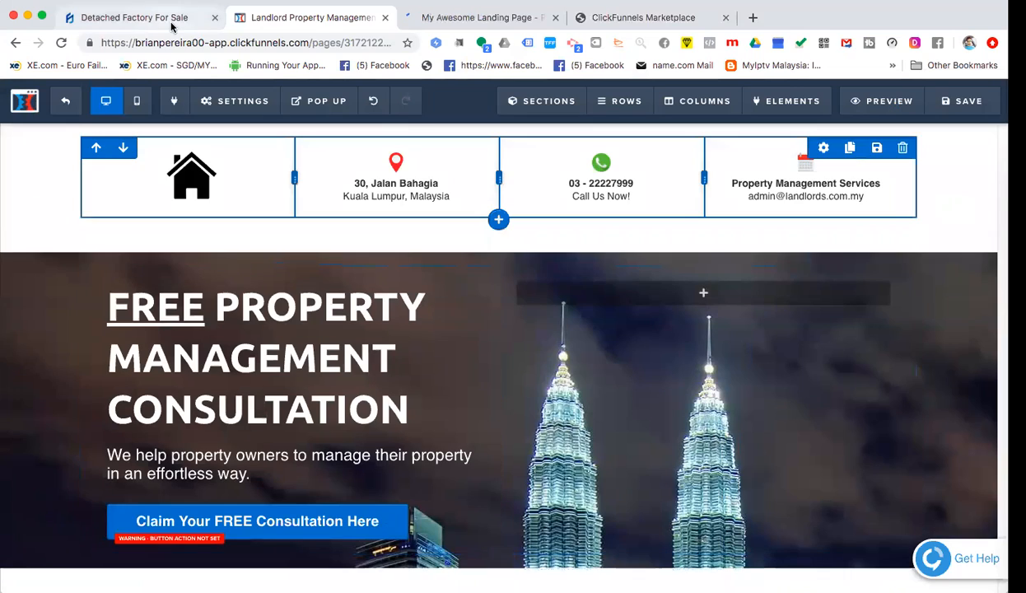
{"action": "left_click", "coordinate": [172, 24]}
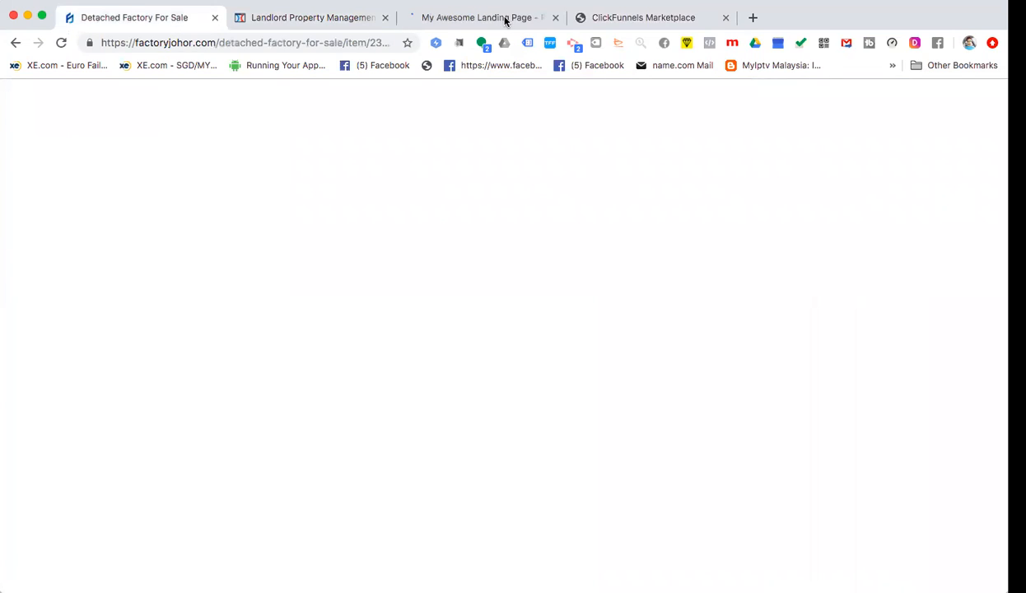
{"action": "left_click", "coordinate": [504, 20]}
{"action": "left_click", "coordinate": [637, 18]}
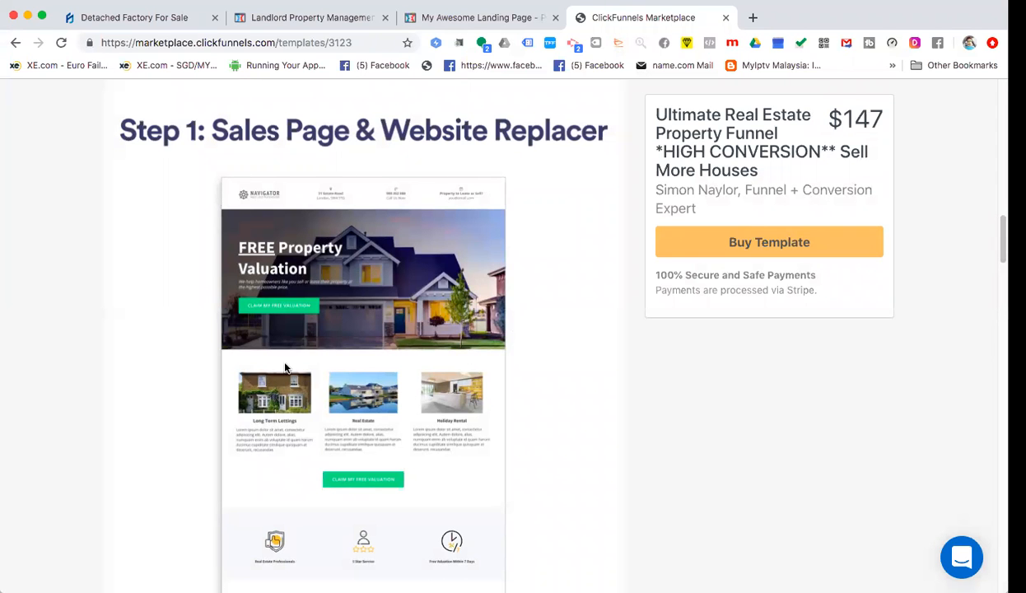
{"action": "left_click", "coordinate": [445, 20]}
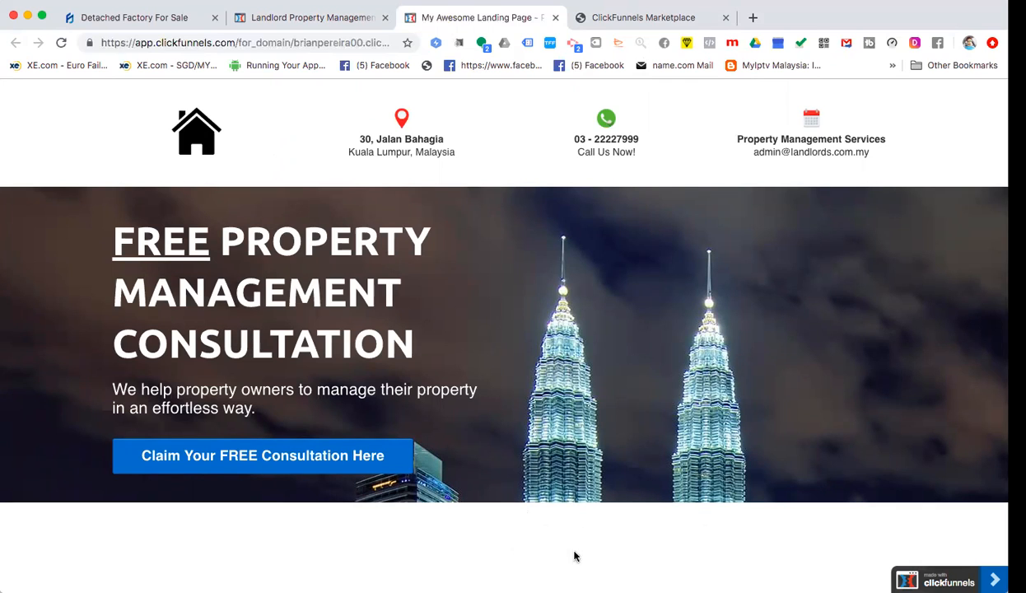
- Scroll through the marketplace template, recheck the preview, and return to the page editor
{"action": "left_click", "coordinate": [325, 19]}
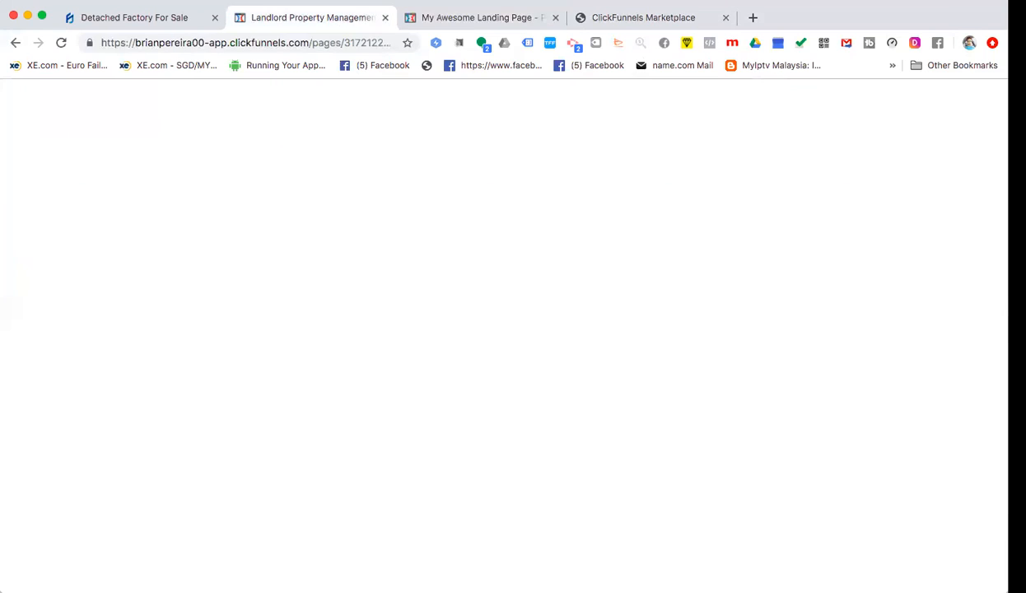
{"action": "left_click", "coordinate": [630, 18]}
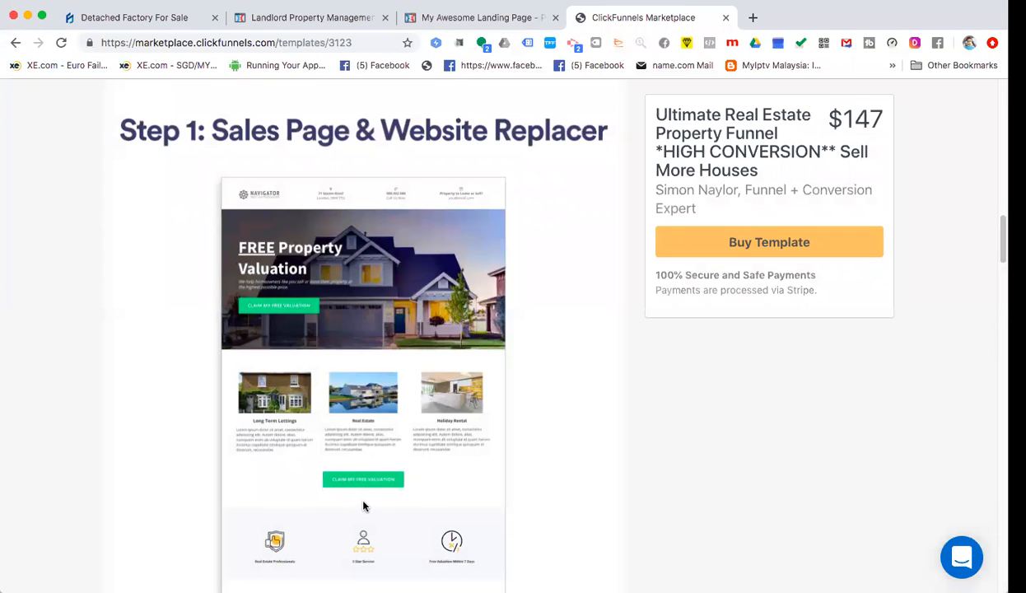
{"action": "scroll", "coordinate": [364, 501], "scroll_direction": "down", "scroll_amount": 3}
{"action": "scroll", "coordinate": [359, 449], "scroll_direction": "down", "scroll_amount": 3}
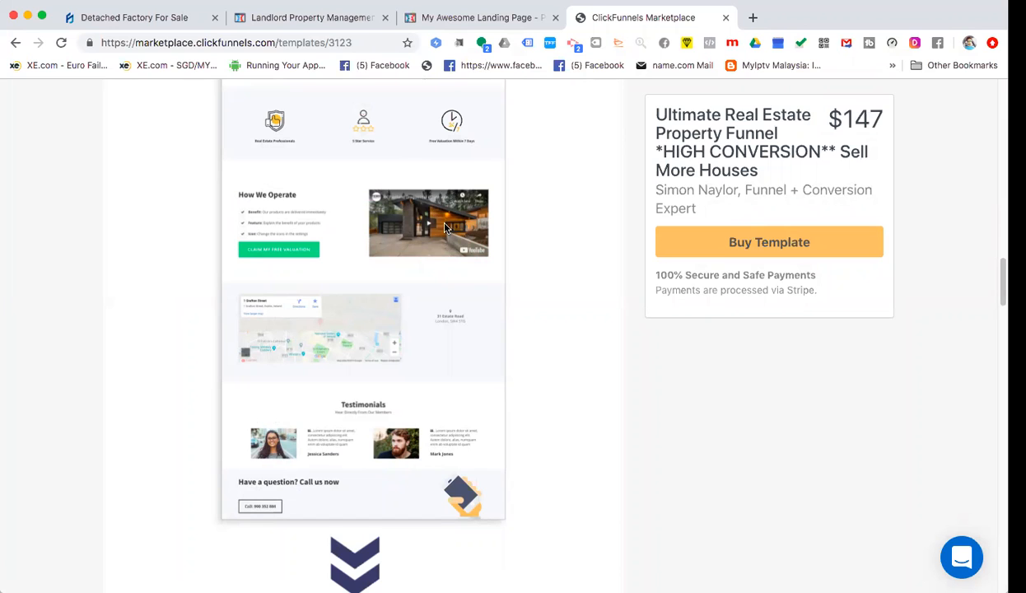
{"action": "left_click", "coordinate": [480, 20]}
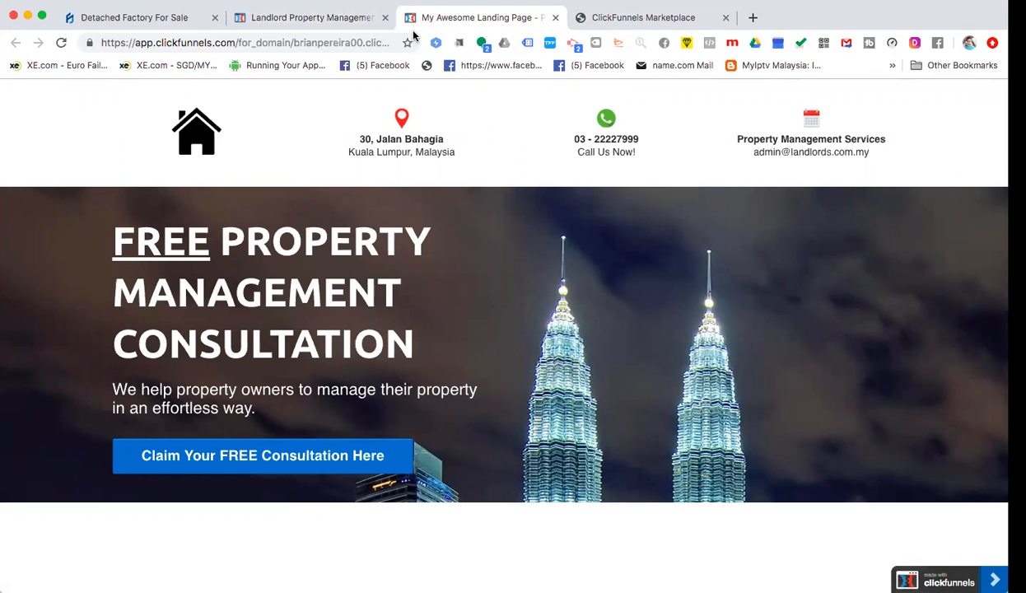
{"action": "key", "text": "ctrl+shift+Tab"}
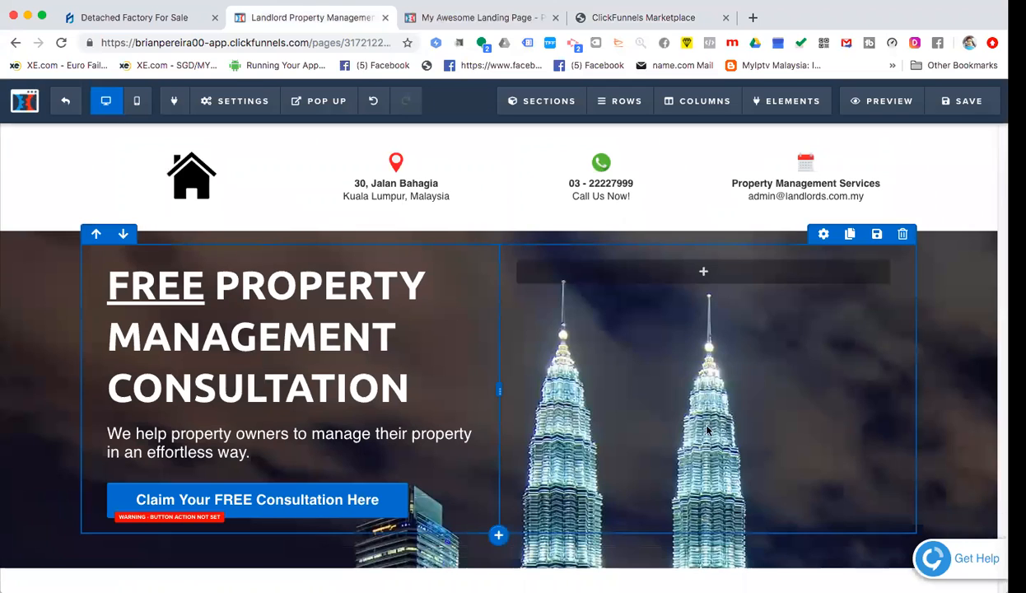
- Add a video element to the hero's right column beside the towers and open its settings
{"action": "left_click", "coordinate": [705, 274]}
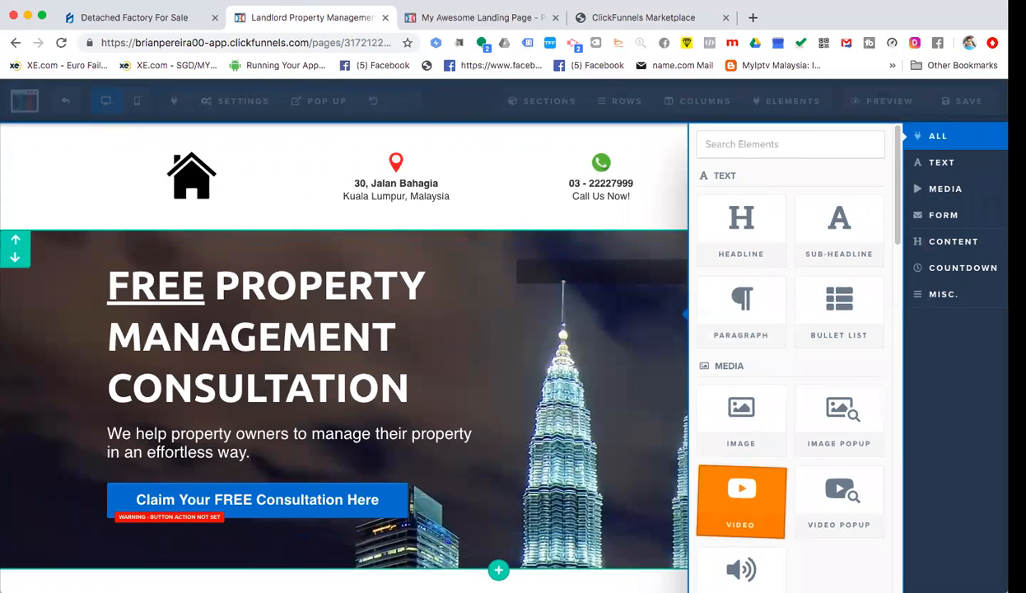
{"action": "left_click", "coordinate": [741, 500]}
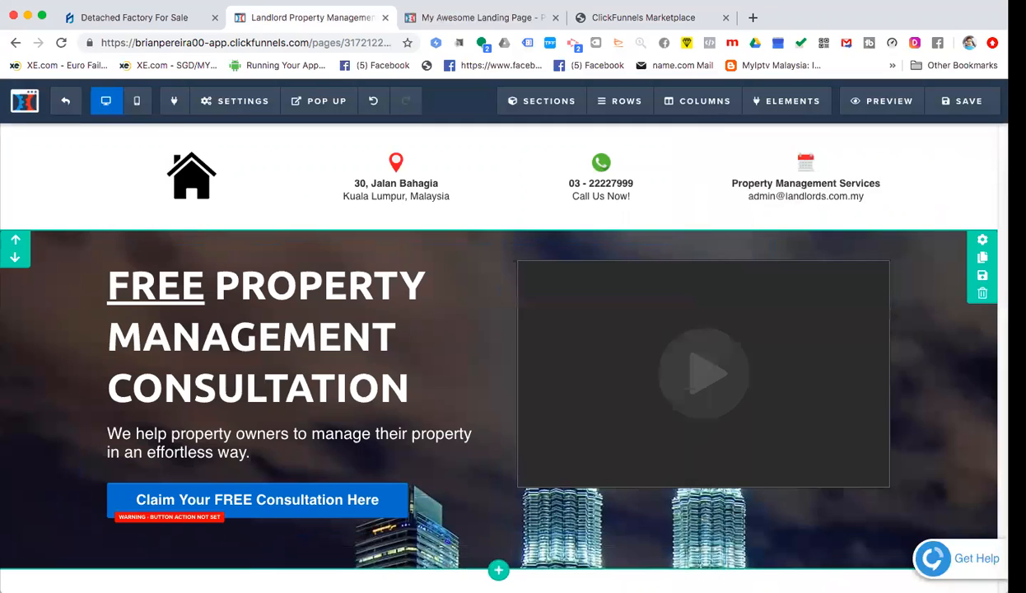
{"action": "left_click", "coordinate": [692, 388]}
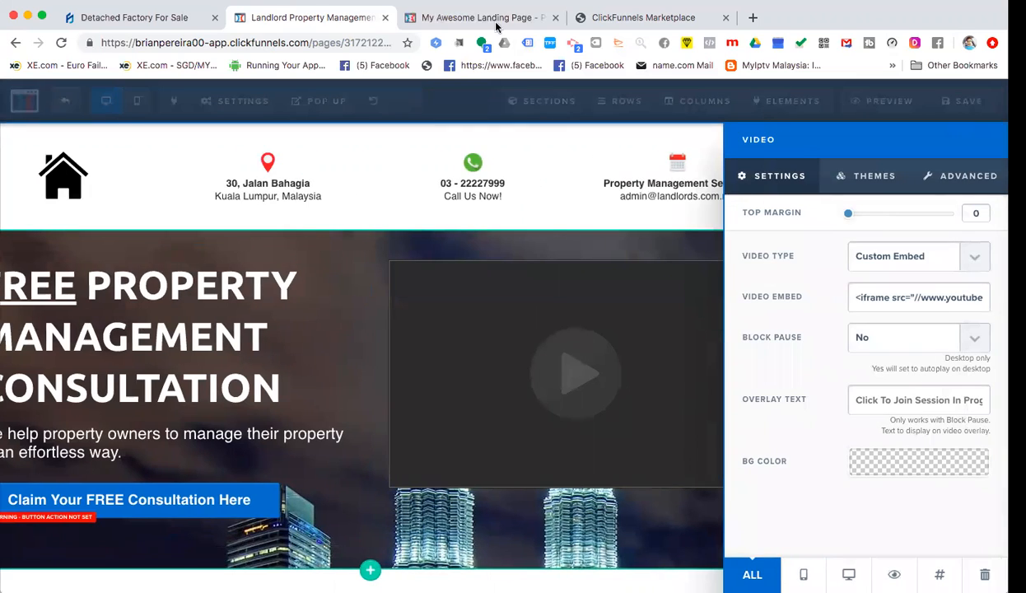
{"action": "left_click", "coordinate": [752, 17]}
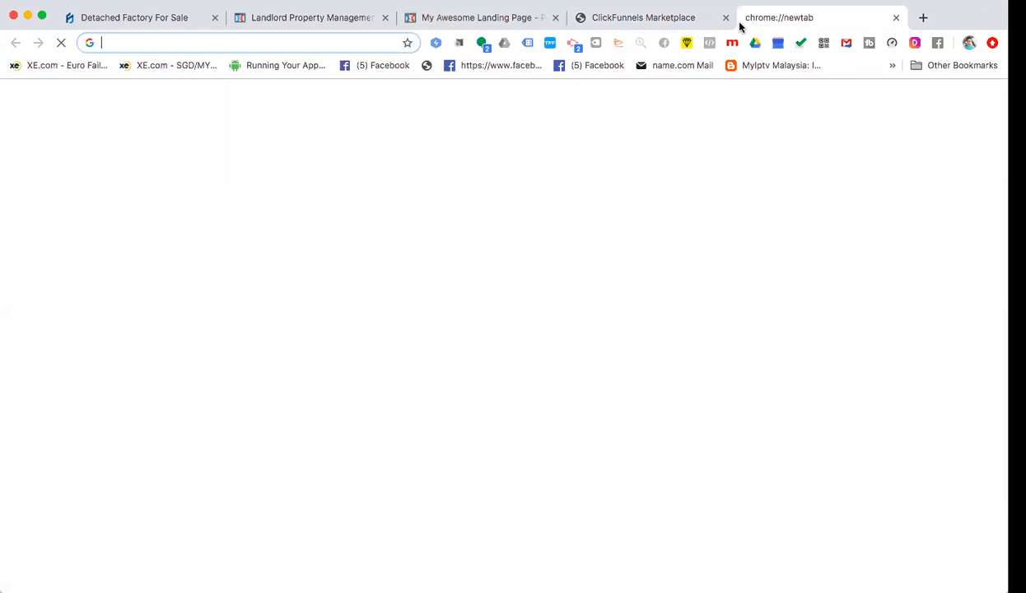
{"action": "type", "text": "www.yotuube"}
{"action": "key", "text": "Return"}
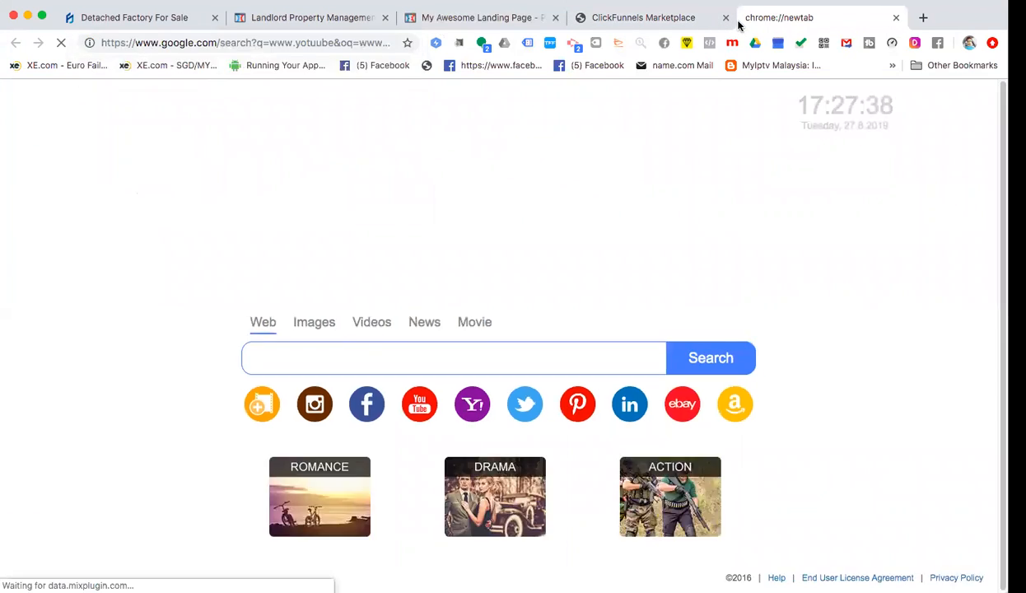
{"action": "left_click", "coordinate": [256, 43]}
{"action": "type", "text": "www."}
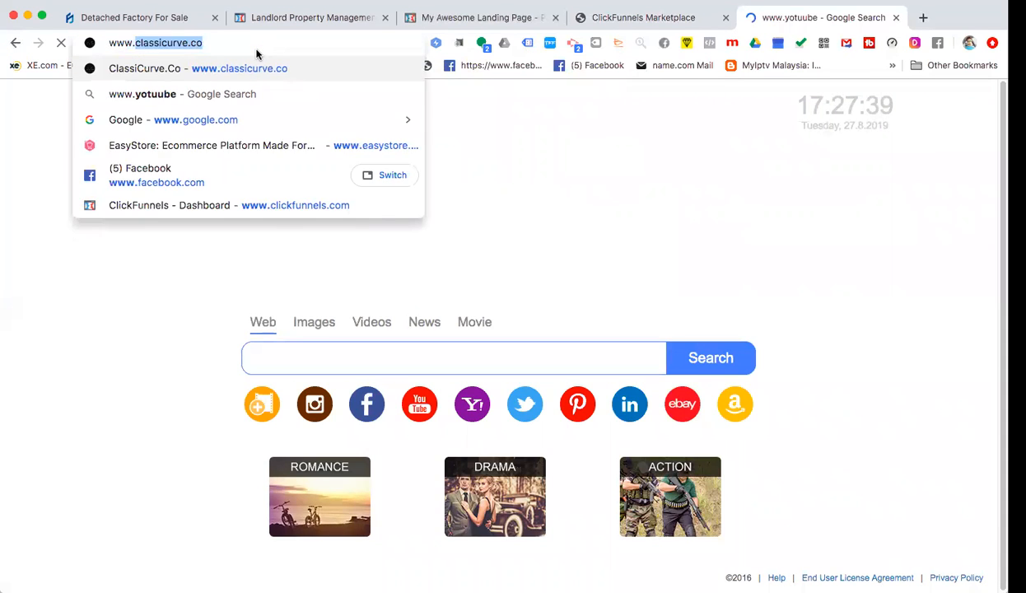
{"action": "type", "text": "youtube.com"}
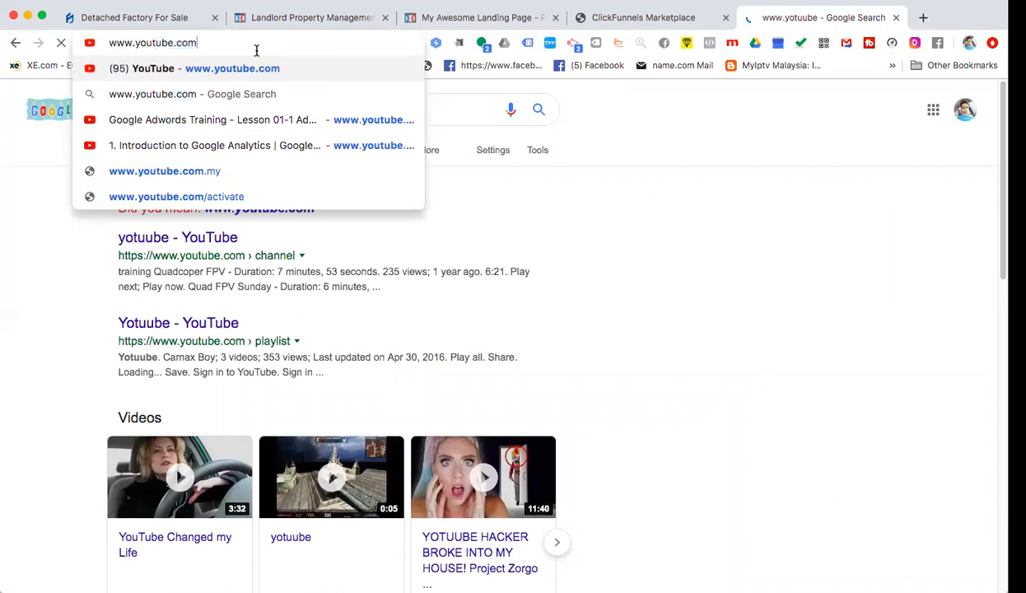
{"action": "key", "text": "Return"}
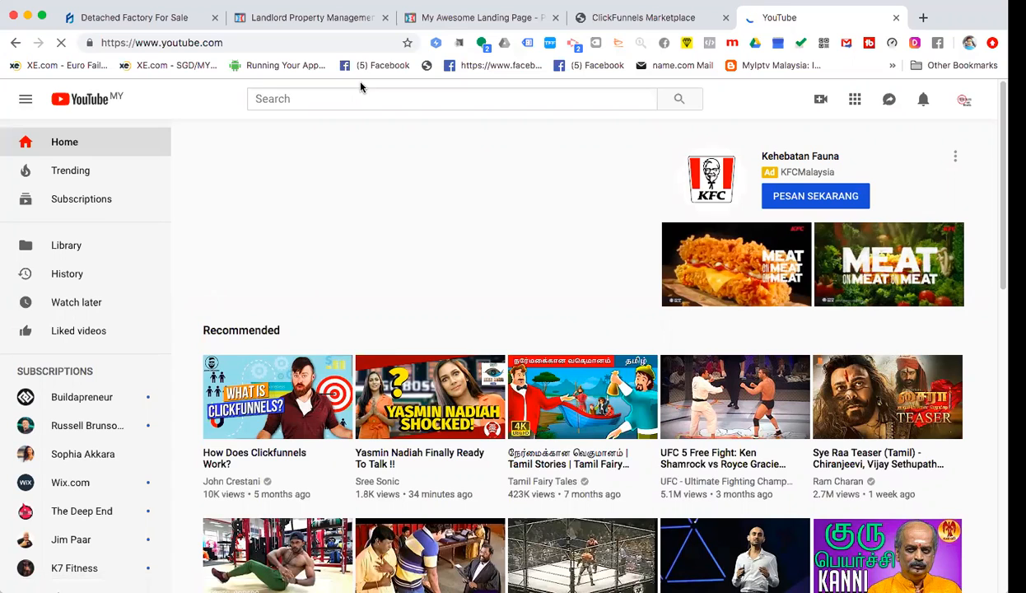
{"action": "scroll", "coordinate": [334, 314], "scroll_direction": "down", "scroll_amount": 3}
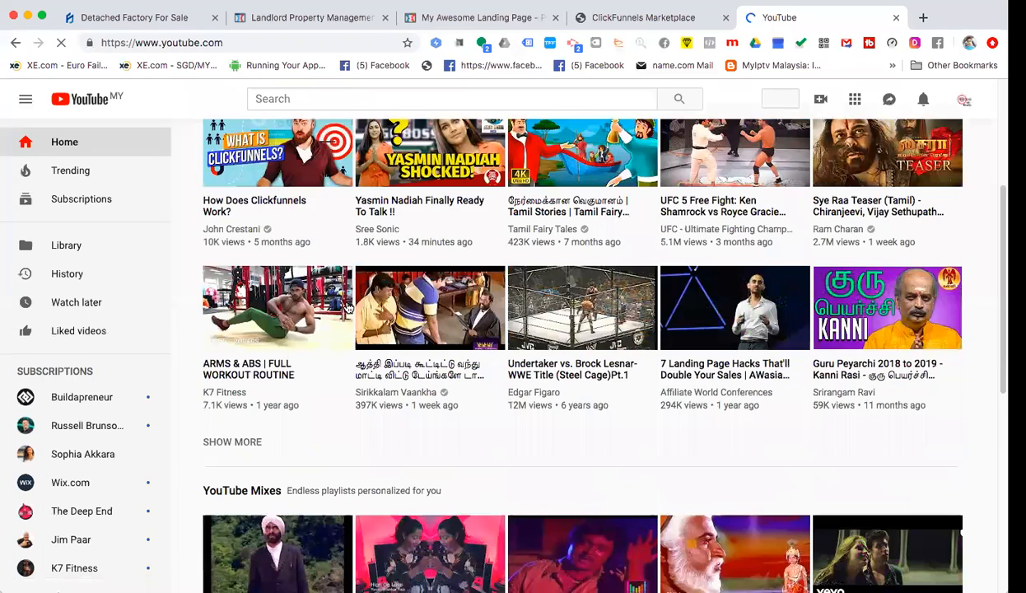
{"action": "scroll", "coordinate": [348, 300], "scroll_direction": "down", "scroll_amount": 1}
{"action": "scroll", "coordinate": [348, 298], "scroll_direction": "up", "scroll_amount": 2}
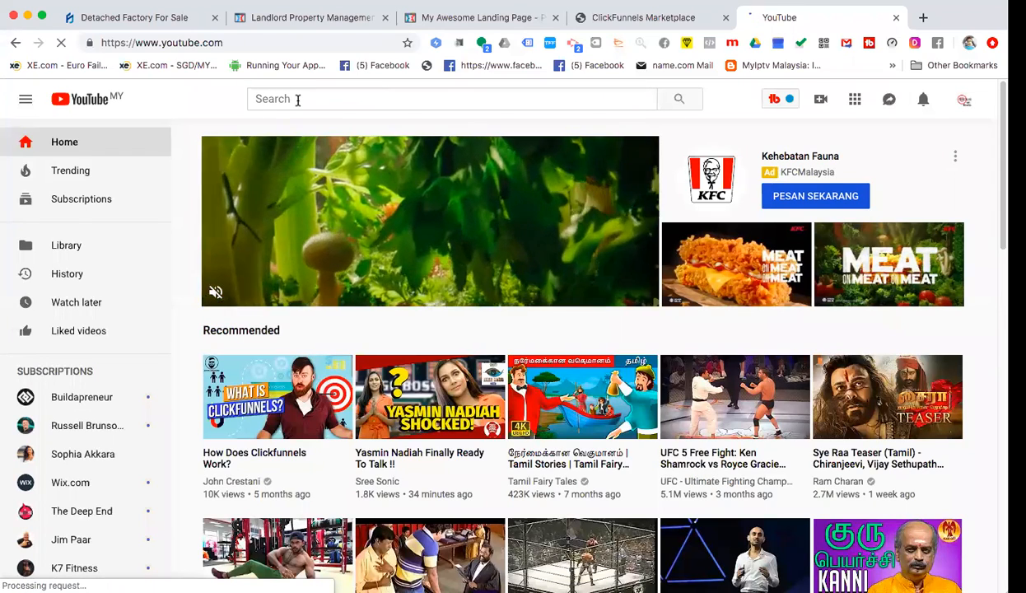
- Search YouTube for 'real estate houses' and open the Beverly Hills real estate video
{"action": "left_click", "coordinate": [298, 100]}
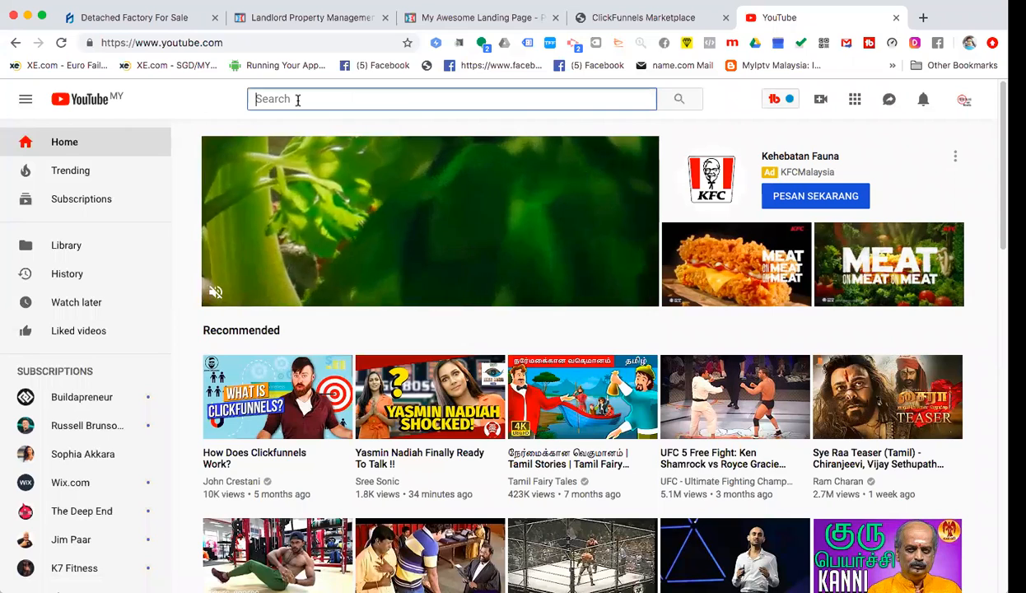
{"action": "type", "text": "property s"}
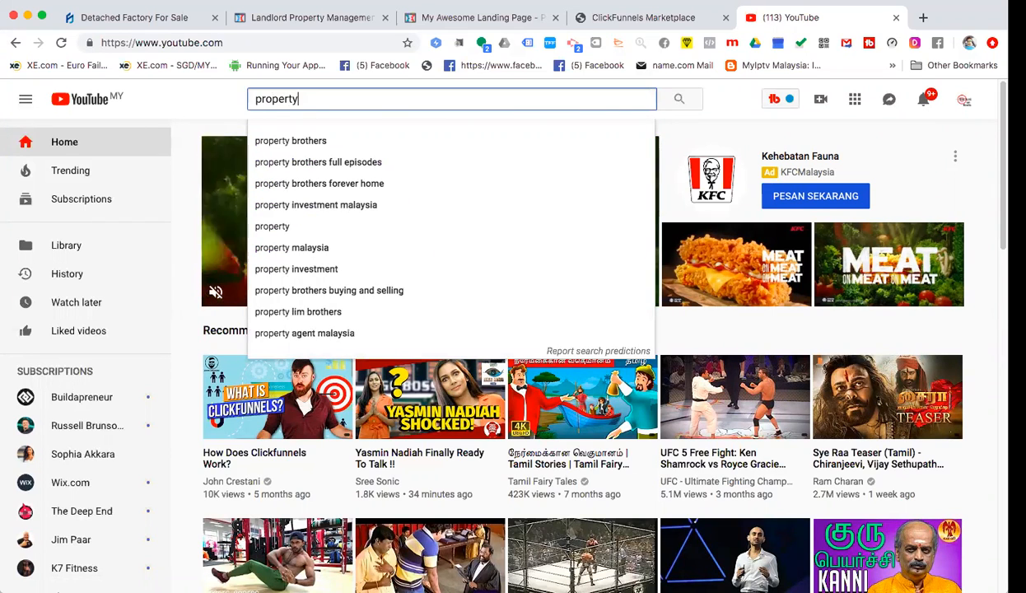
{"action": "type", "text": "ales"}
{"action": "key", "text": "Return"}
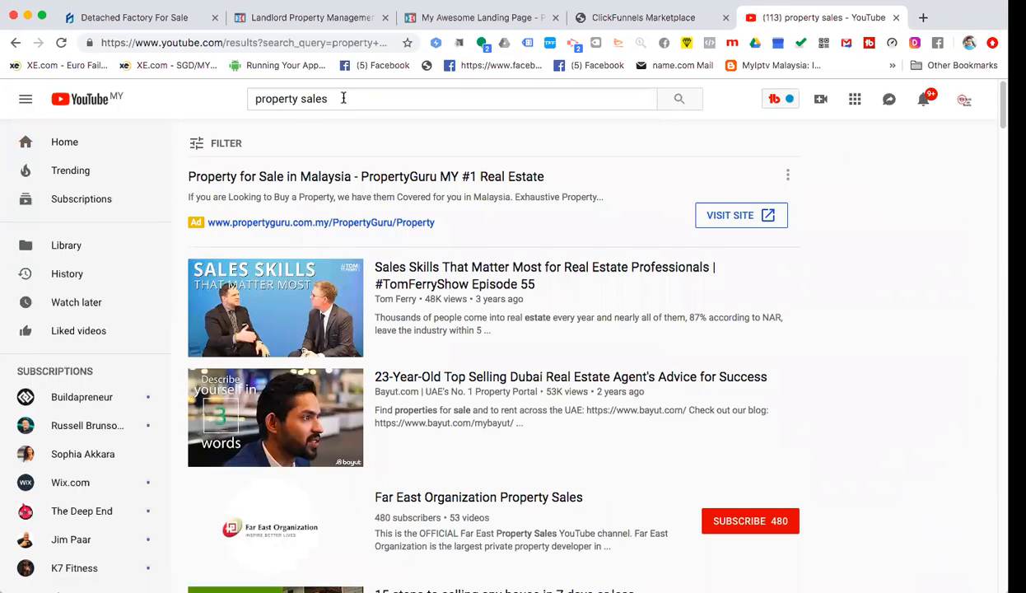
{"action": "left_click_drag", "start_coordinate": [356, 100], "coordinate": [211, 101]}
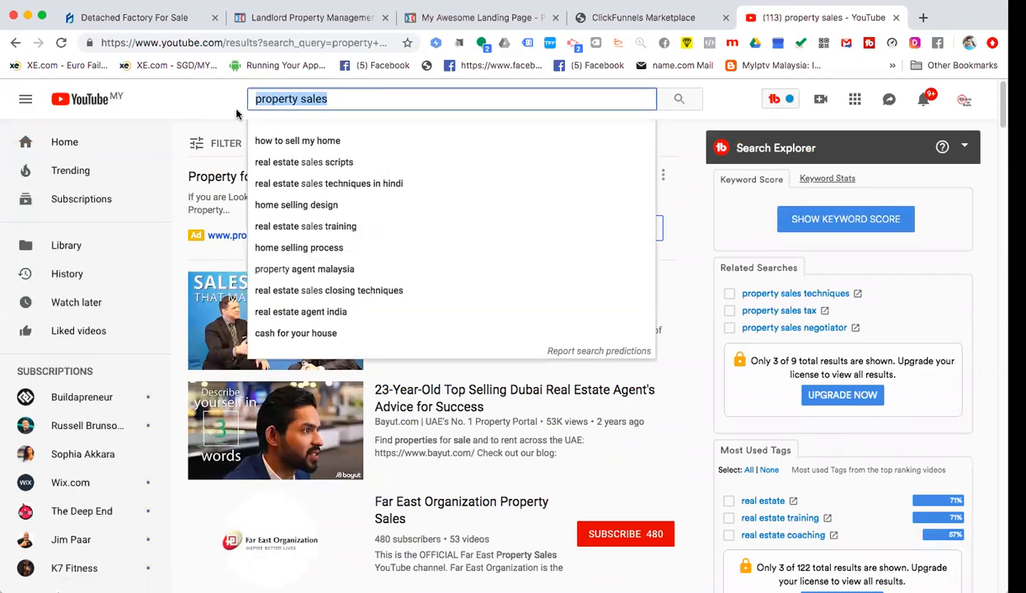
{"action": "type", "text": "real "}
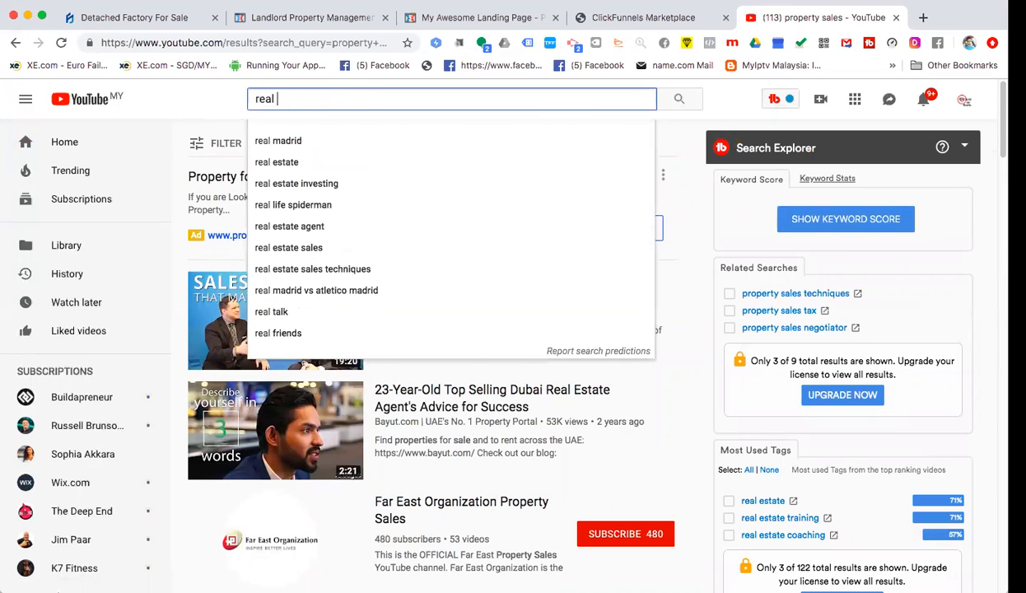
{"action": "type", "text": "estate houses"}
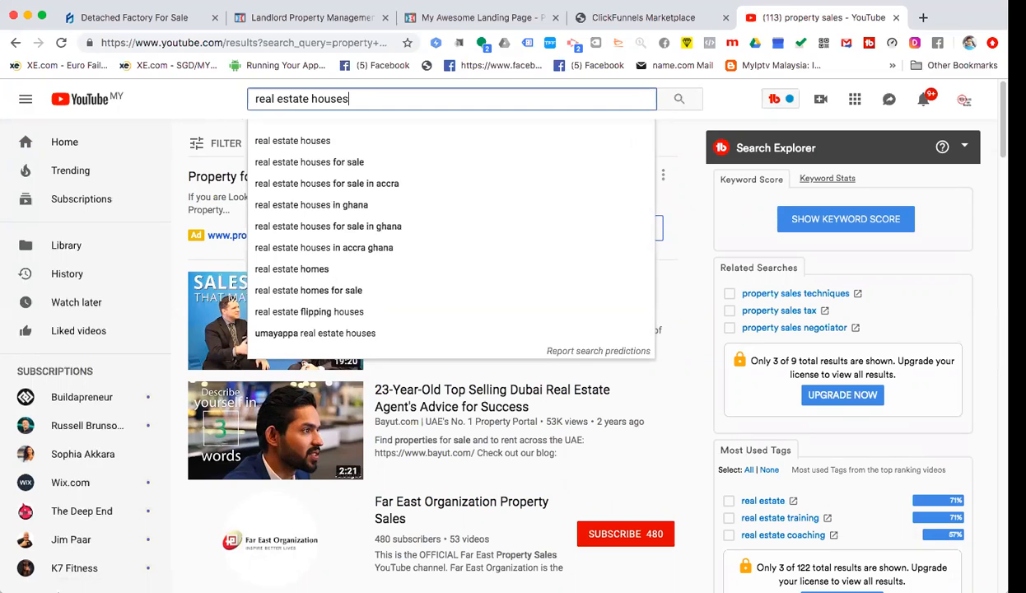
{"action": "key", "text": "Return"}
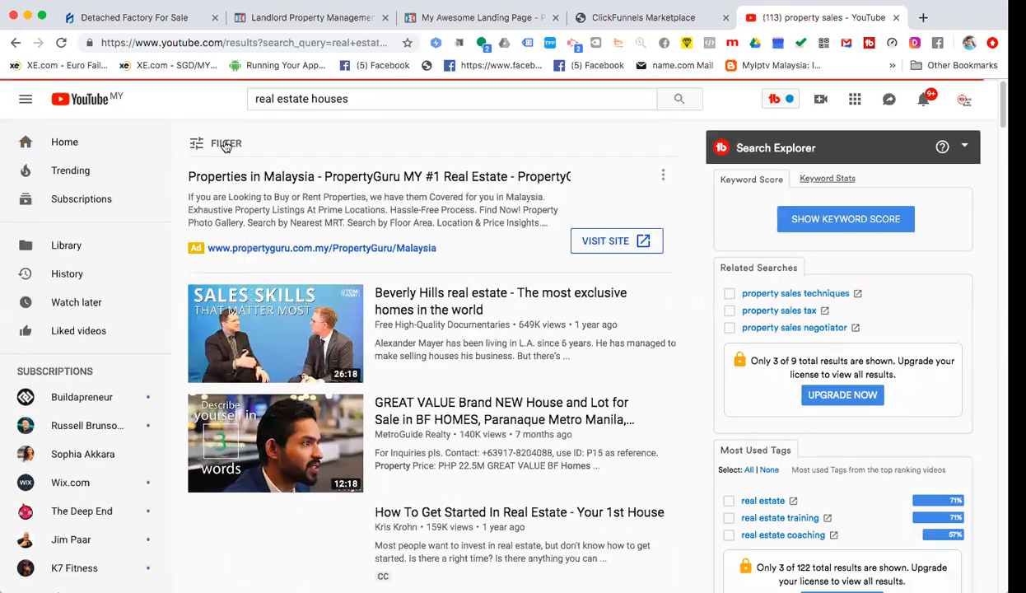
{"action": "left_click", "coordinate": [282, 323]}
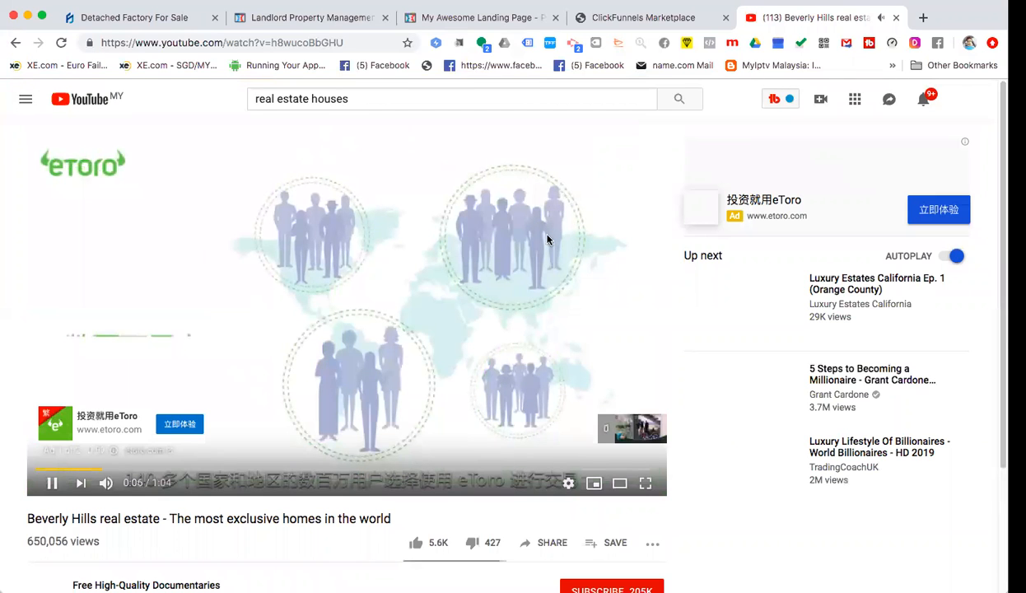
- Skip the ad and scroll through the Beverly Hills video page
{"action": "scroll", "coordinate": [445, 235], "scroll_direction": "down", "scroll_amount": 3}
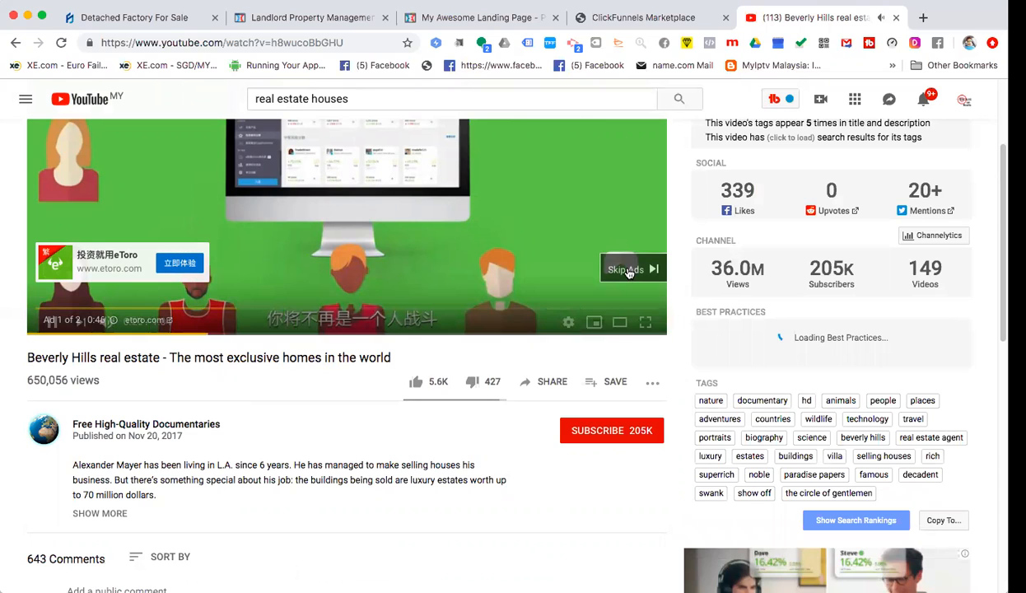
{"action": "left_click", "coordinate": [628, 272]}
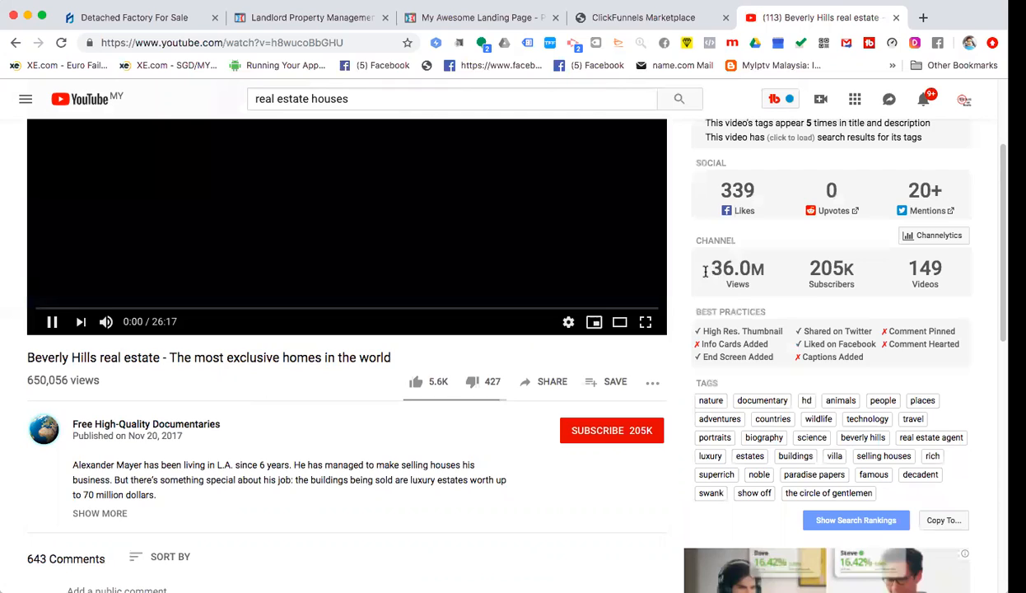
{"action": "scroll", "coordinate": [680, 279], "scroll_direction": "up", "scroll_amount": 4}
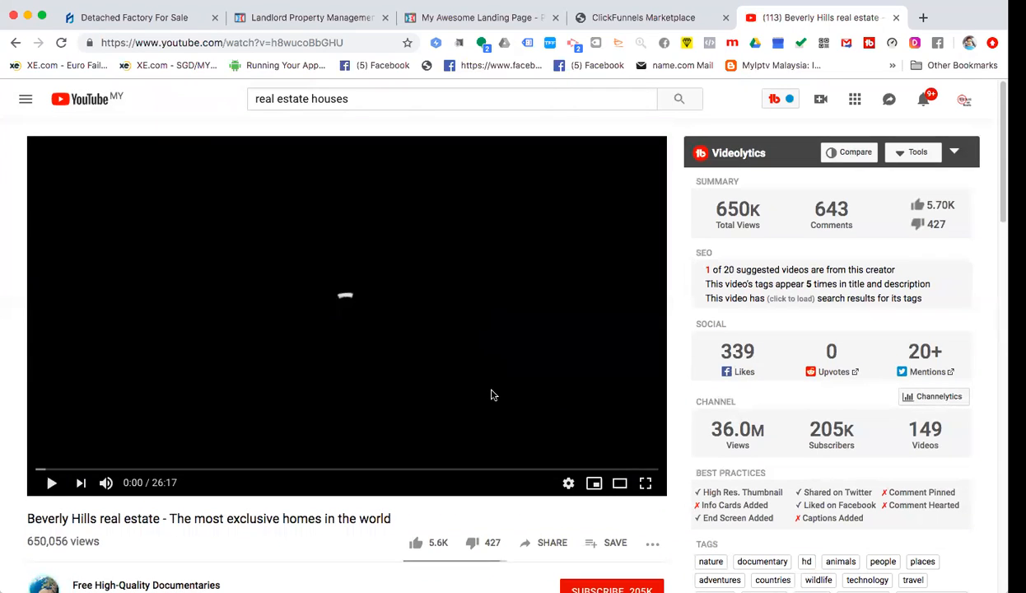
{"action": "scroll", "coordinate": [491, 395], "scroll_direction": "down", "scroll_amount": 2}
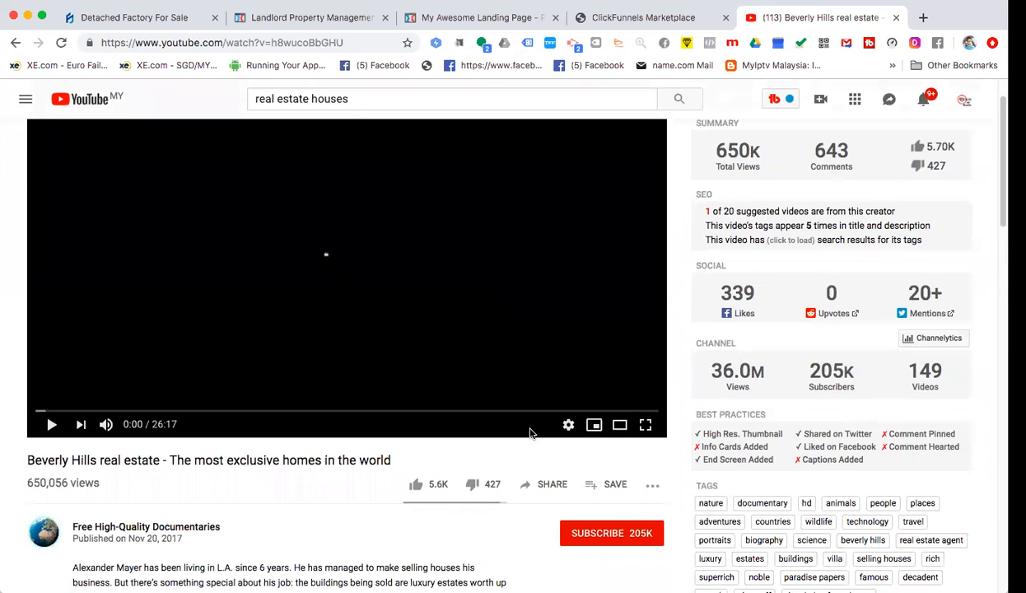
{"action": "scroll", "coordinate": [539, 404], "scroll_direction": "down", "scroll_amount": 3}
{"action": "scroll", "coordinate": [549, 327], "scroll_direction": "down", "scroll_amount": 3}
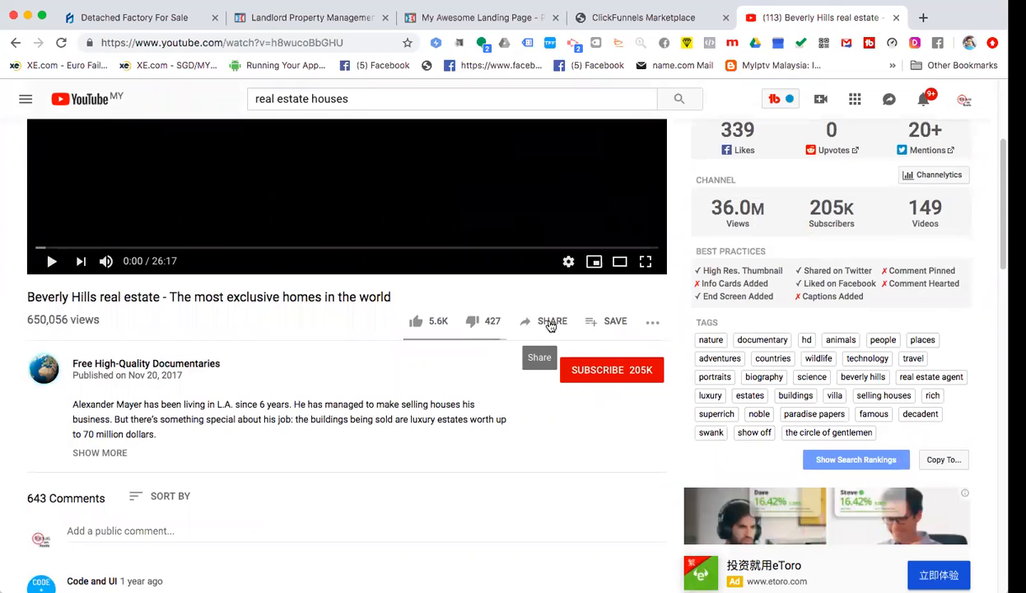
{"action": "scroll", "coordinate": [551, 327], "scroll_direction": "up", "scroll_amount": 2}
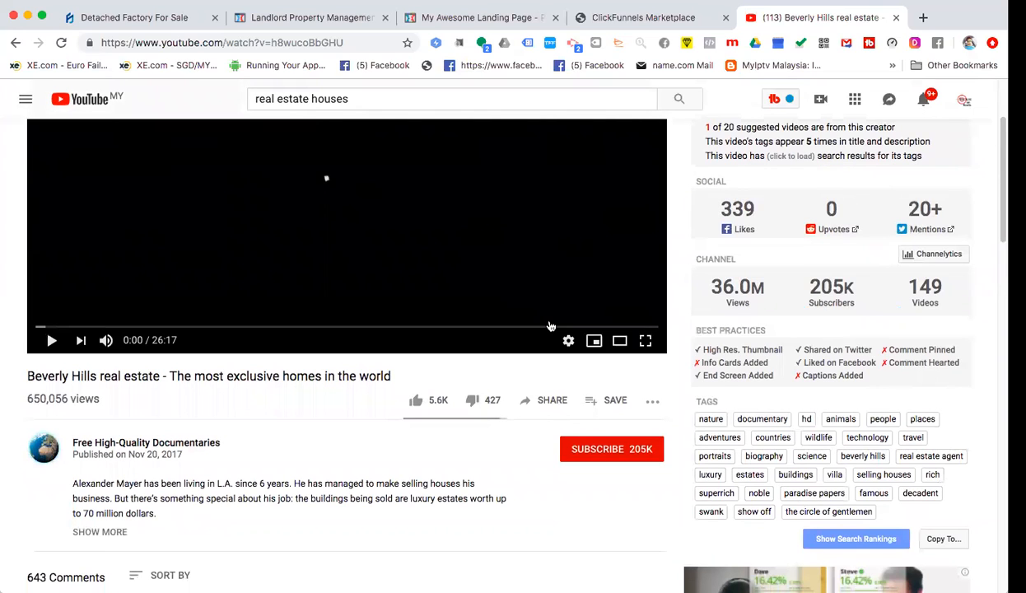
- Copy the video's youtu.be/h8wucoBbGHU share link, then close the YouTube tab
{"action": "left_click", "coordinate": [547, 403]}
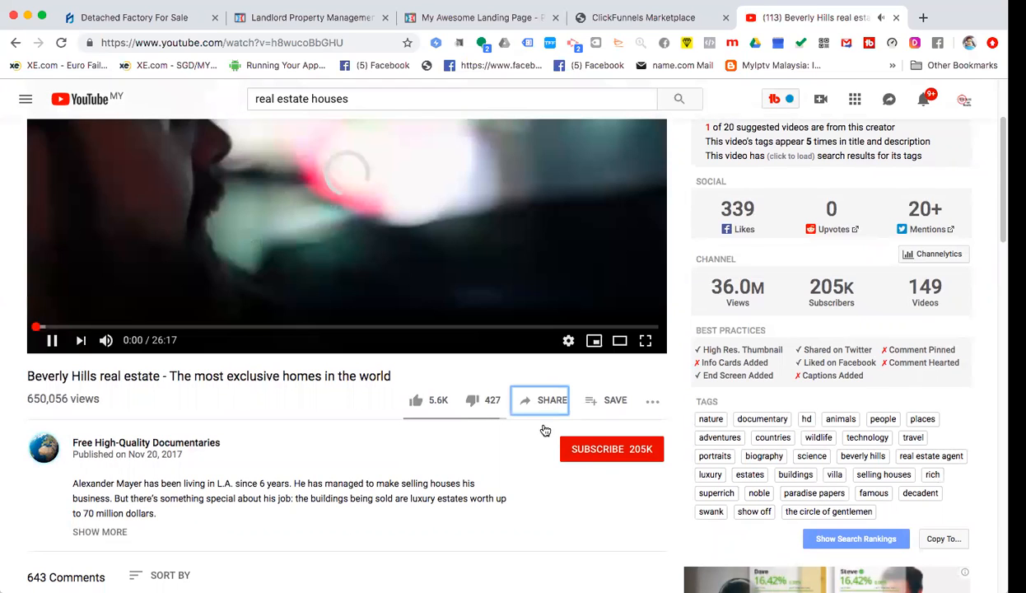
{"action": "left_click", "coordinate": [527, 406]}
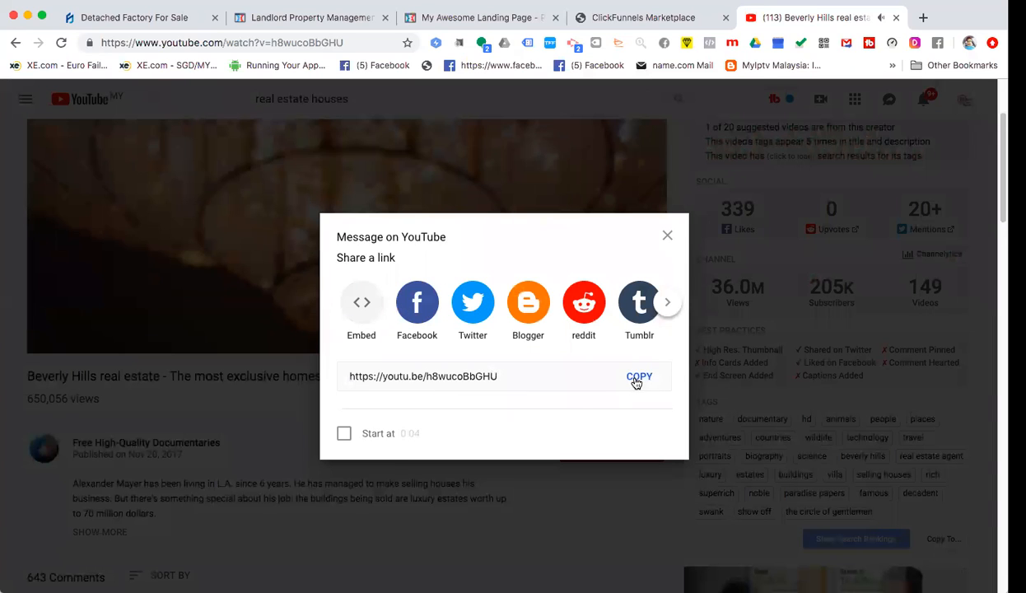
{"action": "left_click", "coordinate": [636, 379]}
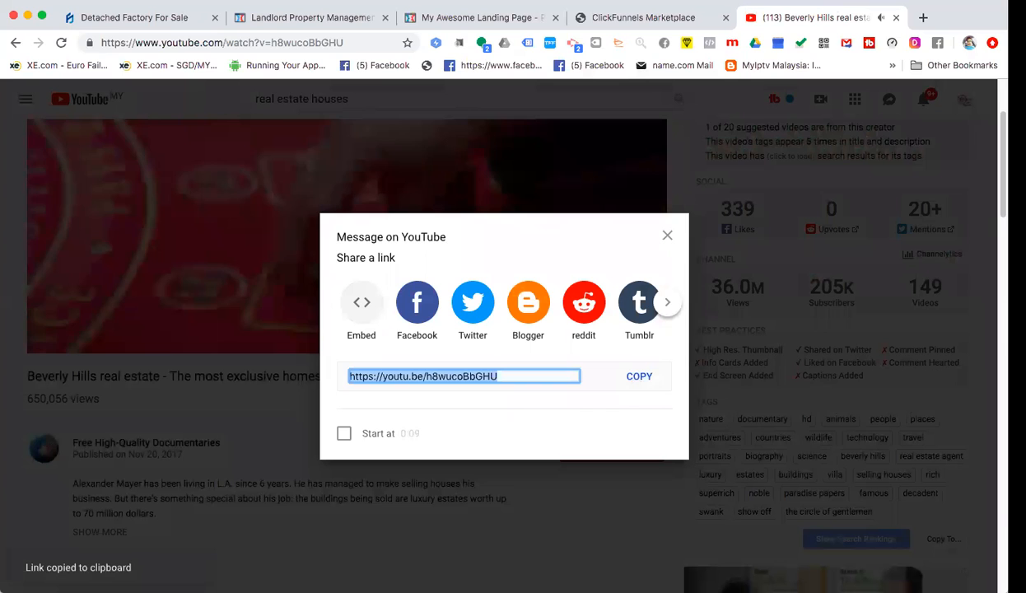
{"action": "left_click", "coordinate": [807, 10]}
{"action": "key", "text": "Escape"}
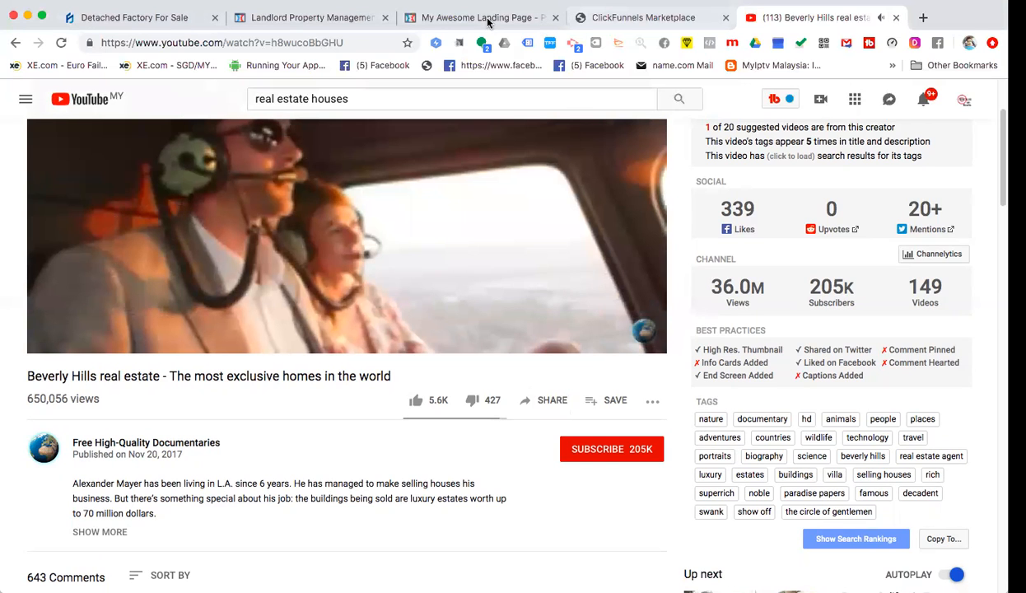
{"action": "key", "text": "super+w"}
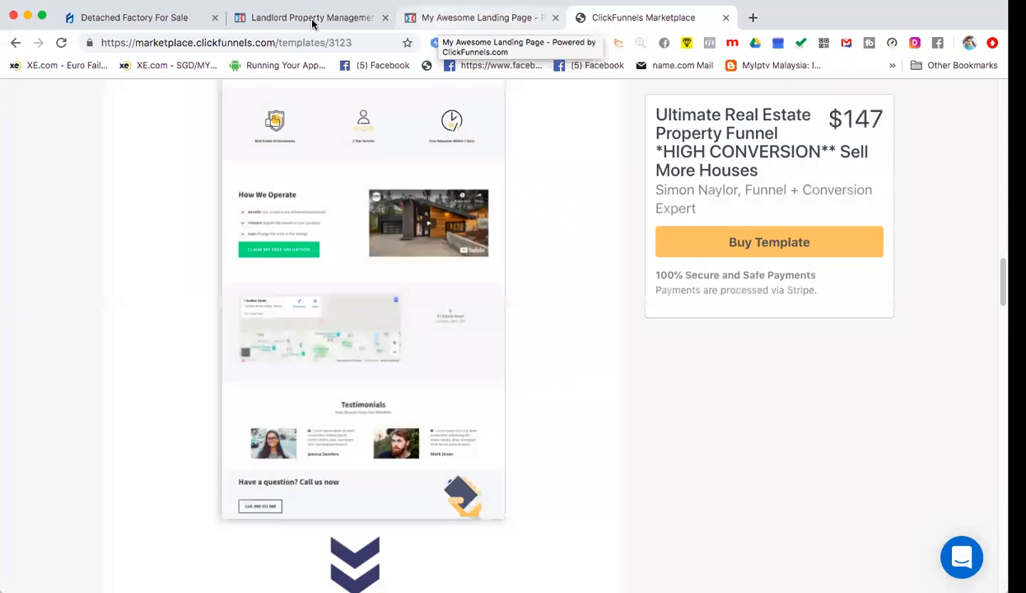
- Set the hero video element to YouTube type with the pasted youtu.be/h8wucoBbGHU link
{"action": "left_click", "coordinate": [312, 20]}
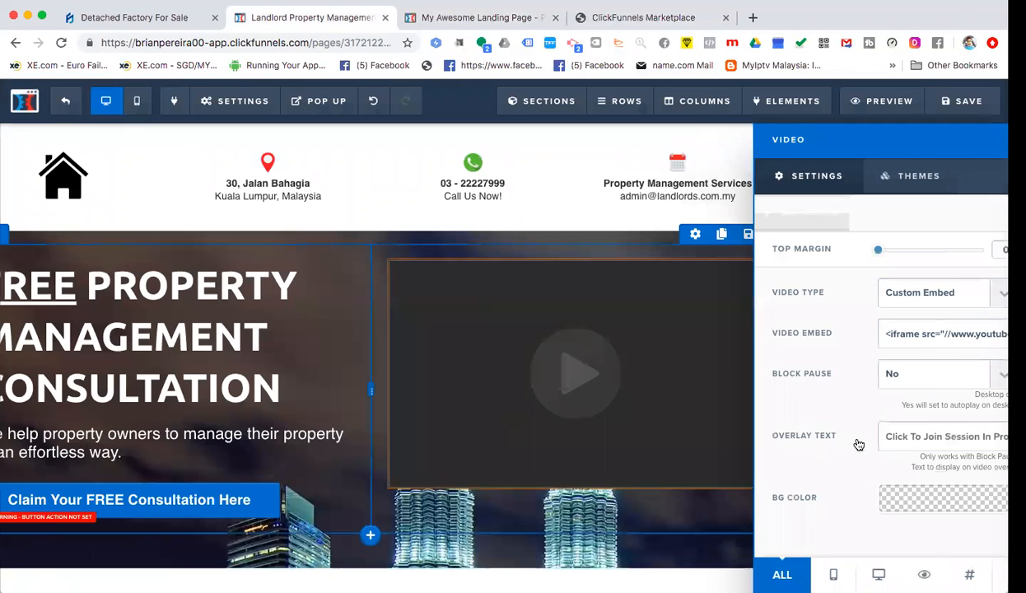
{"action": "left_click", "coordinate": [716, 393]}
{"action": "mouse_move", "coordinate": [693, 379]}
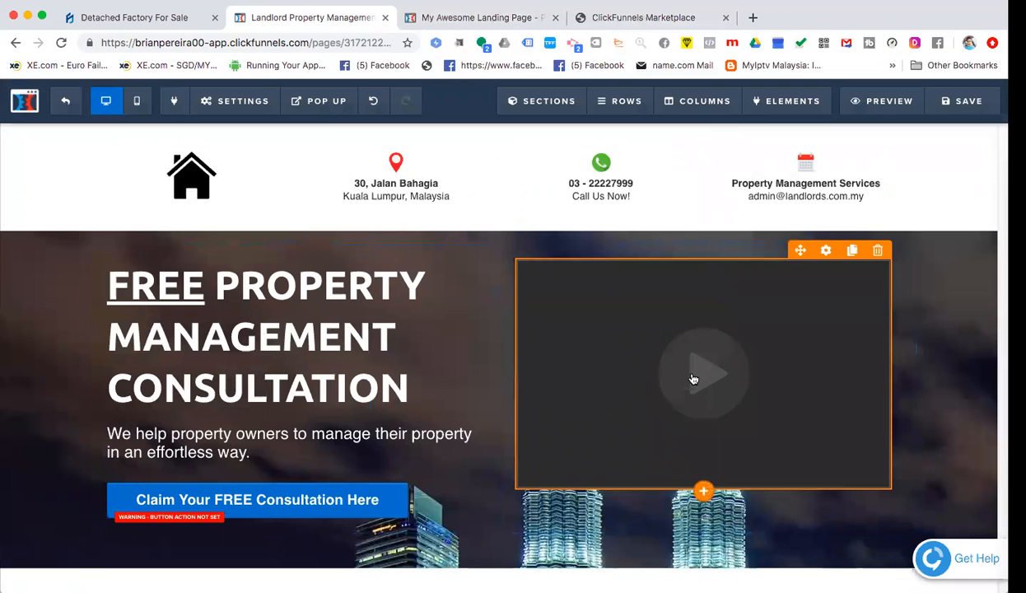
{"action": "left_click", "coordinate": [673, 369]}
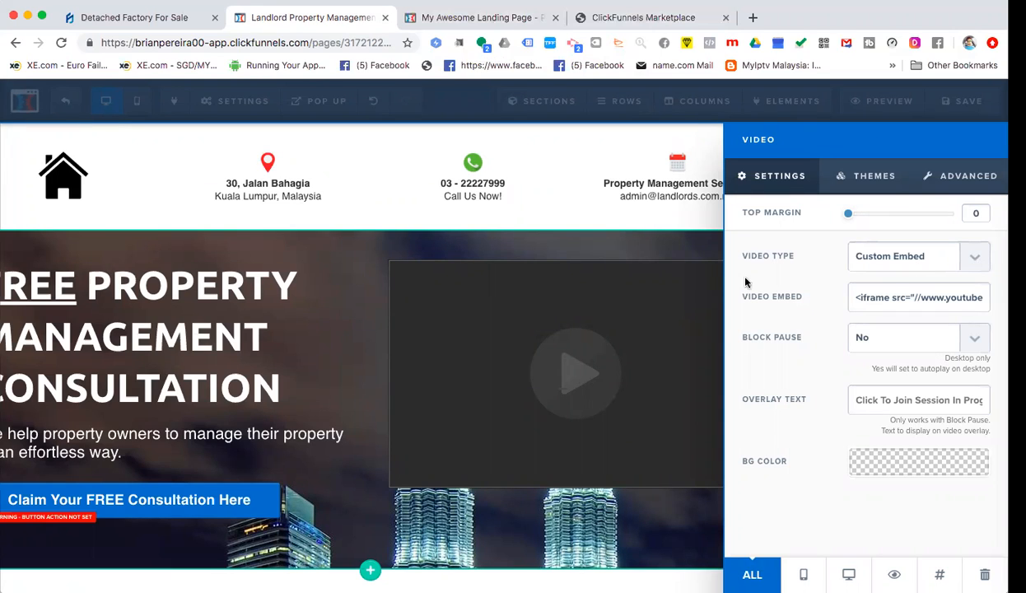
{"action": "left_click", "coordinate": [861, 261]}
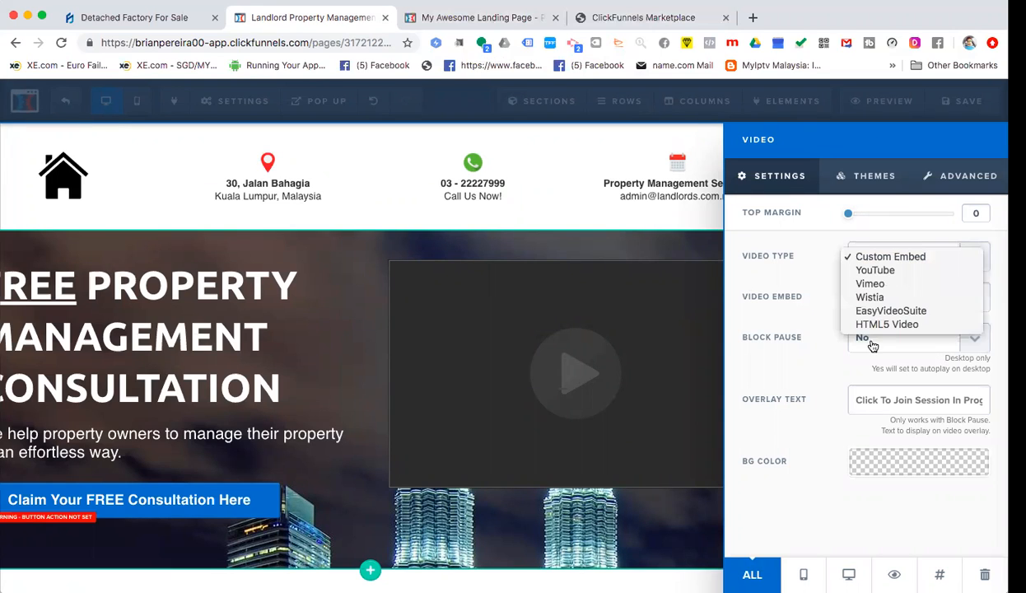
{"action": "left_click", "coordinate": [874, 270]}
{"action": "right_click", "coordinate": [856, 295]}
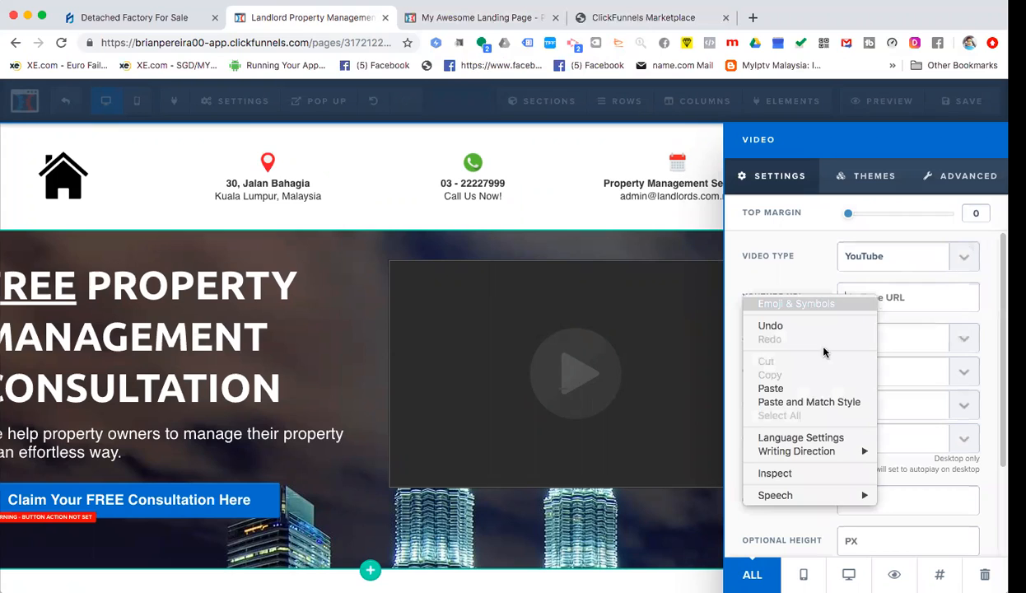
{"action": "left_click", "coordinate": [792, 387]}
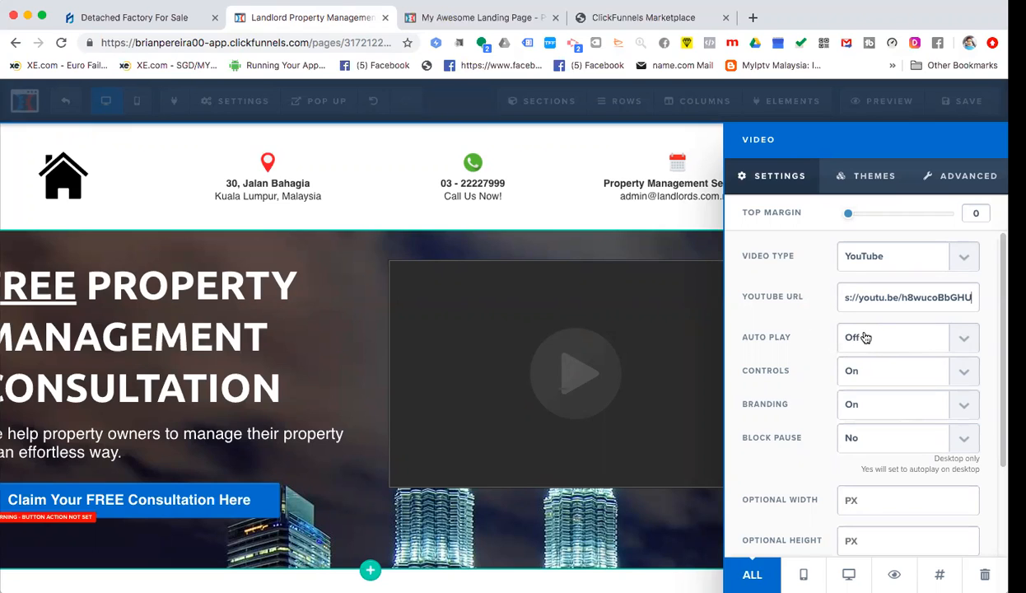
{"action": "left_click", "coordinate": [704, 368]}
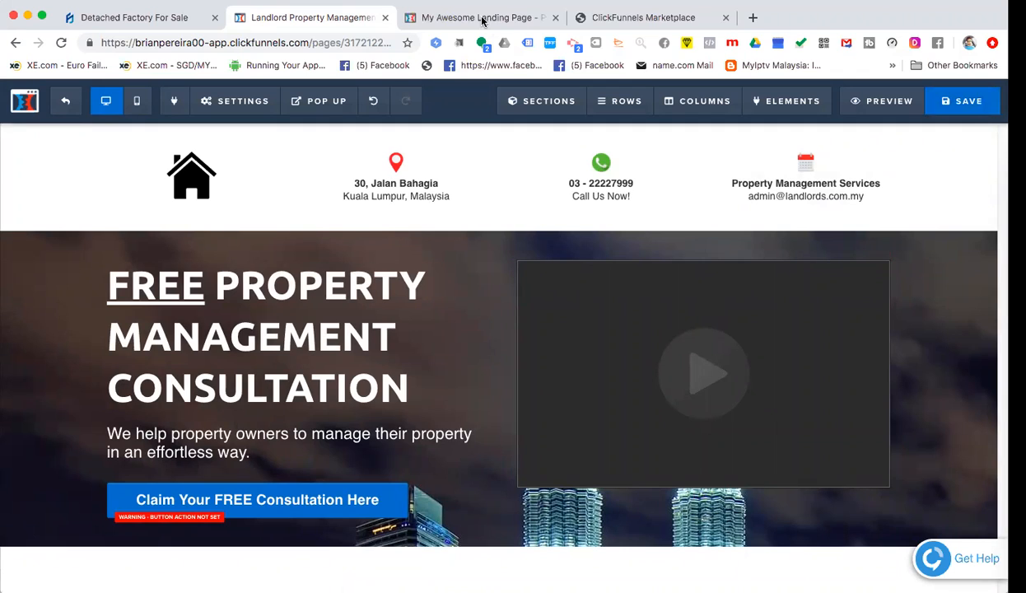
- Save the page, preview it, and play then pause the embedded Beverly Hills video
{"action": "left_click", "coordinate": [939, 99]}
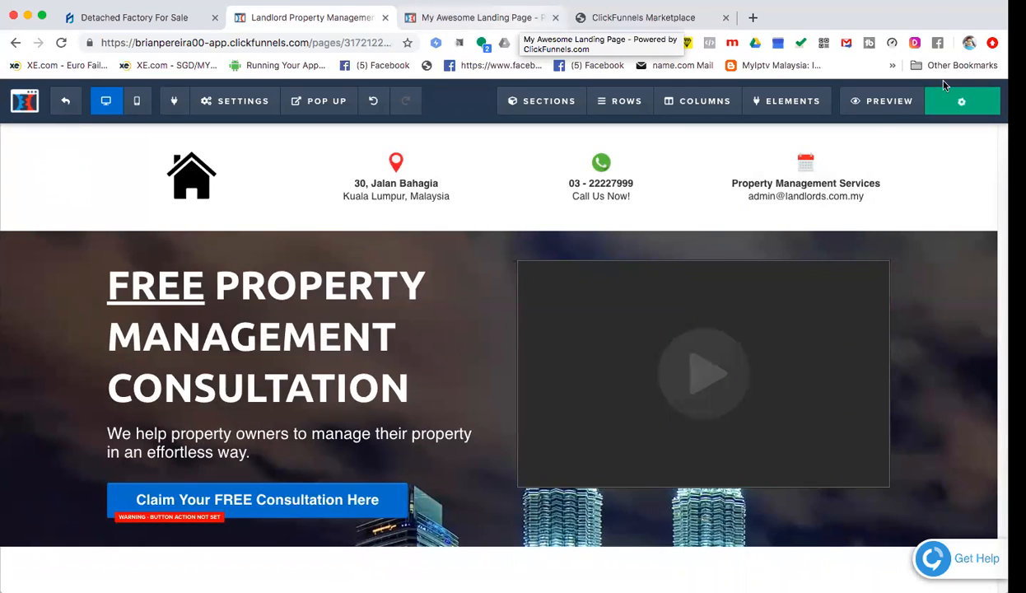
{"action": "left_click", "coordinate": [909, 103]}
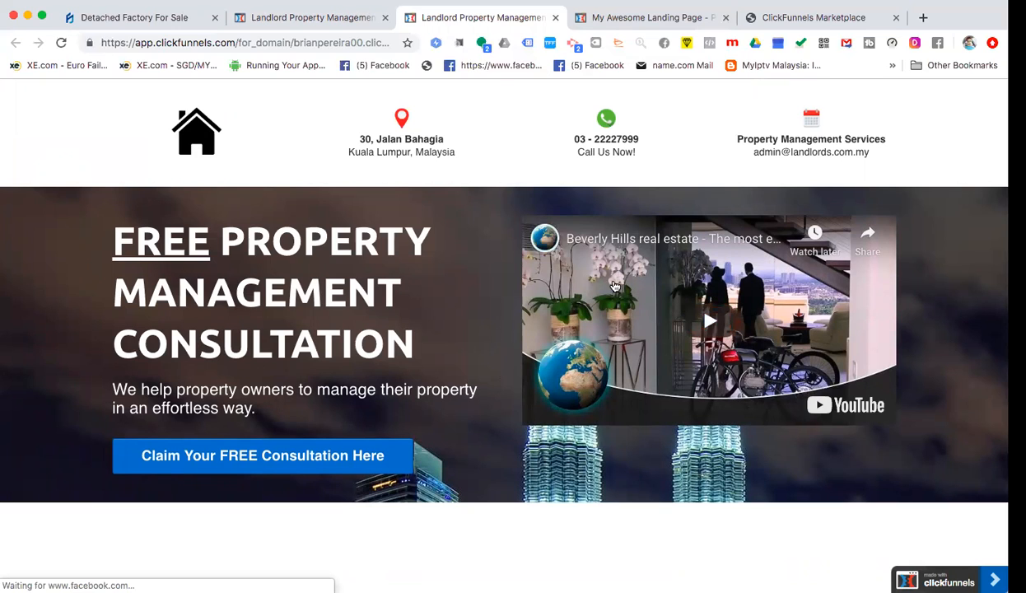
{"action": "left_click", "coordinate": [839, 327]}
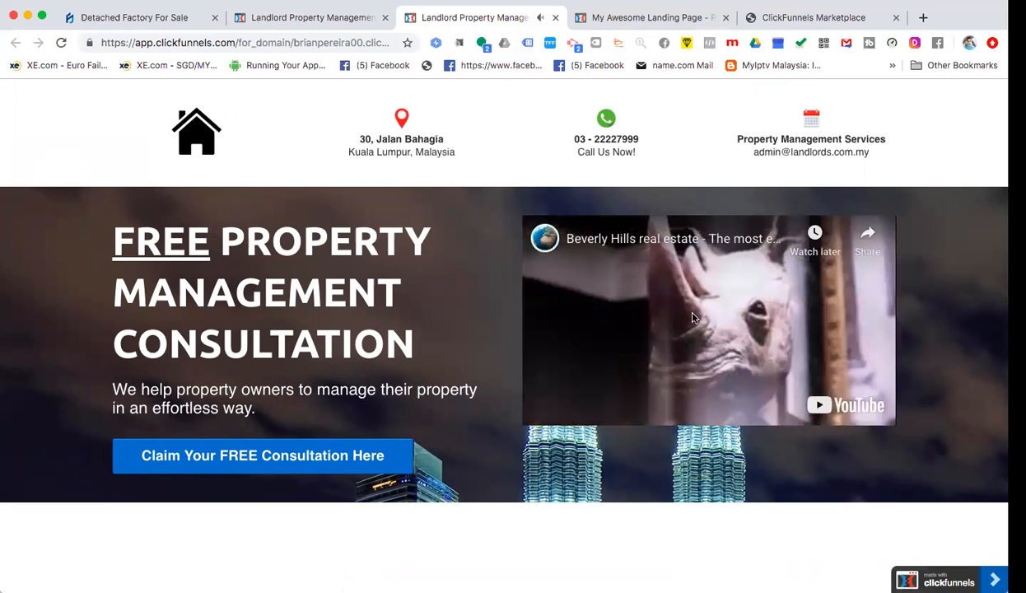
{"action": "left_click", "coordinate": [630, 320]}
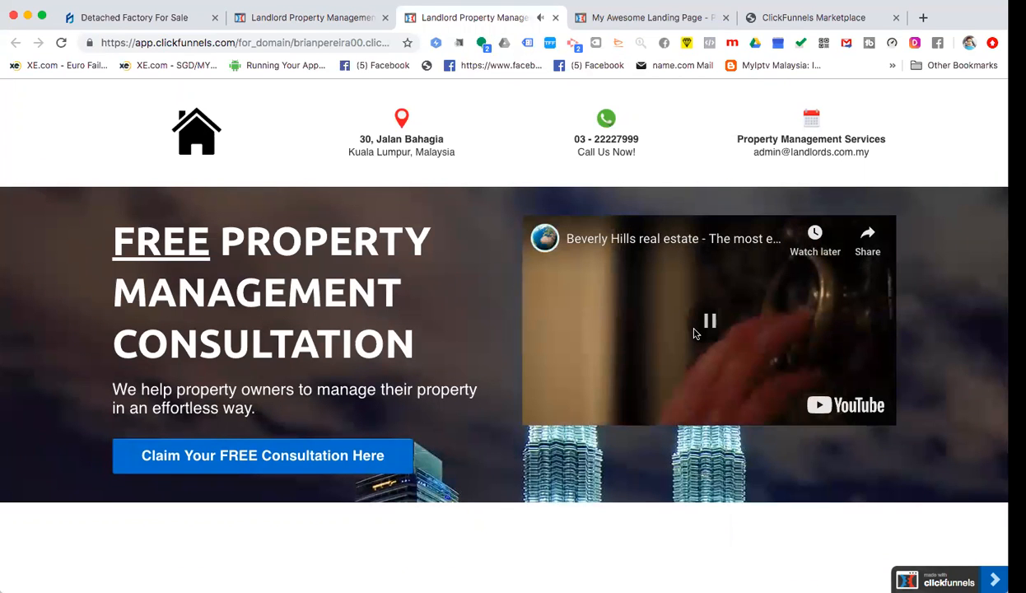
{"action": "left_click", "coordinate": [555, 18]}
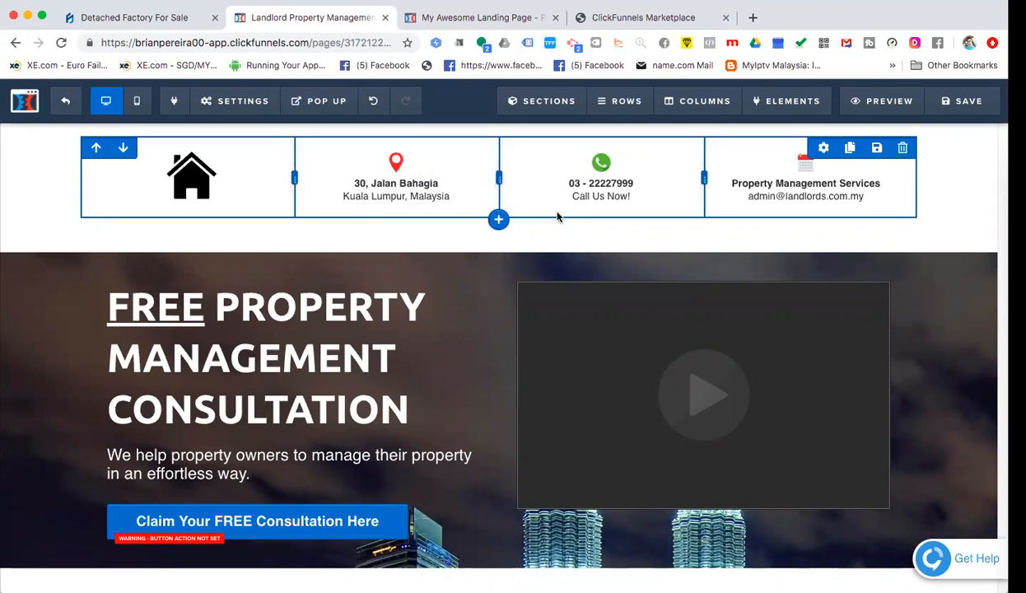
- Save the page again, exit the editor, and open the funnel's Launch Checklist
{"action": "scroll", "coordinate": [481, 266], "scroll_direction": "down", "scroll_amount": 1}
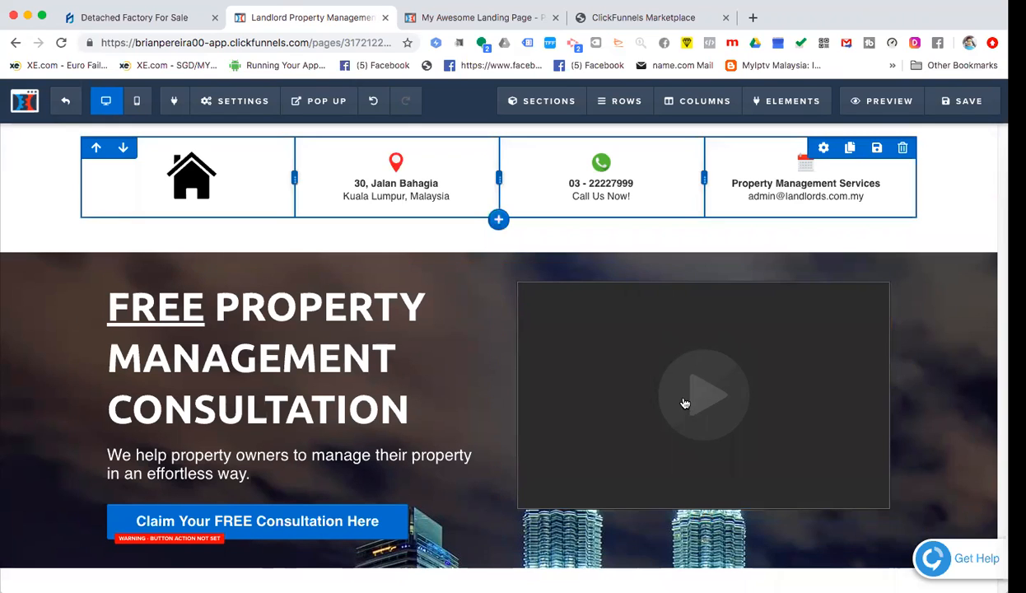
{"action": "left_click", "coordinate": [960, 110]}
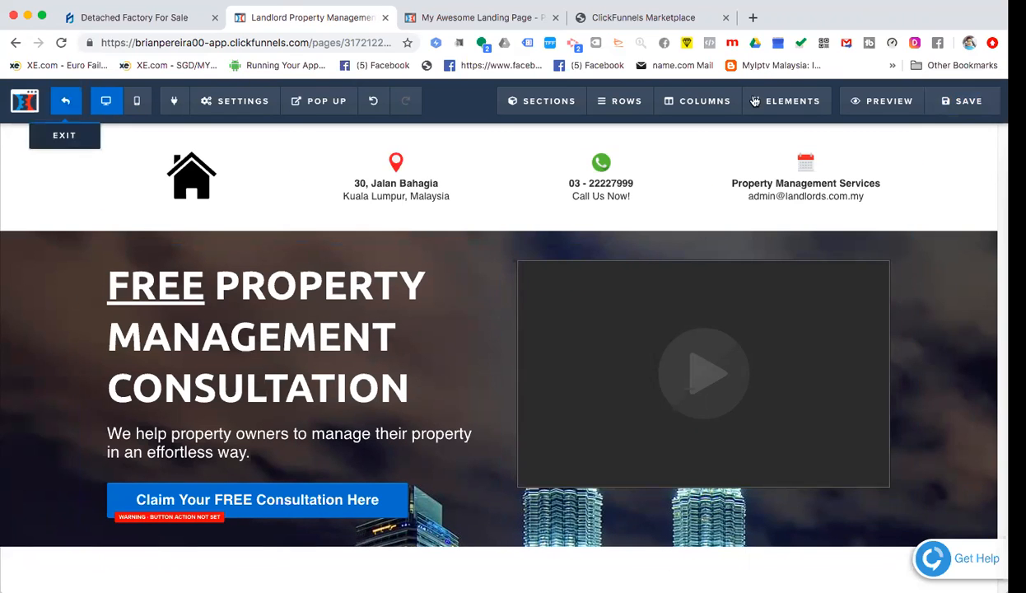
{"action": "mouse_move", "coordinate": [755, 101]}
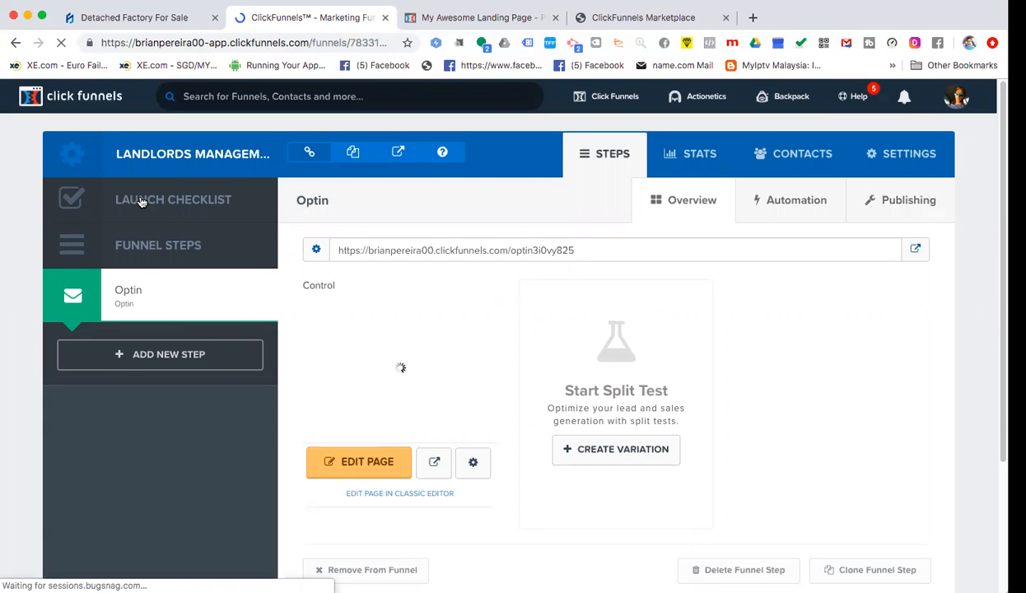
{"action": "left_click", "coordinate": [143, 202]}
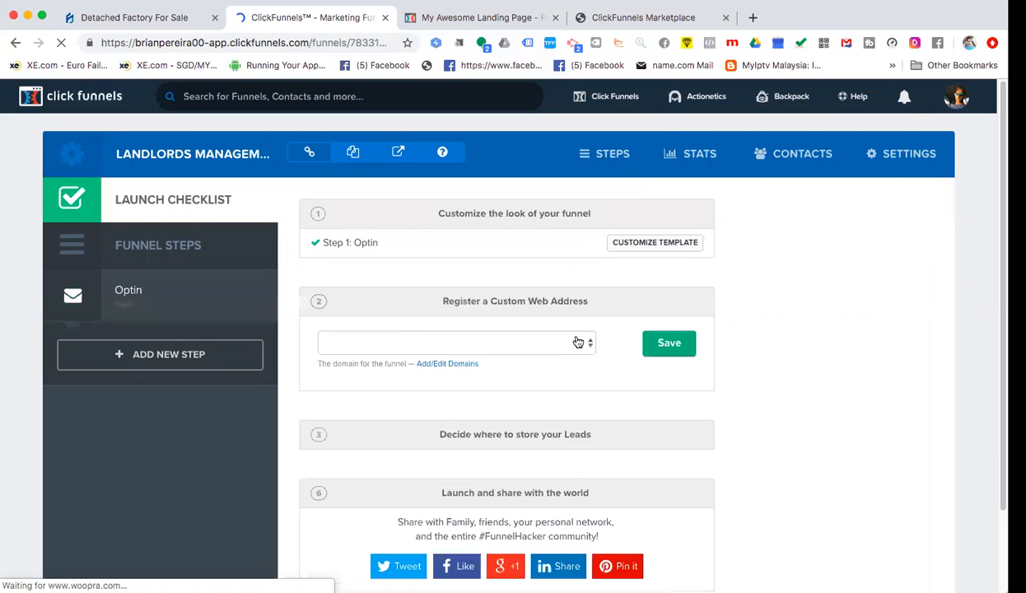